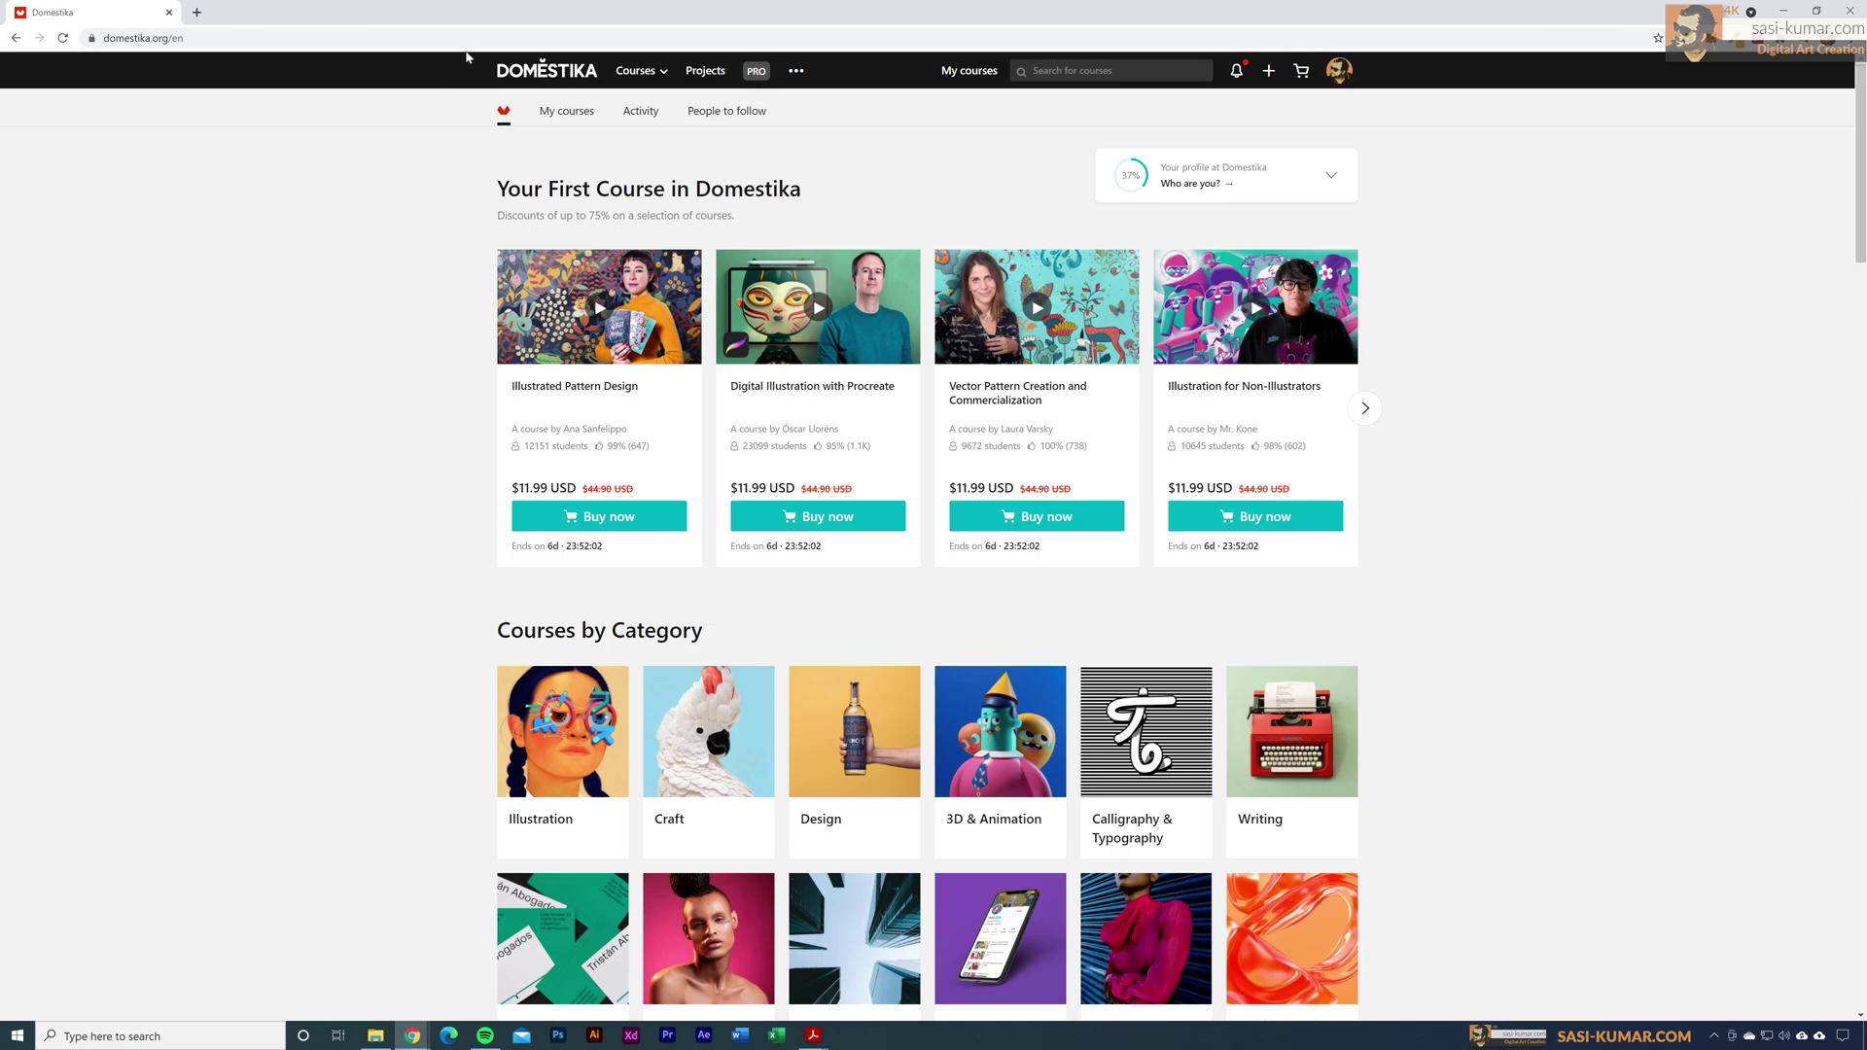
Step: Look through the Adobe Illustrator online courses on Domestika
mouse_move(668, 82)
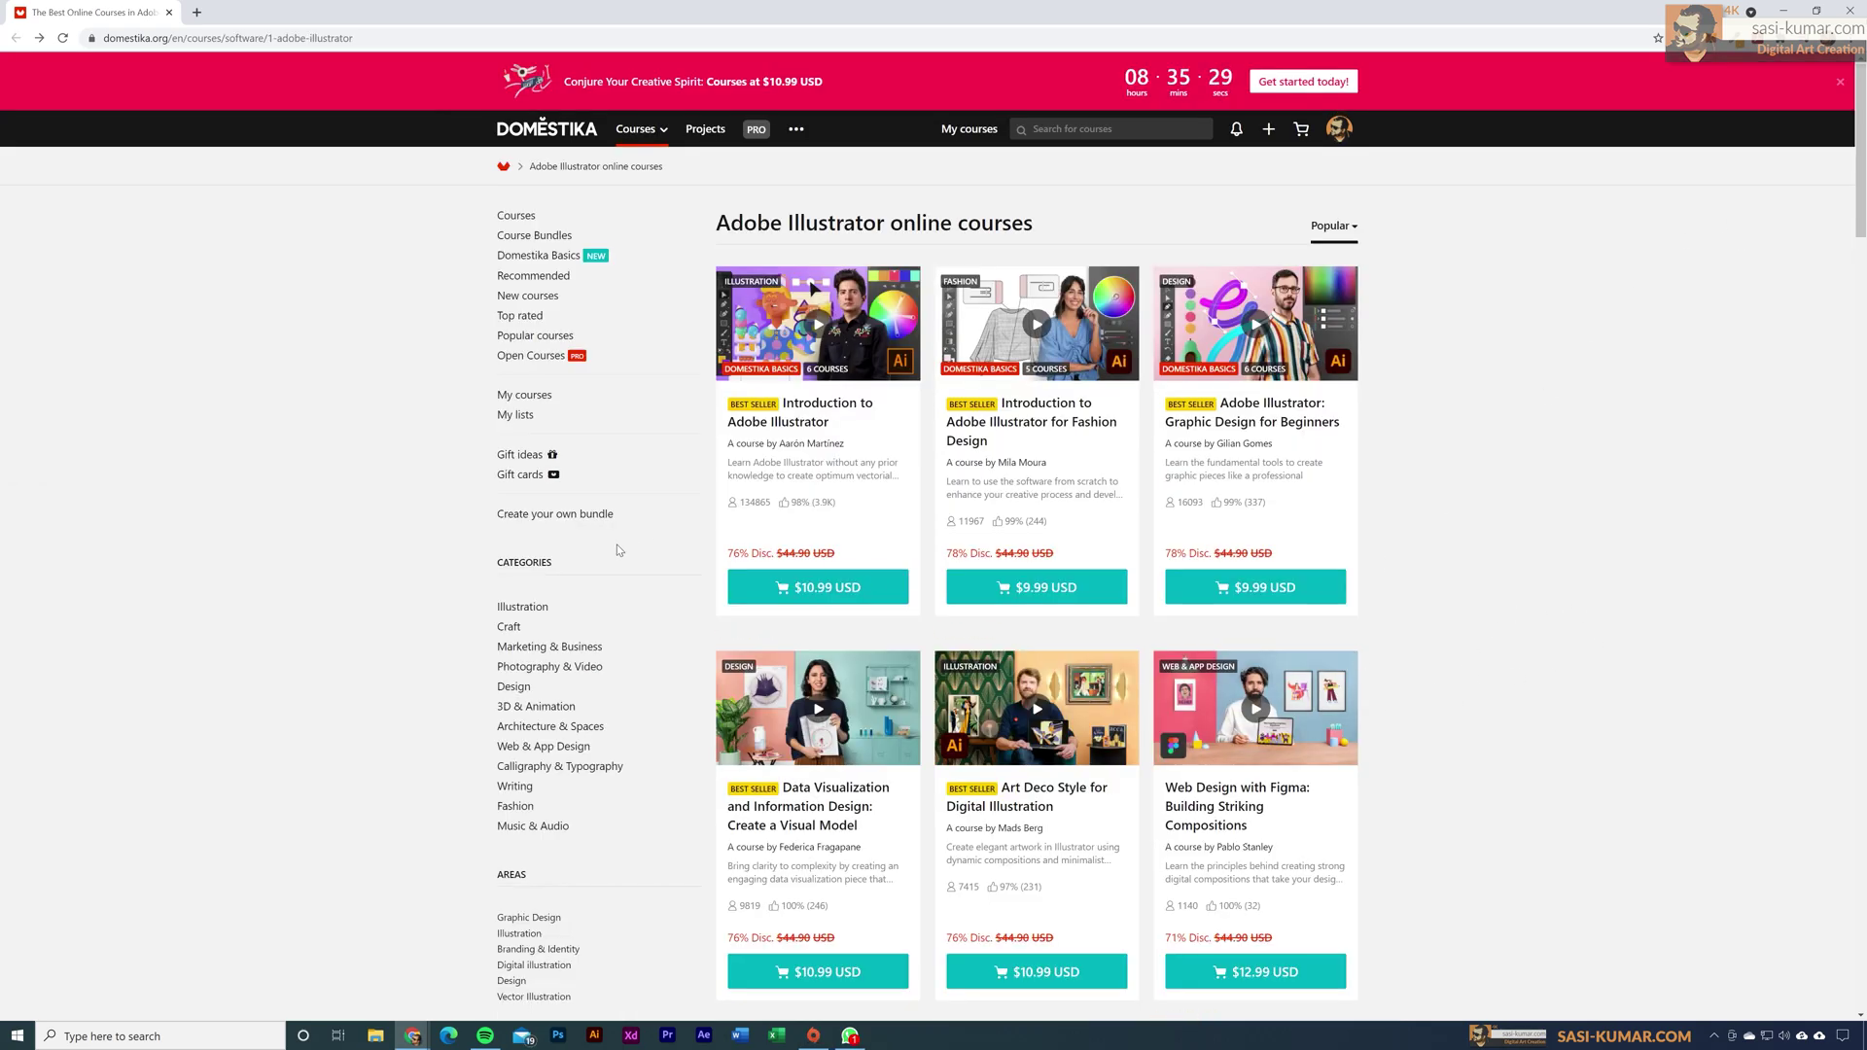
mouse_move(721, 589)
left_click_drag(1862, 100, 1862, 207)
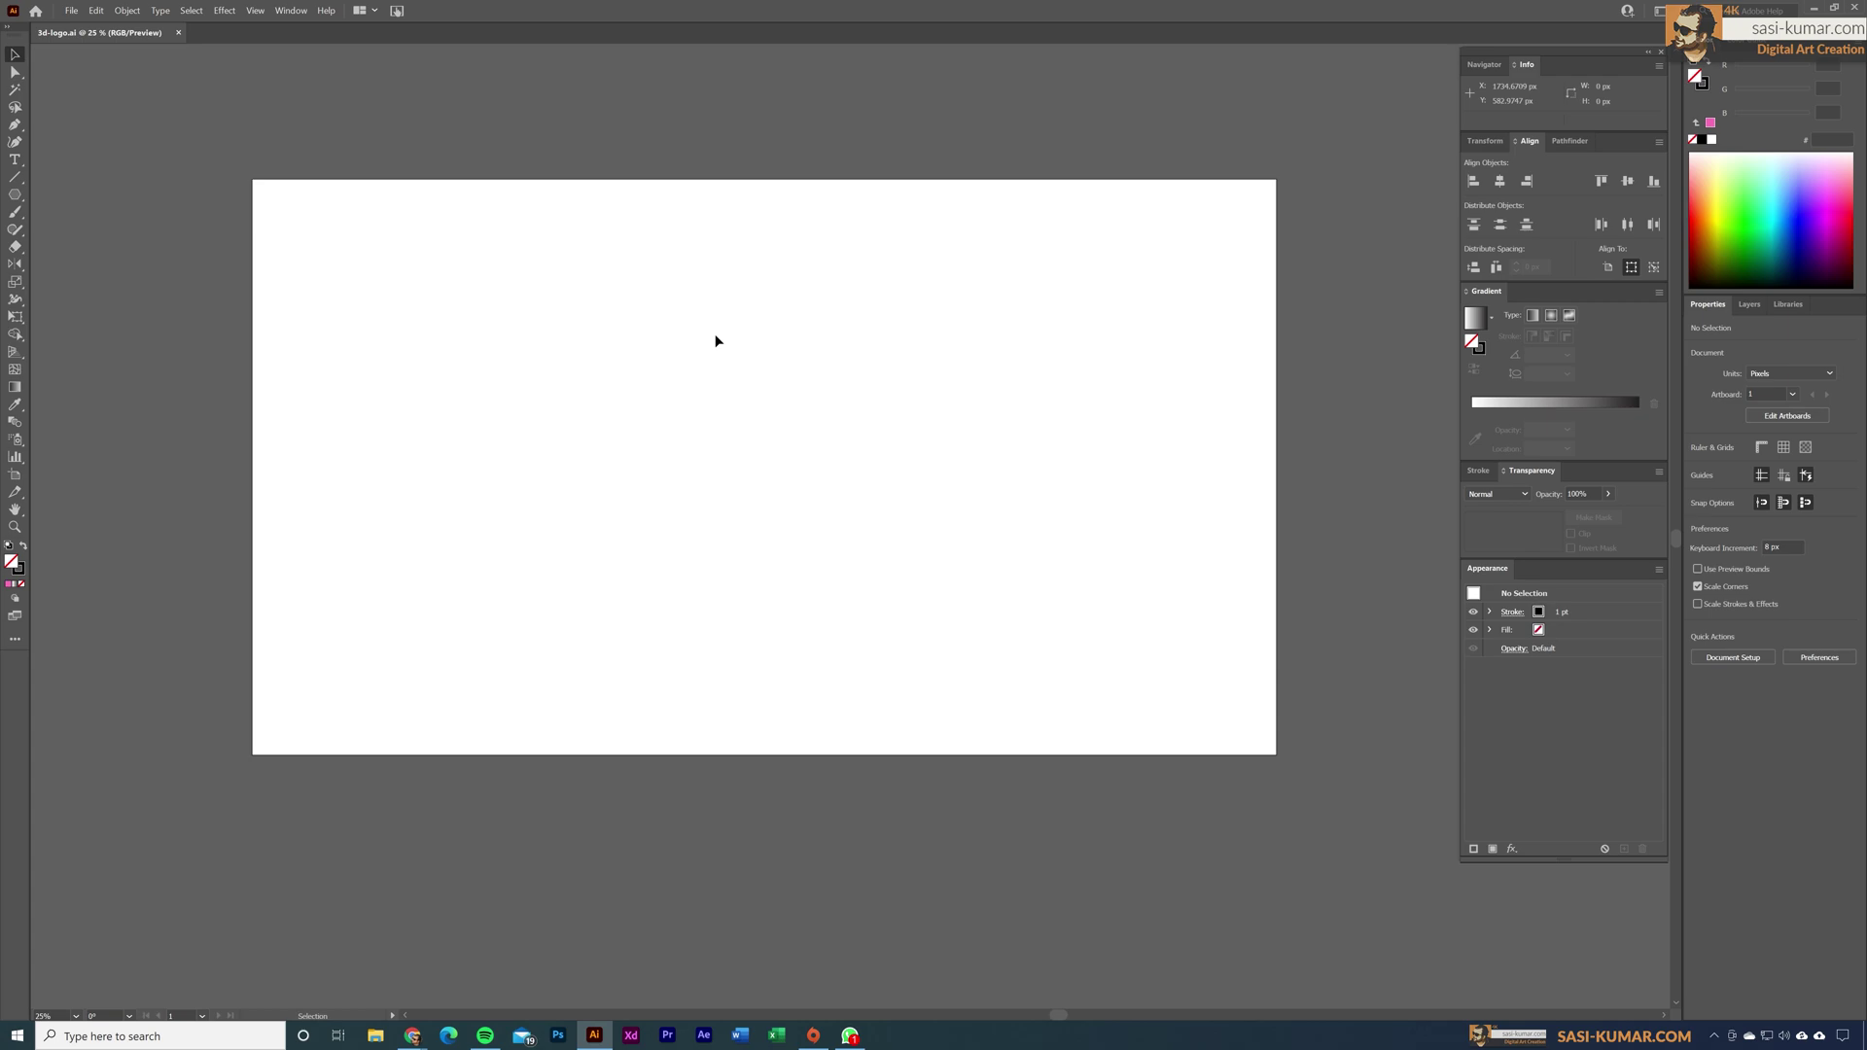
Step: Switch to the Illustrator document and draw a vertical line about 2529 px tall across the left part of the artboard
left_click(15, 177)
left_click(40, 182)
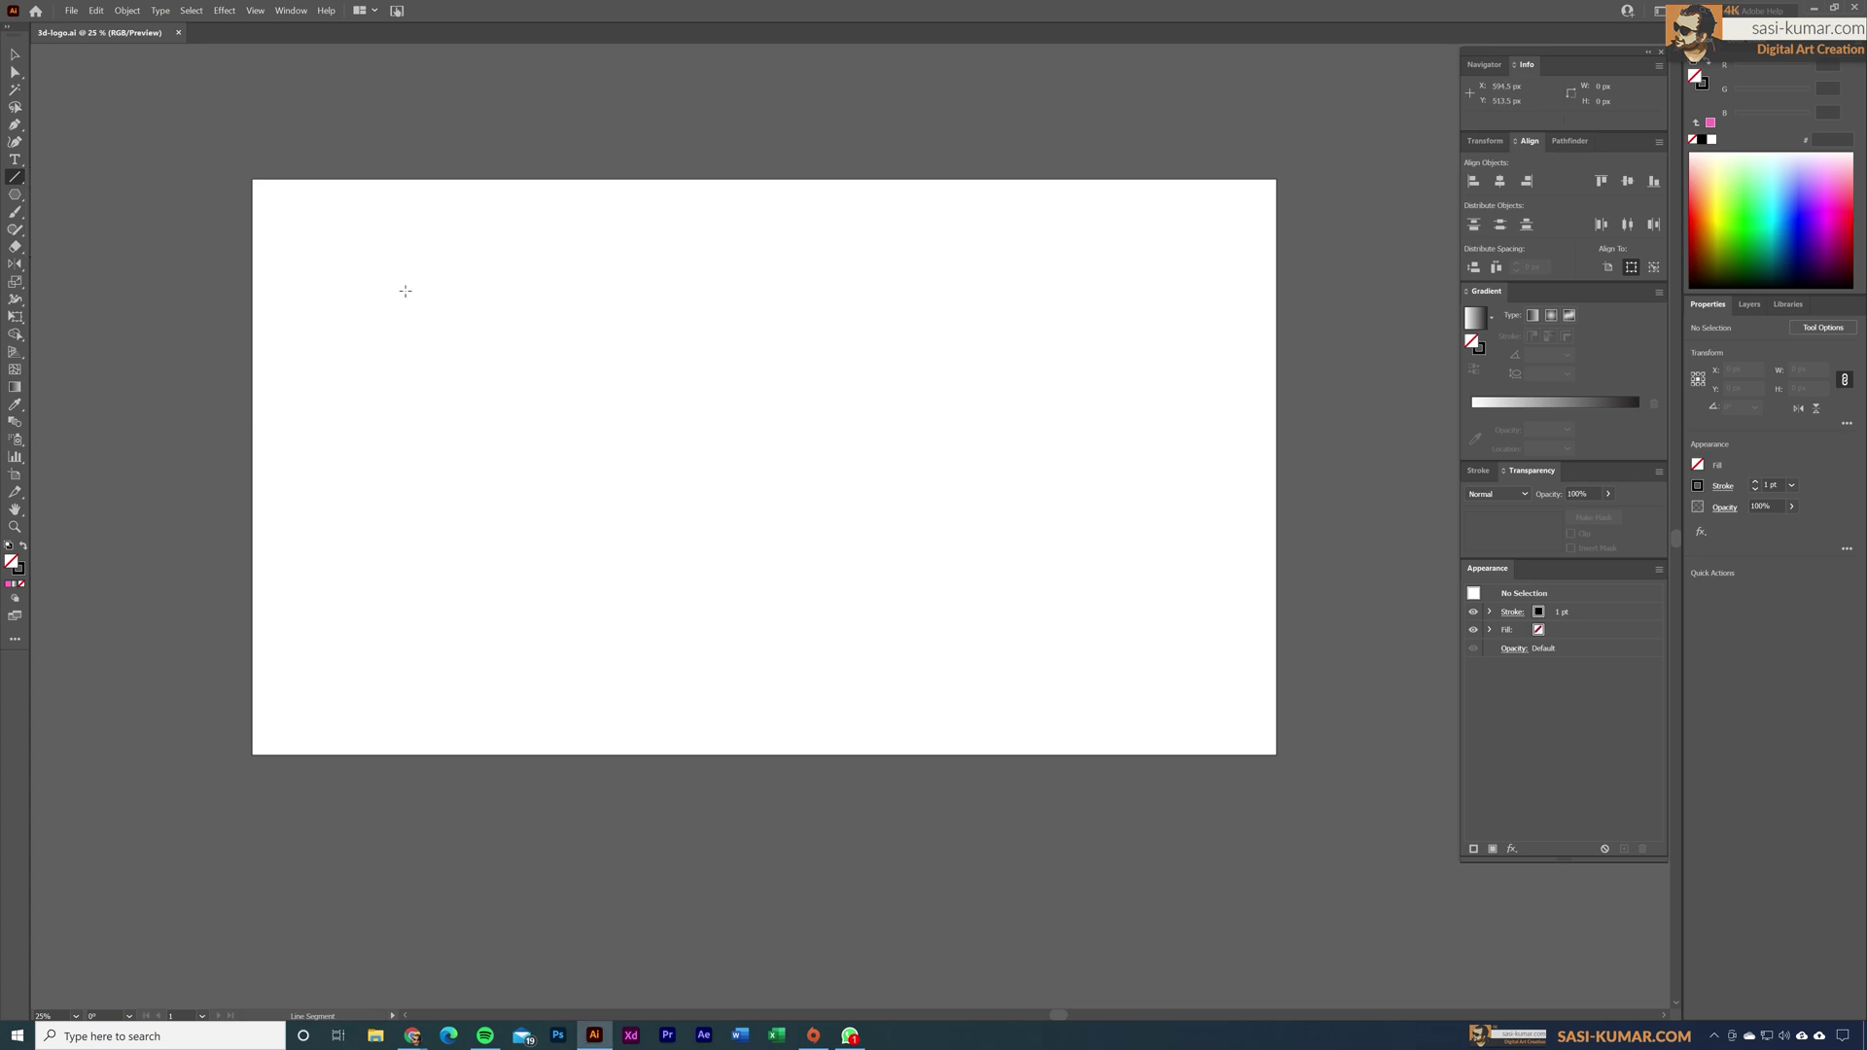
left_click_drag(399, 154, 410, 838)
key("v")
left_click(479, 391)
left_click(399, 395)
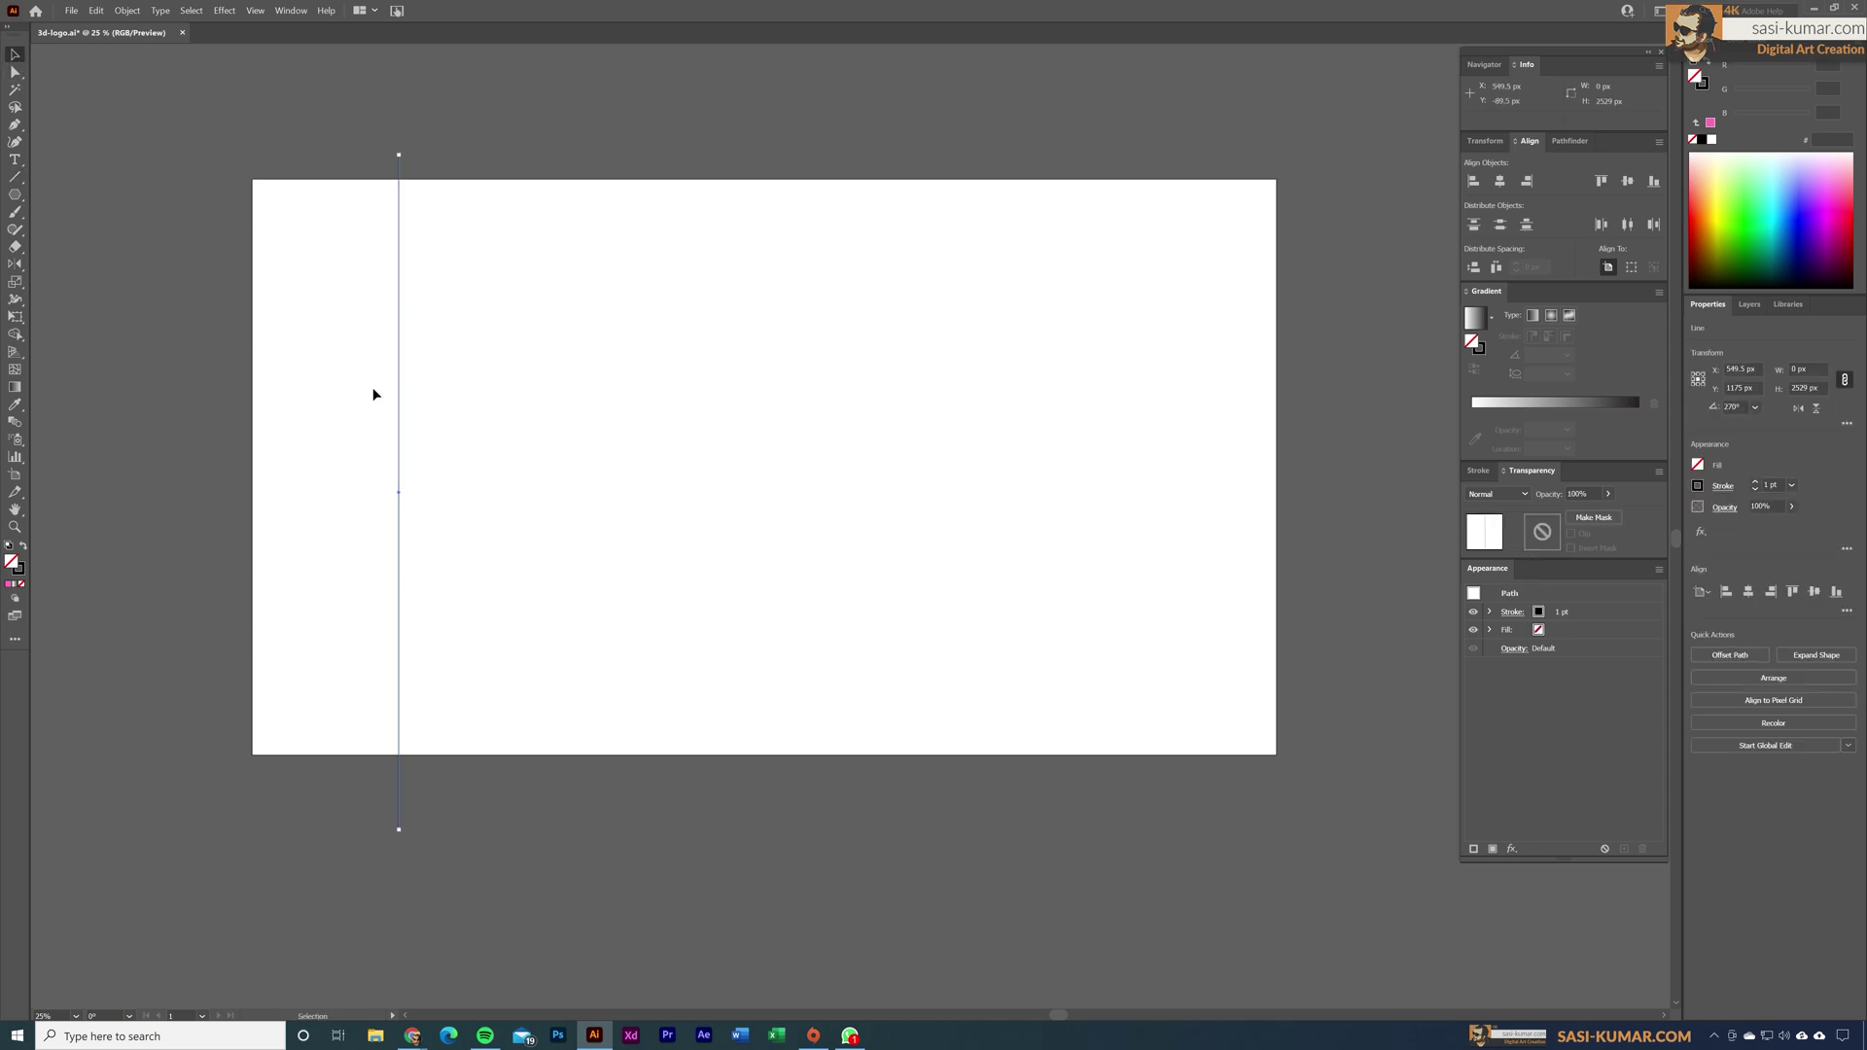
Step: Duplicate the vertical line about 2772 px to the right and align both lines by their top ends
left_click_drag(400, 356, 103, 406)
left_click(1189, 409)
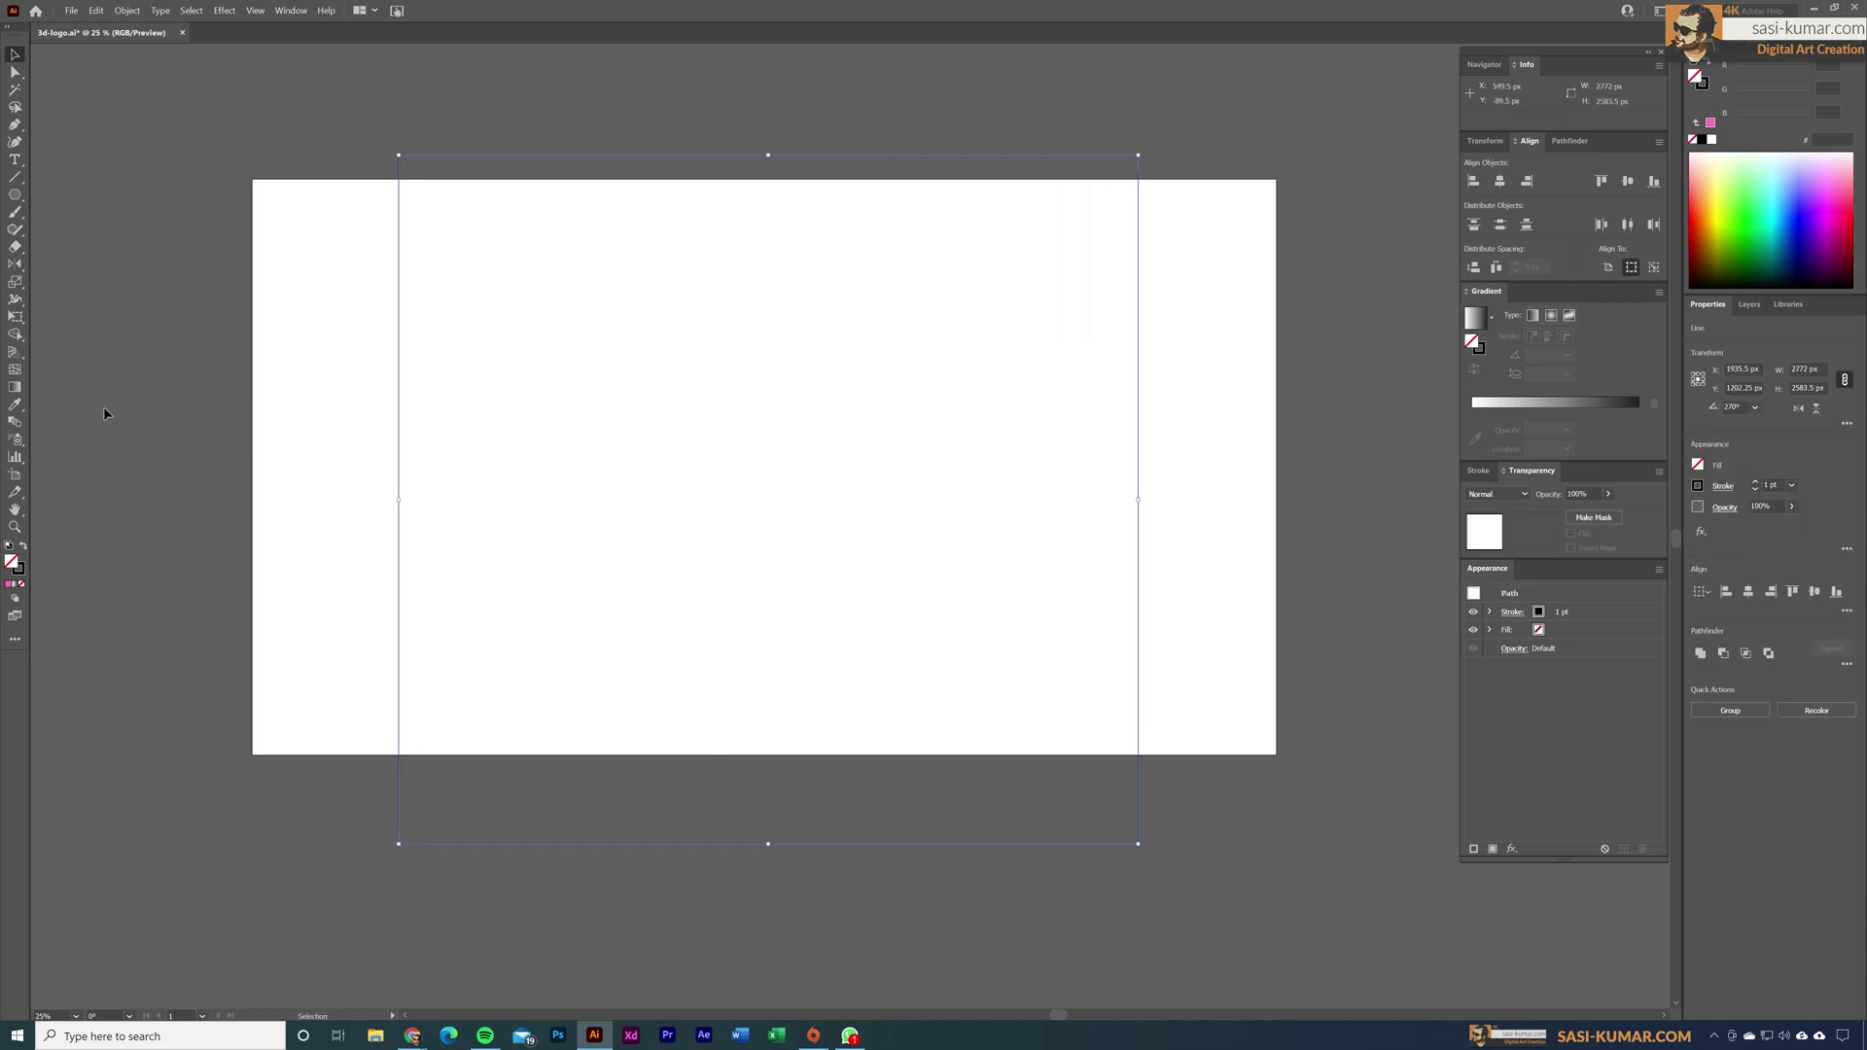
left_click(1602, 182)
Step: Blend the two vertical lines using 7 specified steps
left_click(15, 421)
left_click(1139, 503)
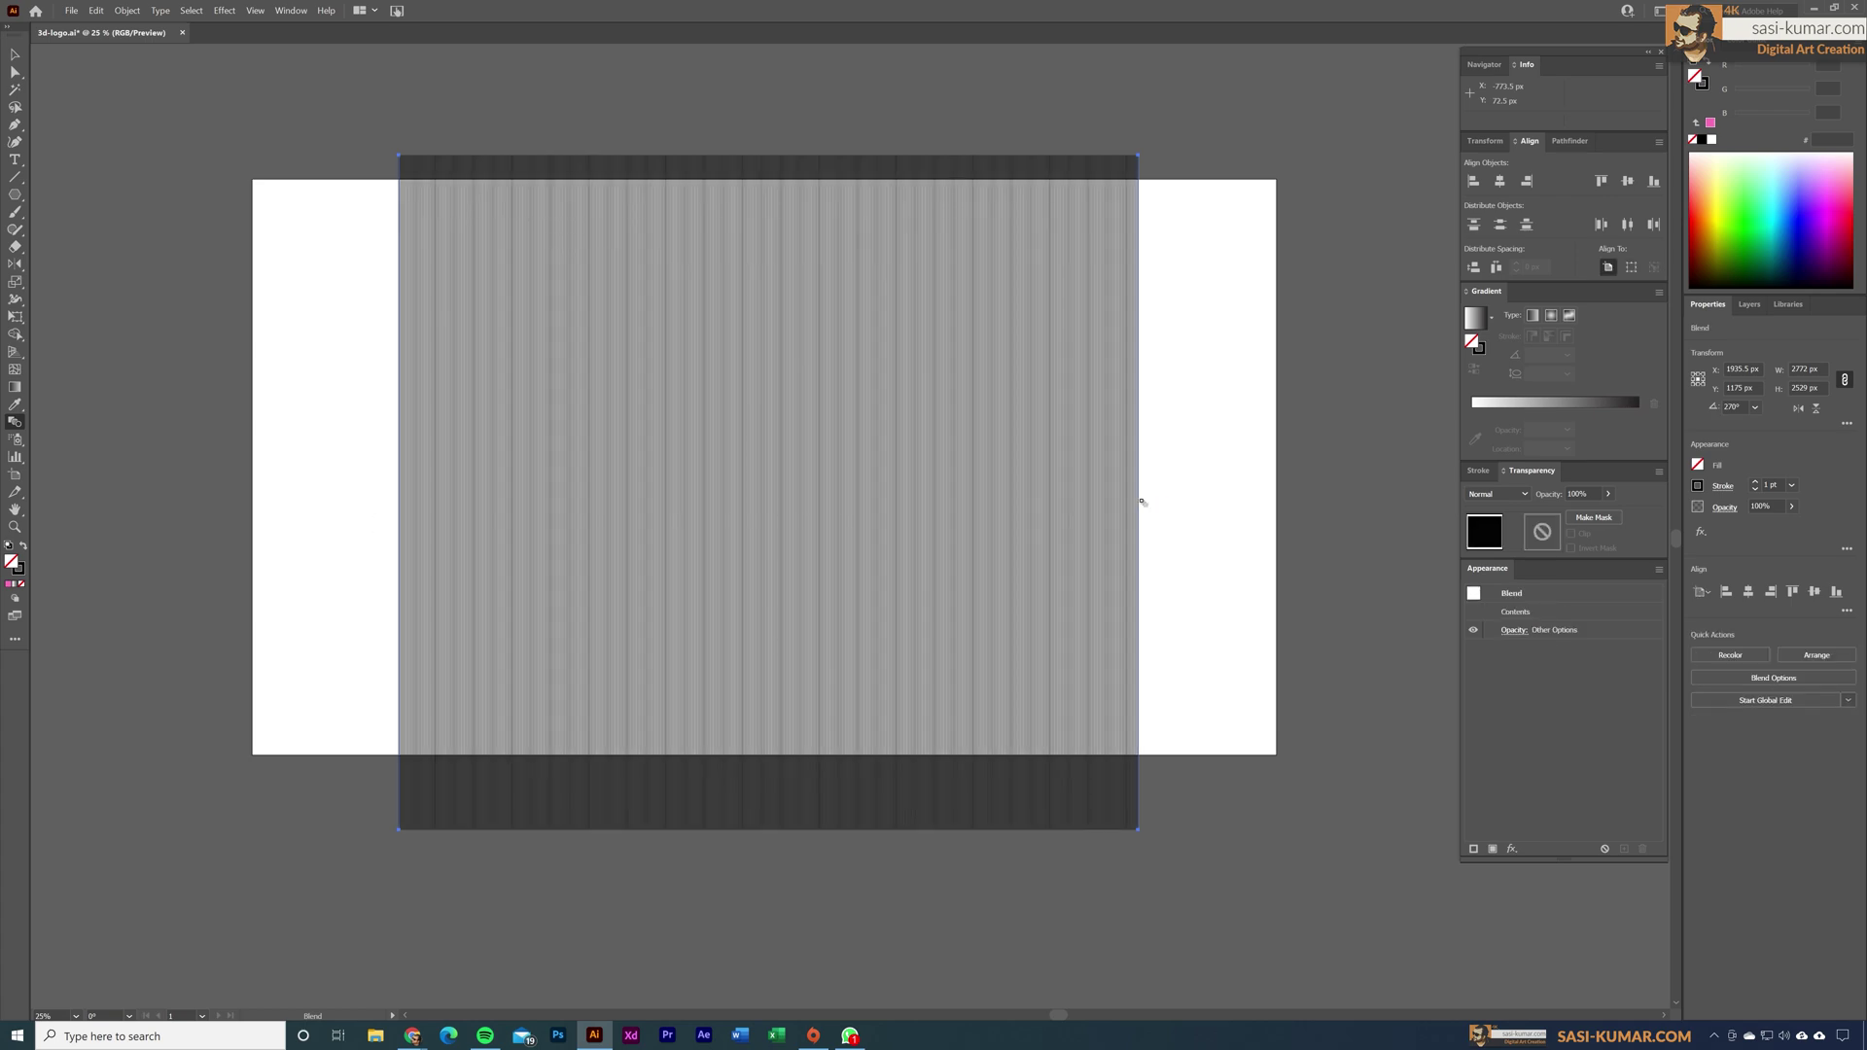
double_click(15, 424)
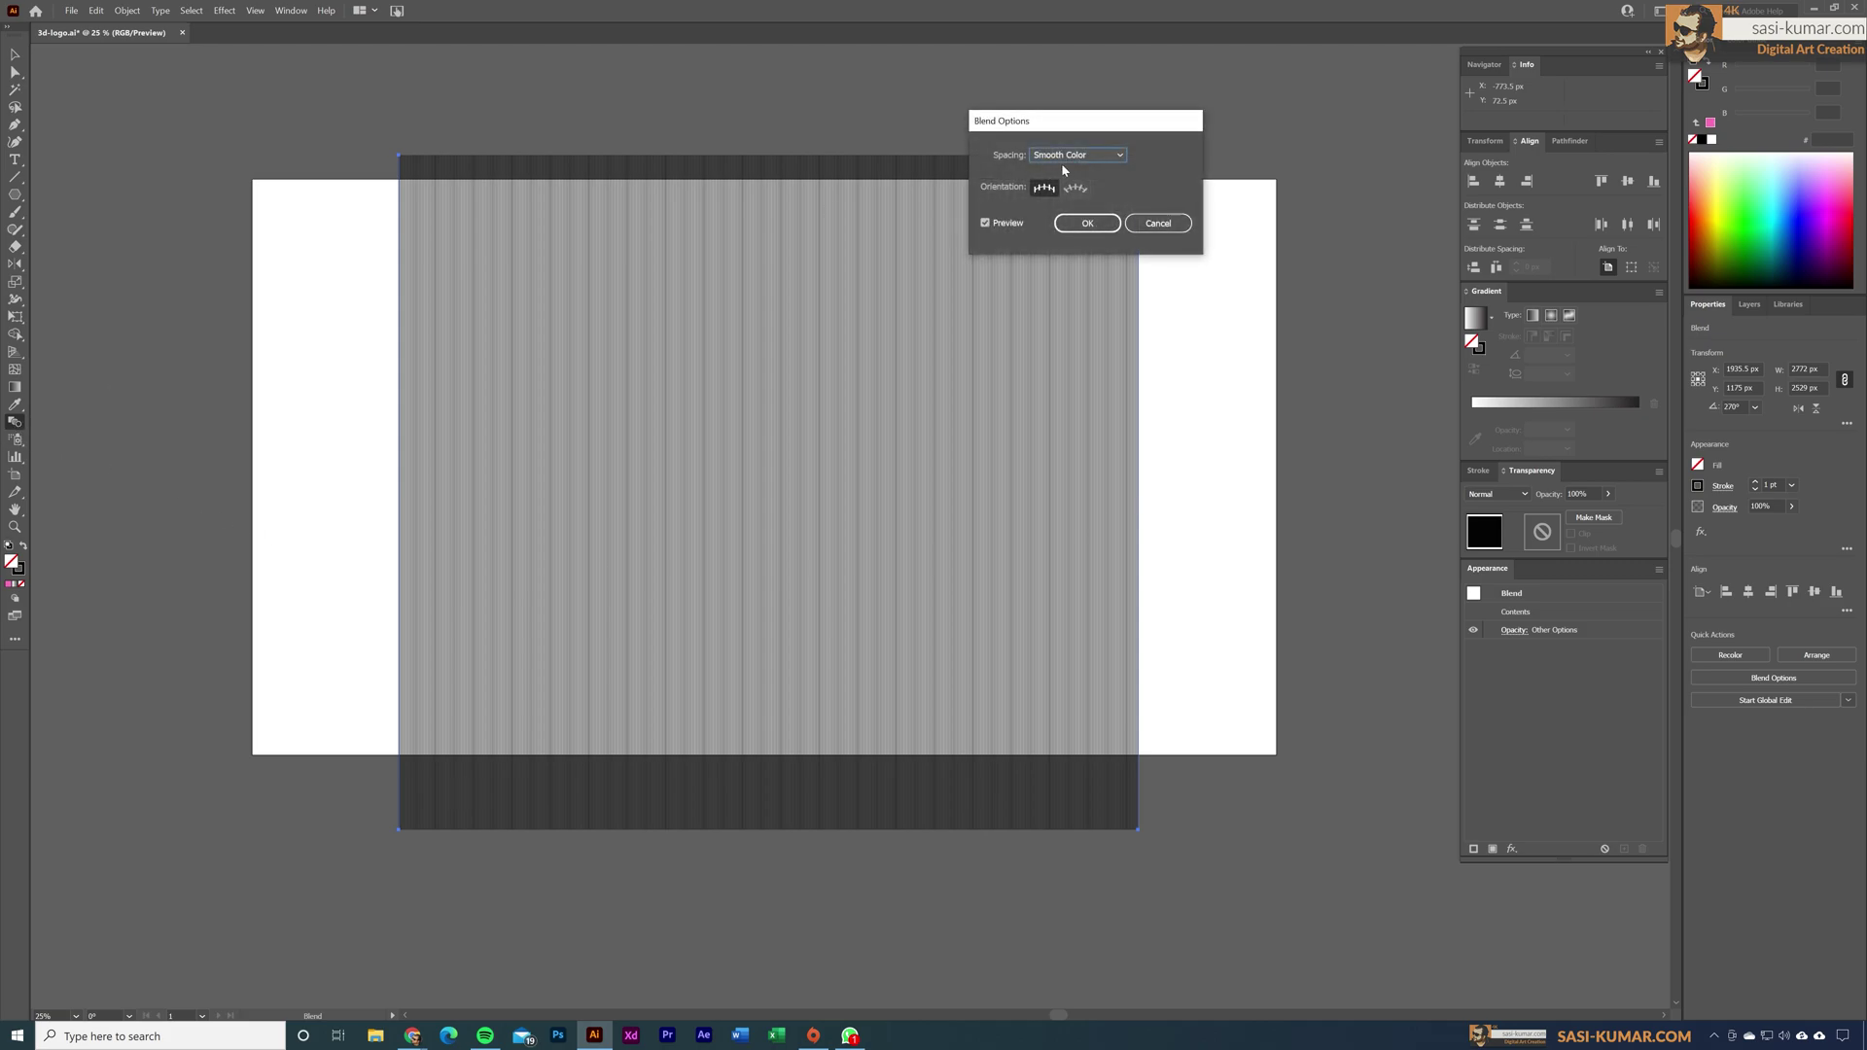
left_click_drag(1080, 127, 1113, 140)
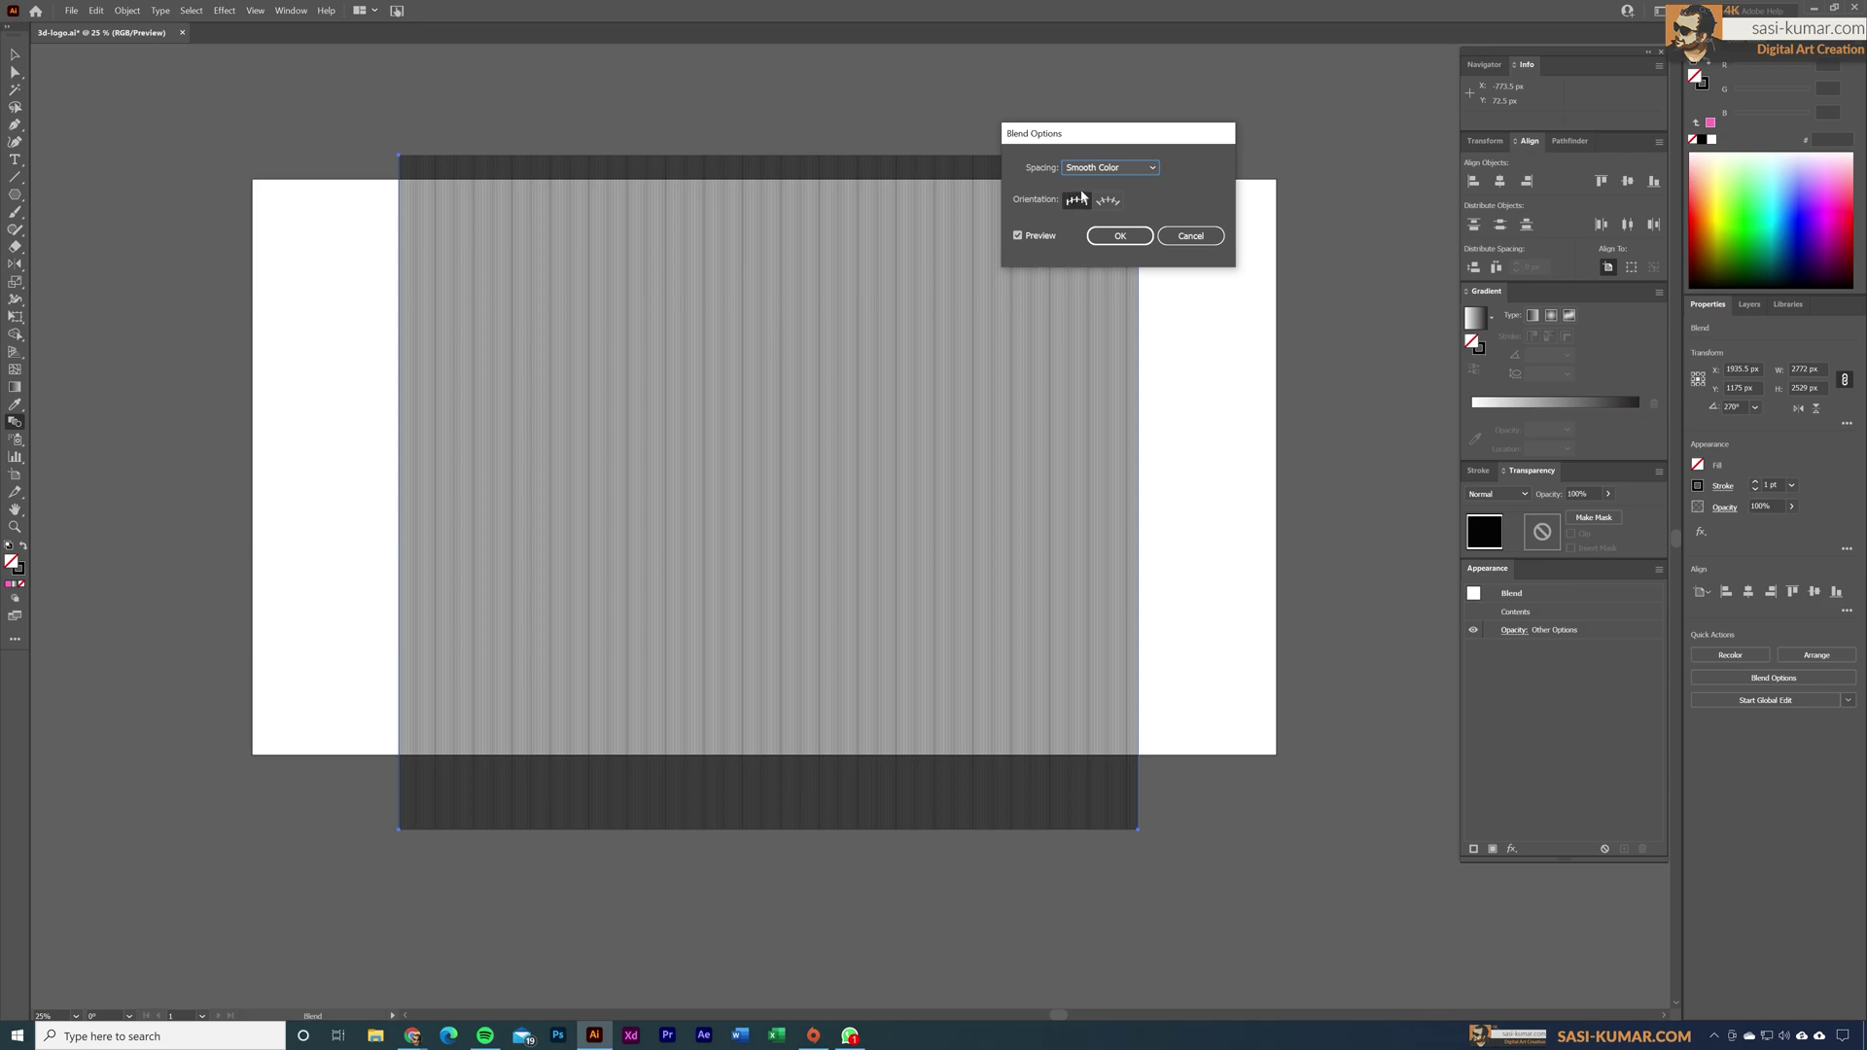
left_click(1148, 173)
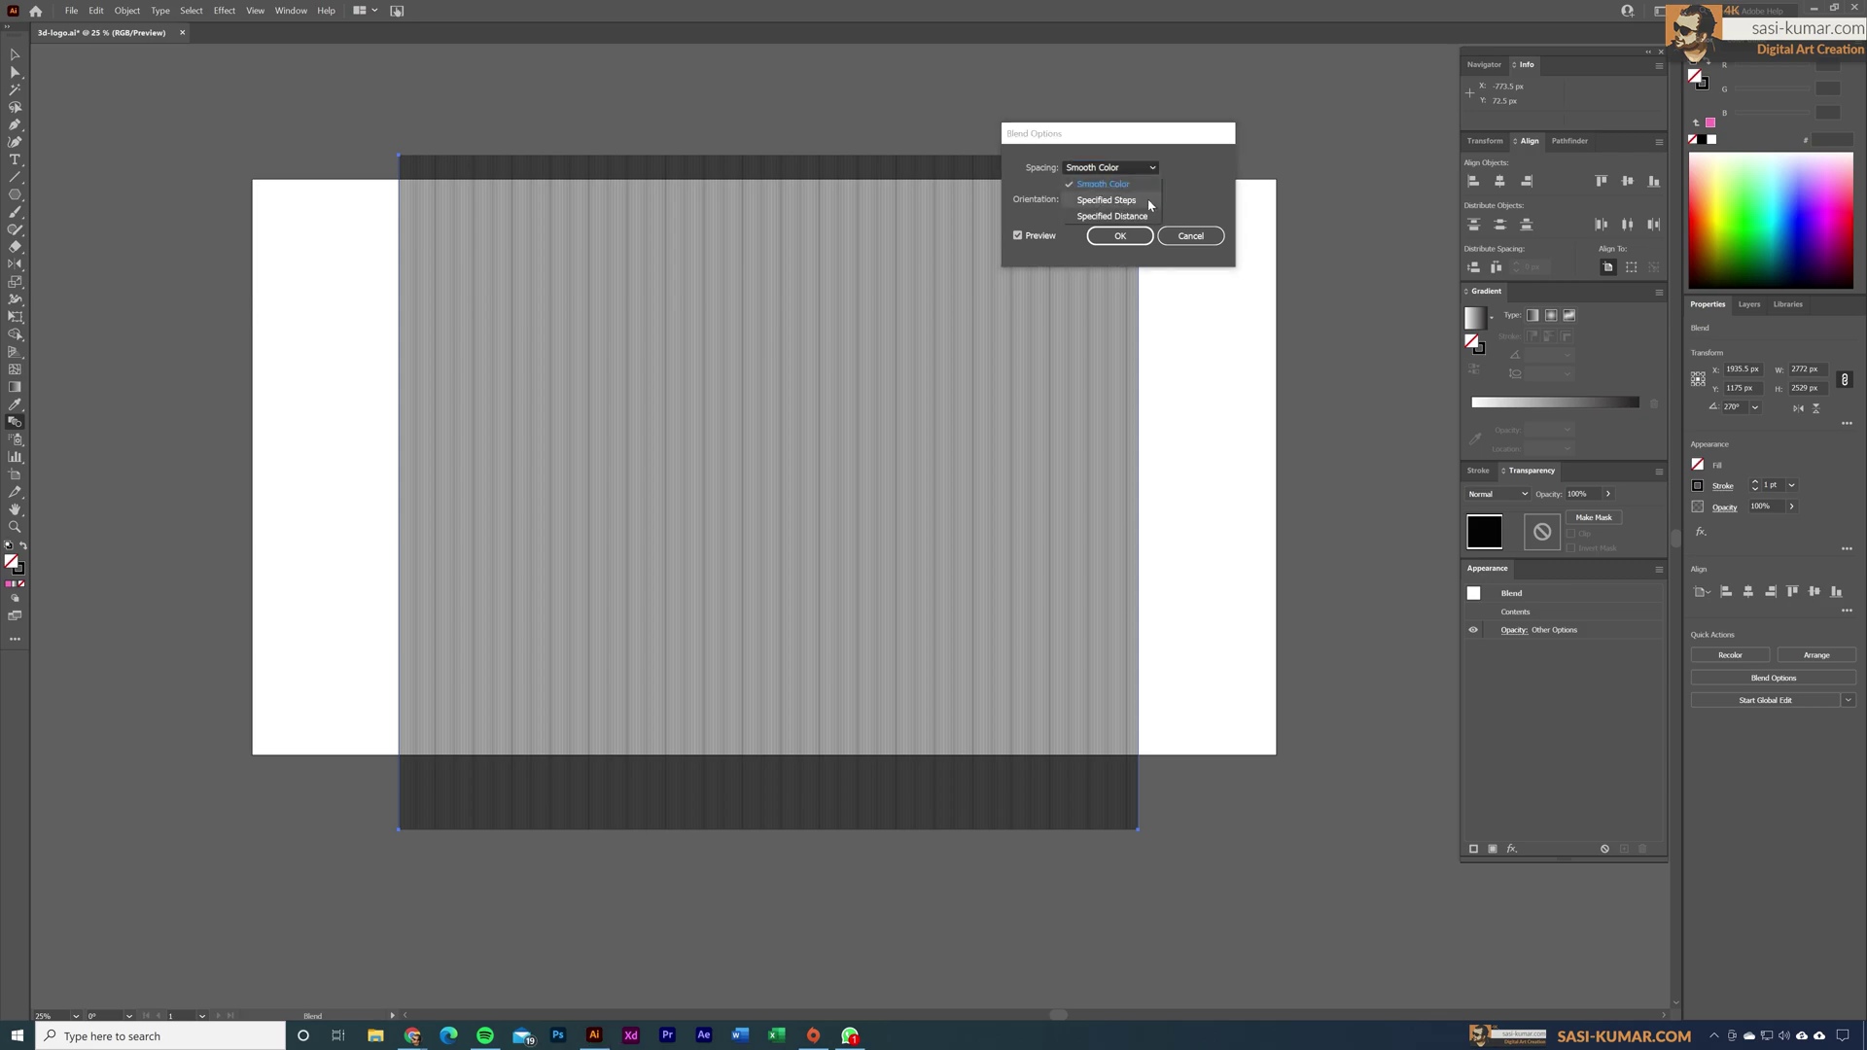
left_click(1149, 205)
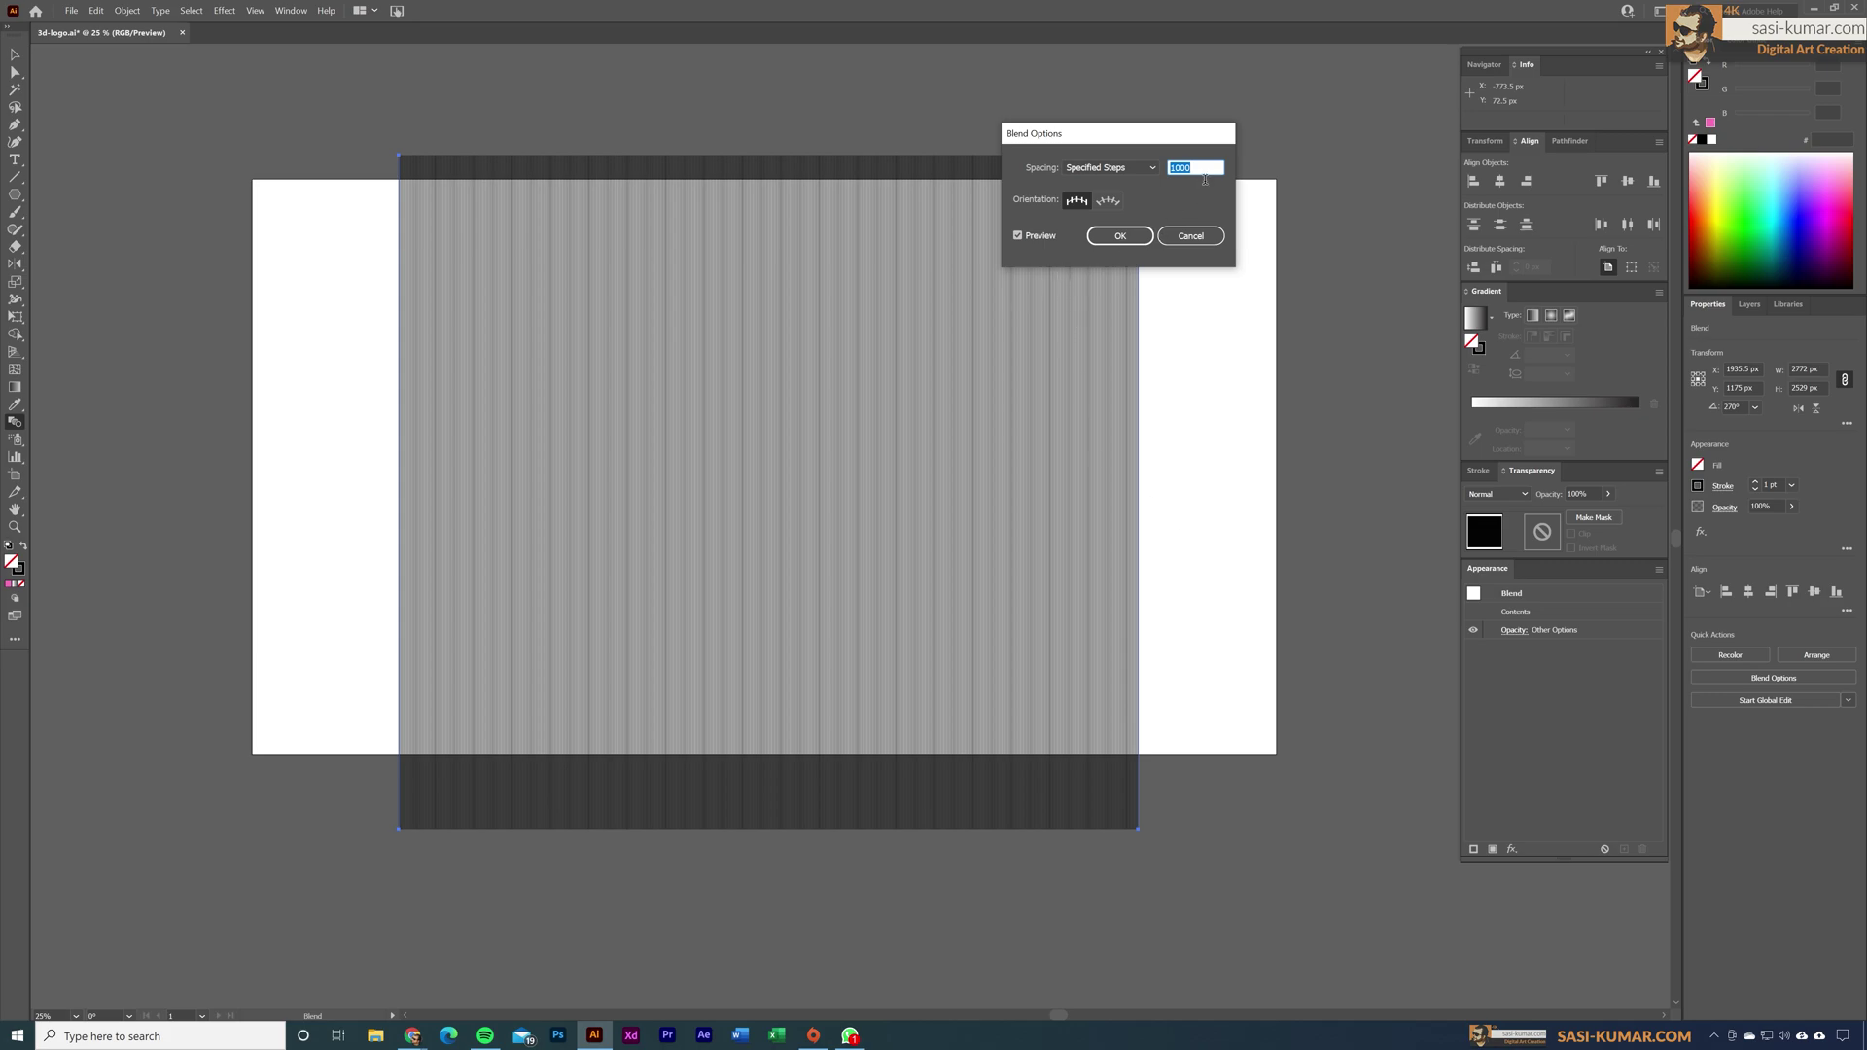
type("7")
left_click(1017, 236)
left_click(1017, 235)
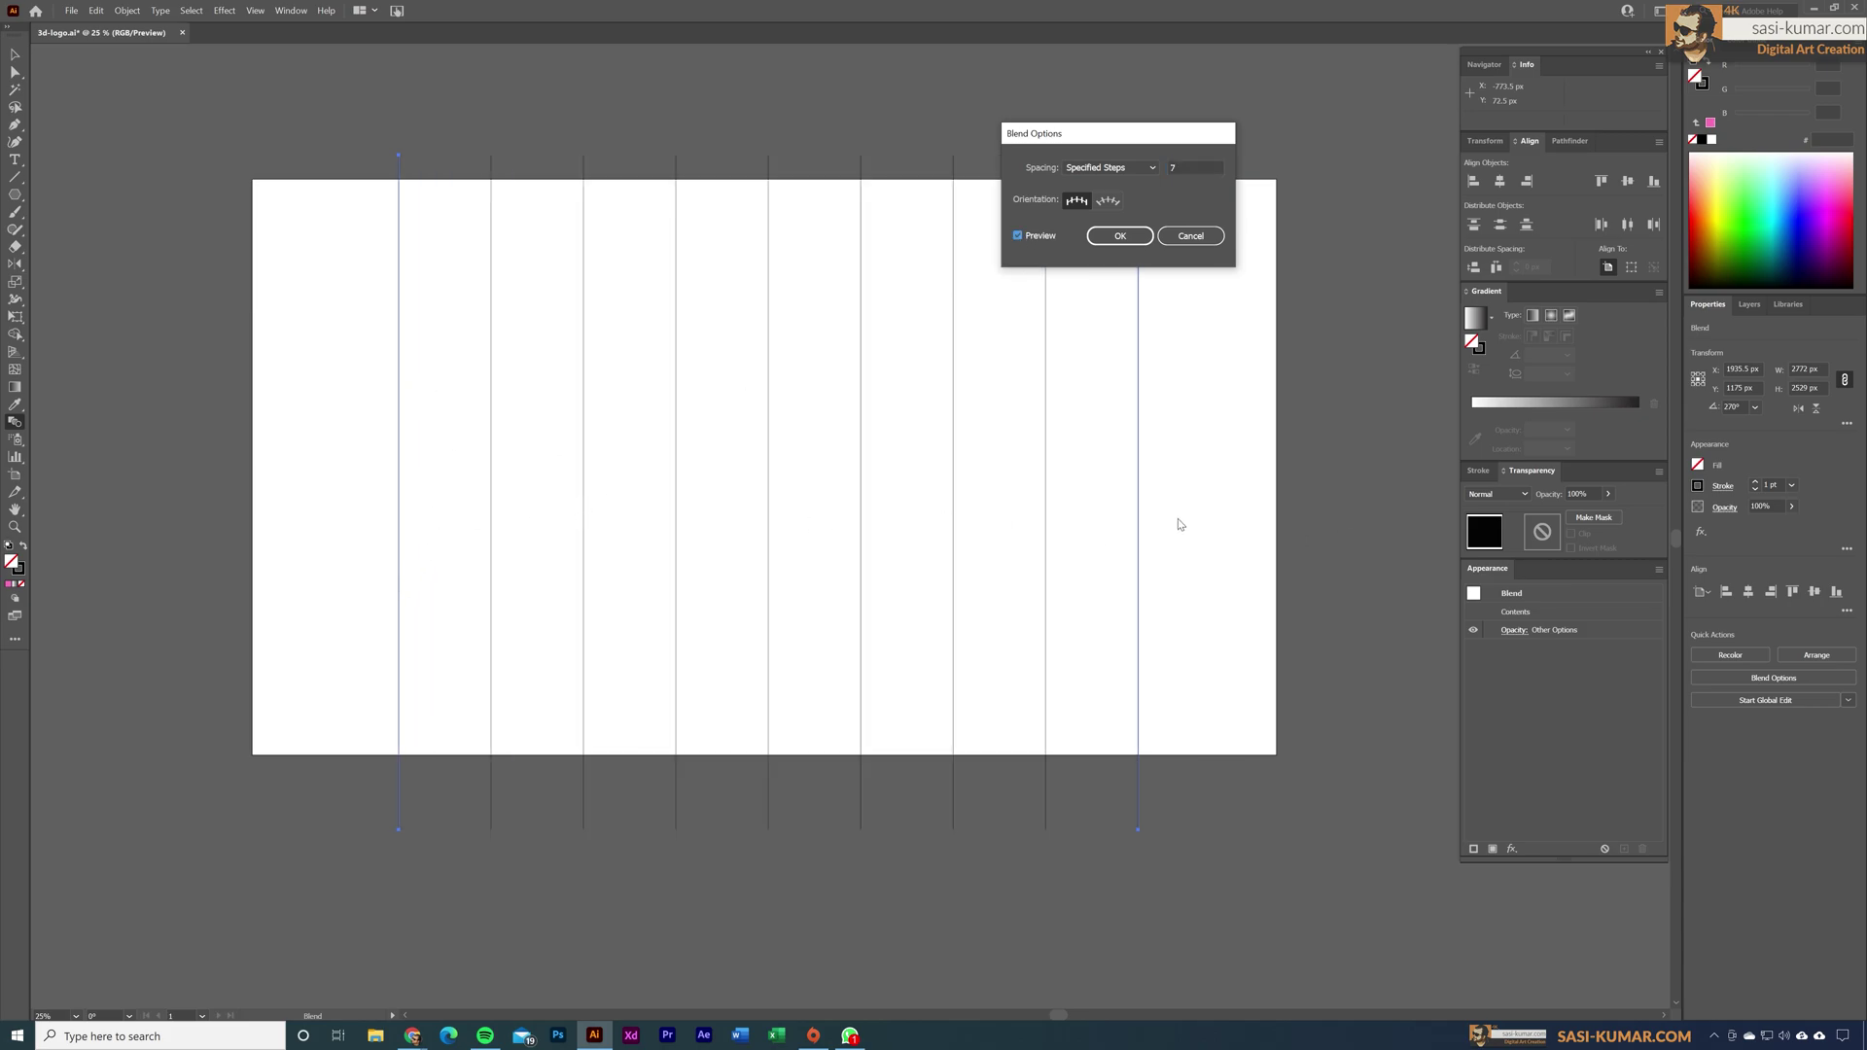
left_click(1124, 238)
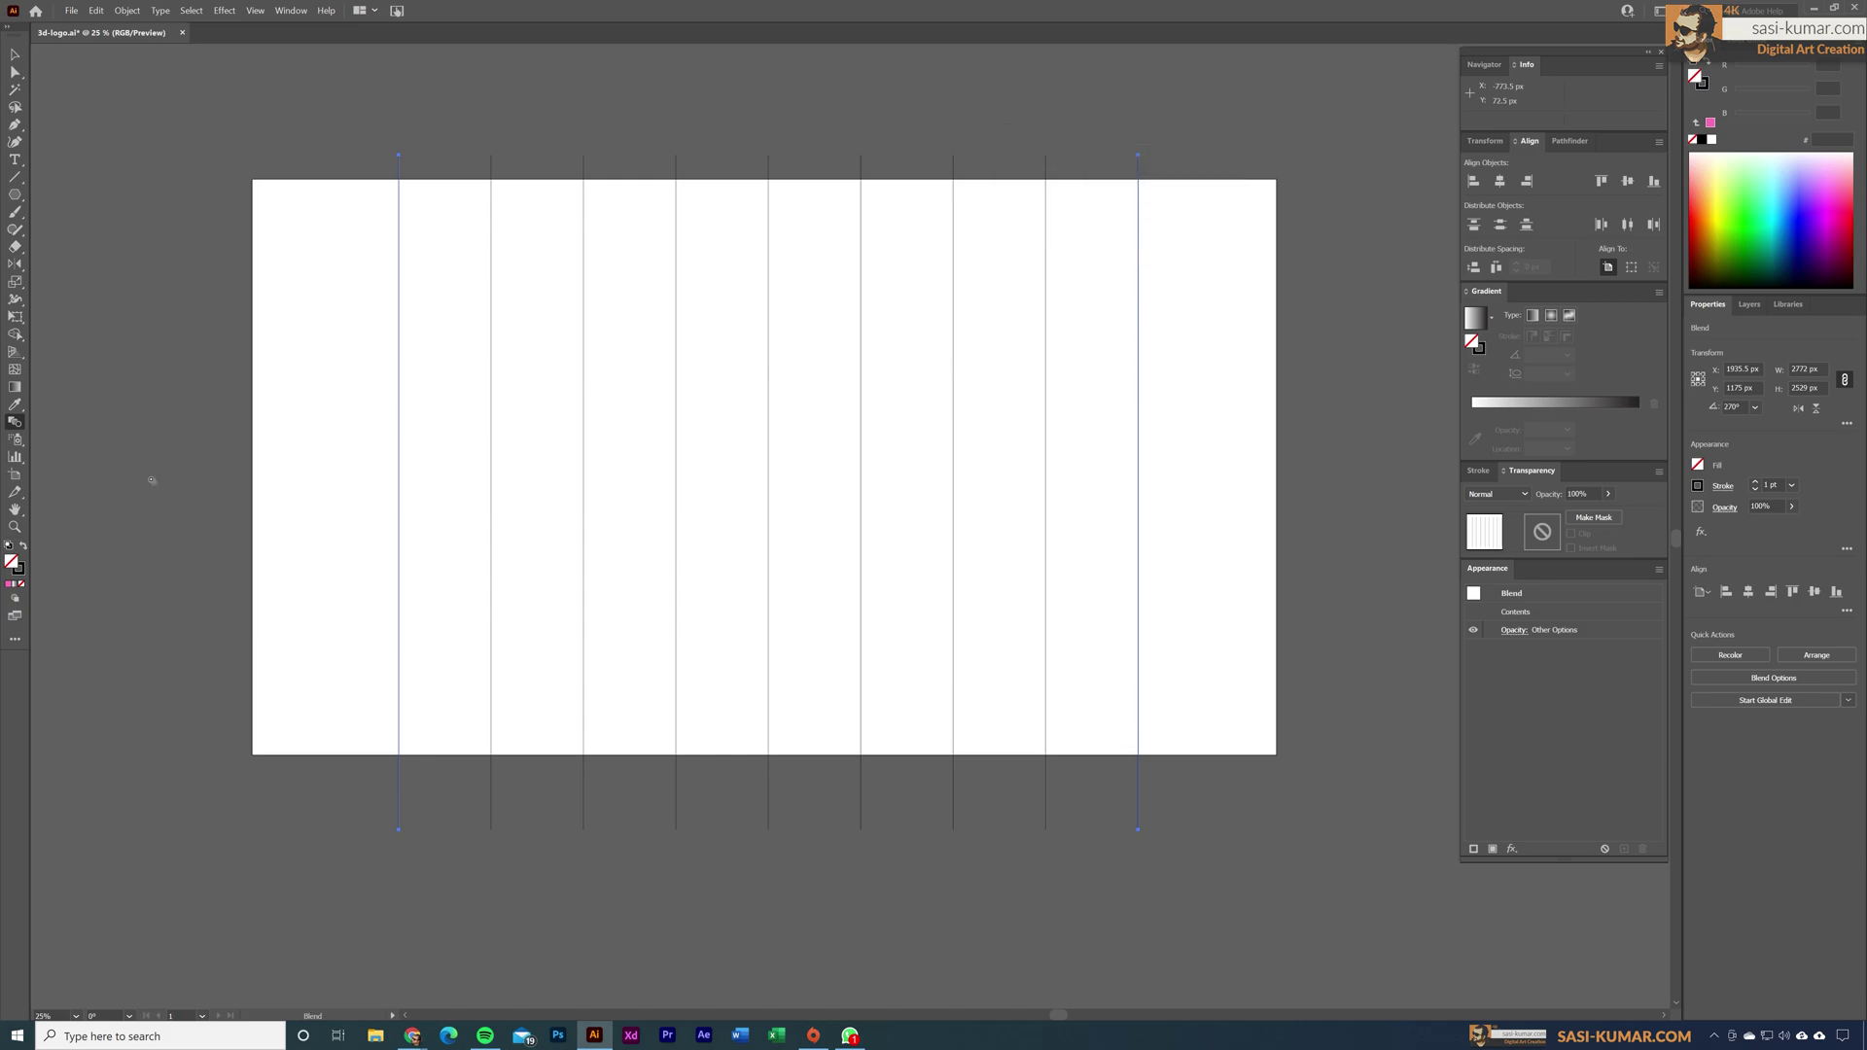
Step: Rotate the blended set of lines by 60°
left_click_drag(15, 263, 64, 271)
double_click(13, 266)
key("Tab")
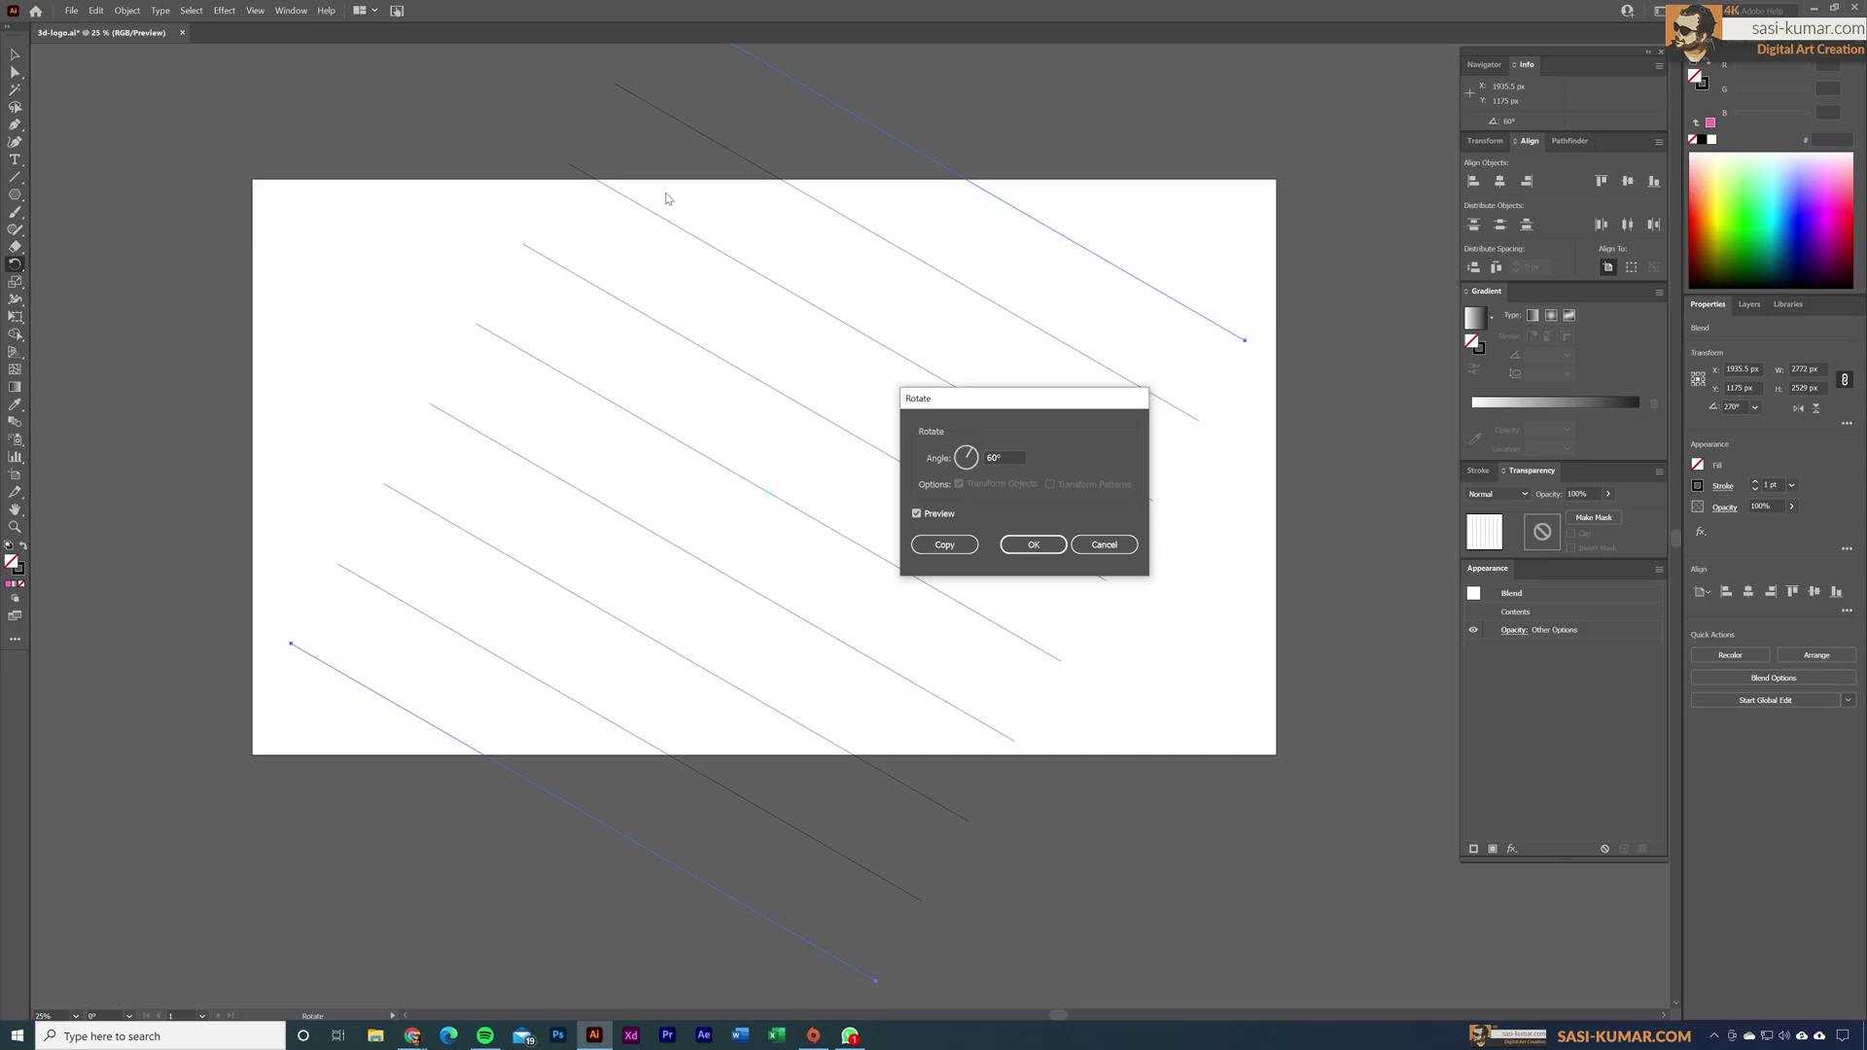
left_click(1034, 545)
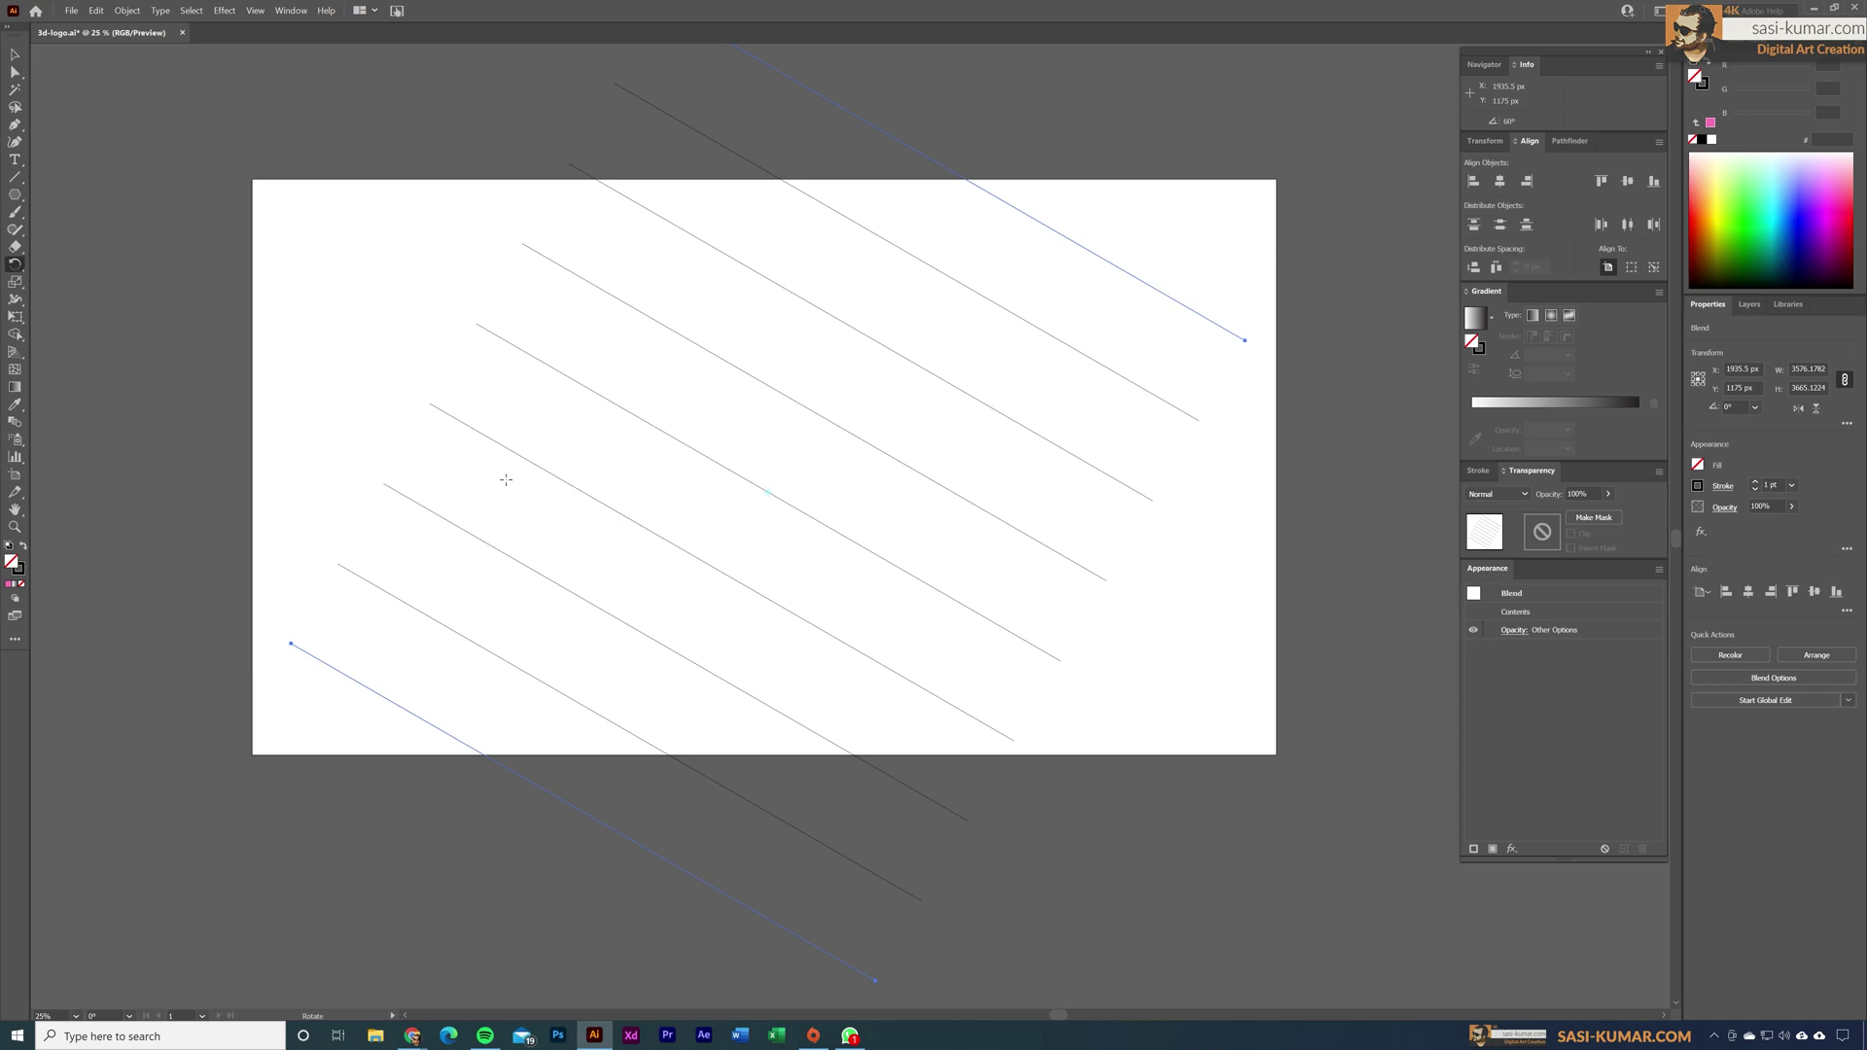
Step: Create a copy of the slanted lines reflected across the vertical axis to form a diamond grid
left_click(14, 265)
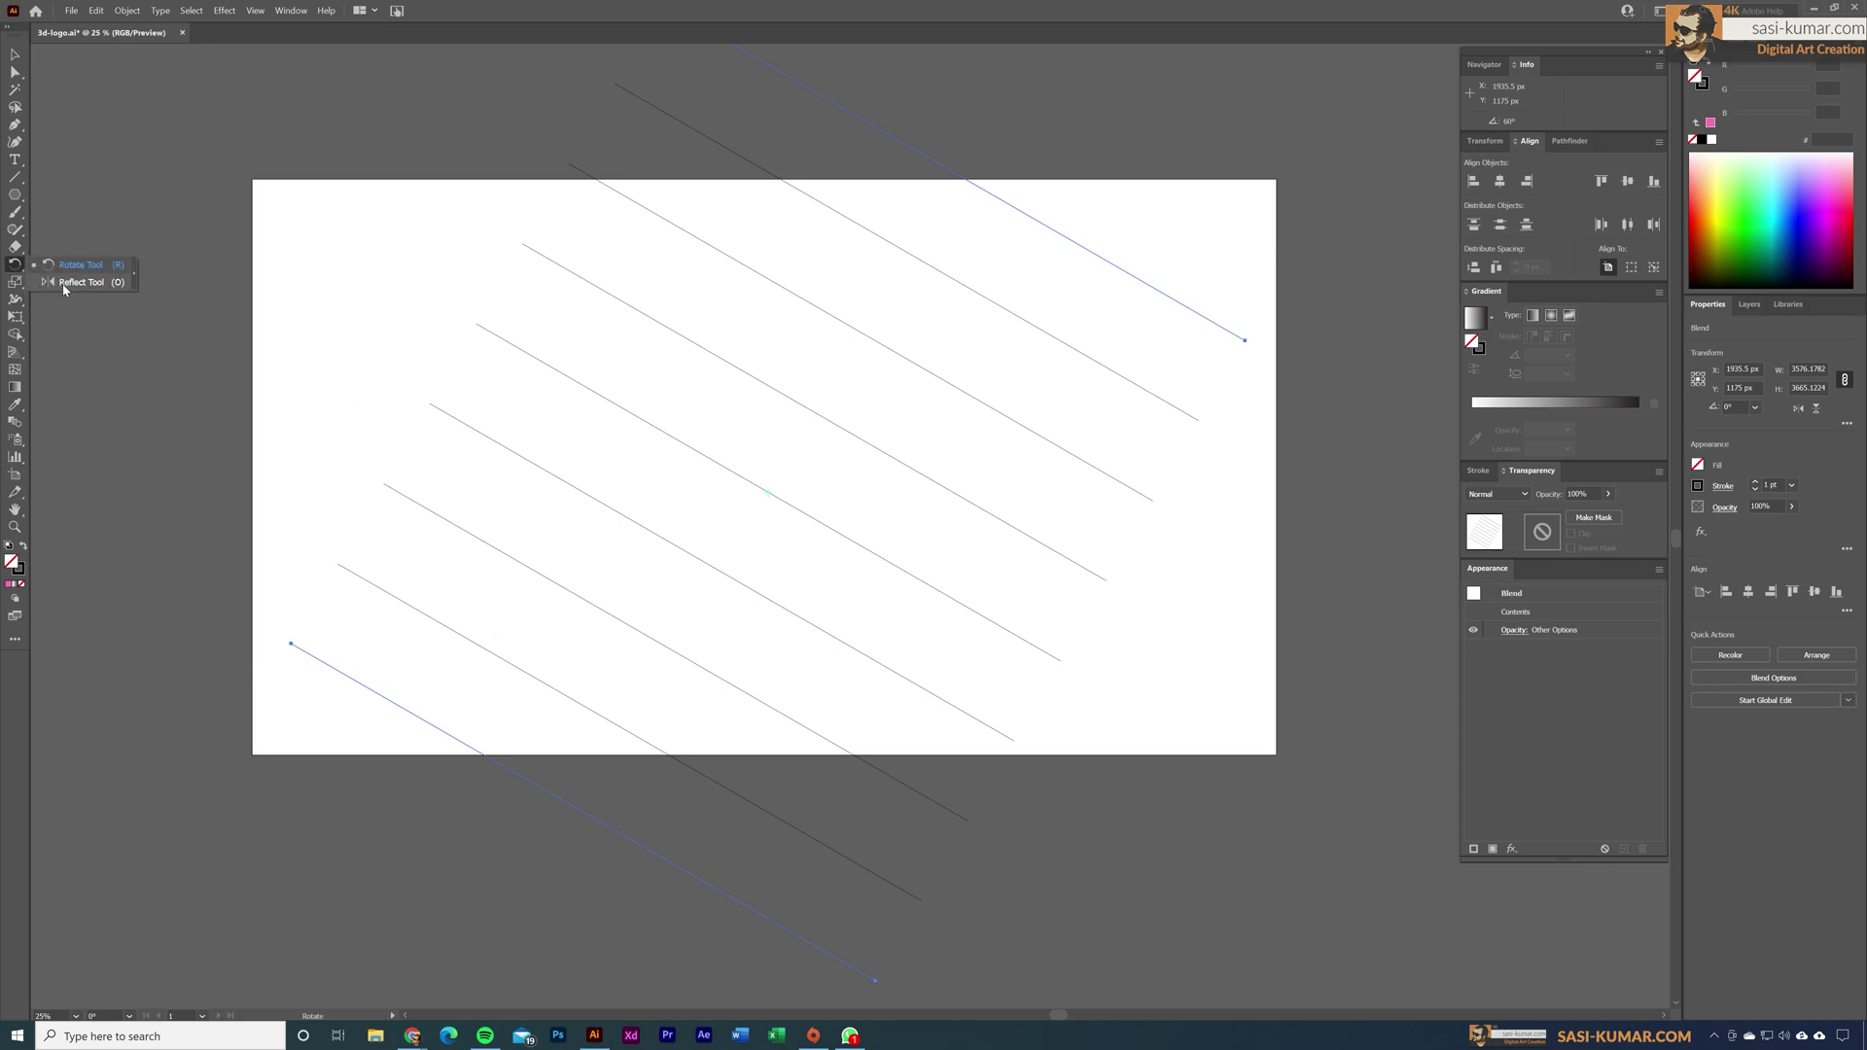
left_click(64, 284)
double_click(16, 263)
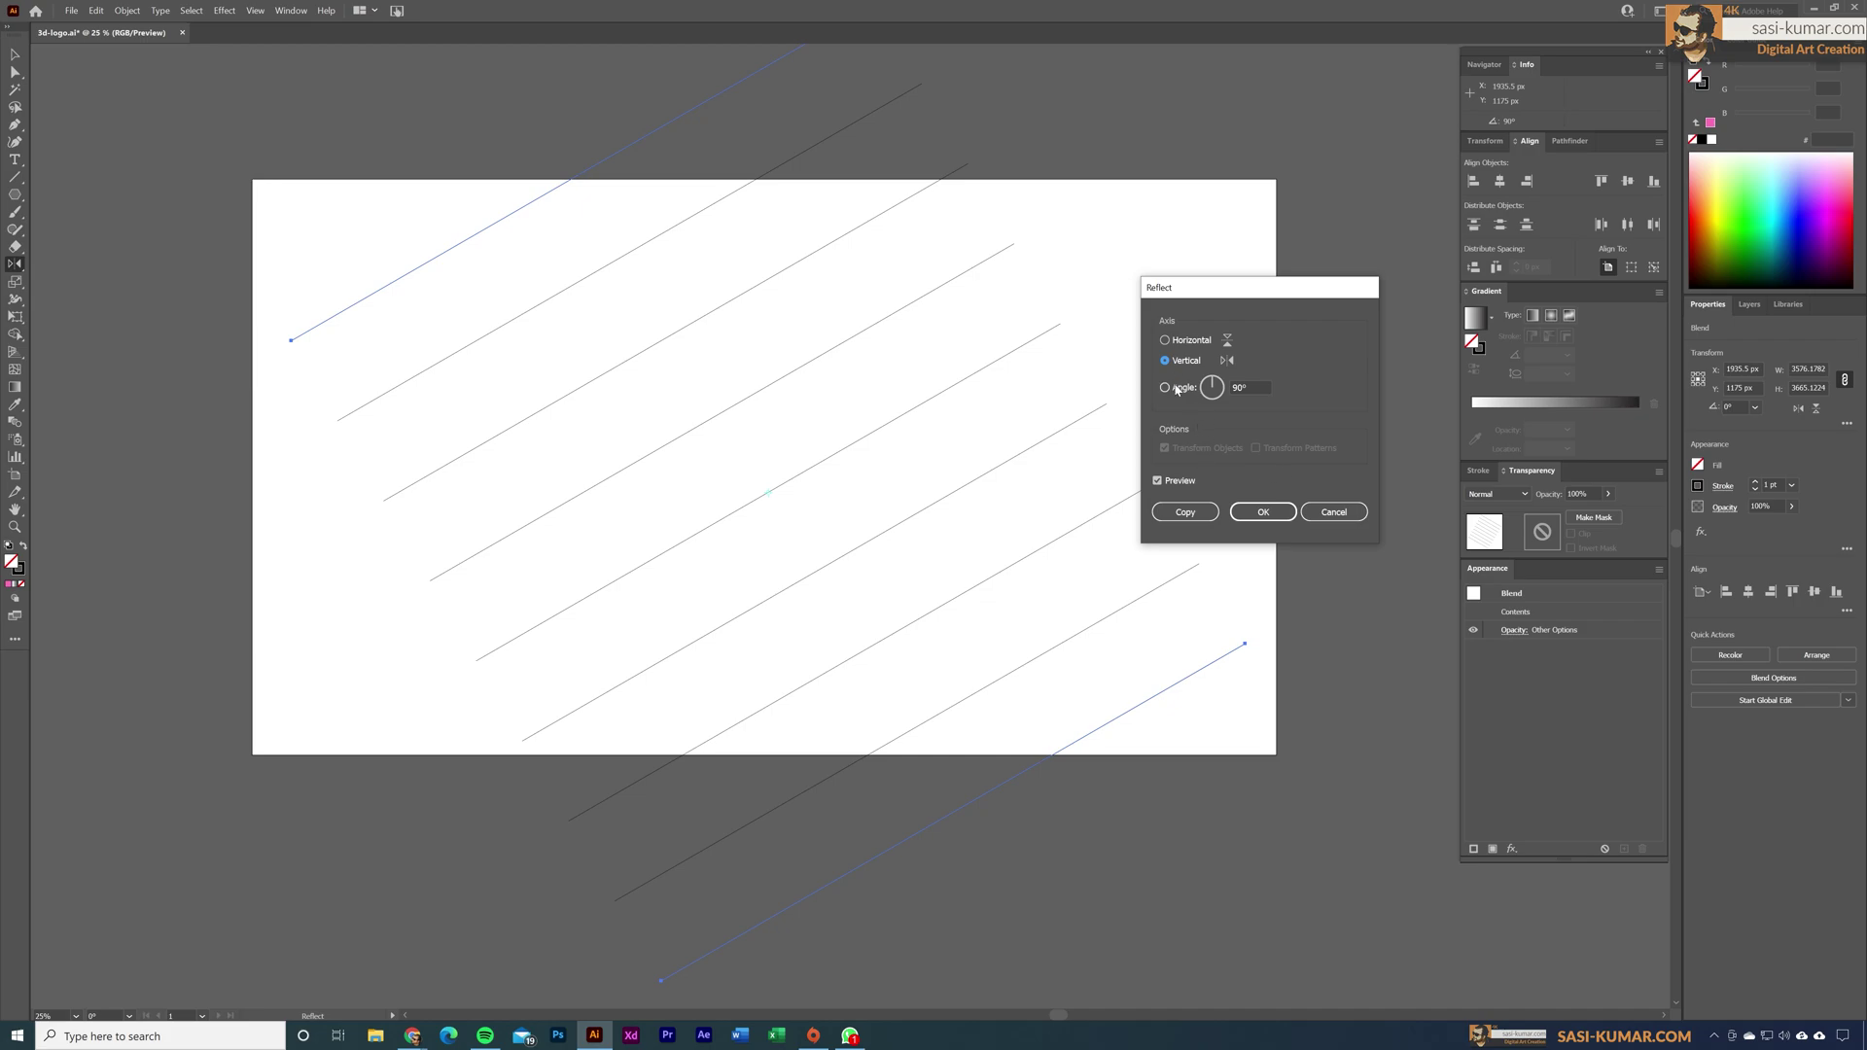
left_click(1203, 524)
left_click(14, 54)
key("ctrl+a")
left_click(1244, 321)
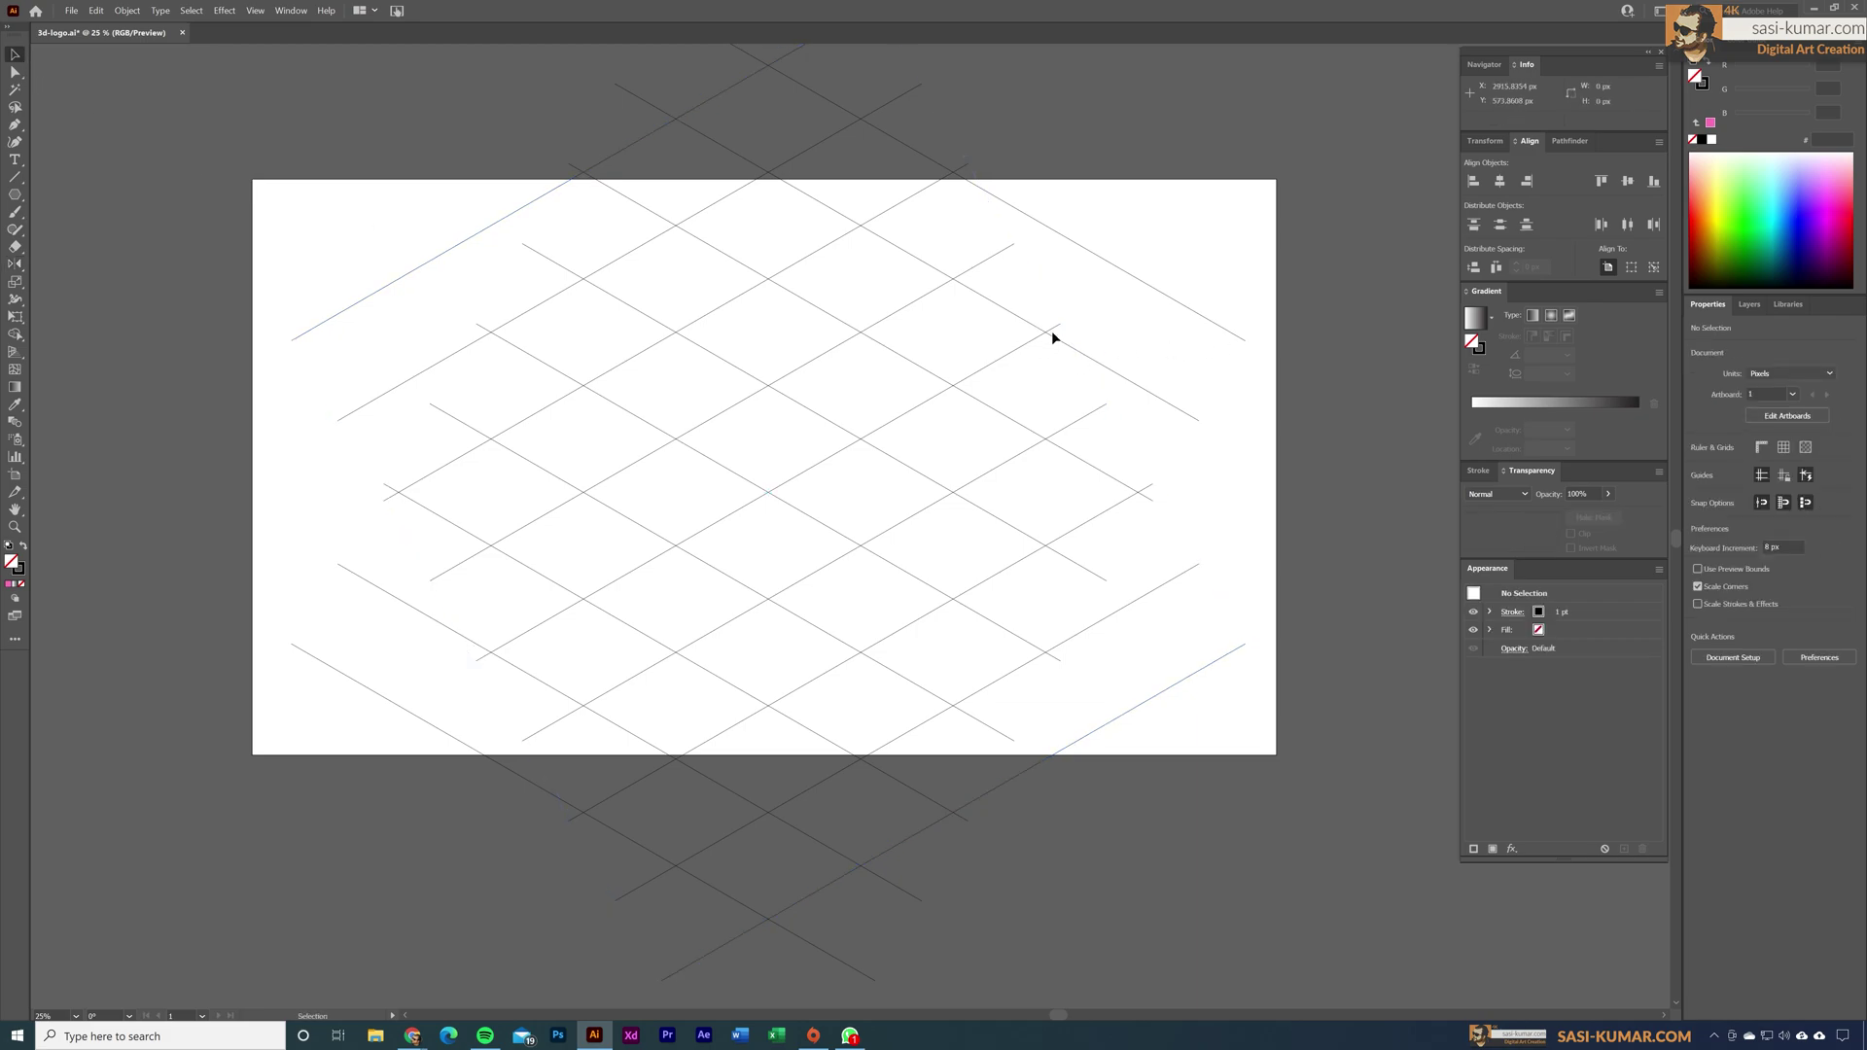
Step: Lengthen the lines of both slanted blends along their own direction so the diamond grid covers the artboard
left_click(1040, 335)
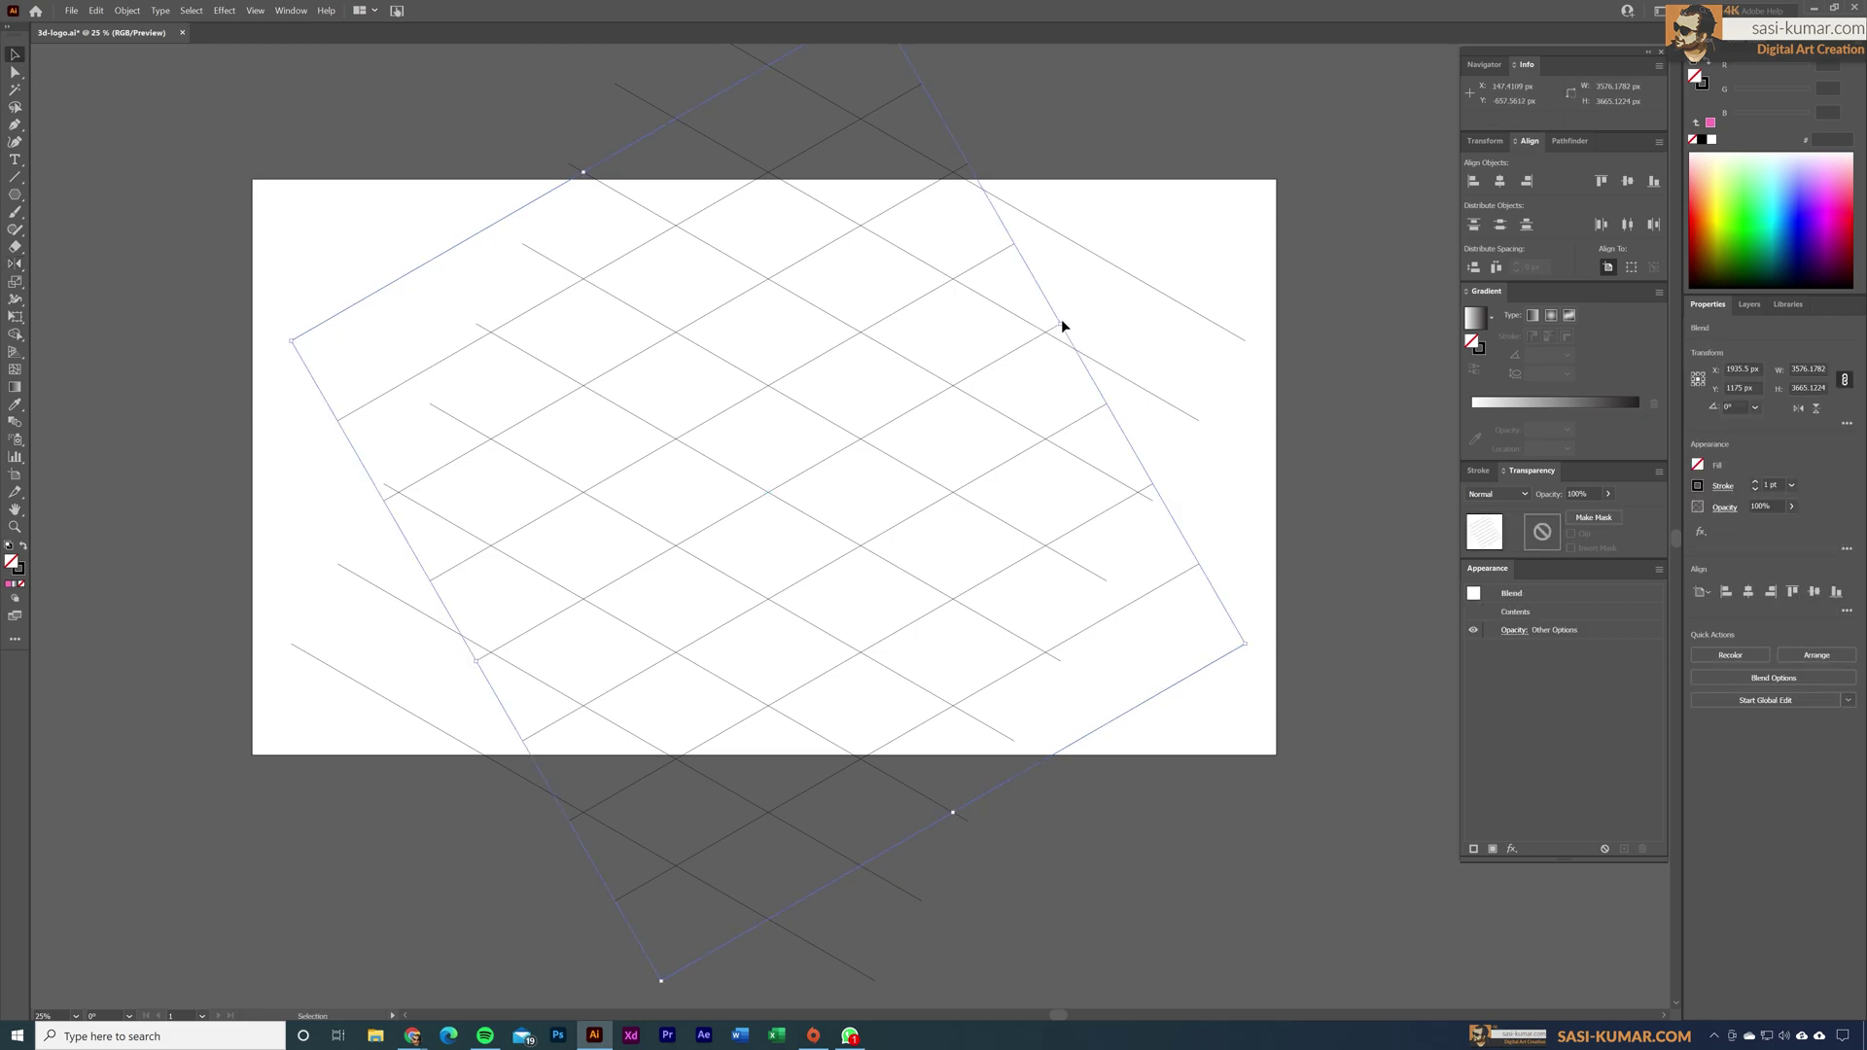
left_click_drag(1066, 328, 1300, 218)
left_click_drag(1302, 215, 1303, 216)
key("ctrl+z")
left_click_drag(1058, 667, 1301, 801)
left_click(1313, 183)
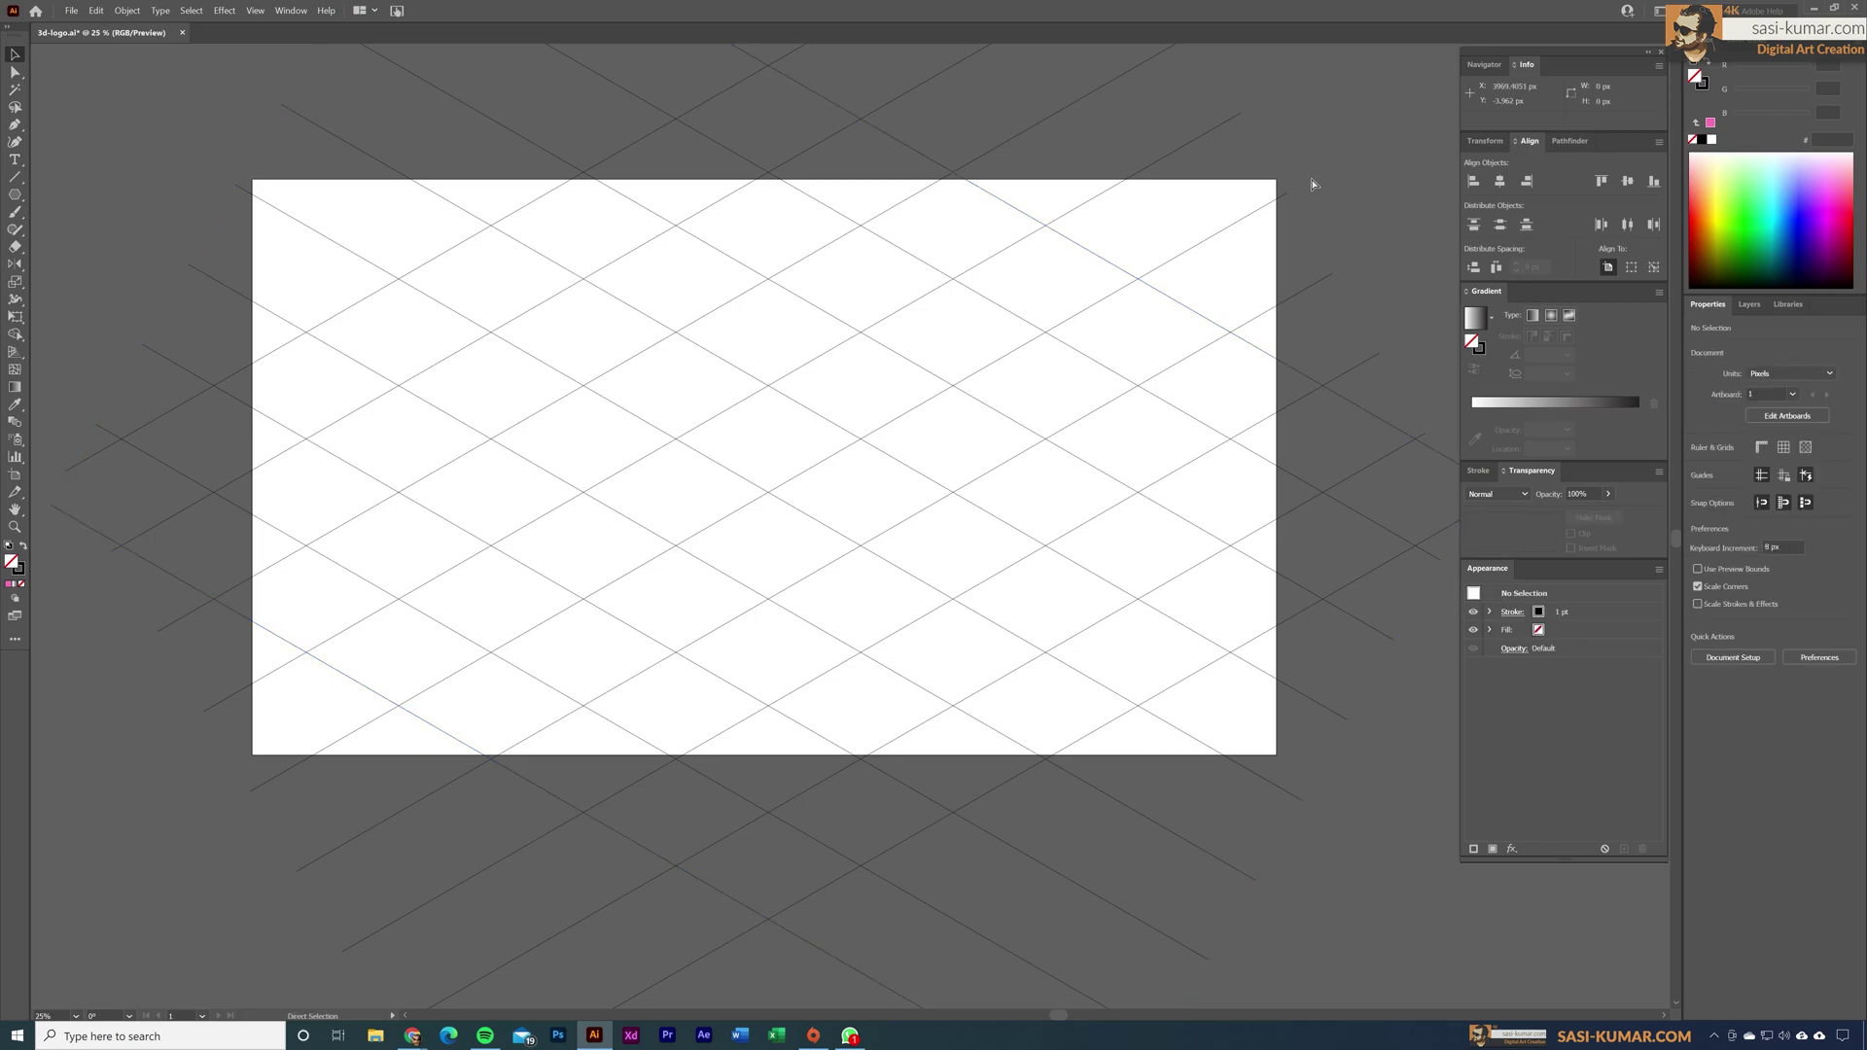
Step: Scale the whole diamond grid down about its centre to about 3401 px wide
key("ctrl+minus")
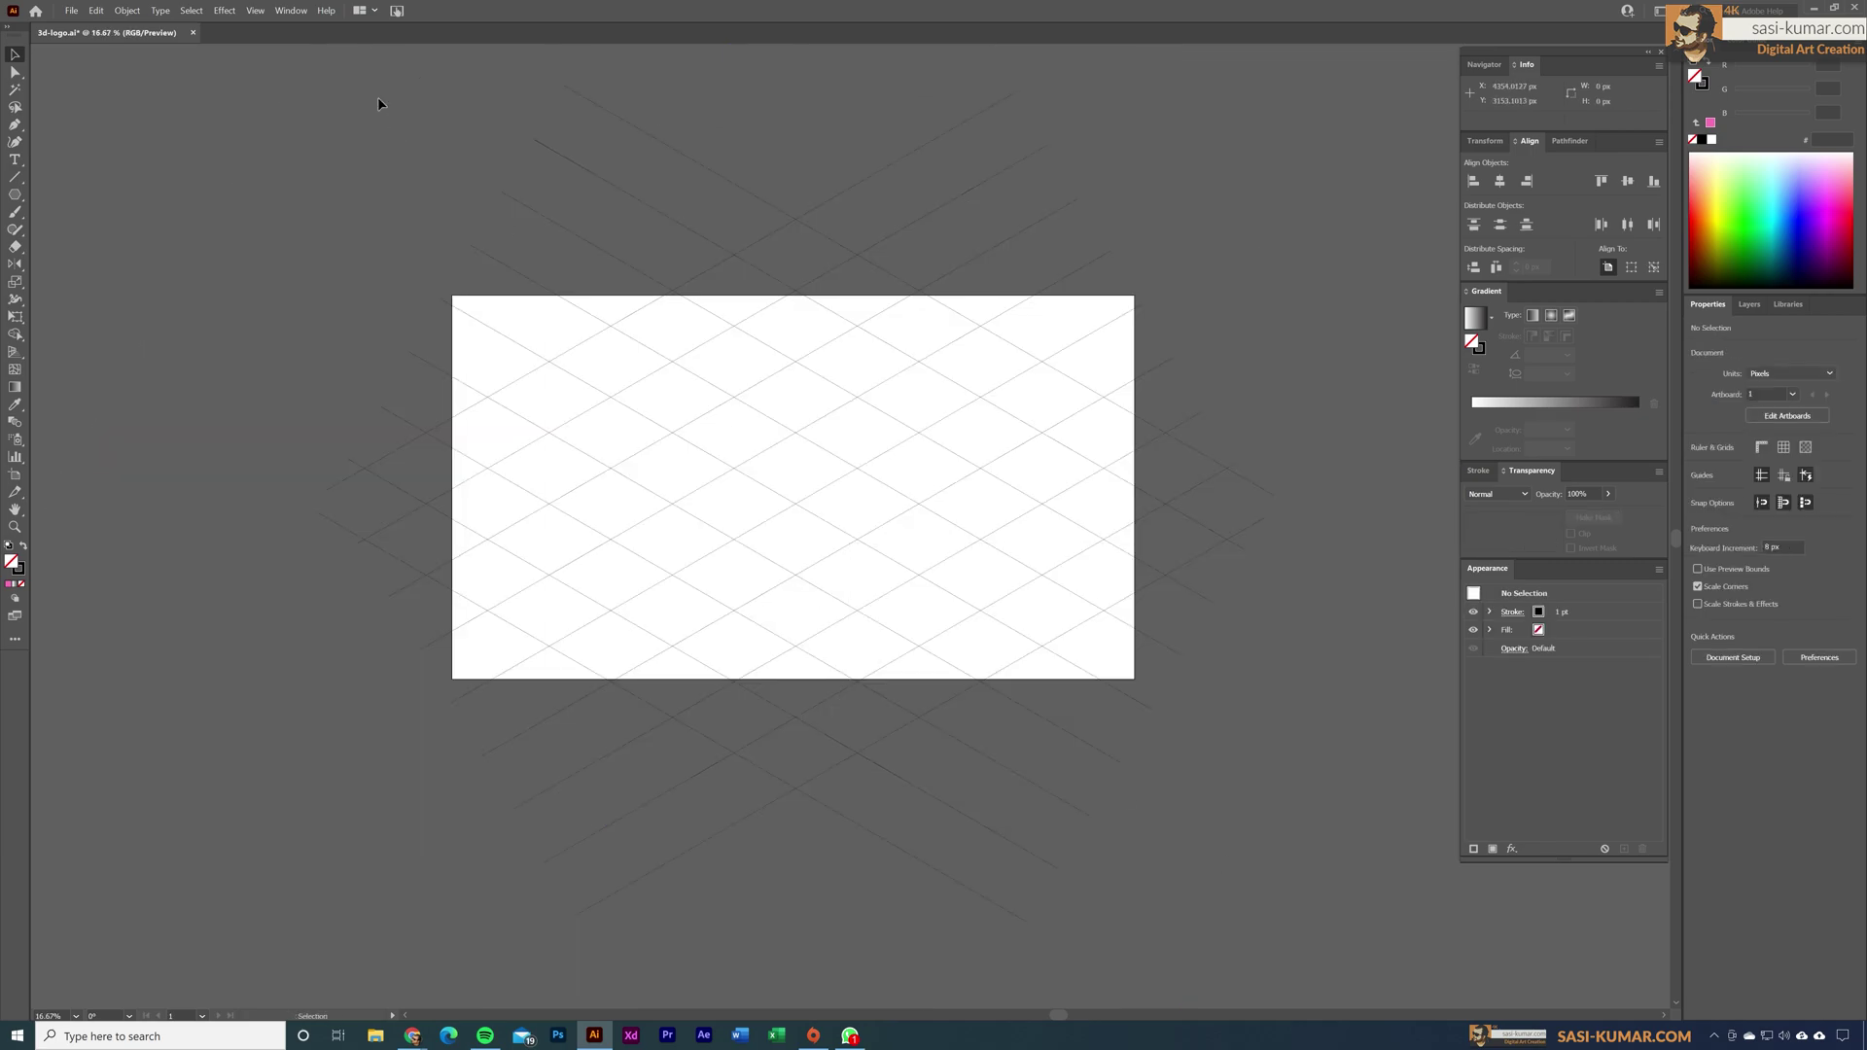
left_click_drag(388, 104, 646, 262)
left_click_drag(1279, 92, 1102, 187)
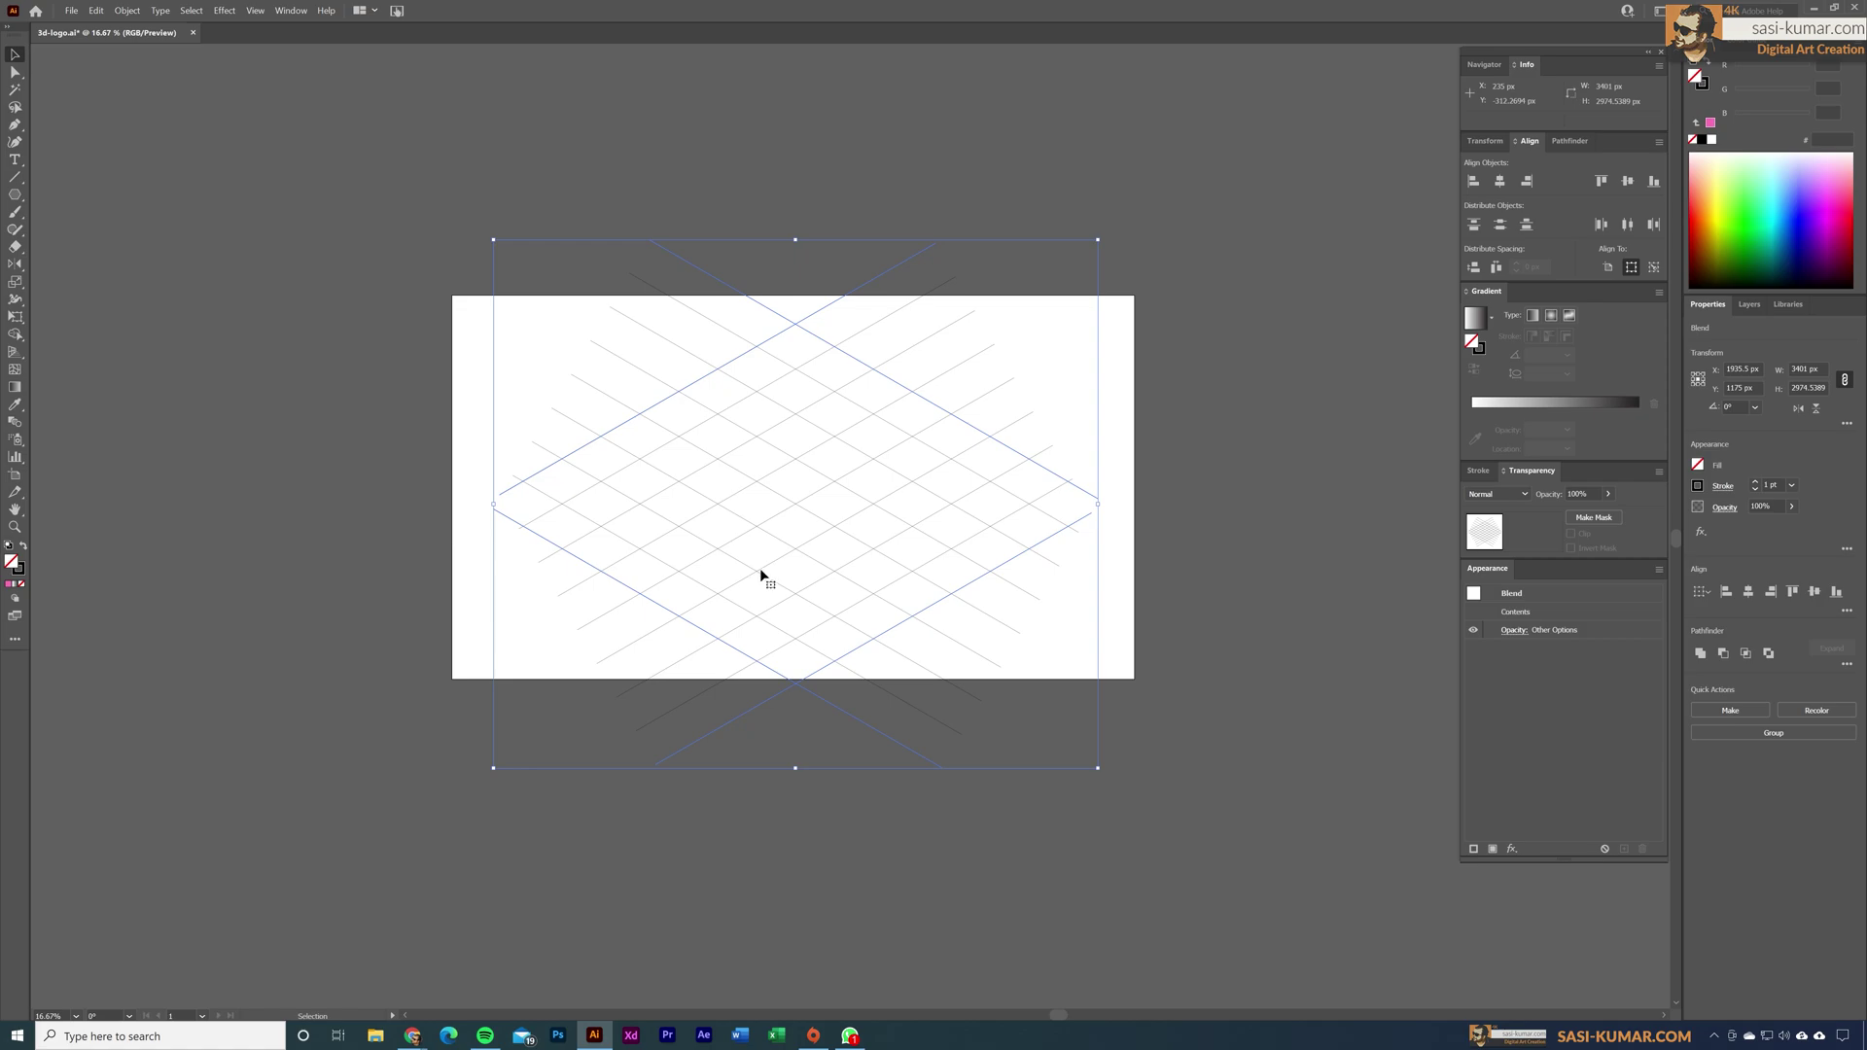
left_click(1237, 782)
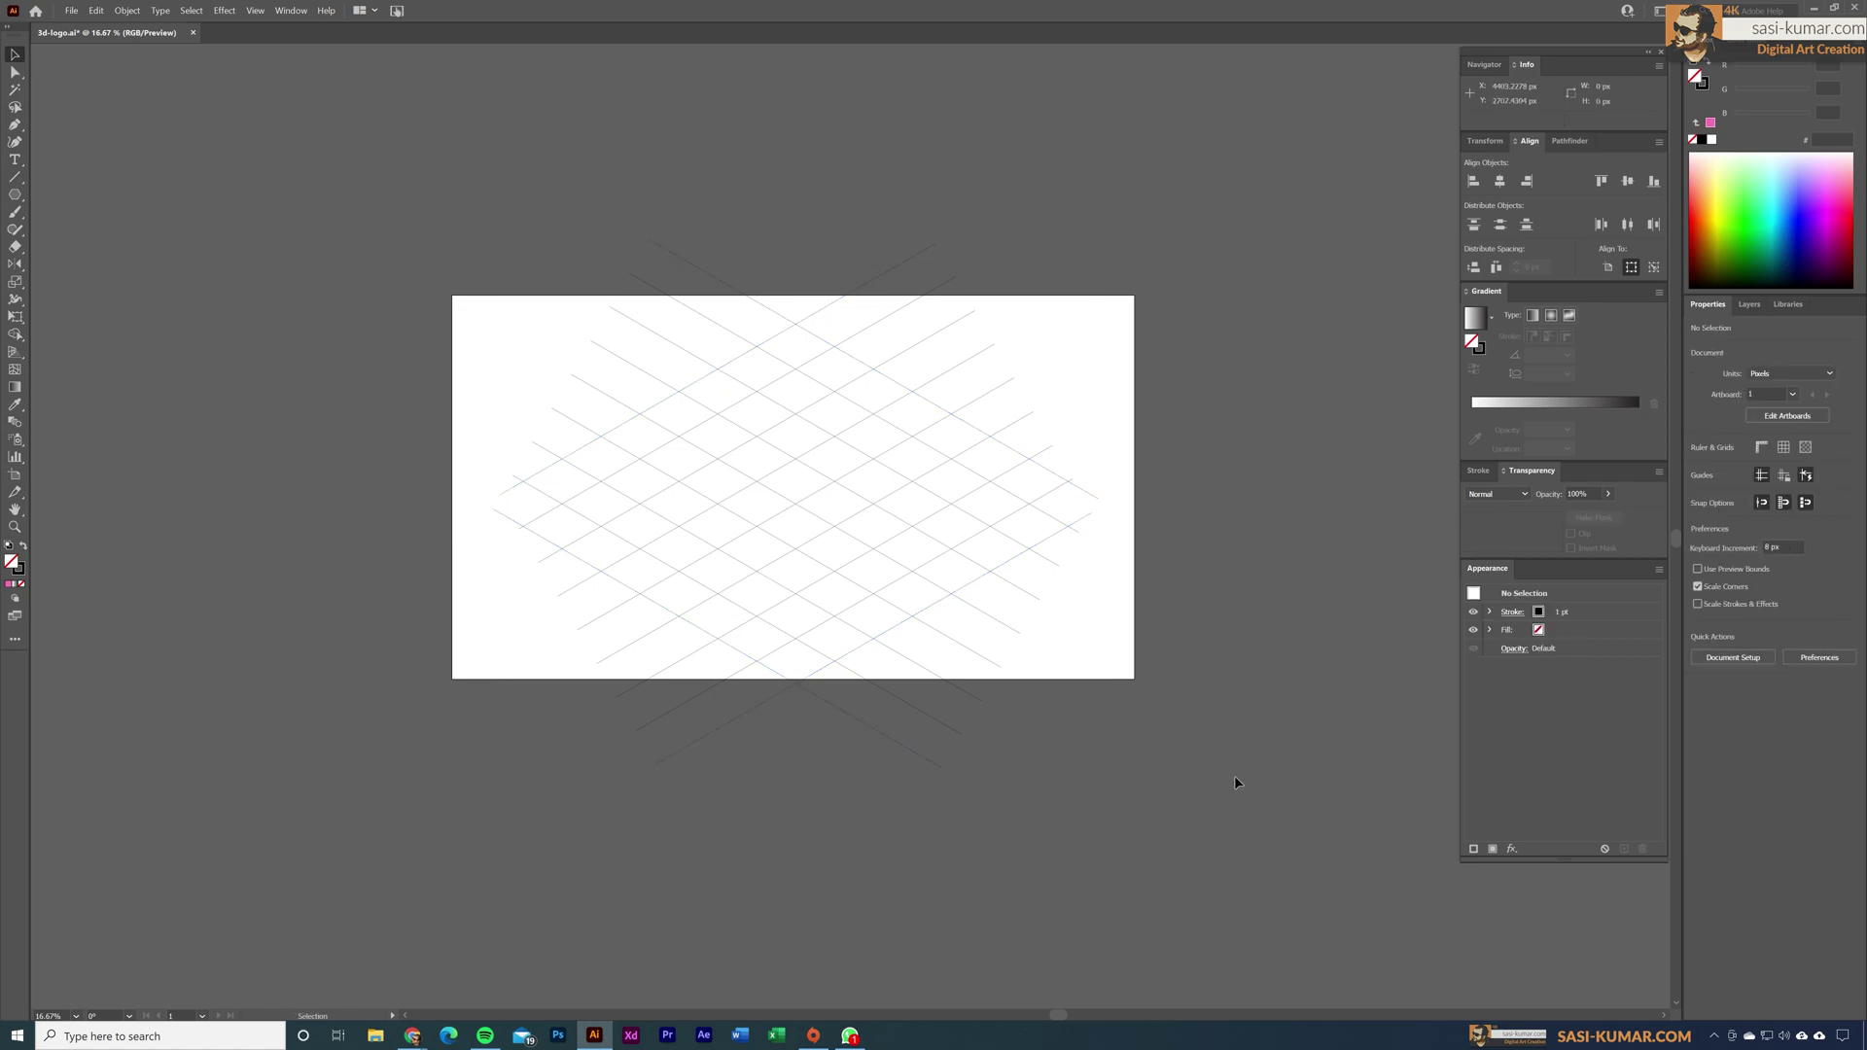
key("a")
key("ctrl+equal")
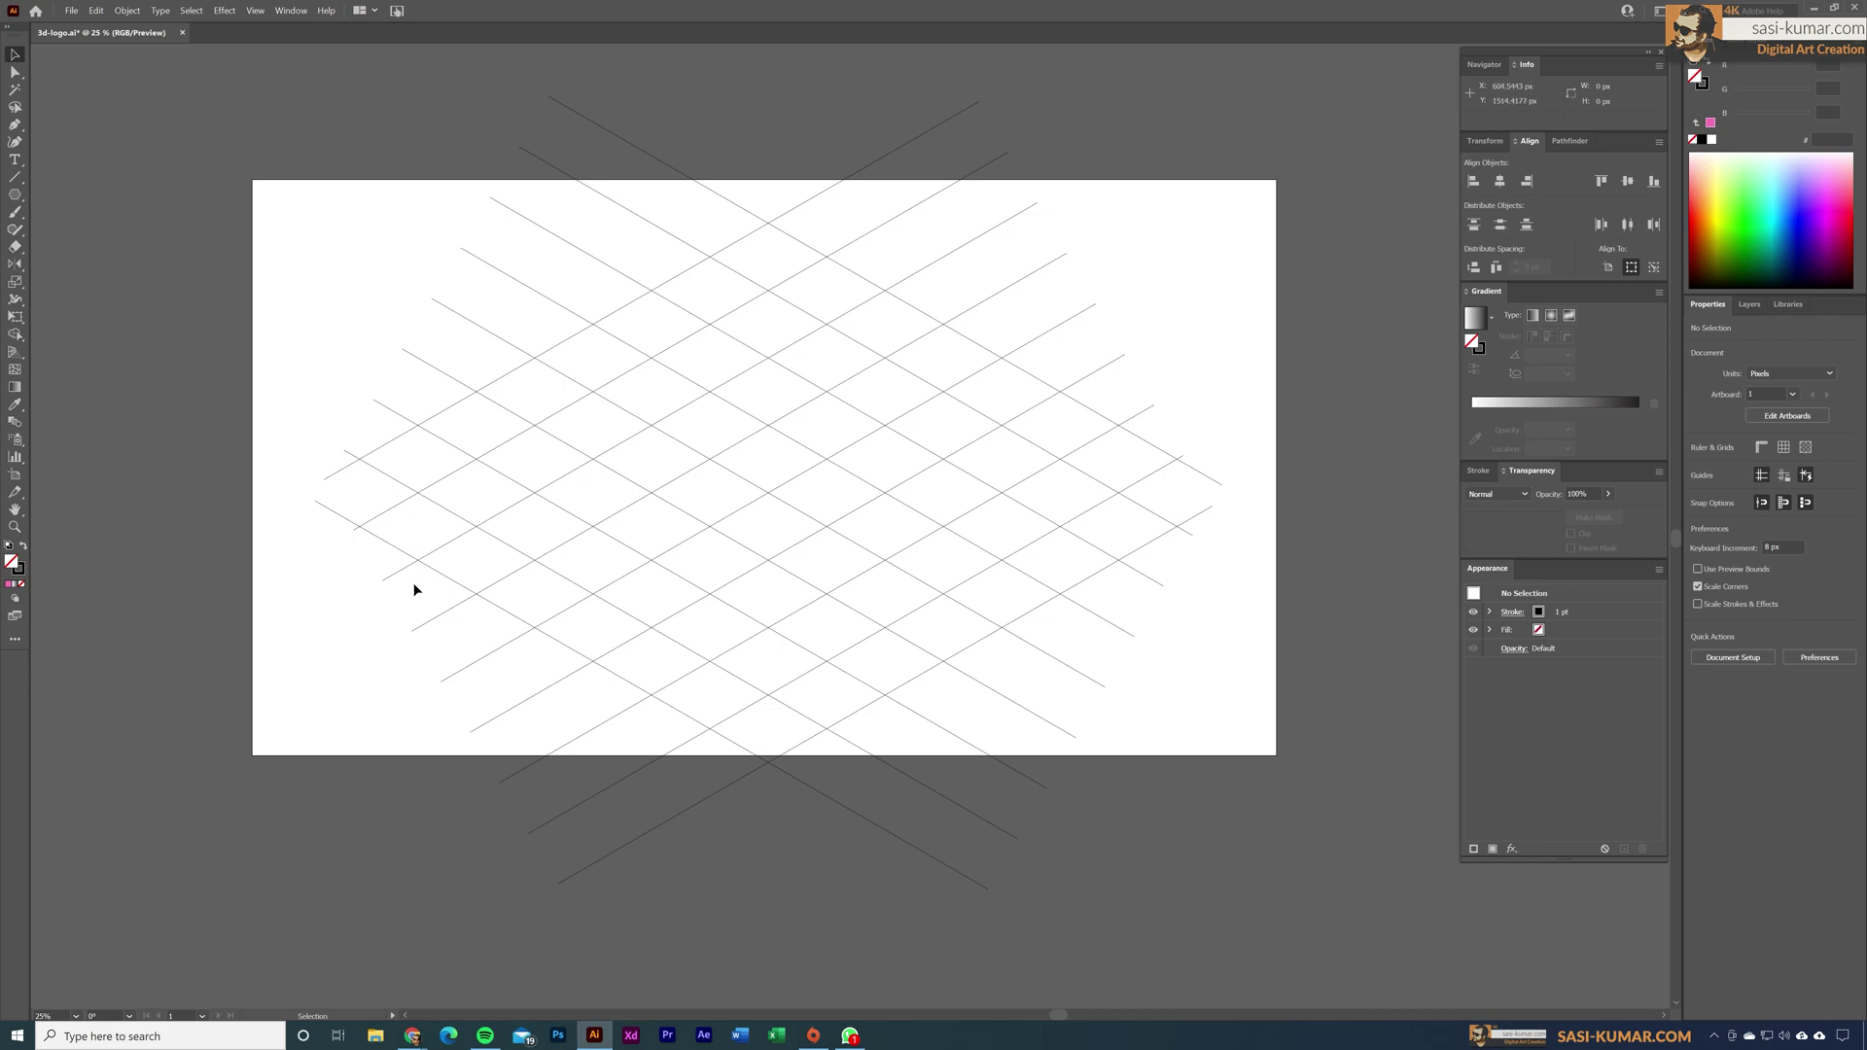
Step: Draw a vertical line about 819 px tall through the grid's left-side intersections, shift it slightly upward and check the snapping options
left_click(14, 177)
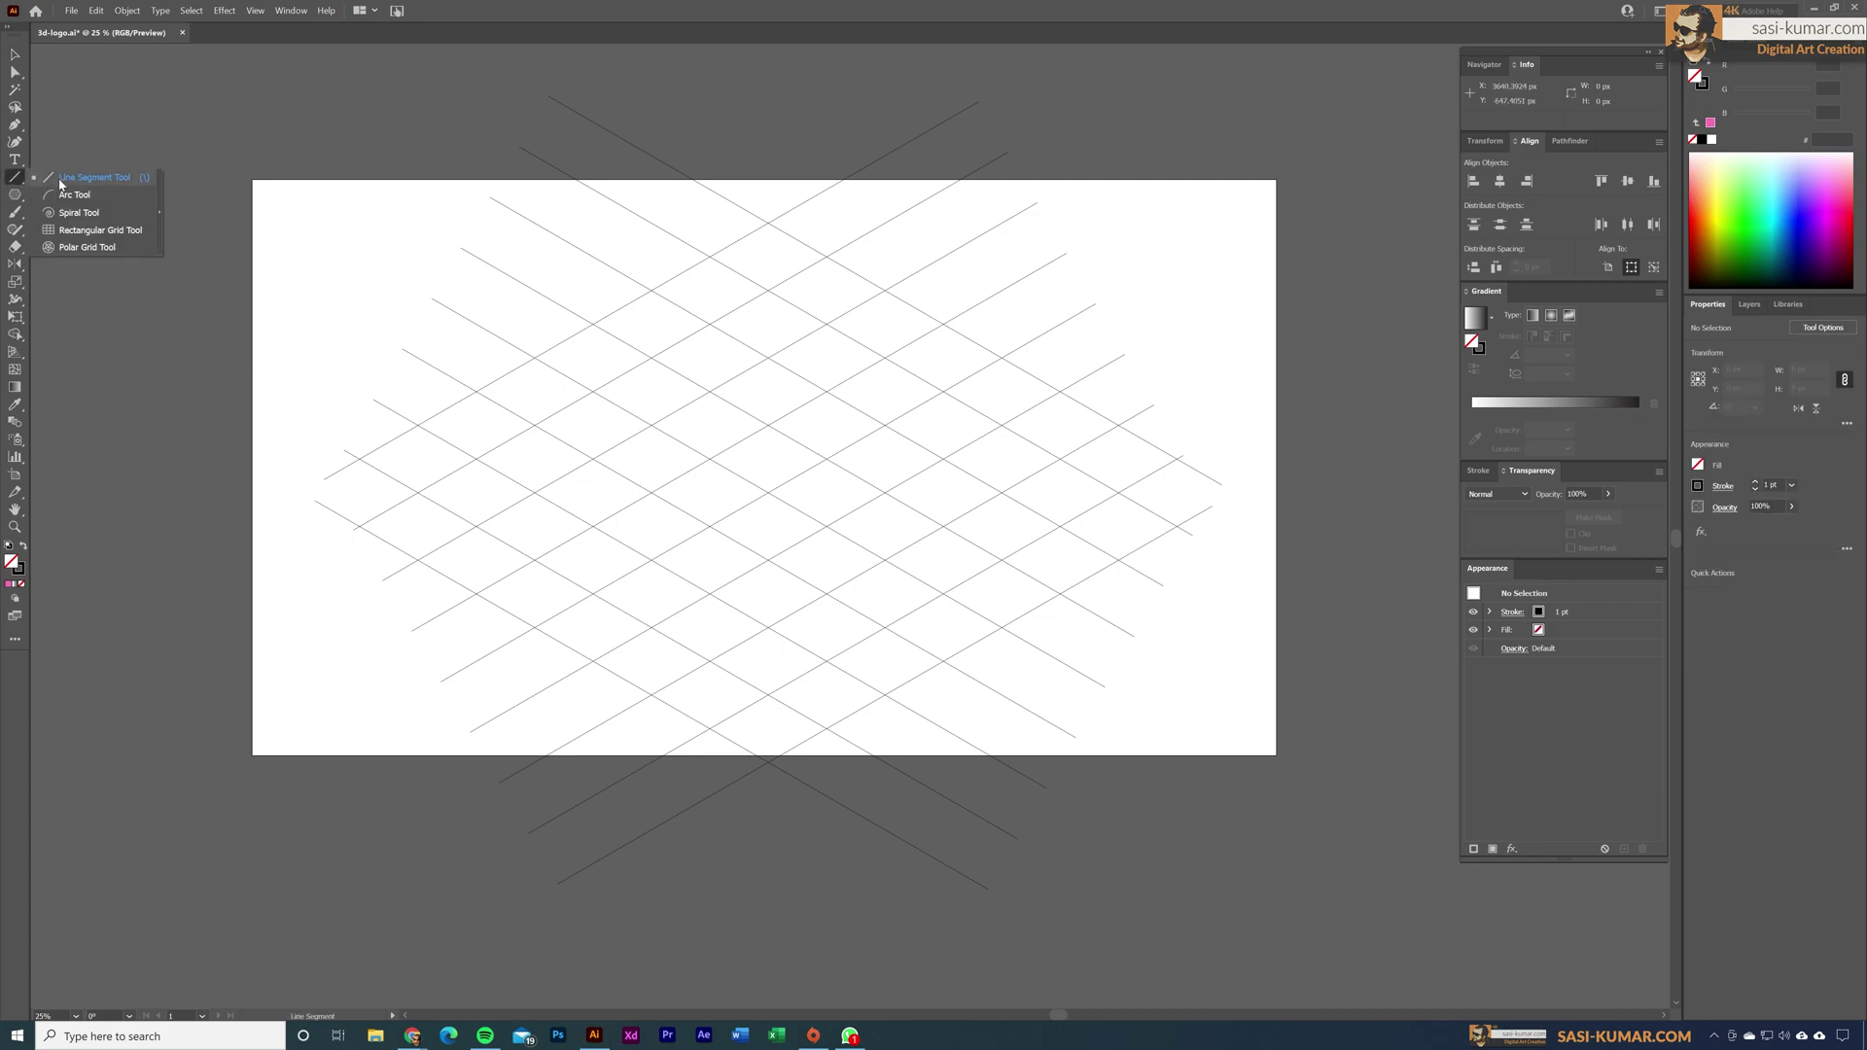
left_click(61, 180)
left_click_drag(417, 407, 417, 625)
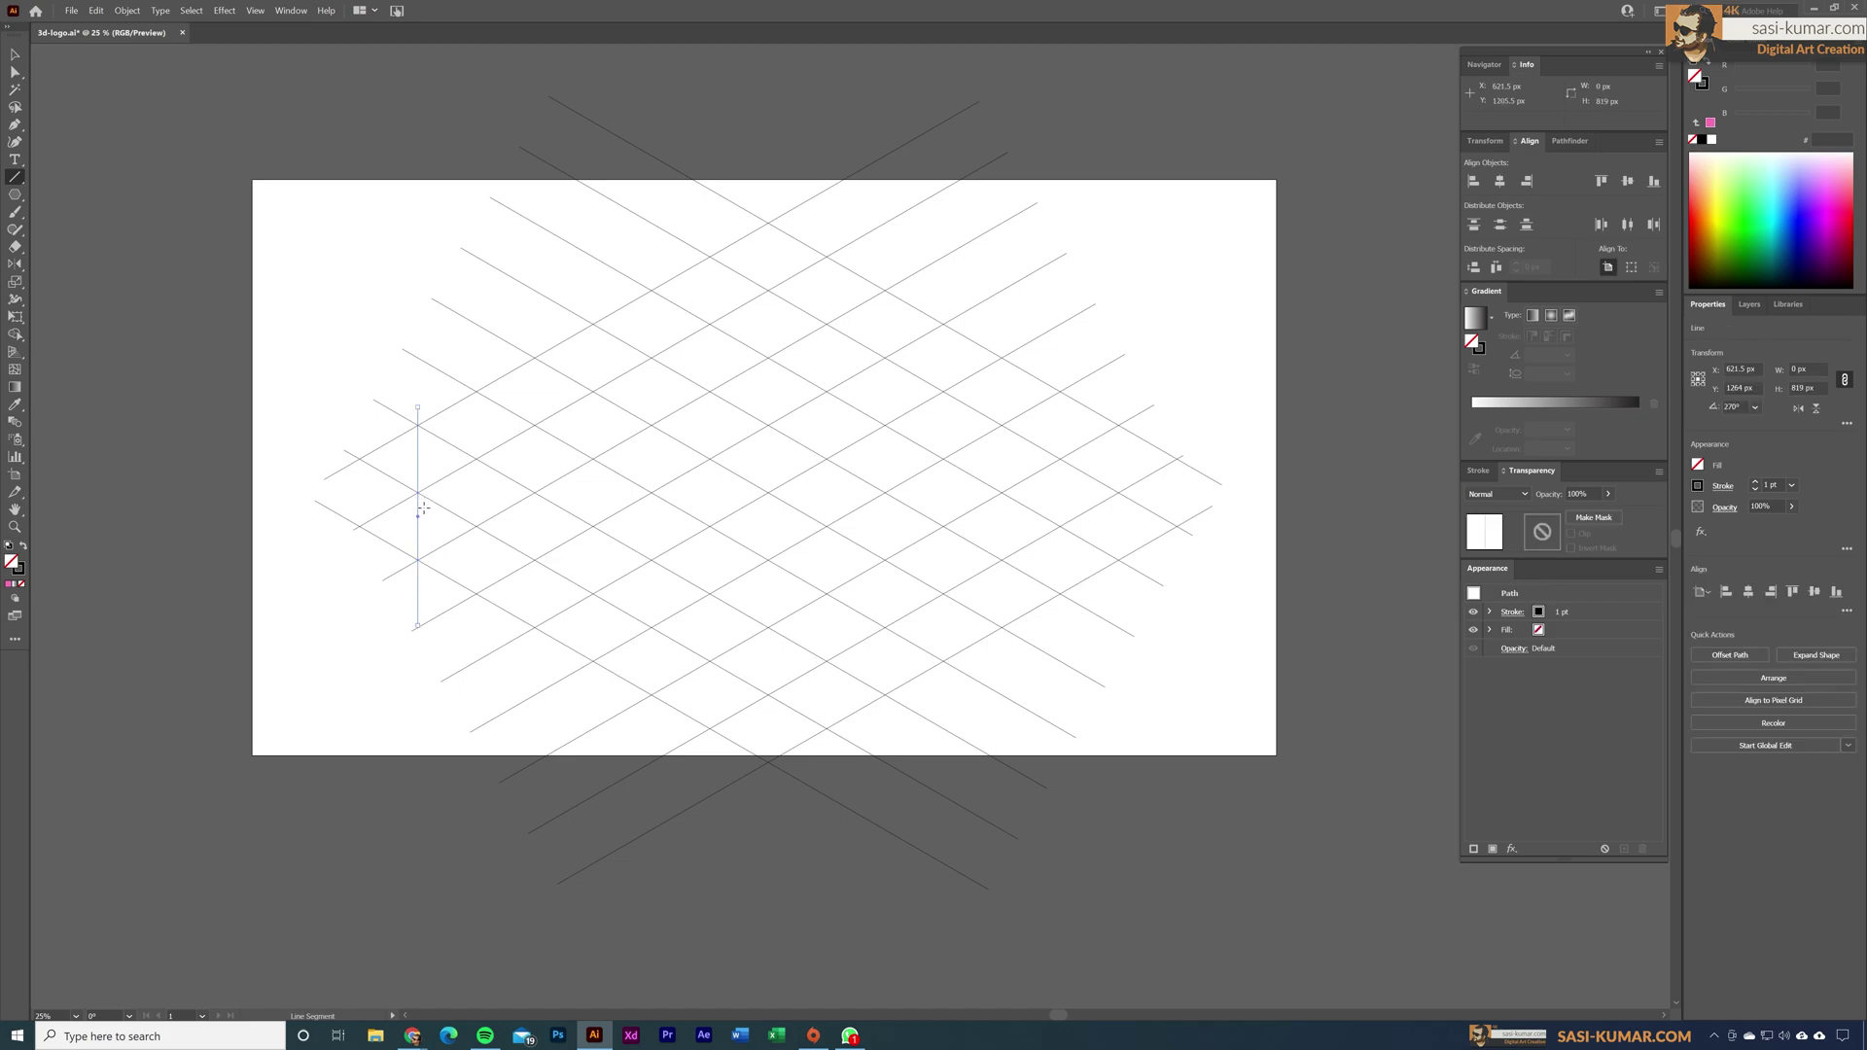
left_click(15, 57)
key("ctrl+1")
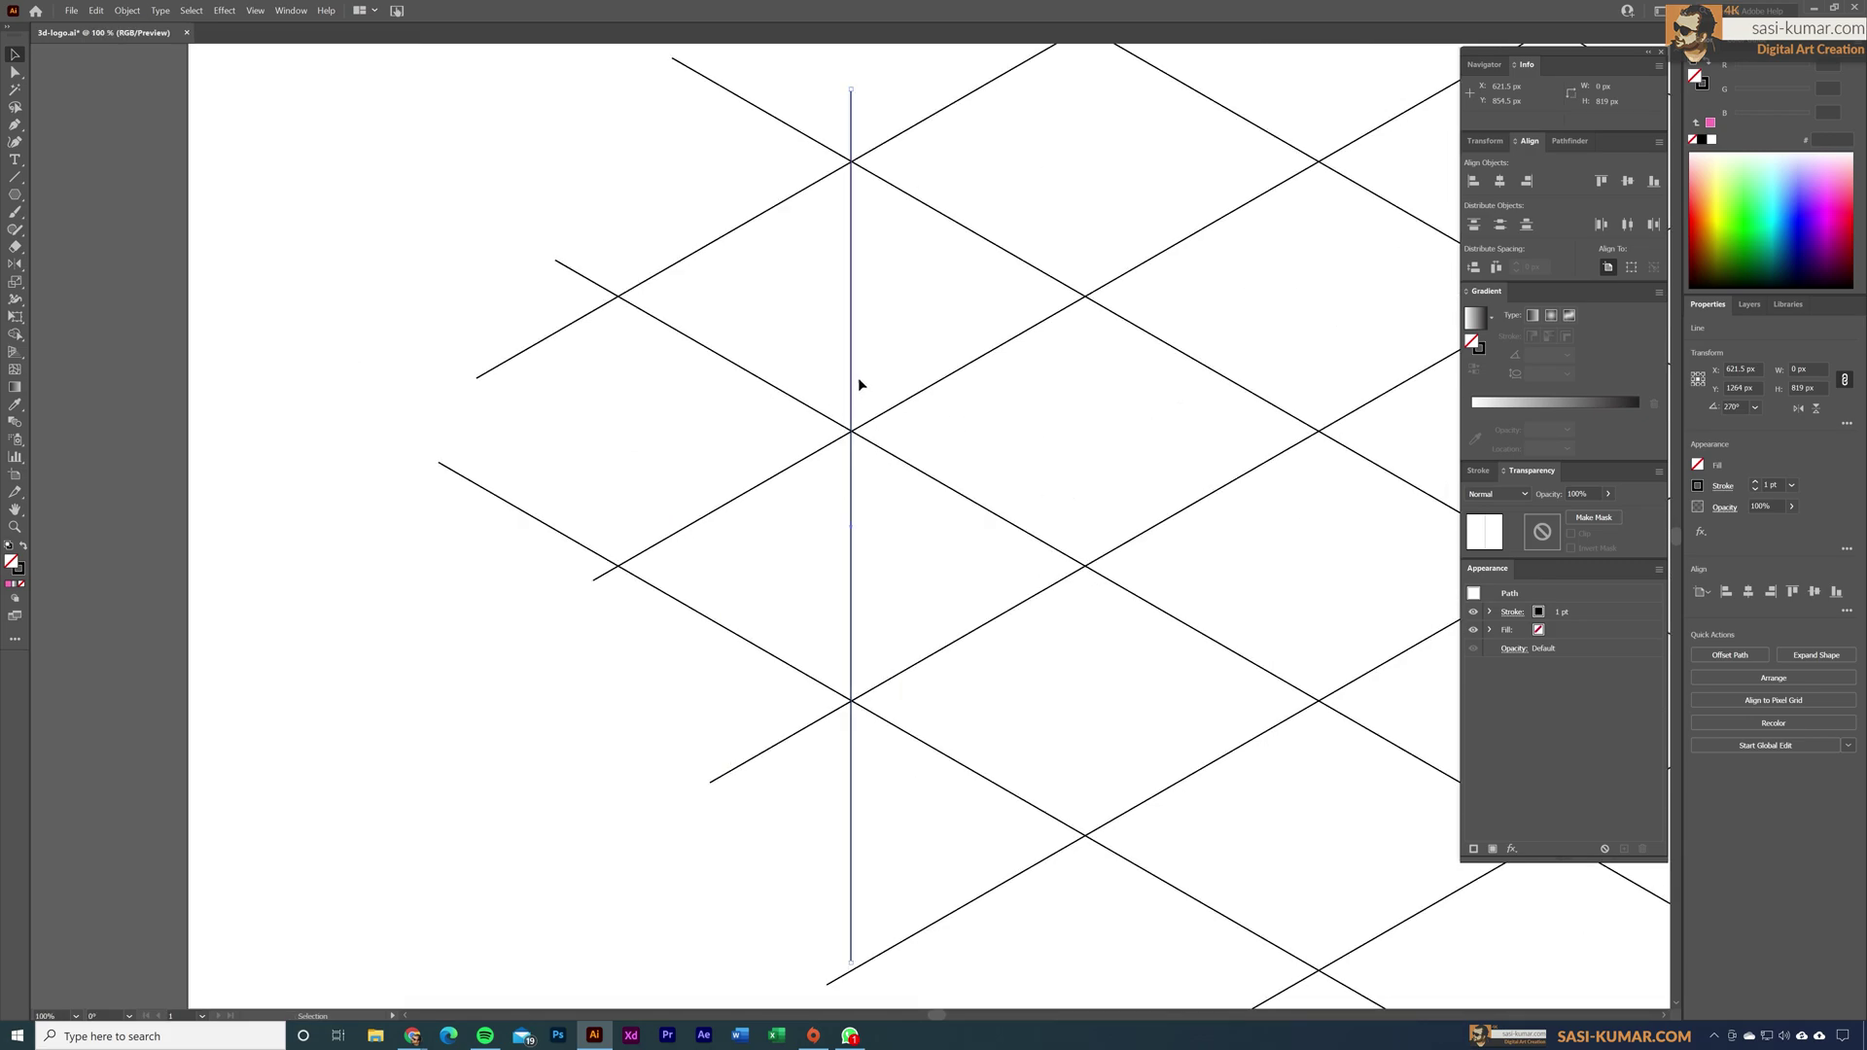
left_click_drag(855, 384, 854, 358)
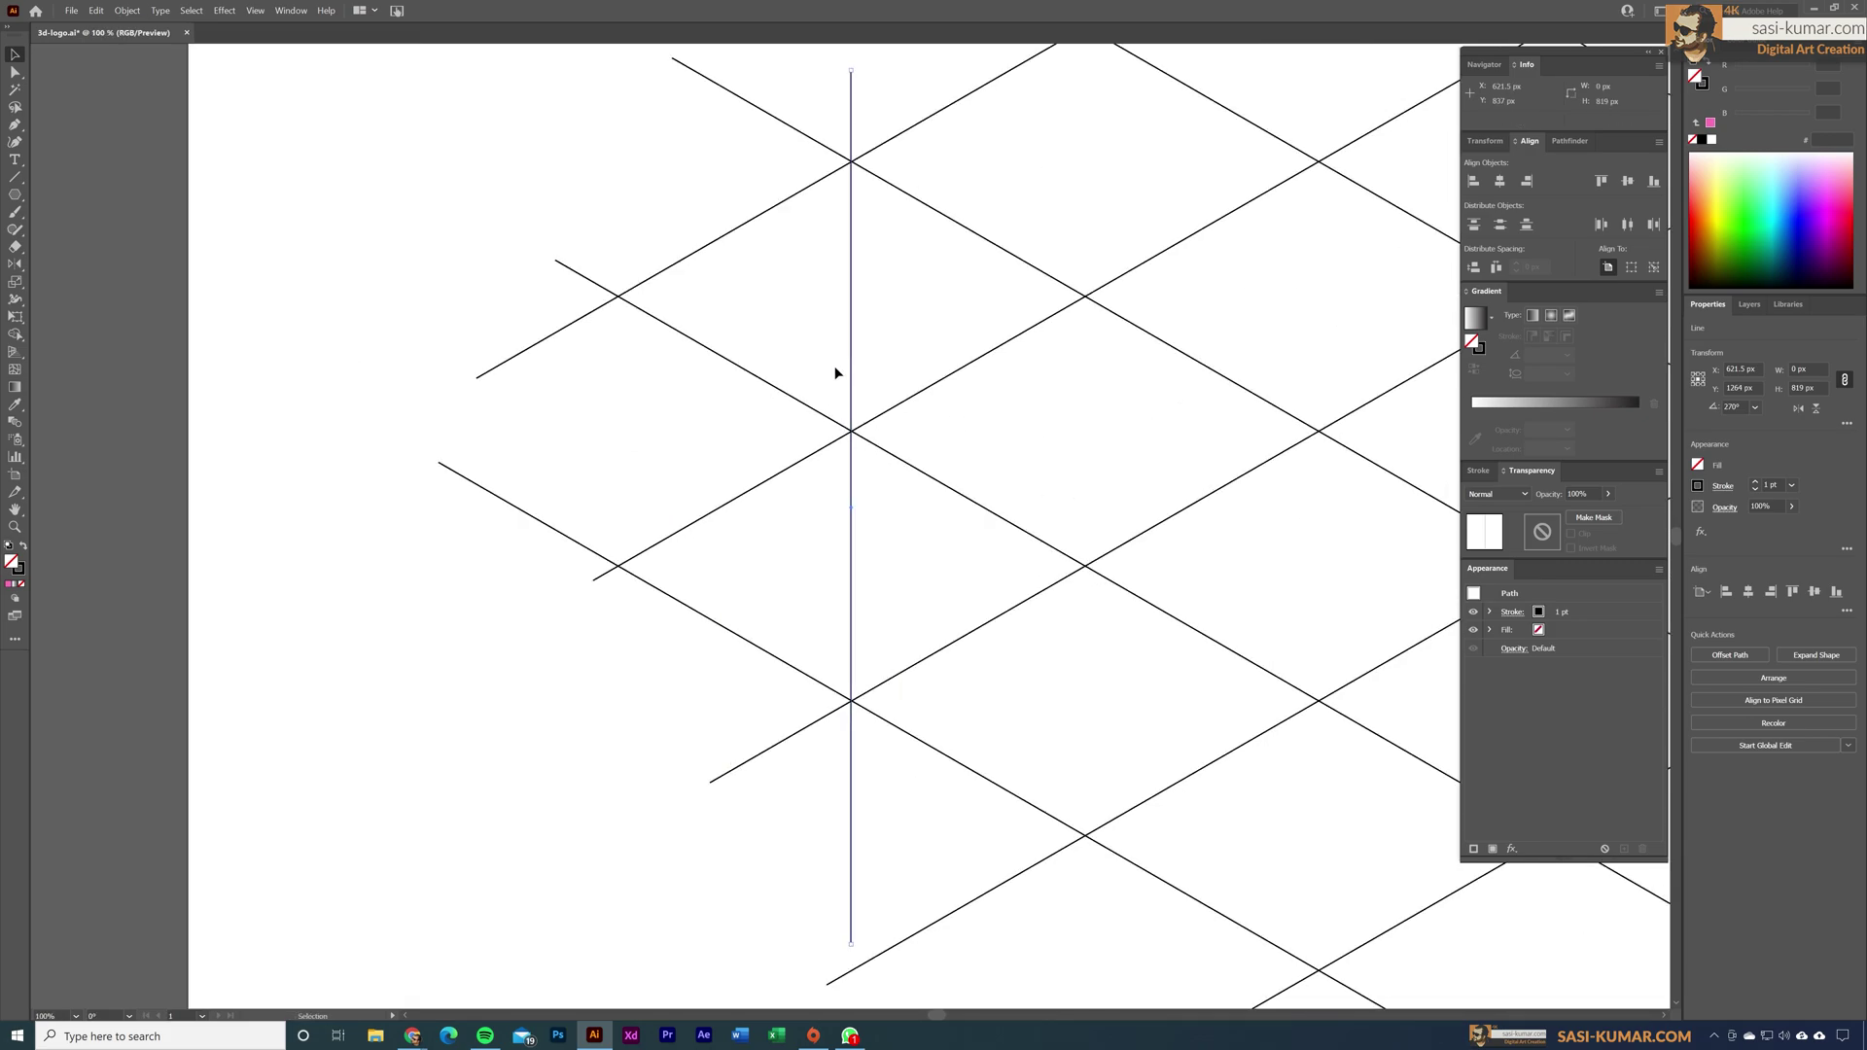
left_click(258, 11)
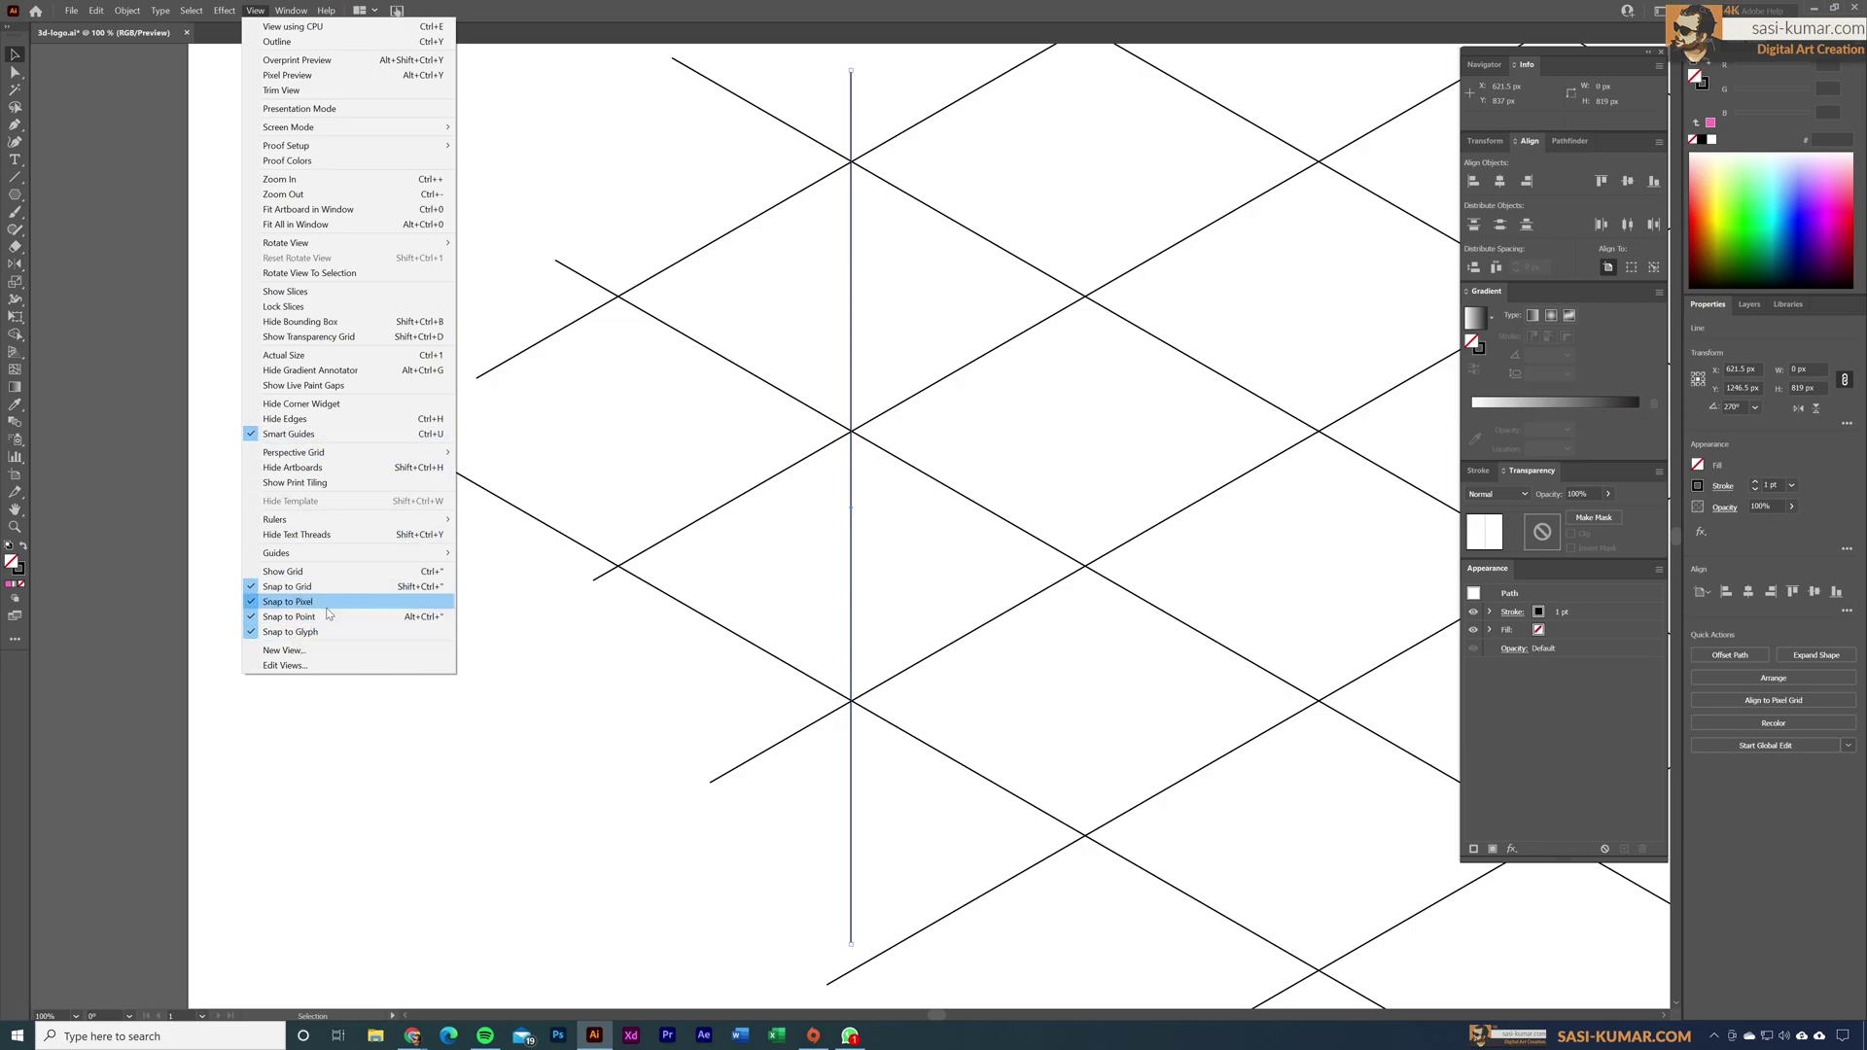
left_click(809, 685)
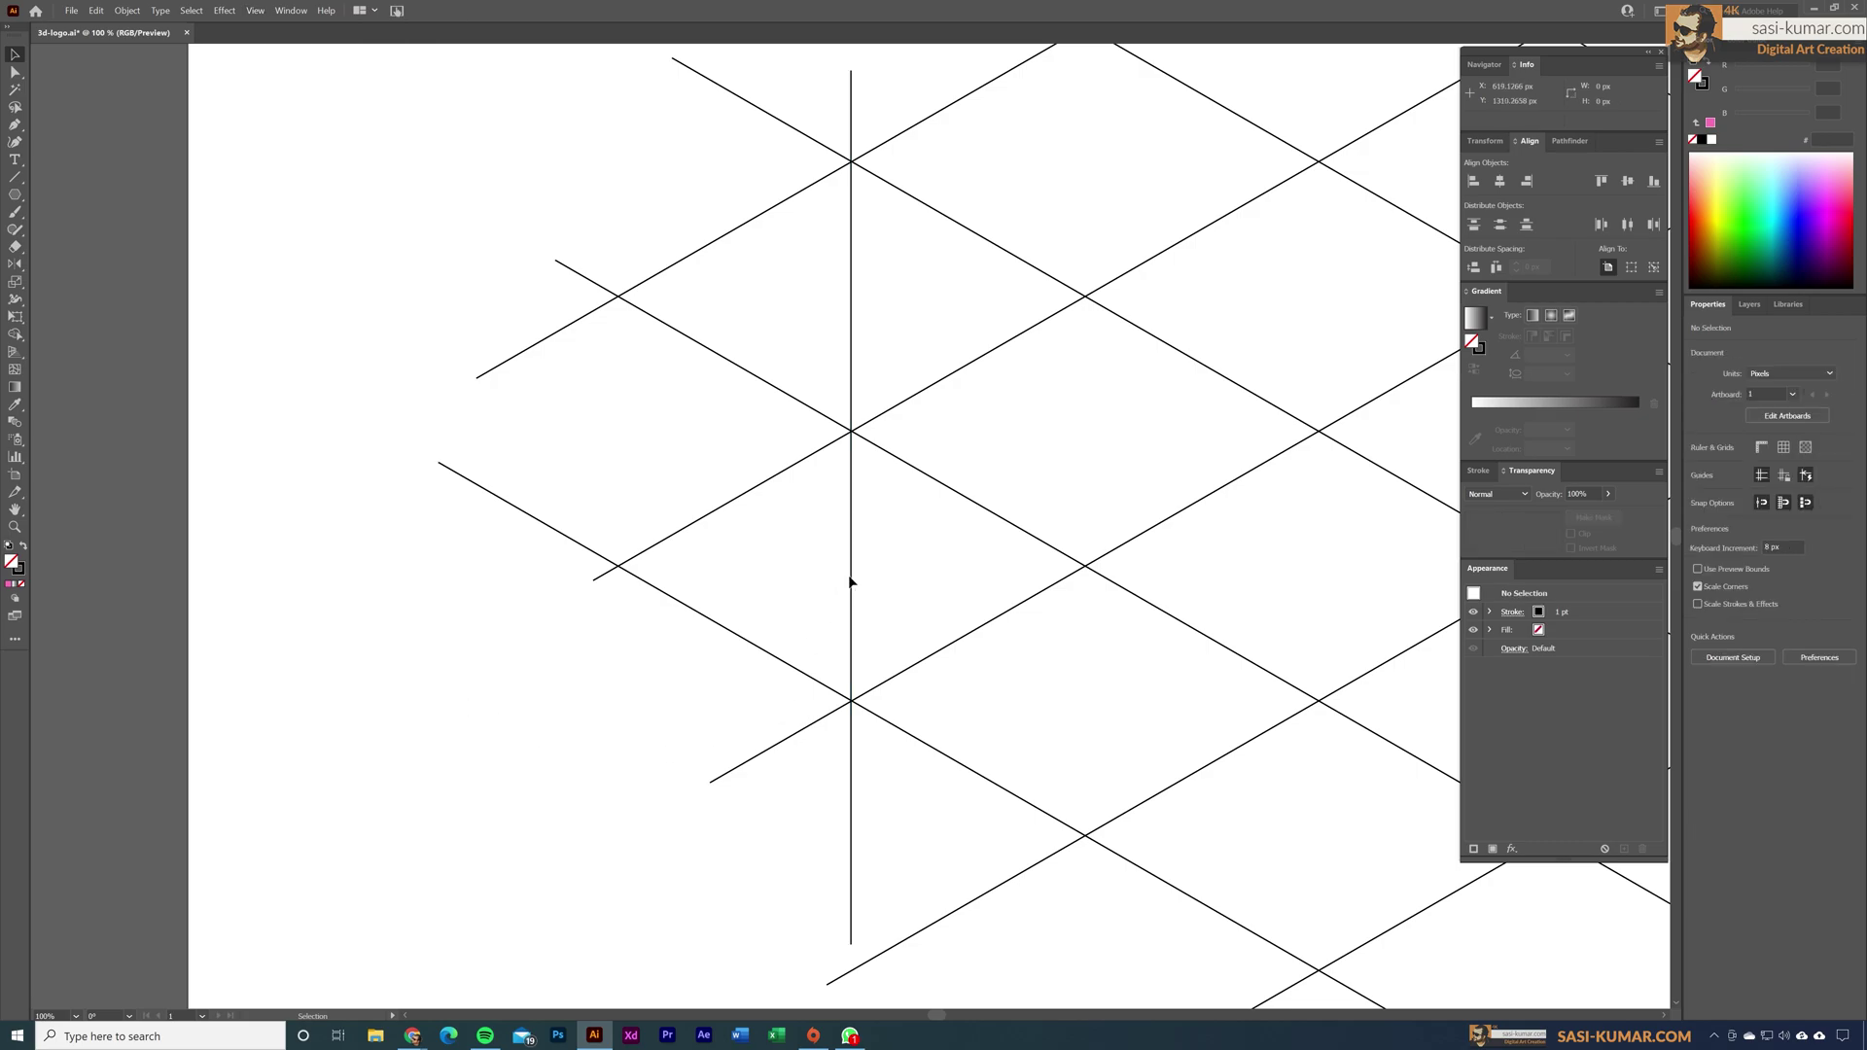
Step: Duplicate the short vertical line about 2628 px across, onto the matching intersections on the grid's right side
scroll(851, 582, "down", 3)
left_click_drag(1038, 464, 510, 466)
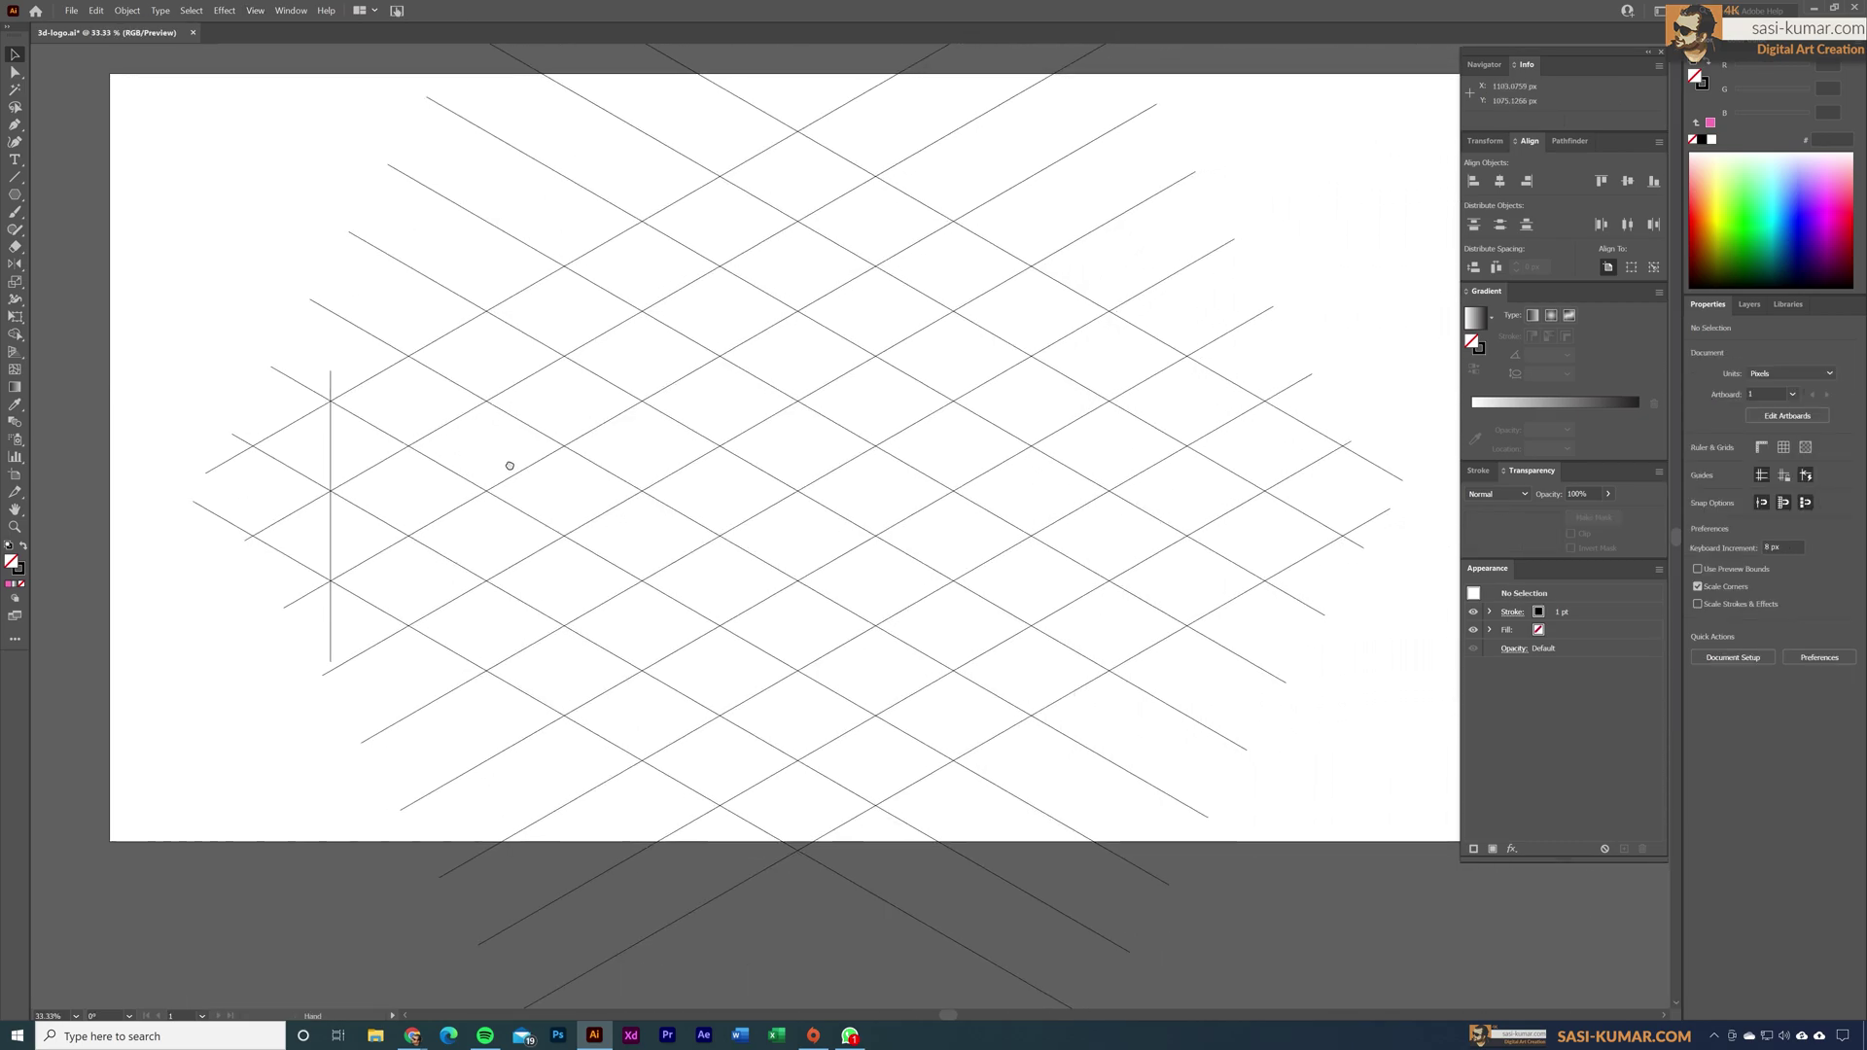
left_click(330, 434)
left_click_drag(331, 433, 1265, 407)
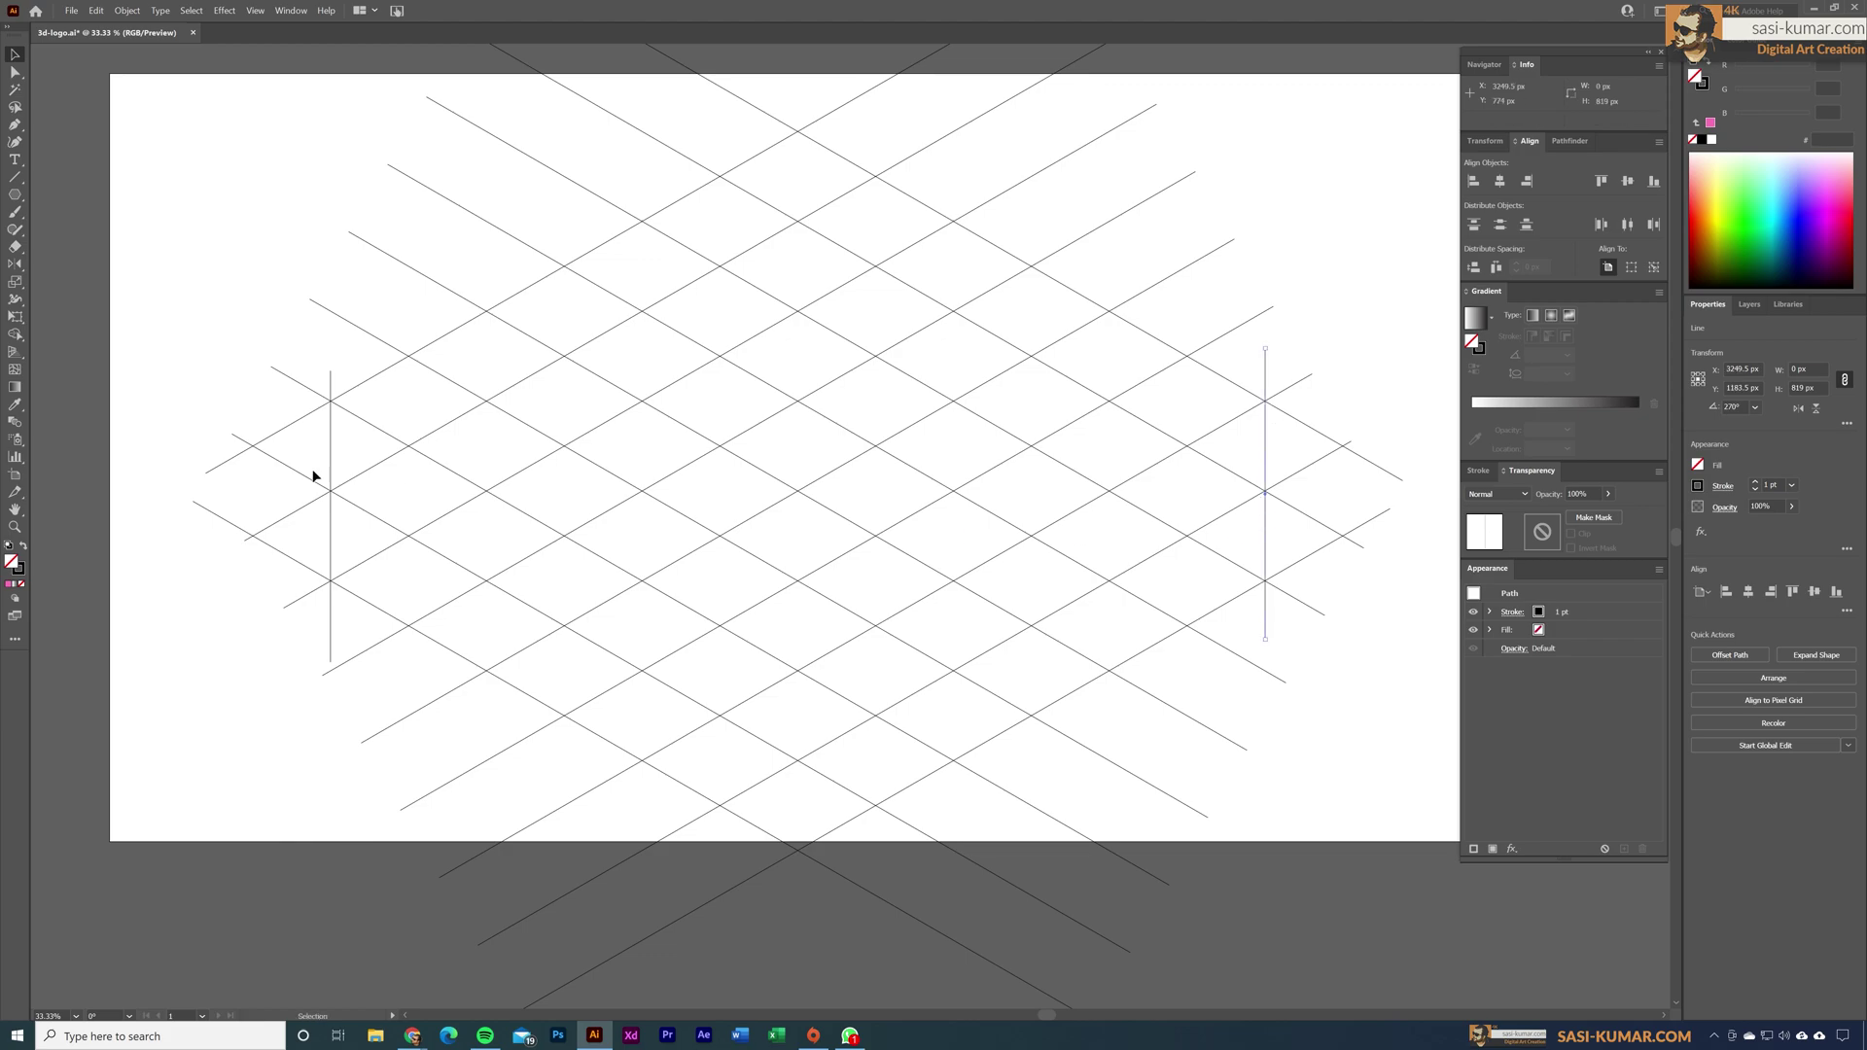
Step: Align the two short vertical lines by their vertical centres
left_click(330, 452)
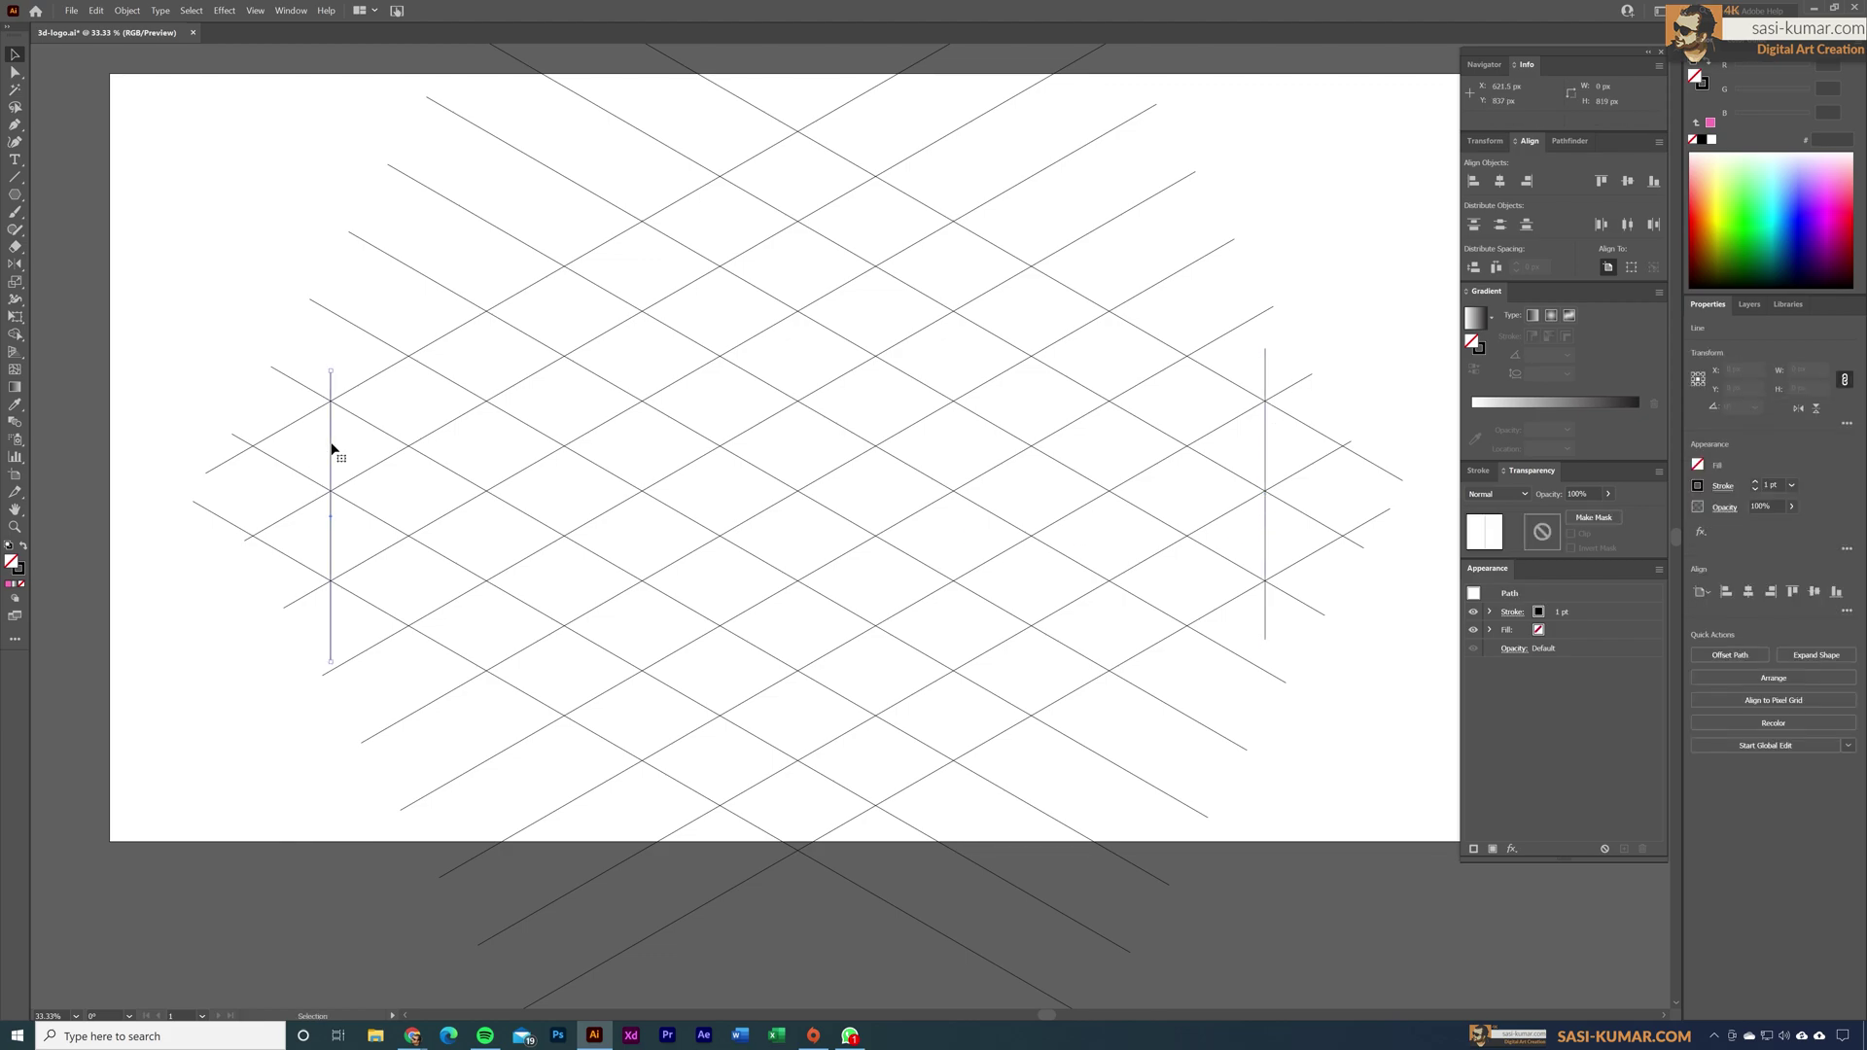
left_click(1266, 445, "shift")
left_click(1626, 181)
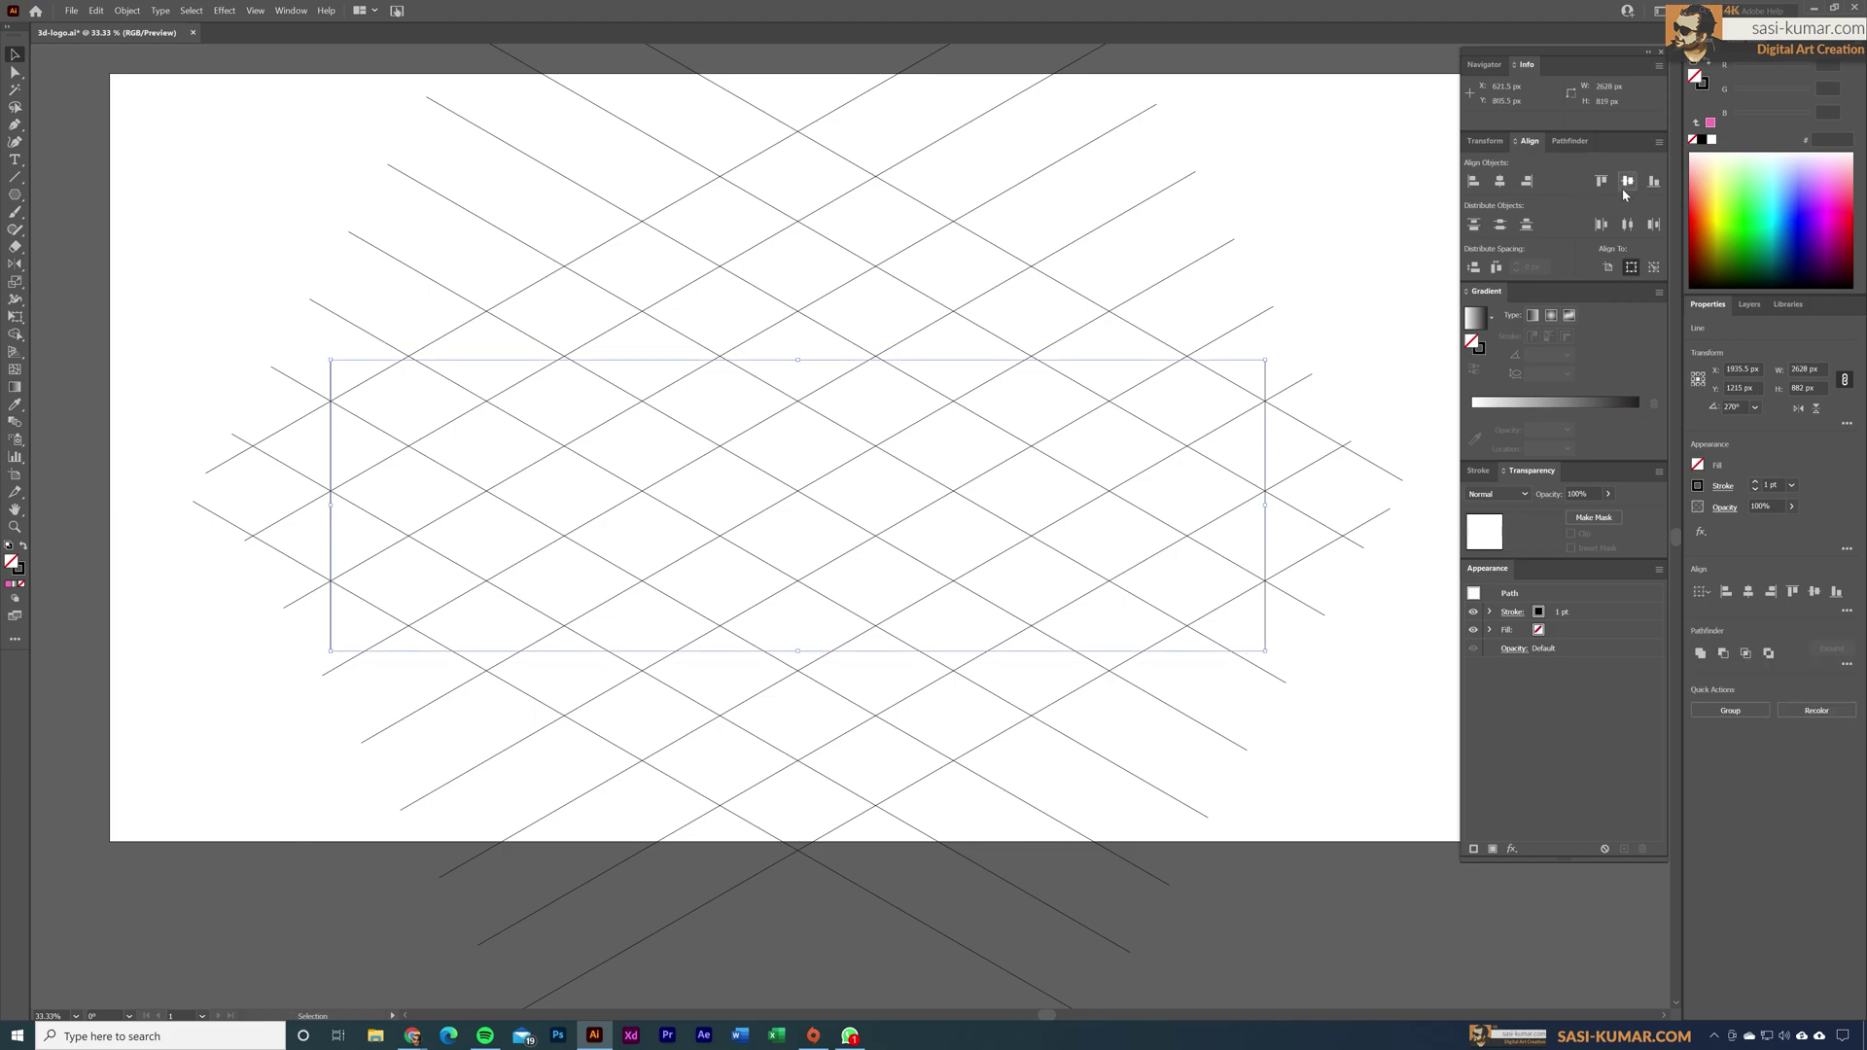
left_click(1321, 335)
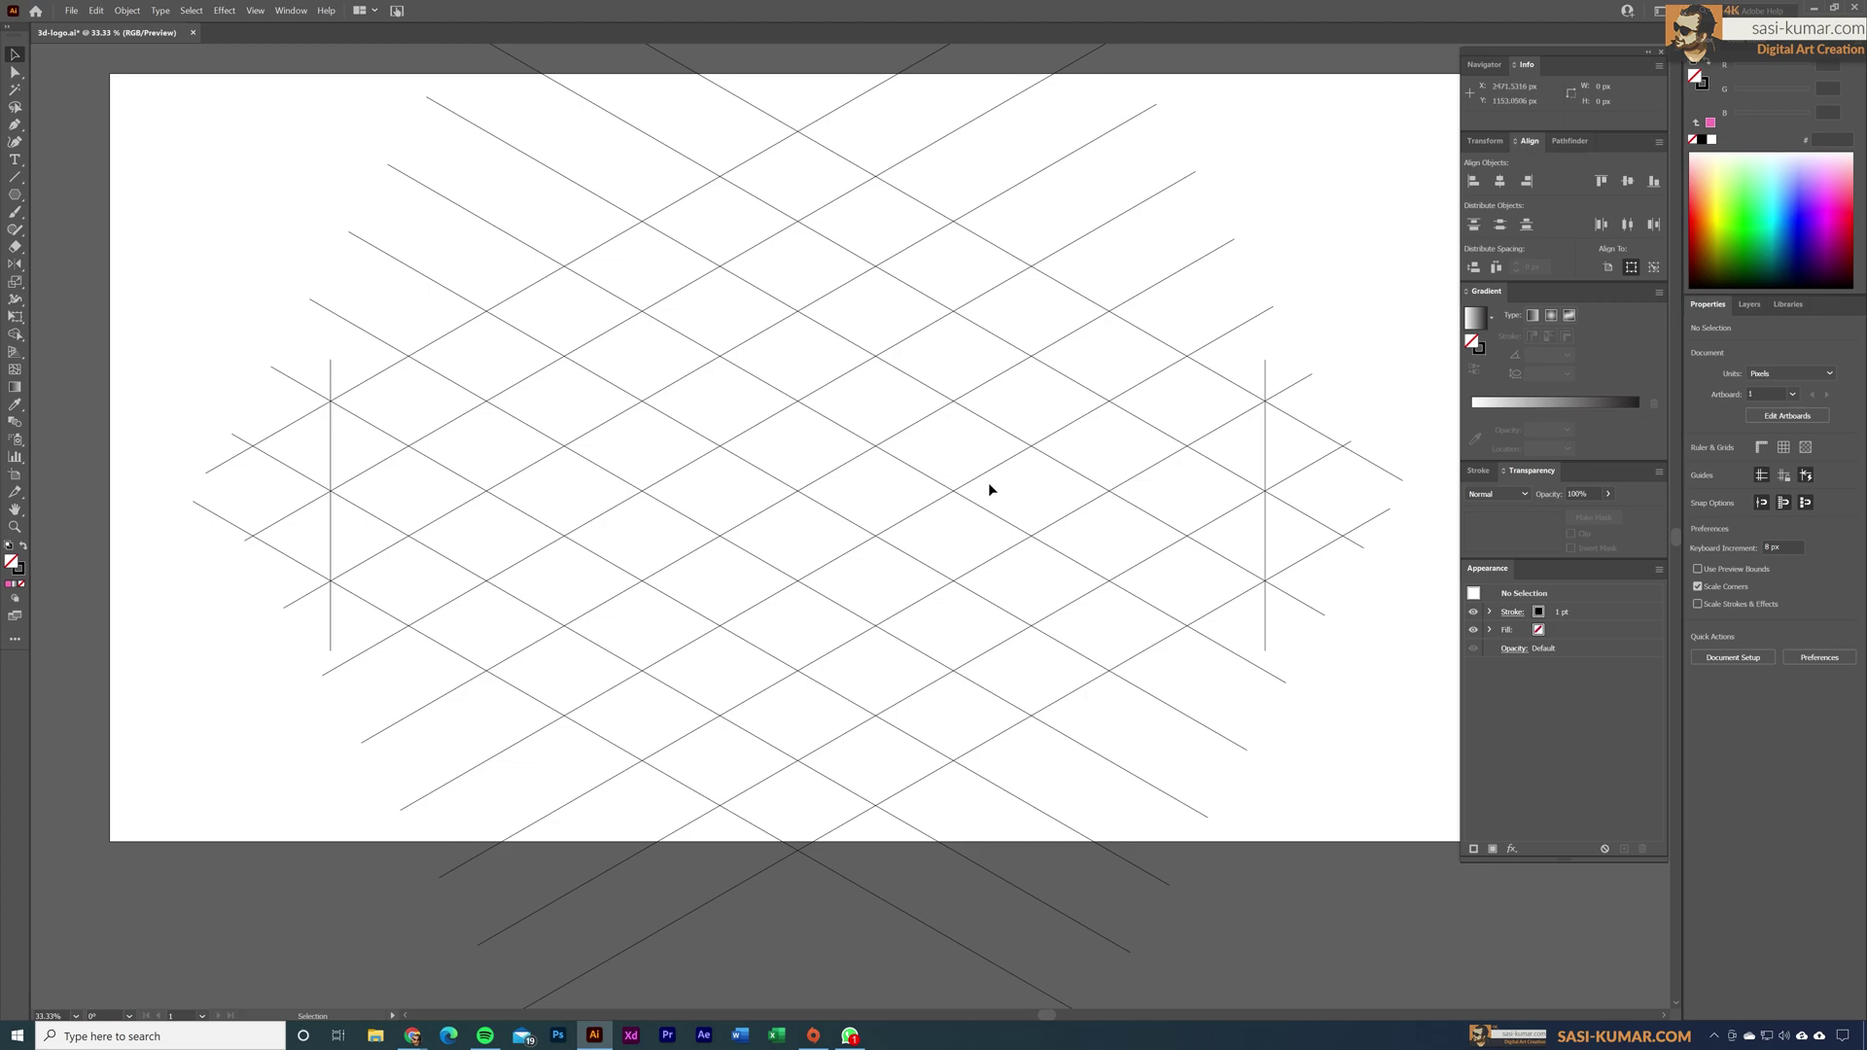
Step: Blend the two short vertical lines and set the blend spacing to 11 specified steps
left_click(15, 422)
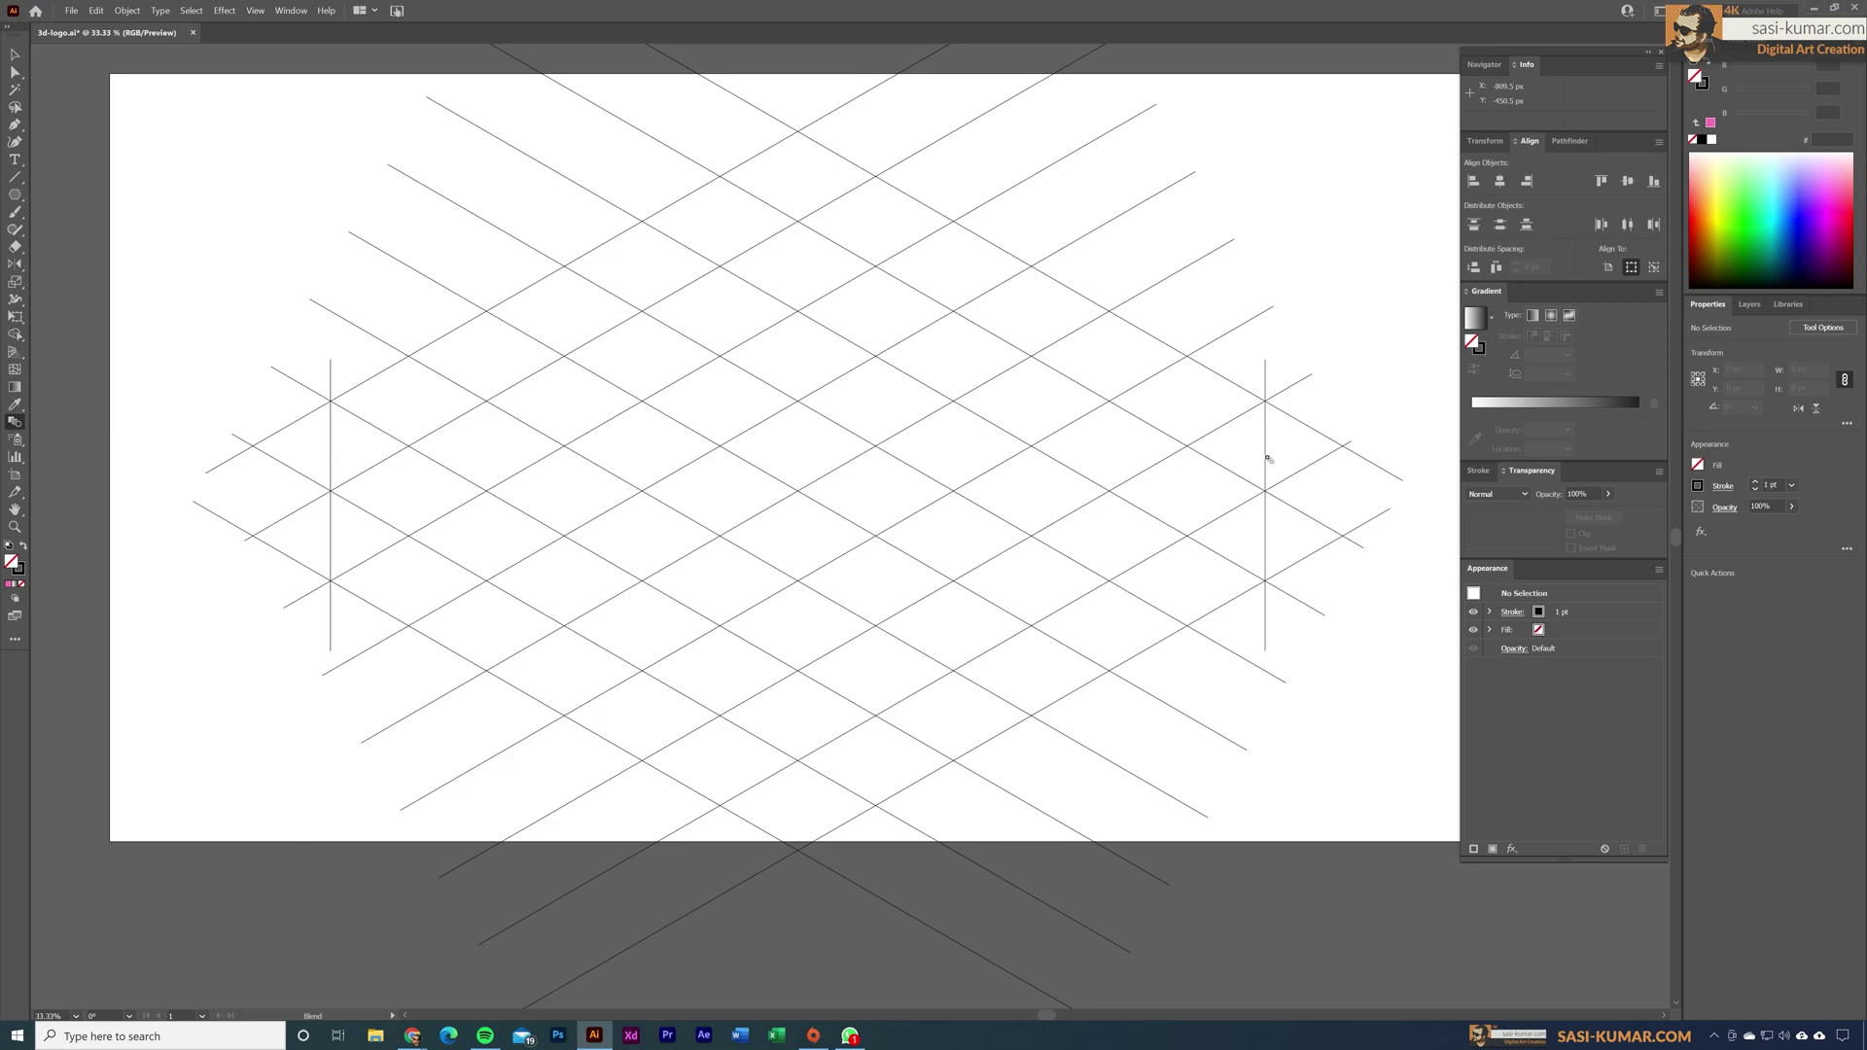
left_click(1266, 457)
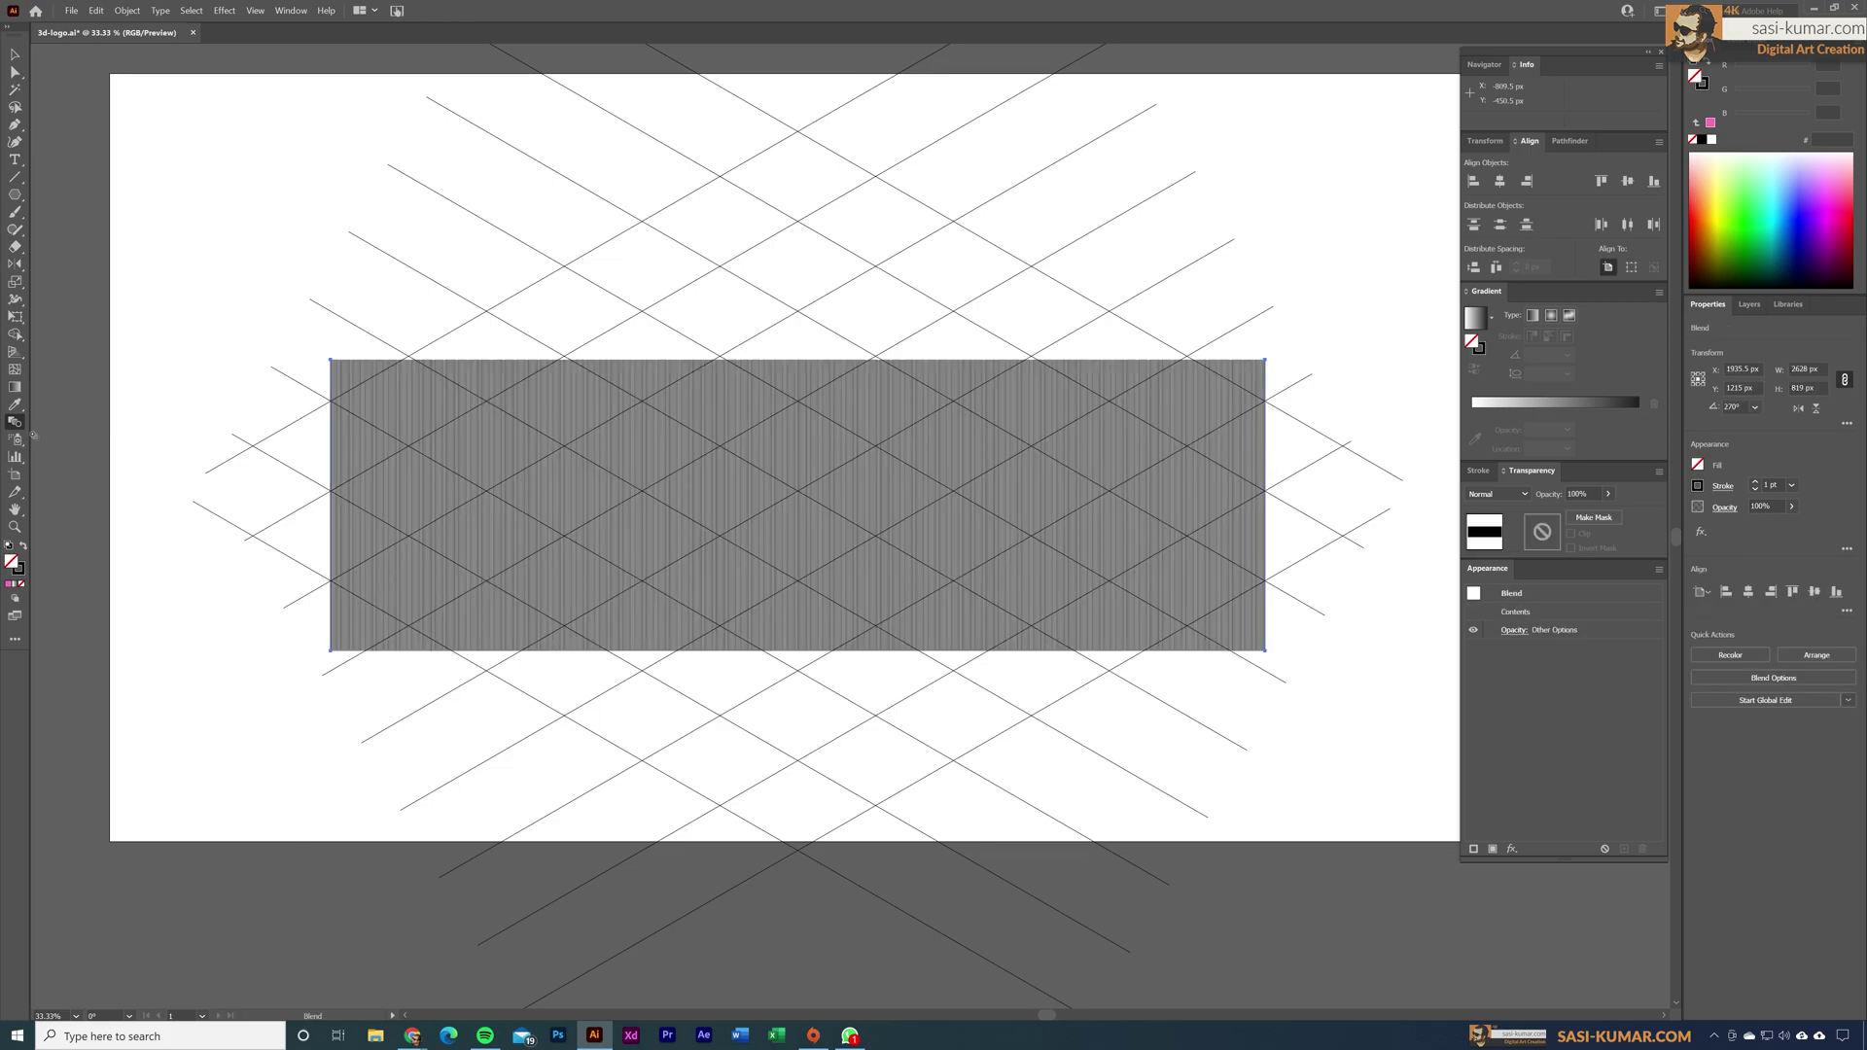
double_click(19, 422)
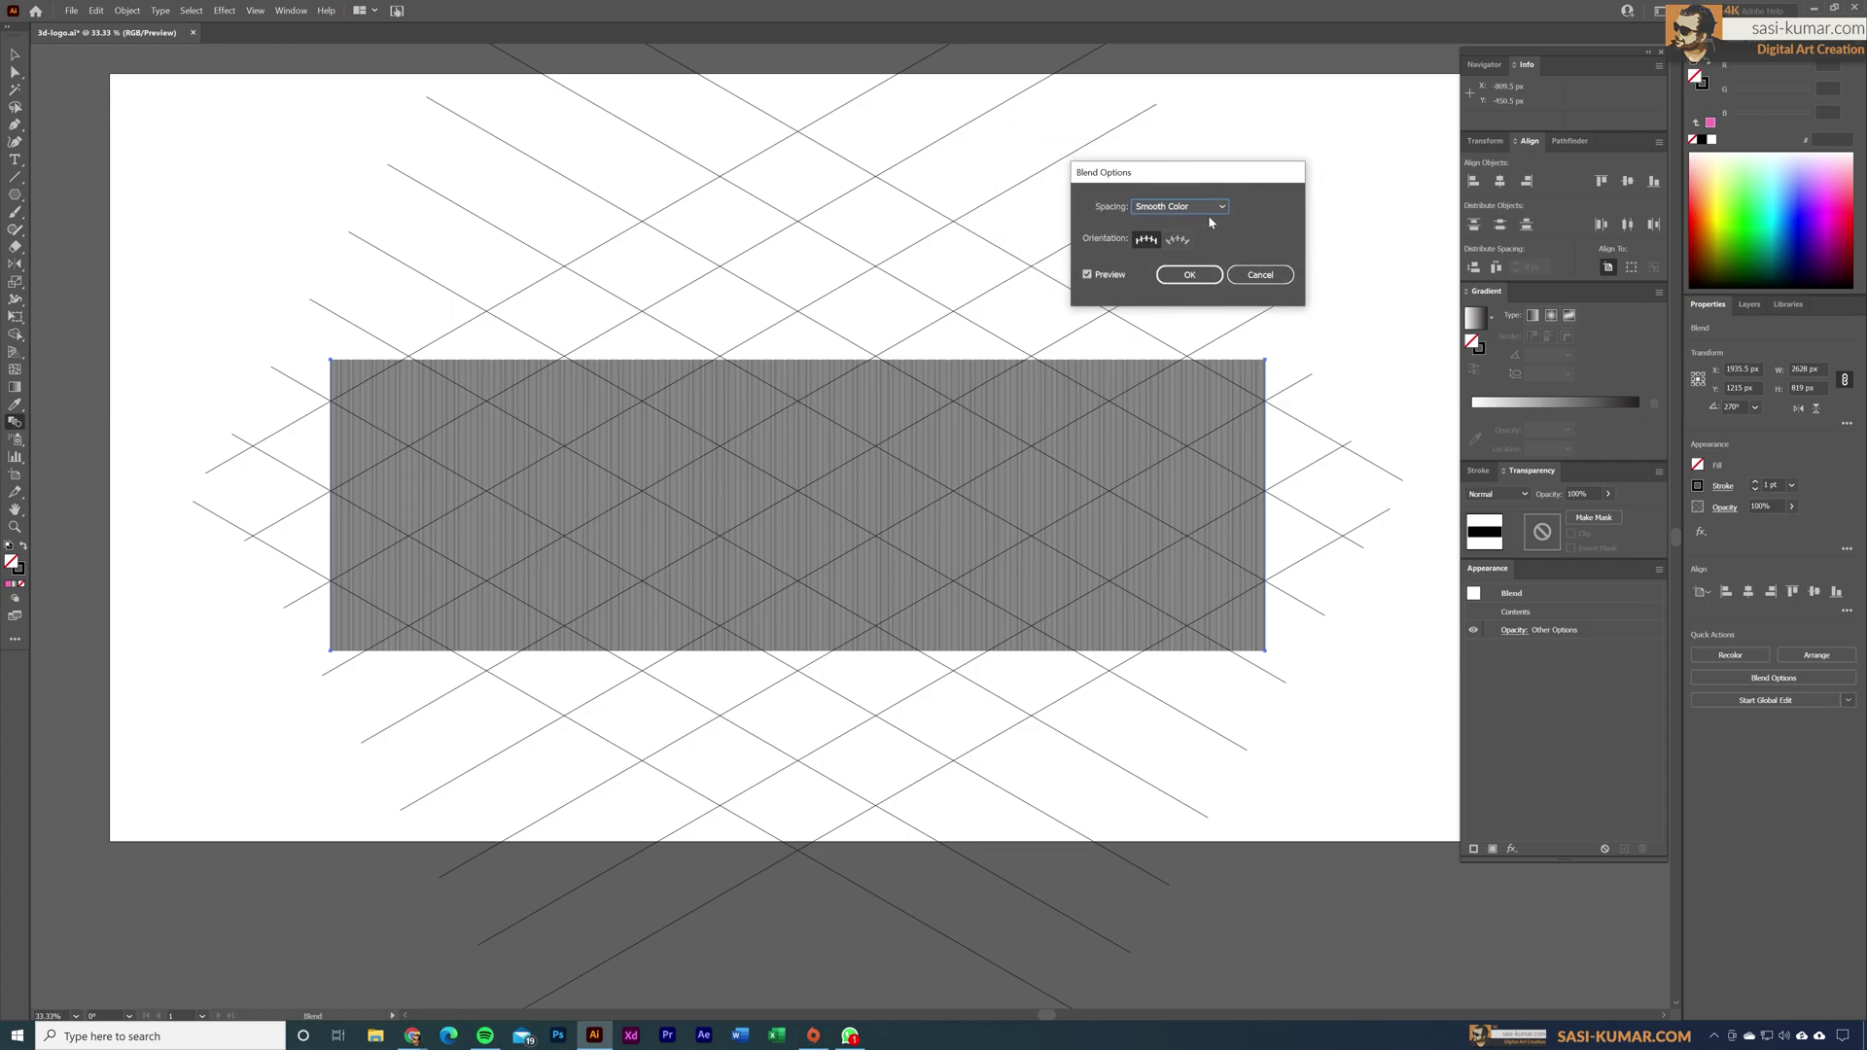
left_click(1206, 207)
left_click(1196, 239)
type("11")
left_click(1188, 275)
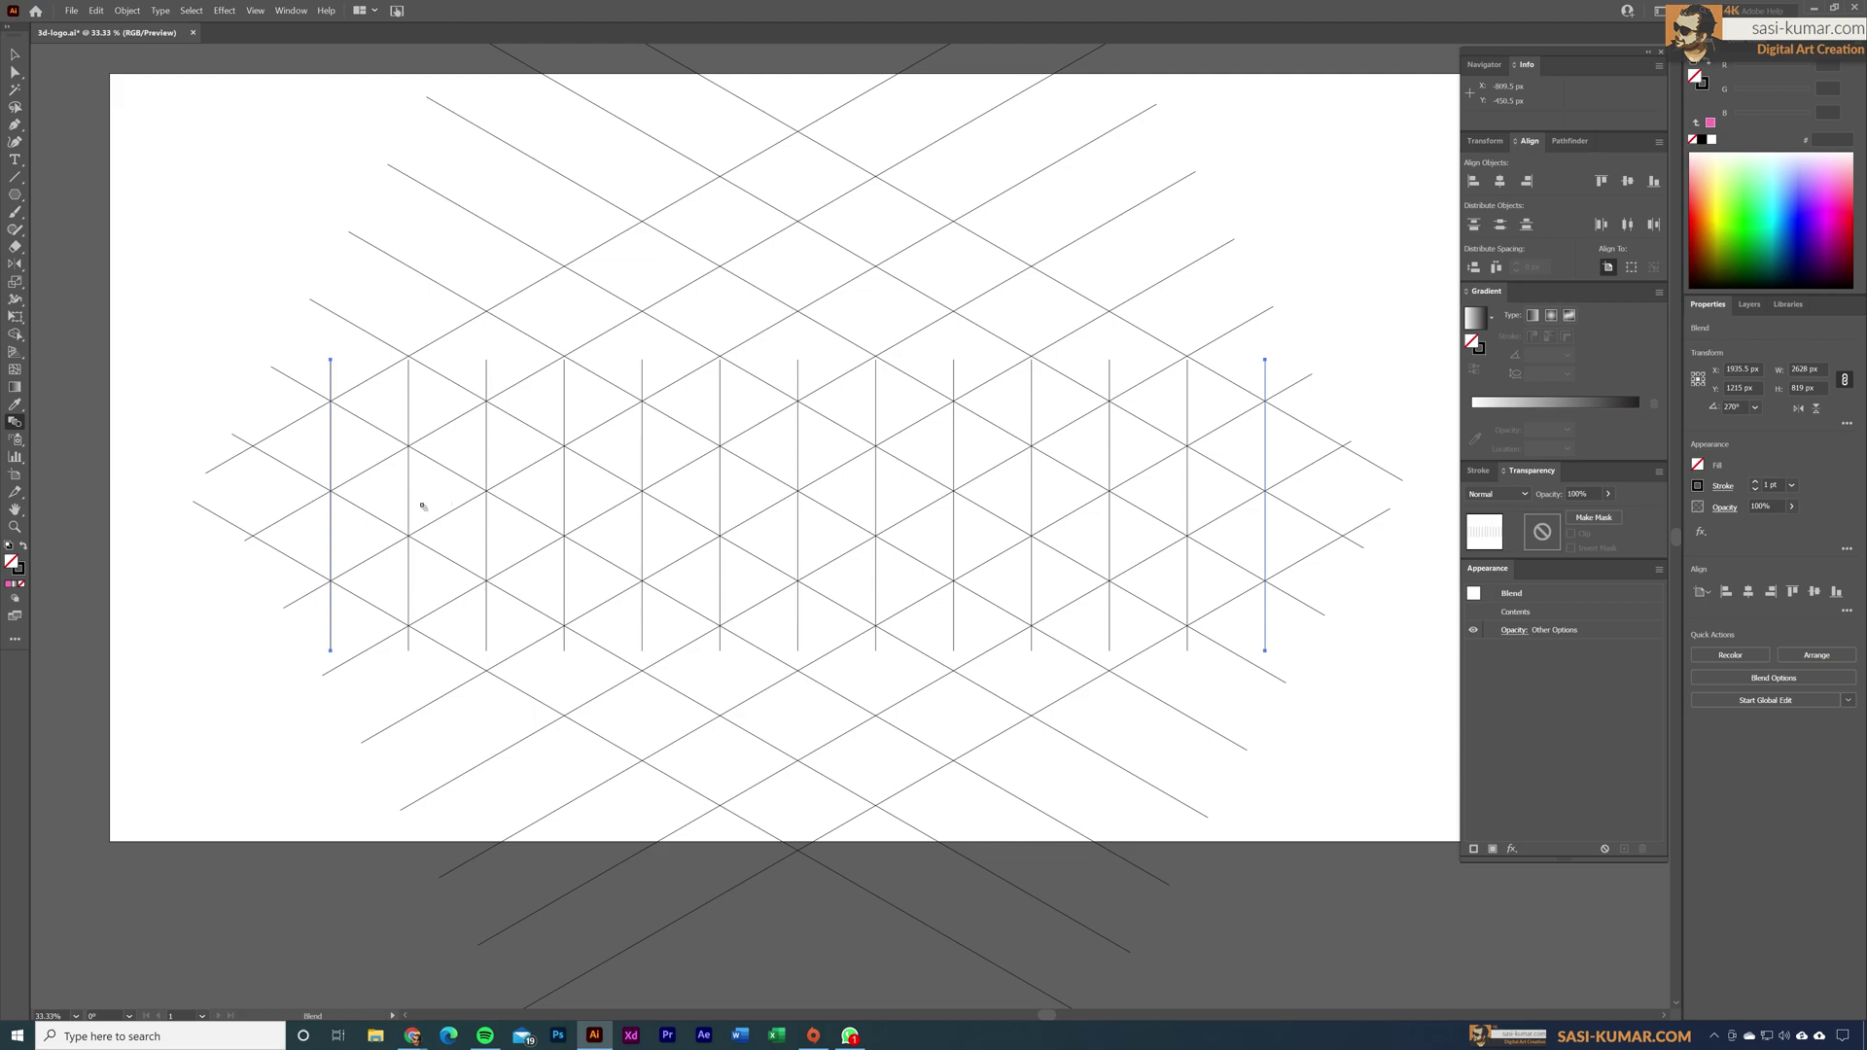
Step: Stretch the vertical line blend evenly about its centre to about 2340 px tall so it covers the diamond grid
left_click(14, 55)
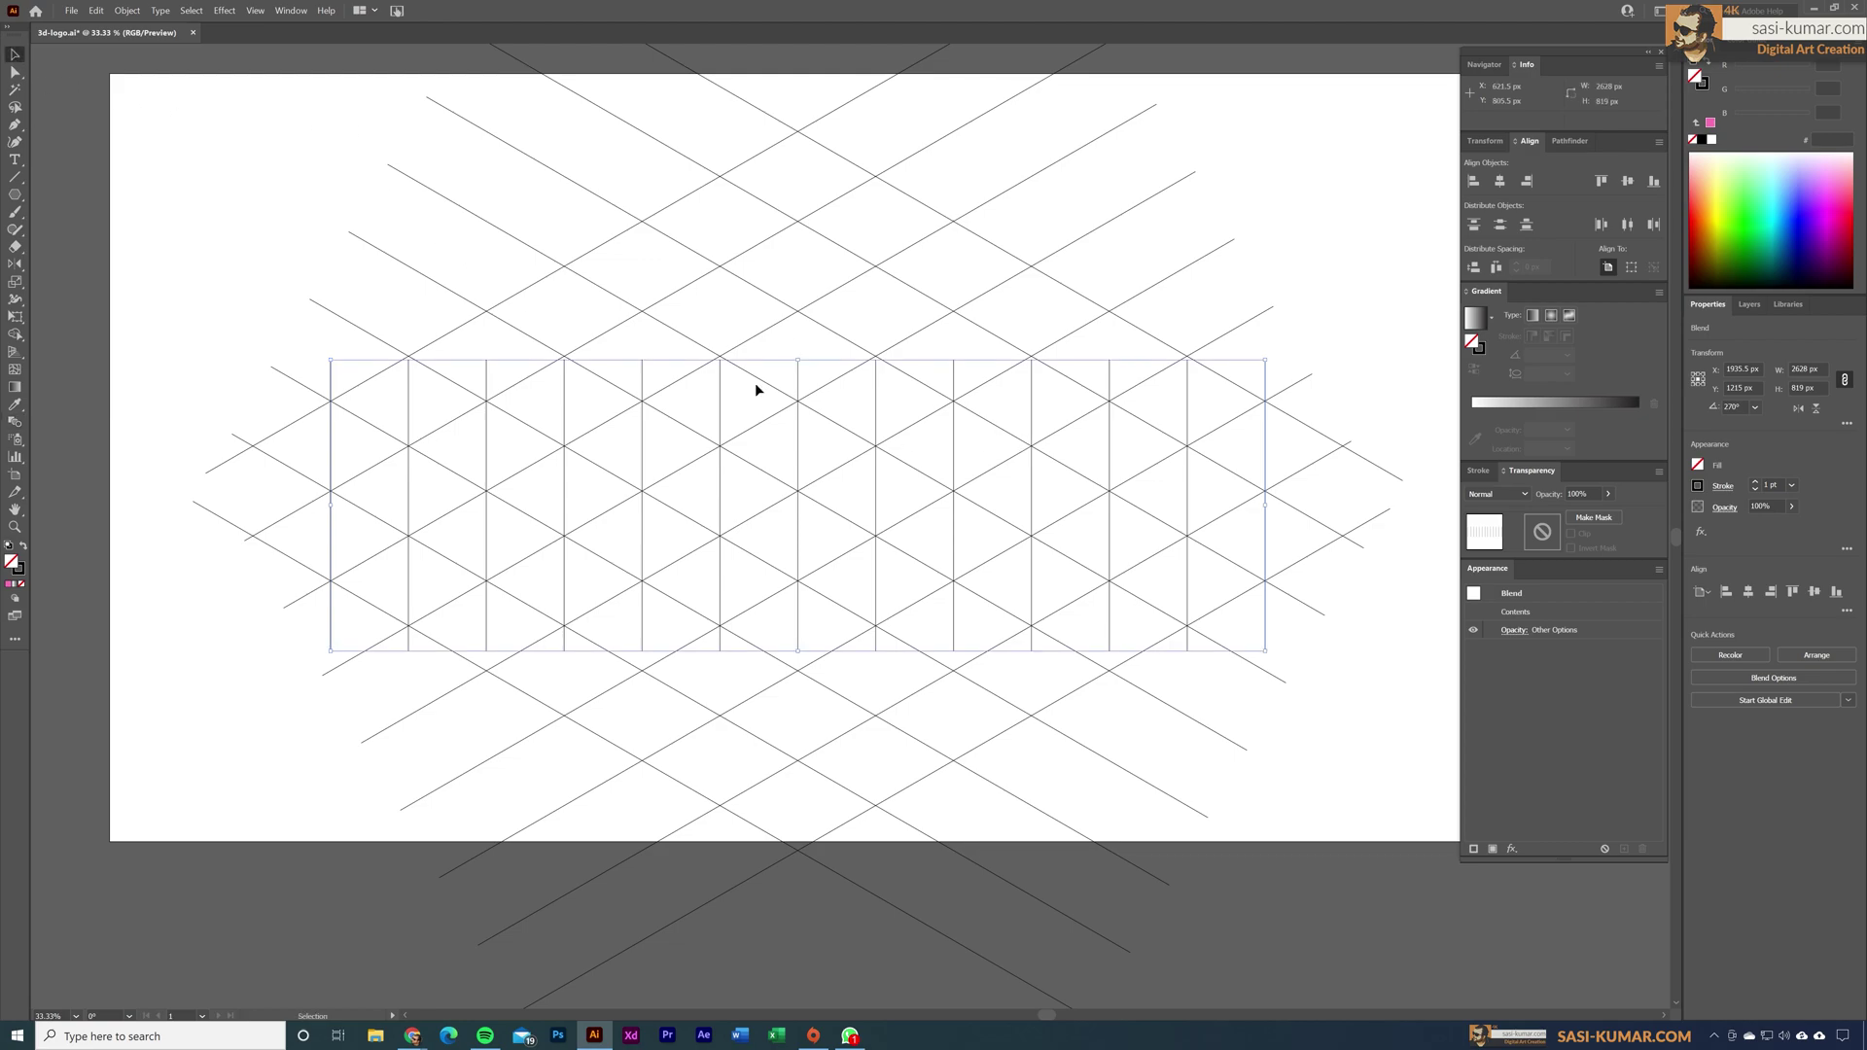
key("ctrl+minus")
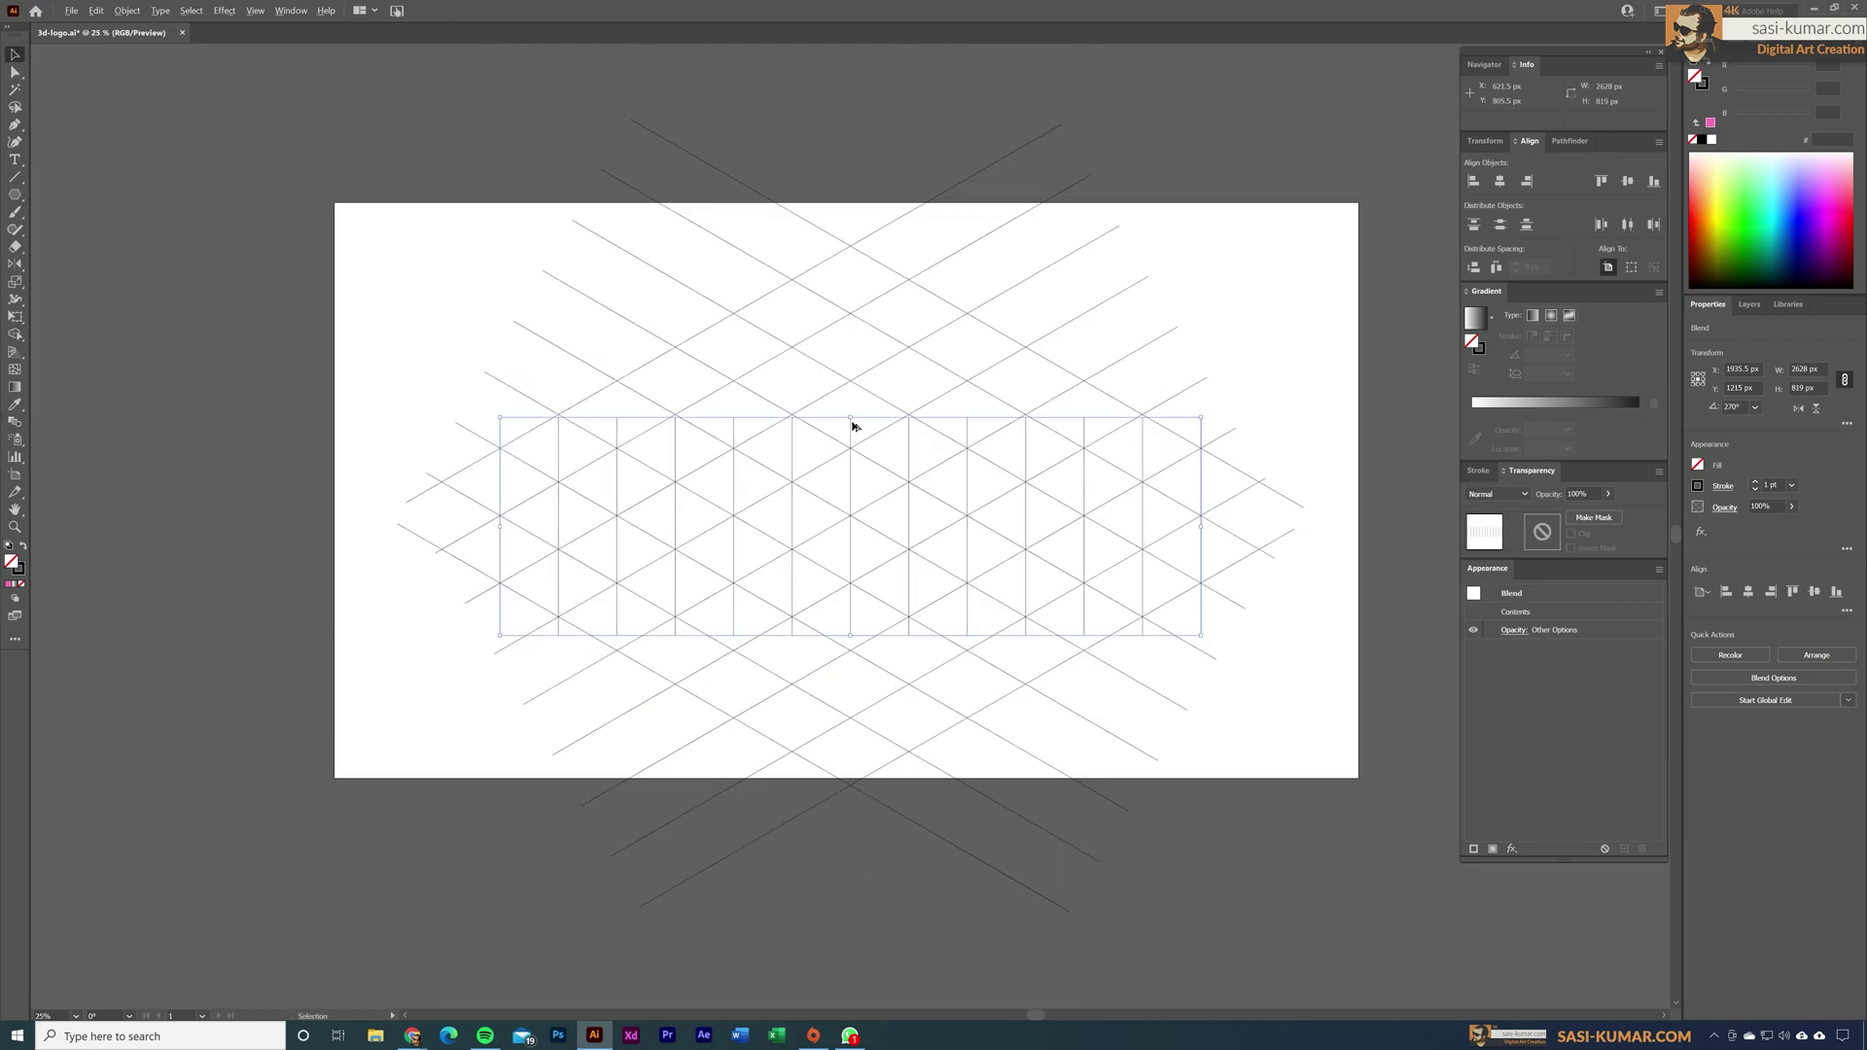
left_click_drag(855, 421, 862, 216)
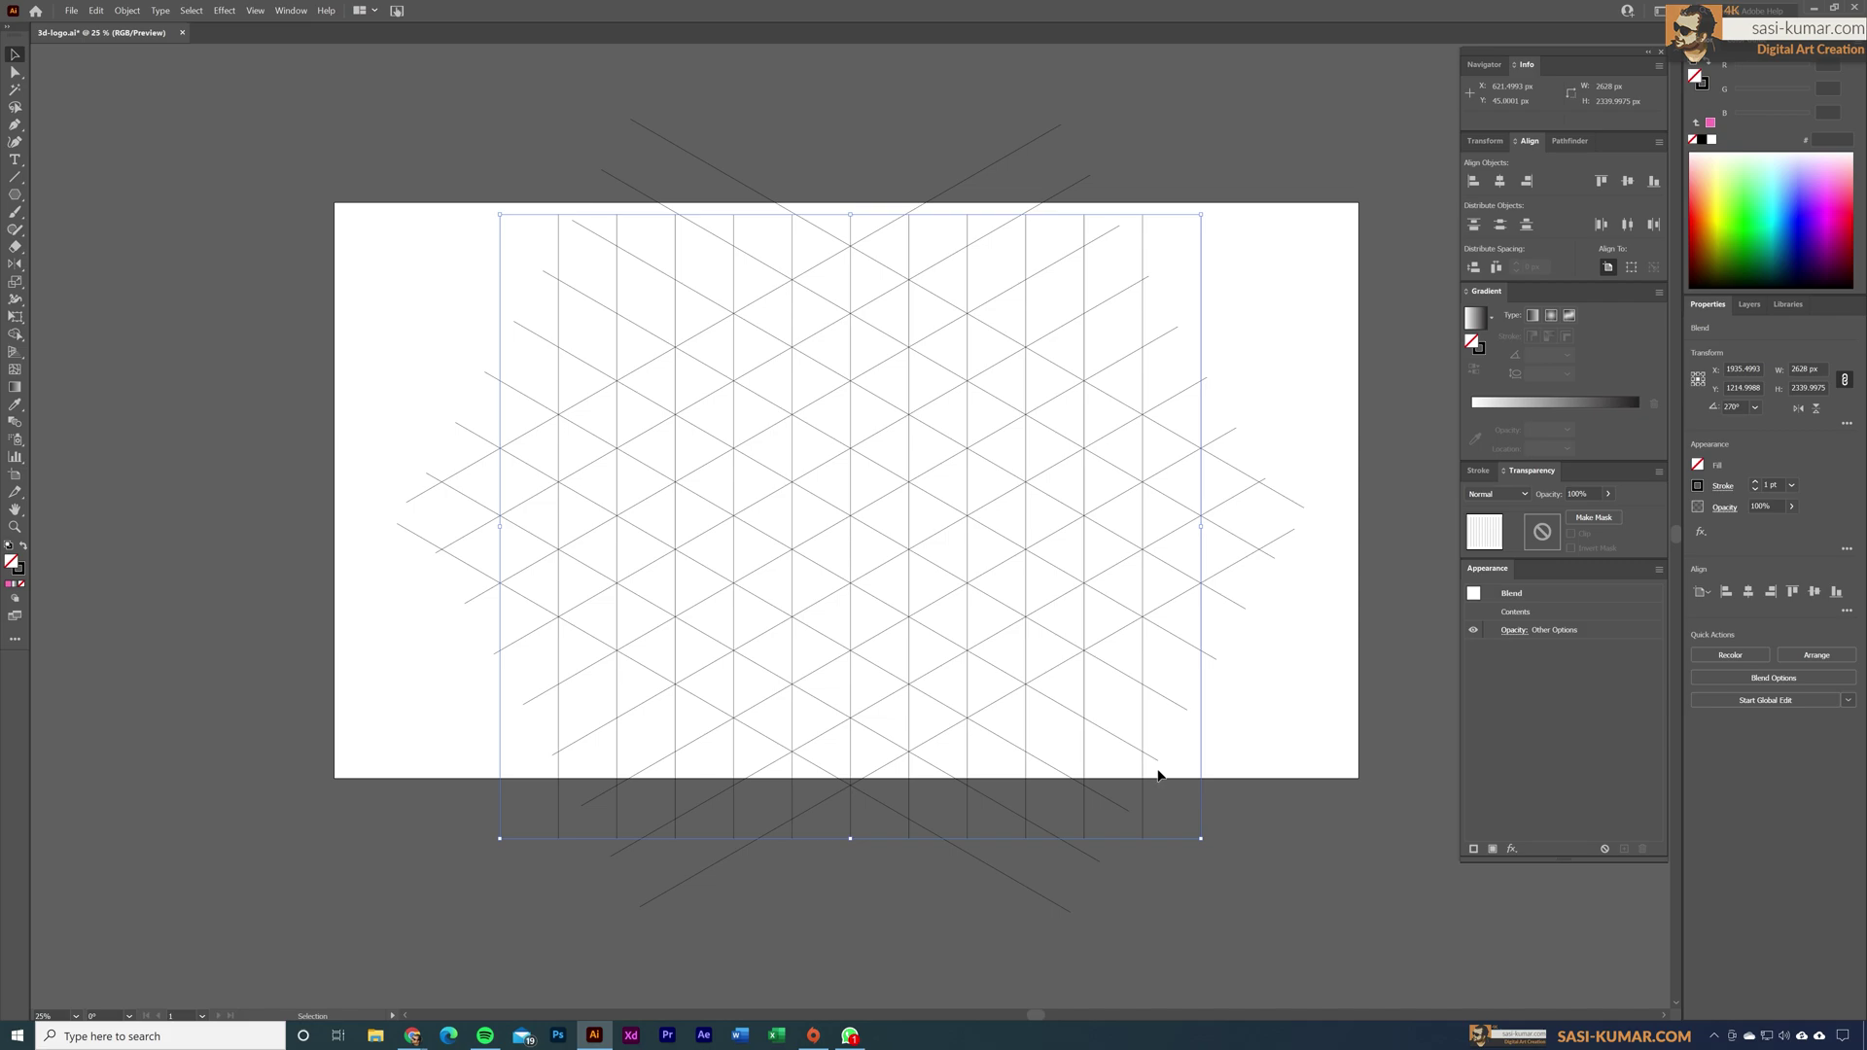
Step: Expand the vertical line blend into individual lines and deselect it
left_click(128, 11)
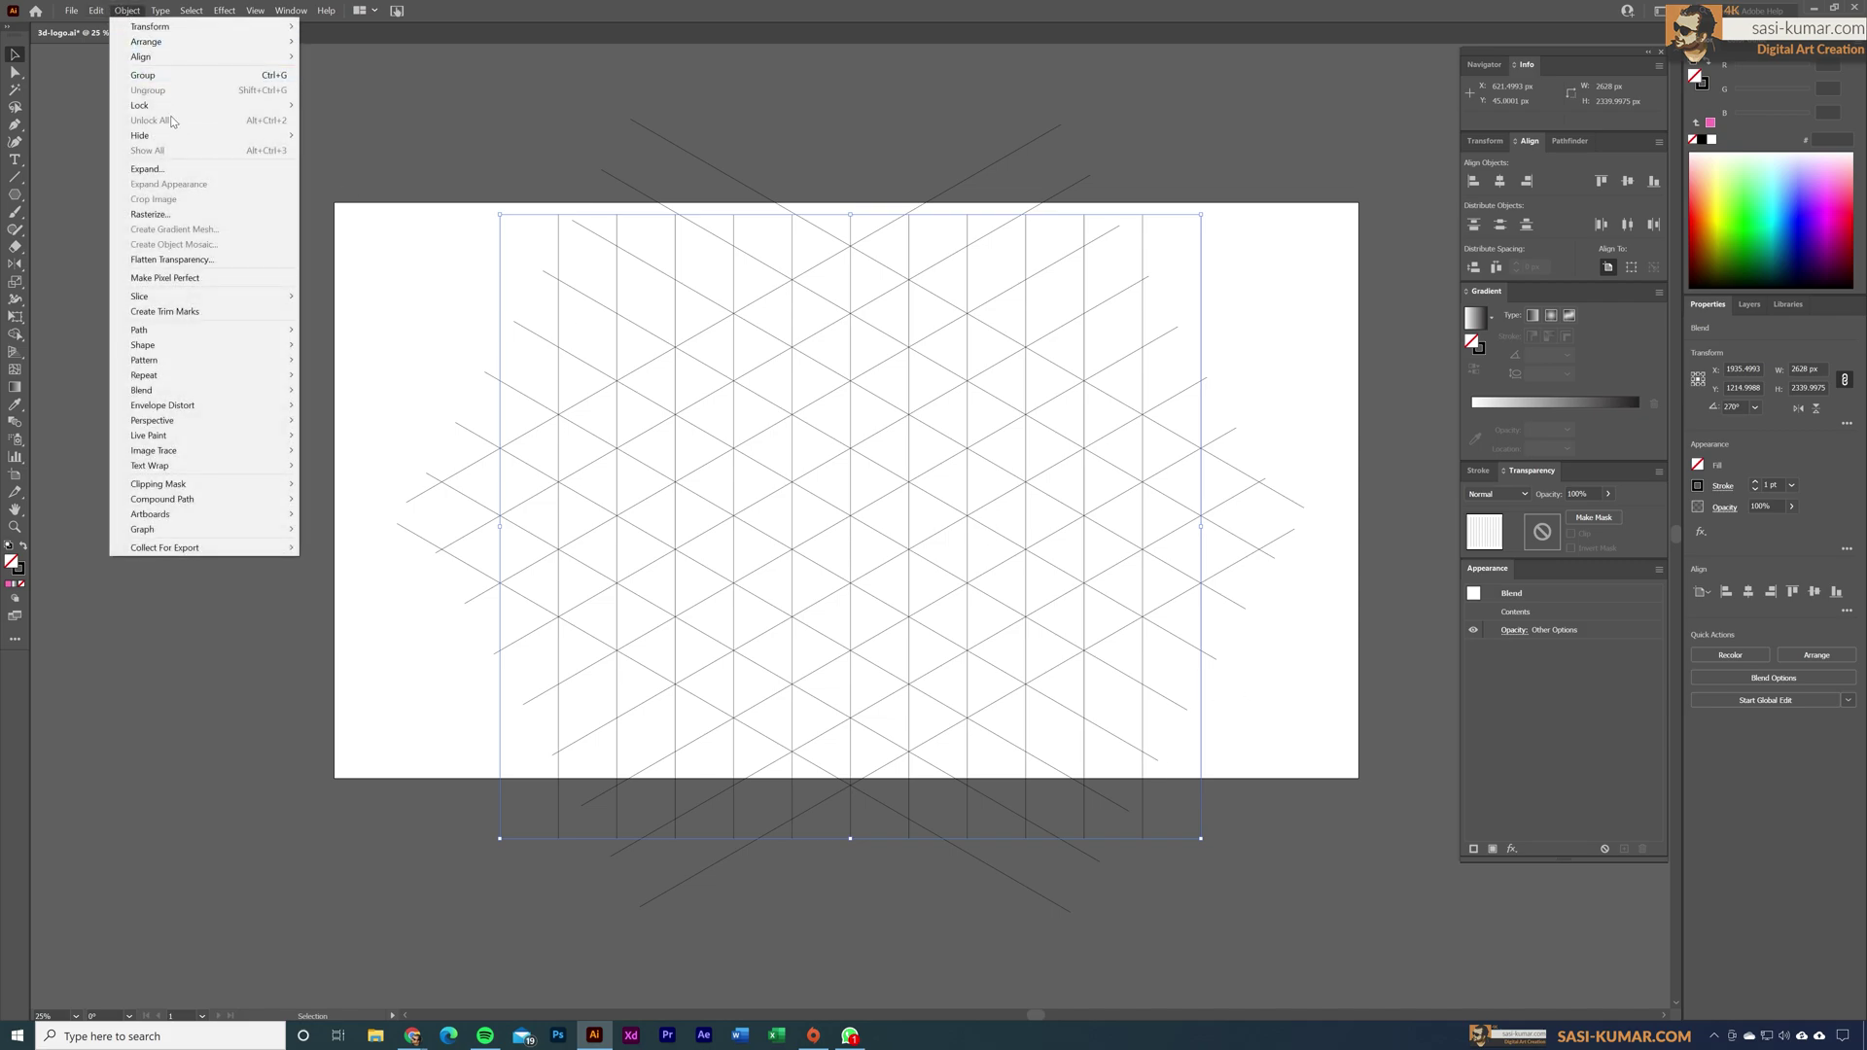
left_click(187, 168)
left_click(904, 597)
left_click(764, 68)
Step: Select all diagonal and vertical grid lines together, group them, and clear the selection
left_click_drag(338, 247, 1203, 681)
left_click(1338, 655)
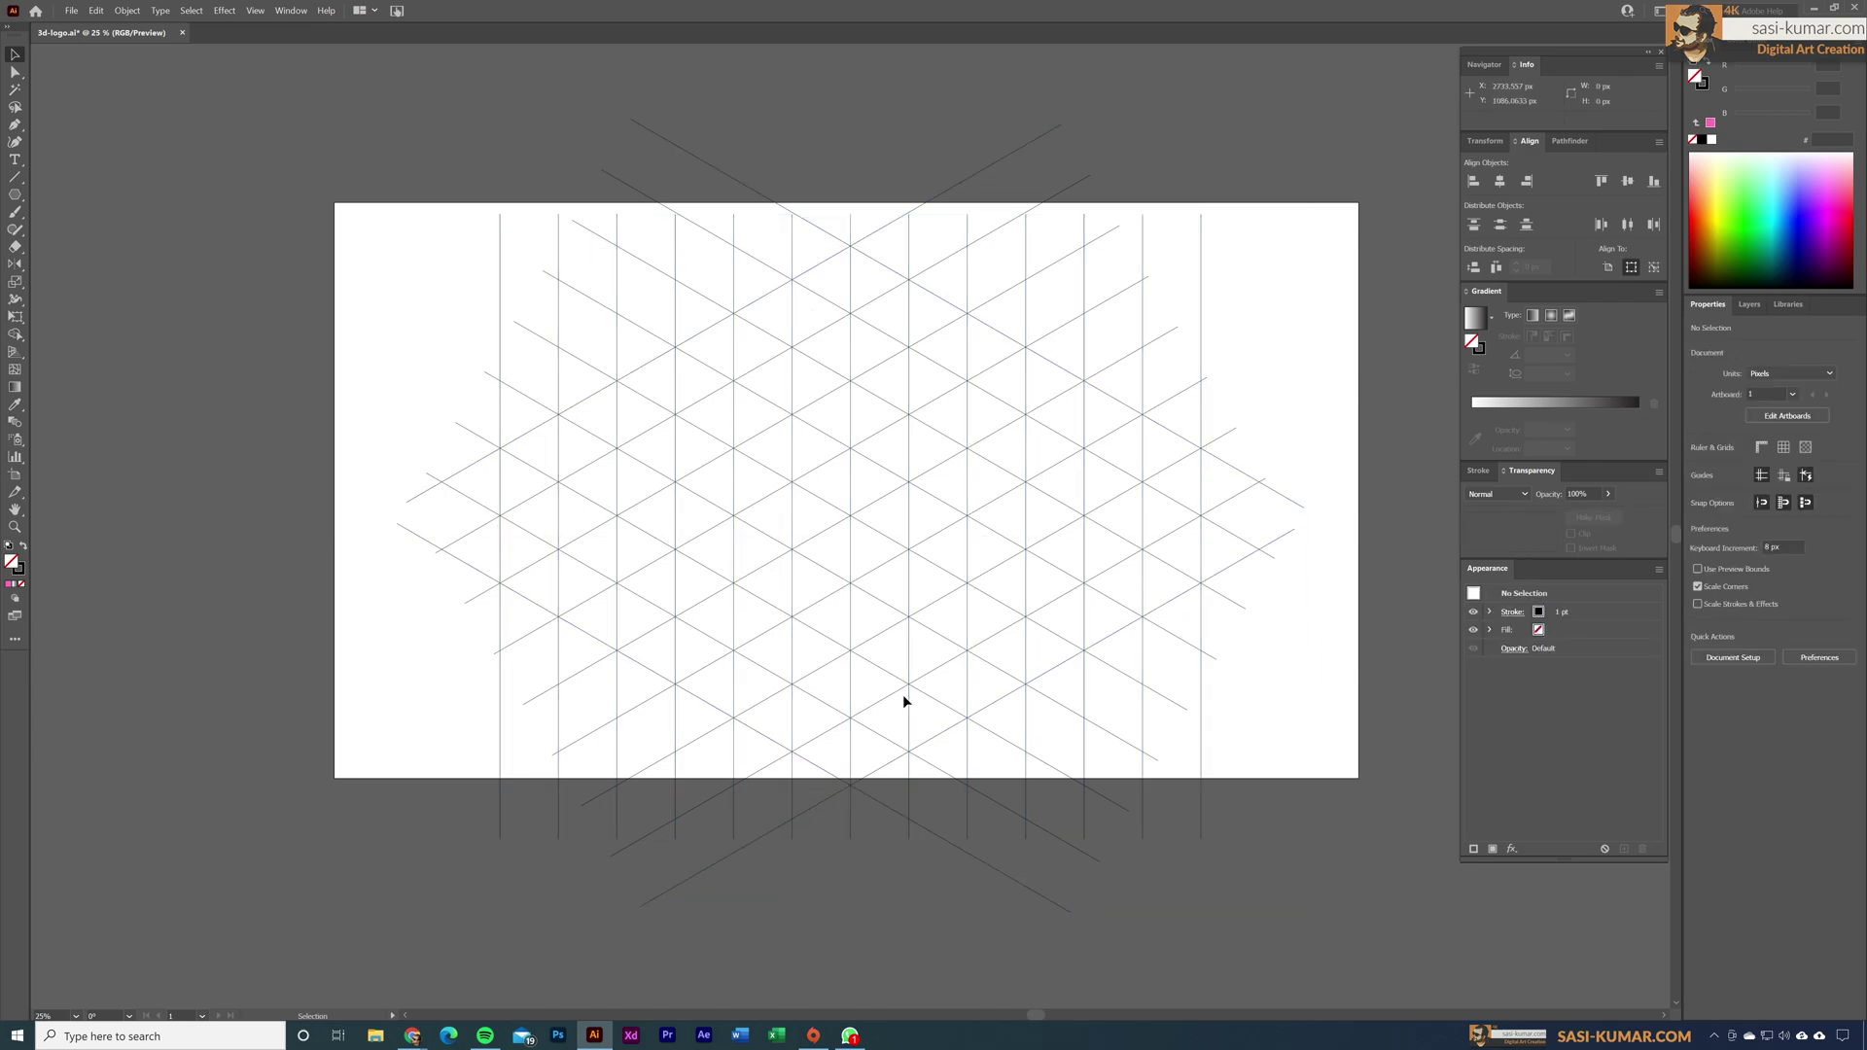
left_click_drag(1328, 768, 470, 265)
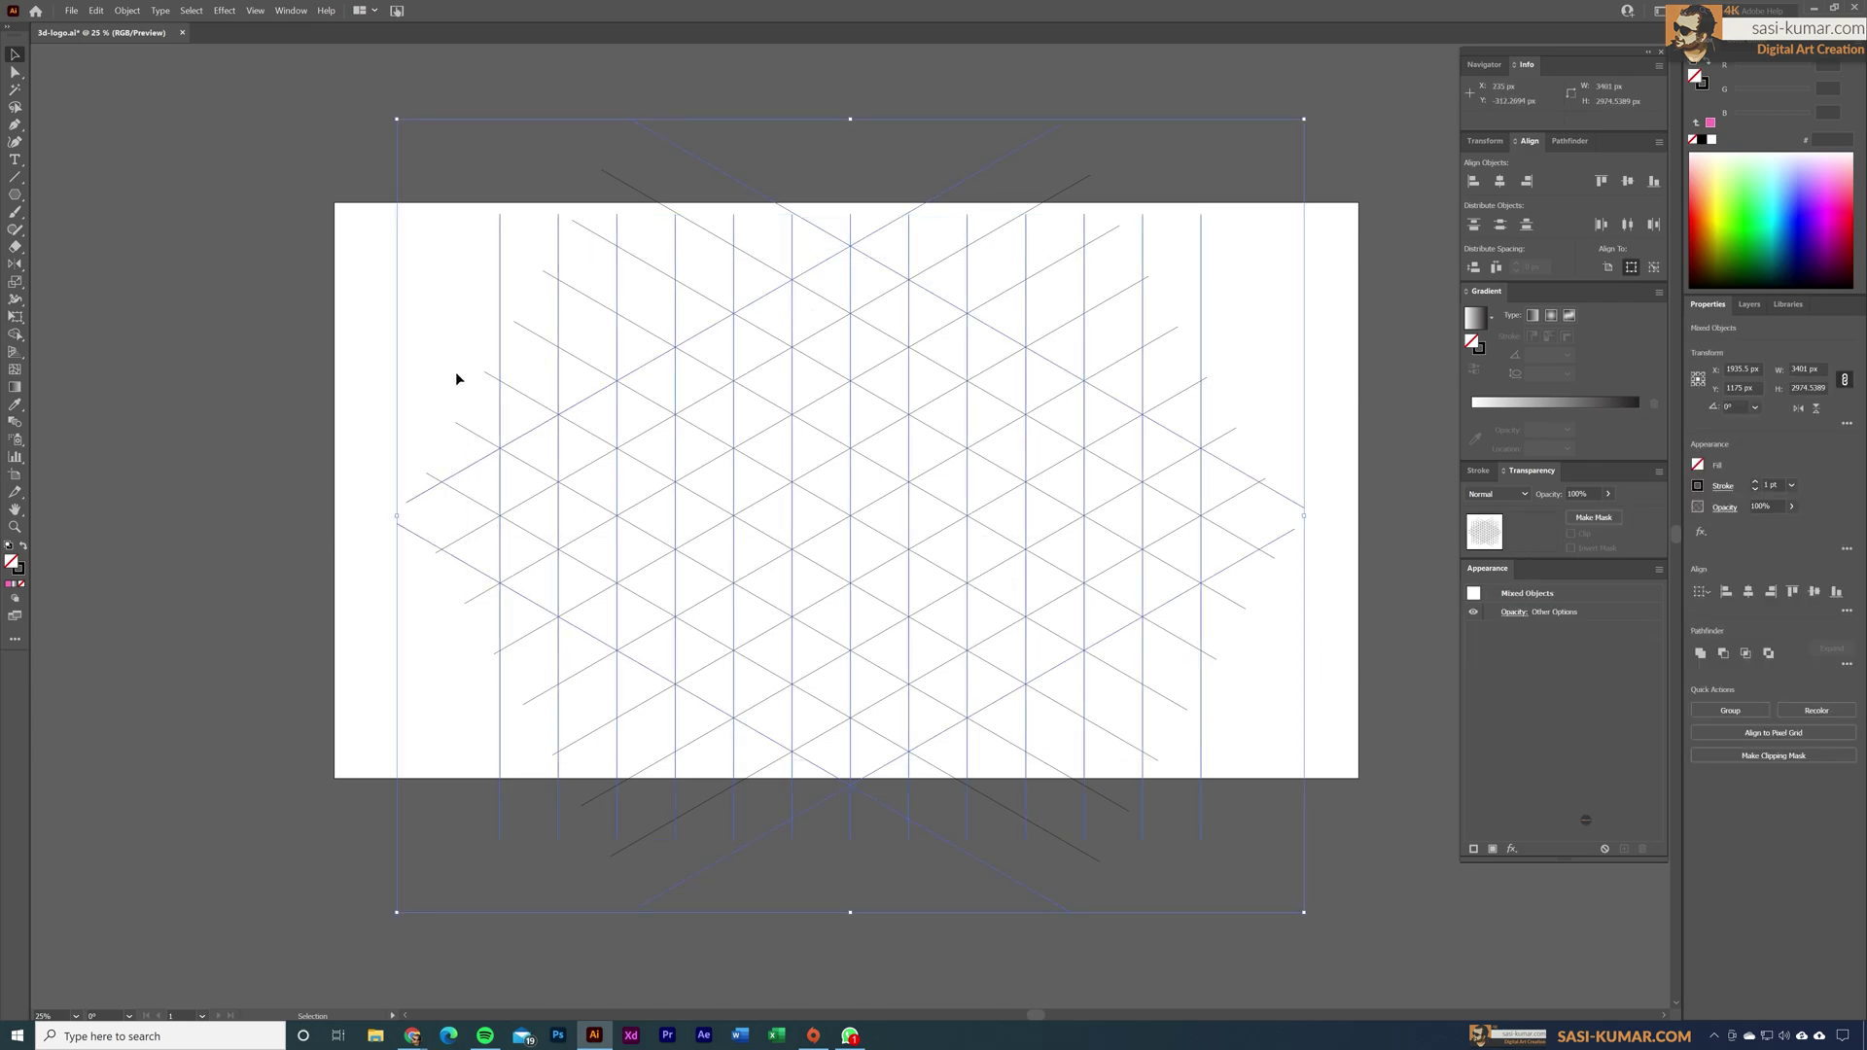
key("a")
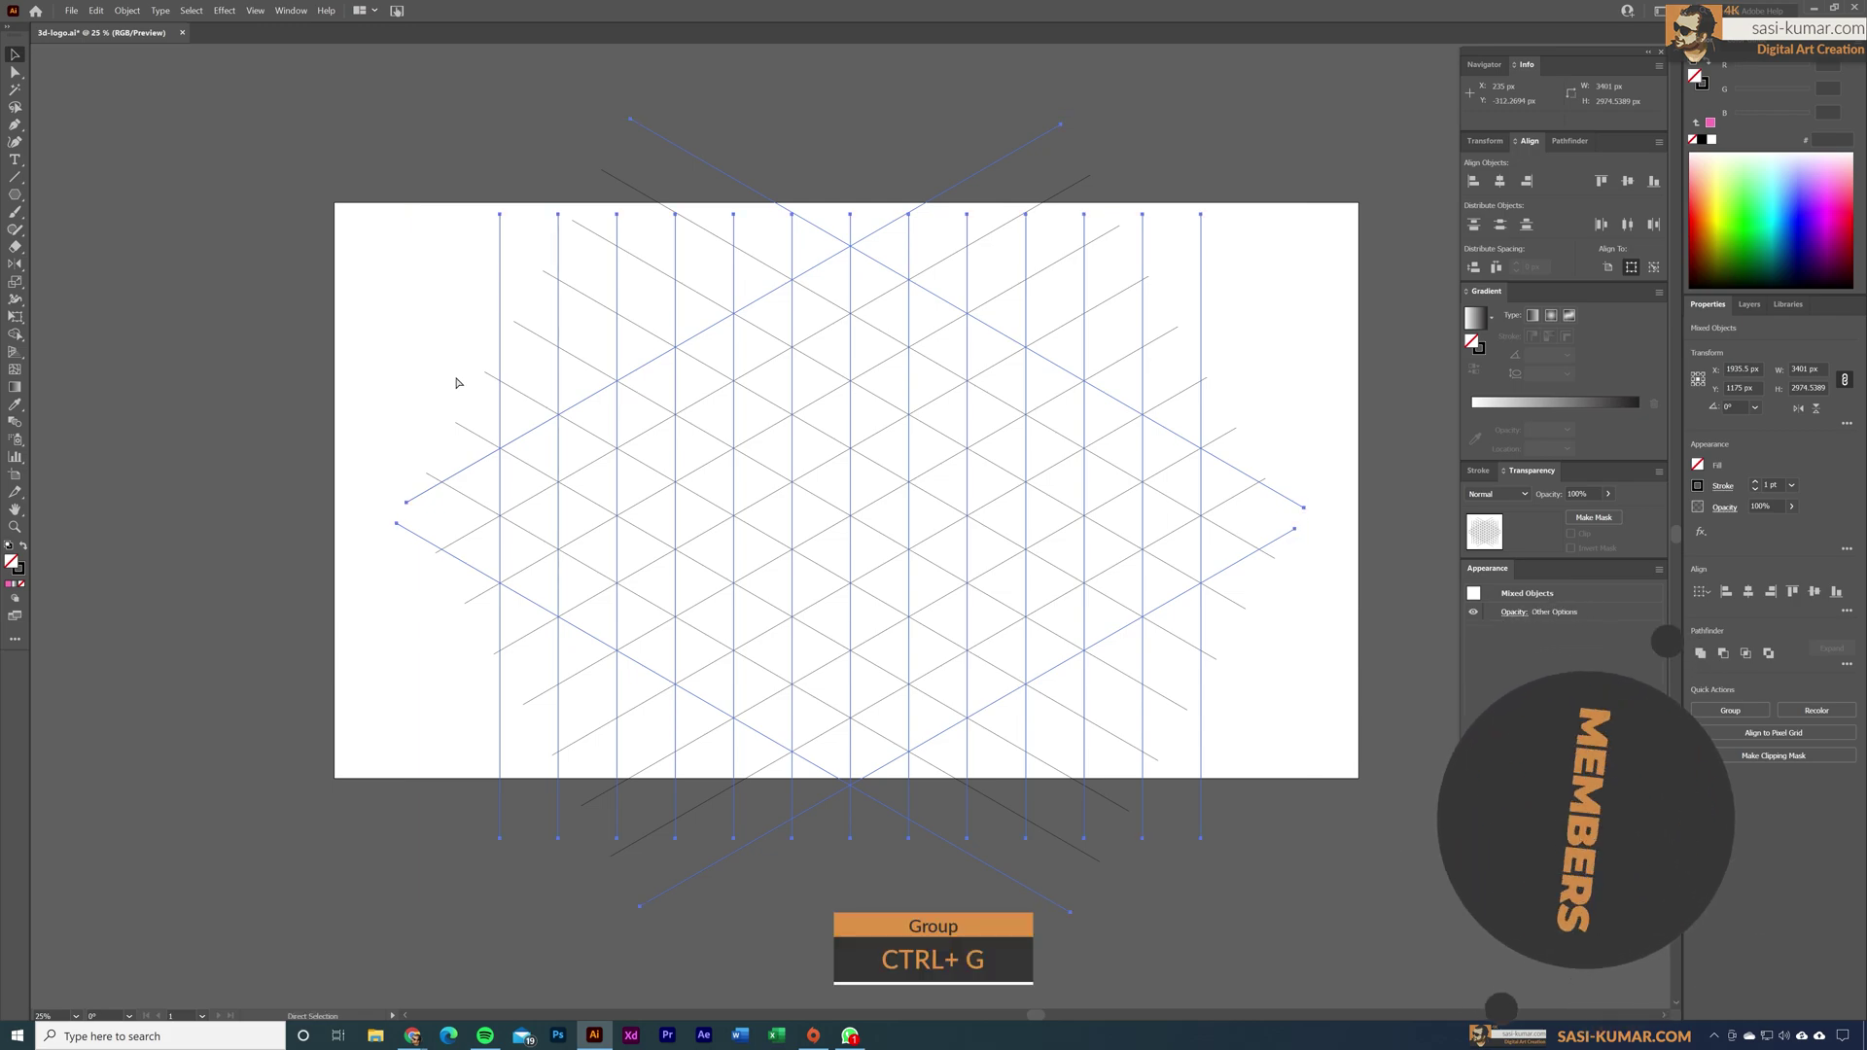
key("v")
left_click(547, 347)
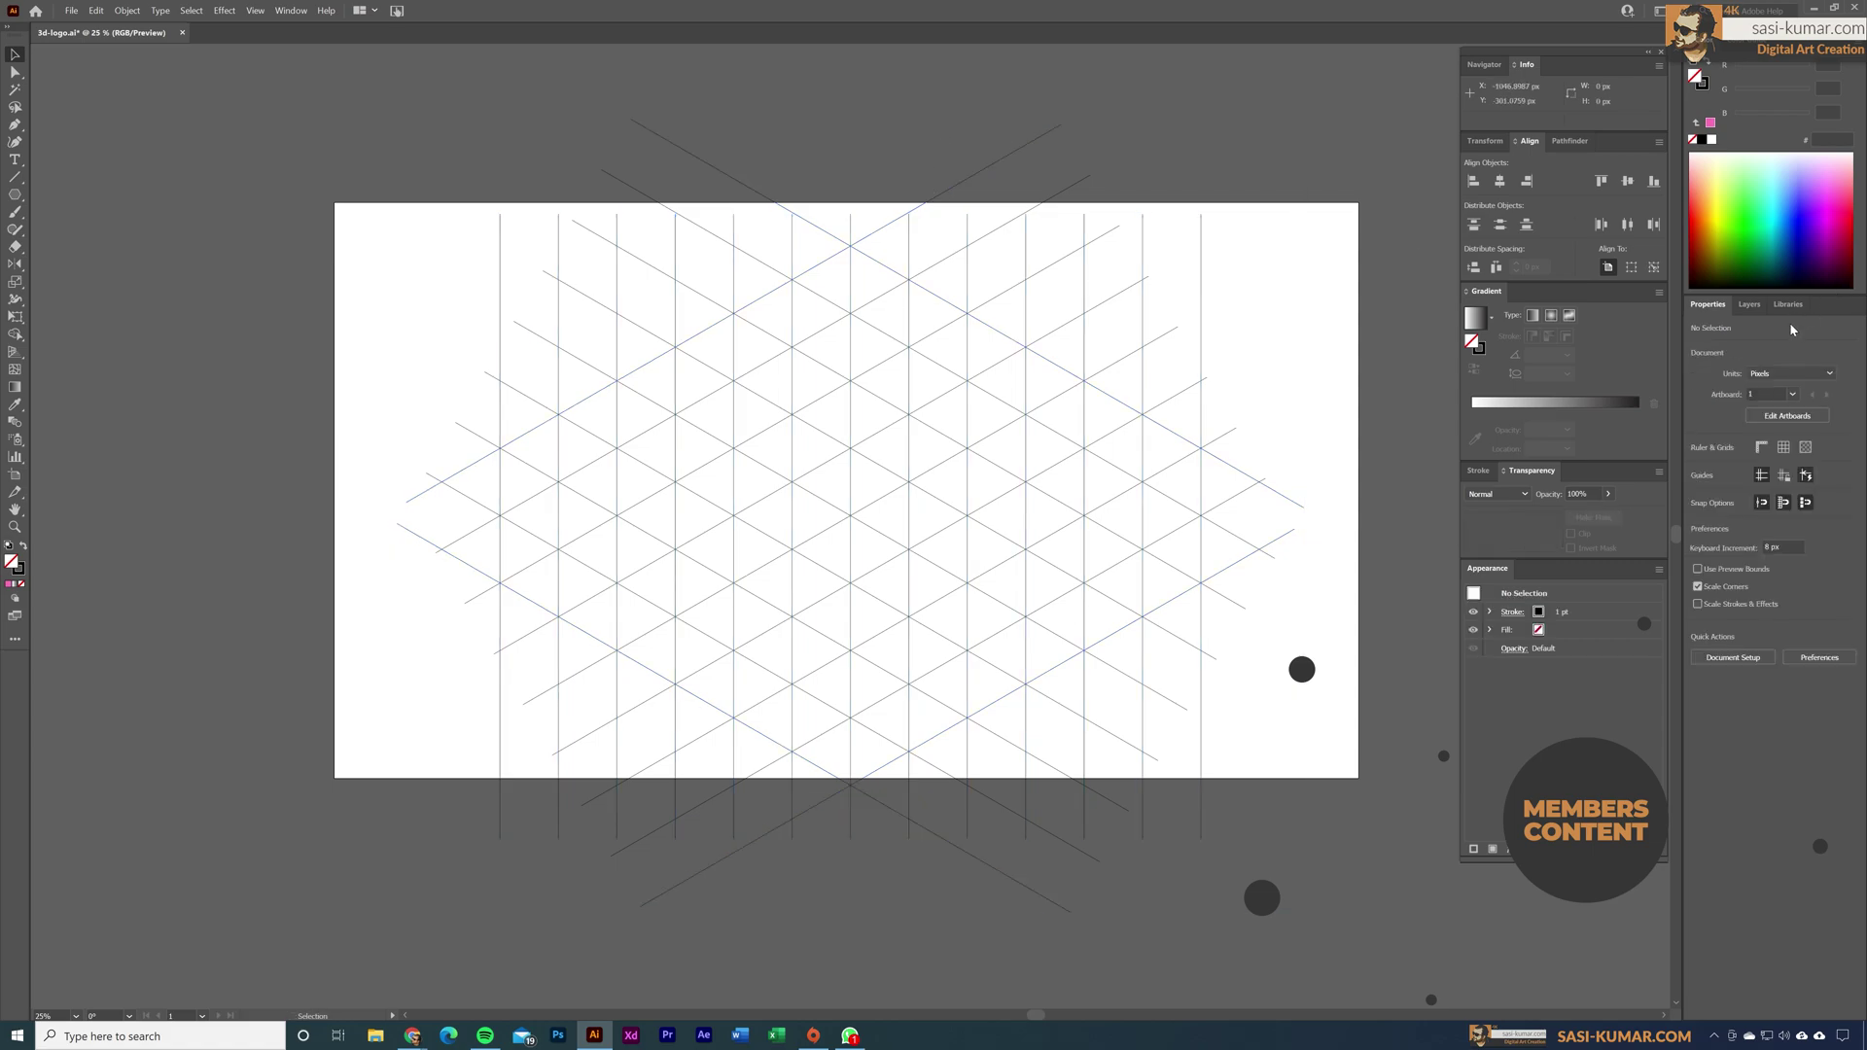
left_click(1750, 306)
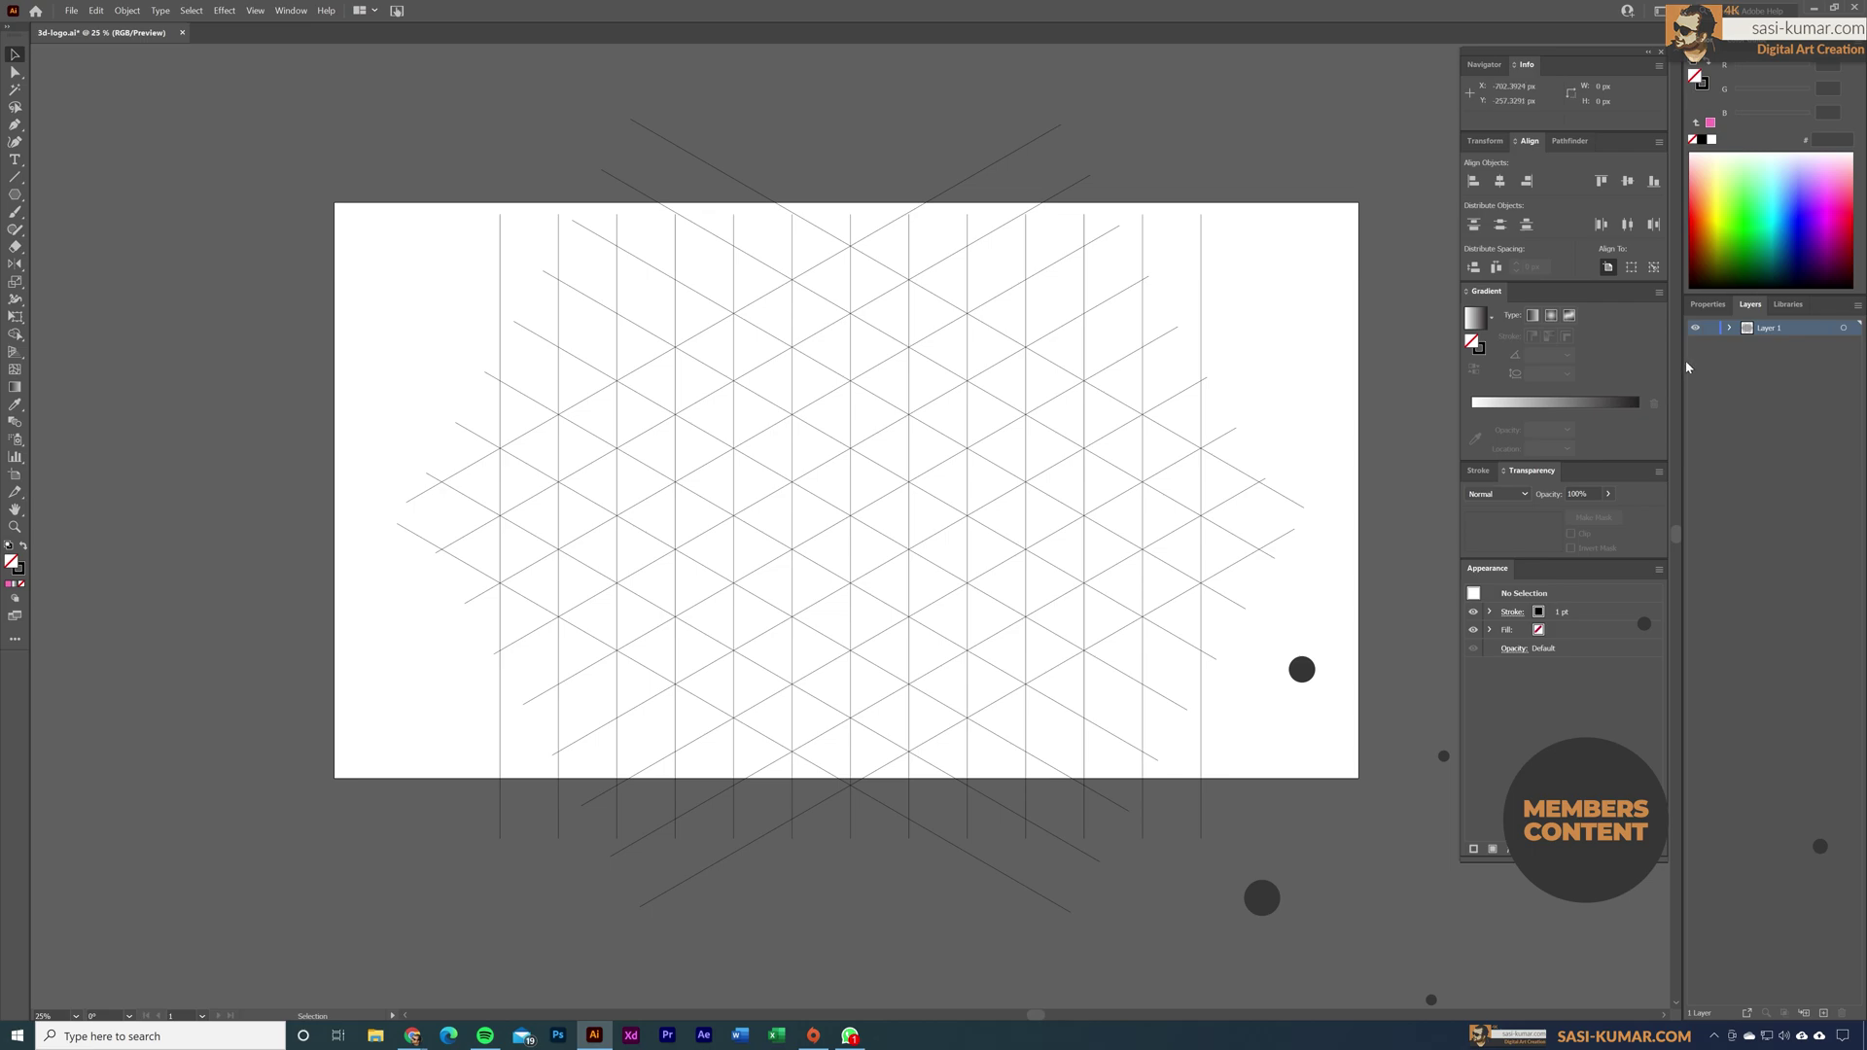
left_click(1712, 308)
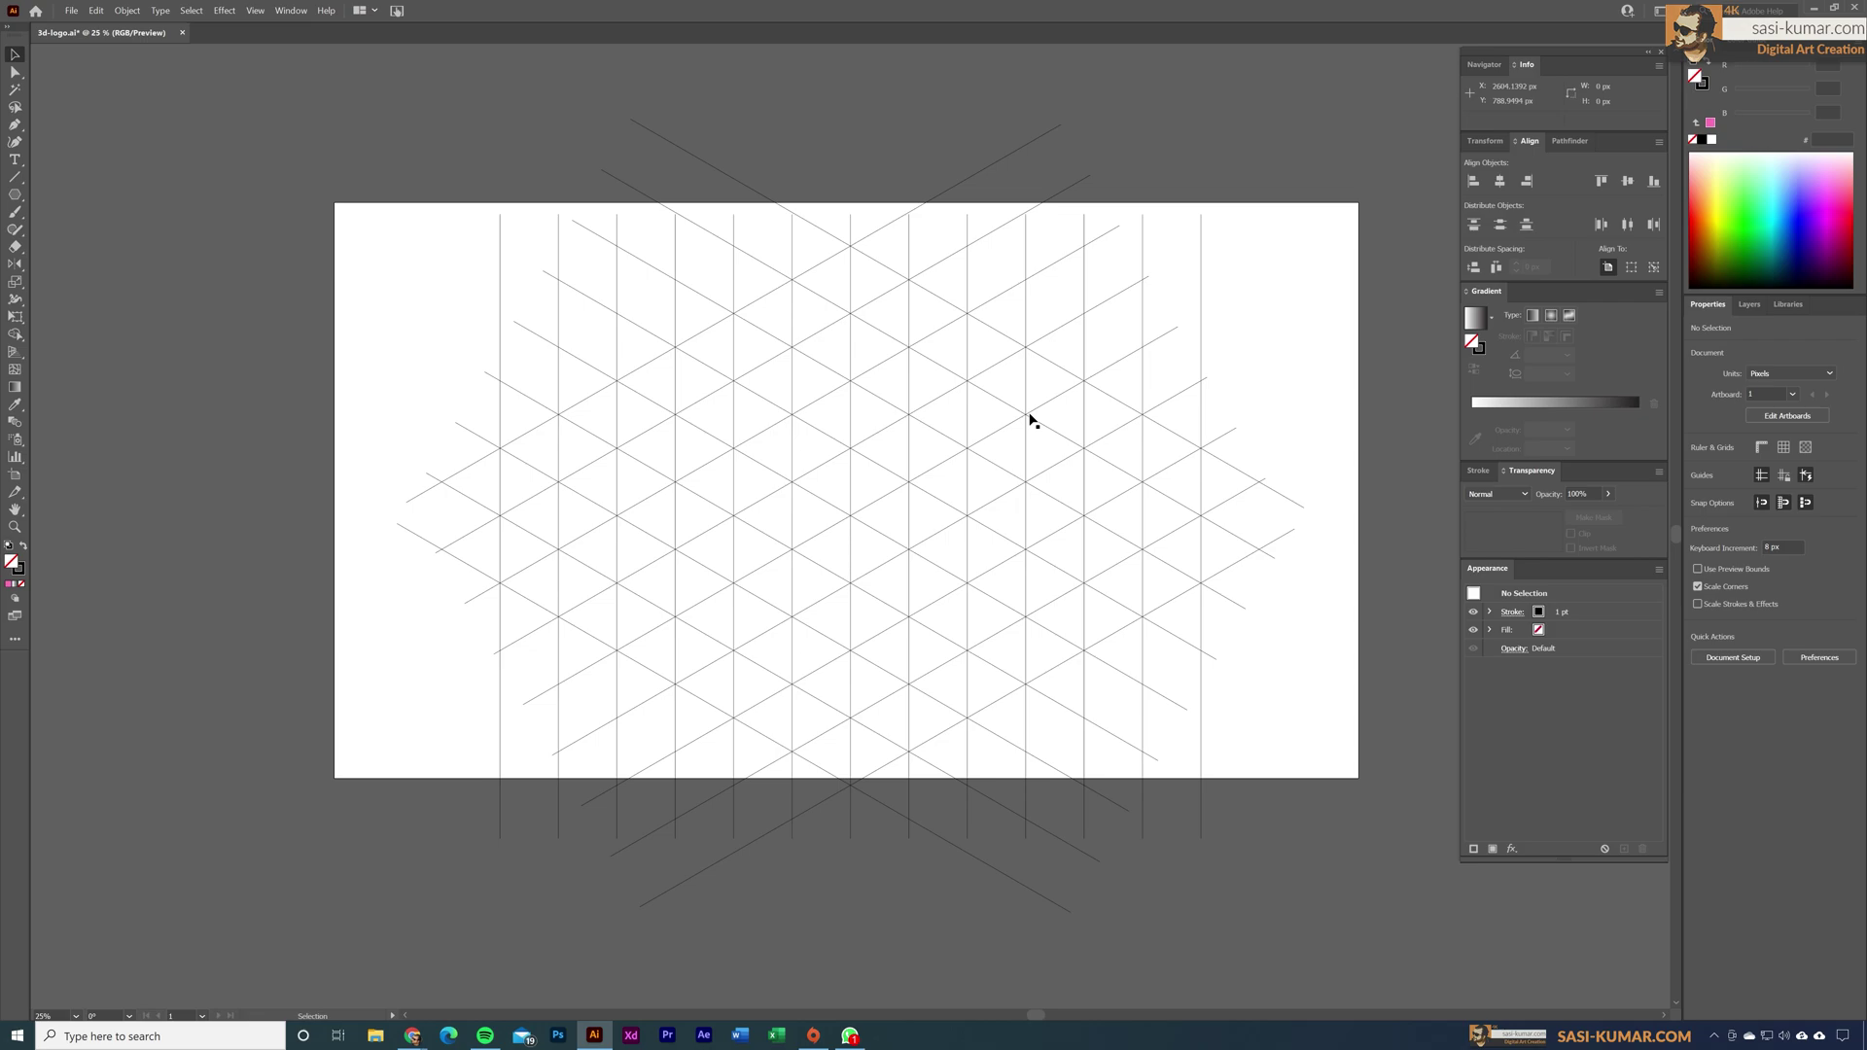
Step: Prepare the Pen tool, check the Smart Guides and snapping settings, and undo the misplaced first anchor
key("ctrl+equal")
scroll(966, 263, "right", 1)
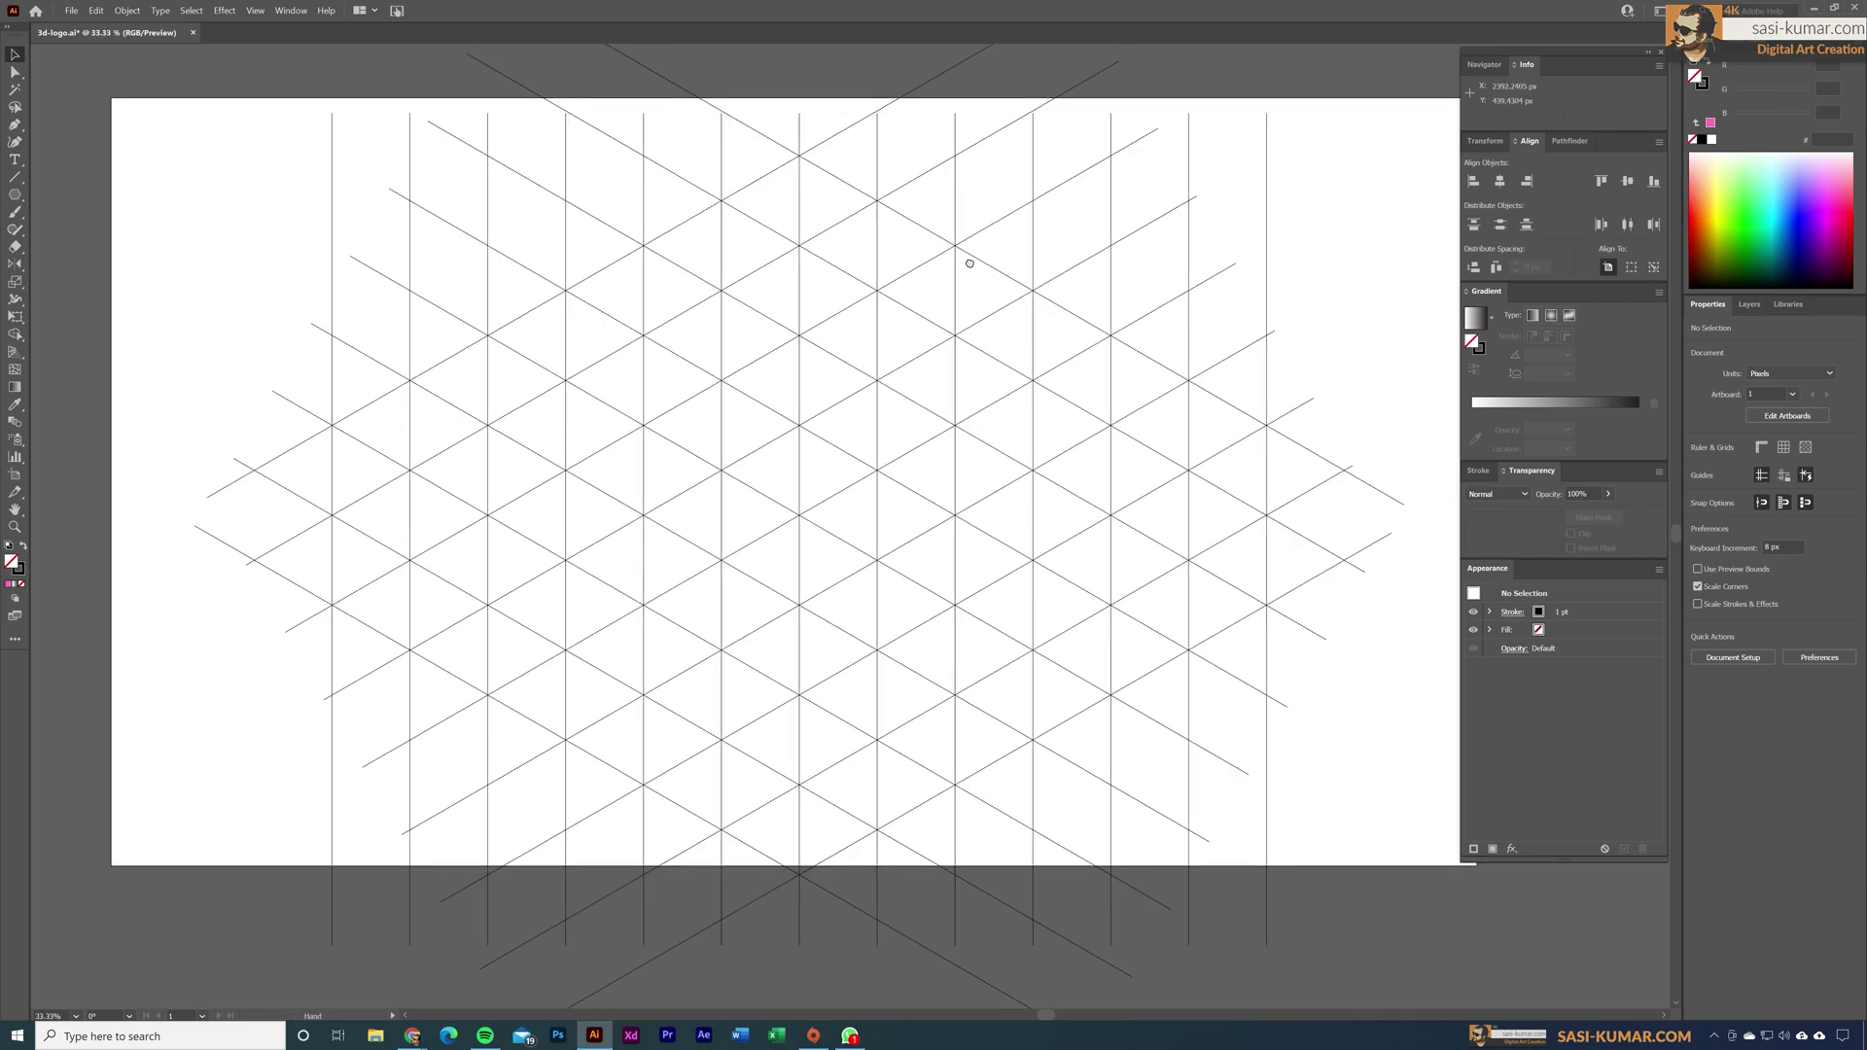
left_click(15, 125)
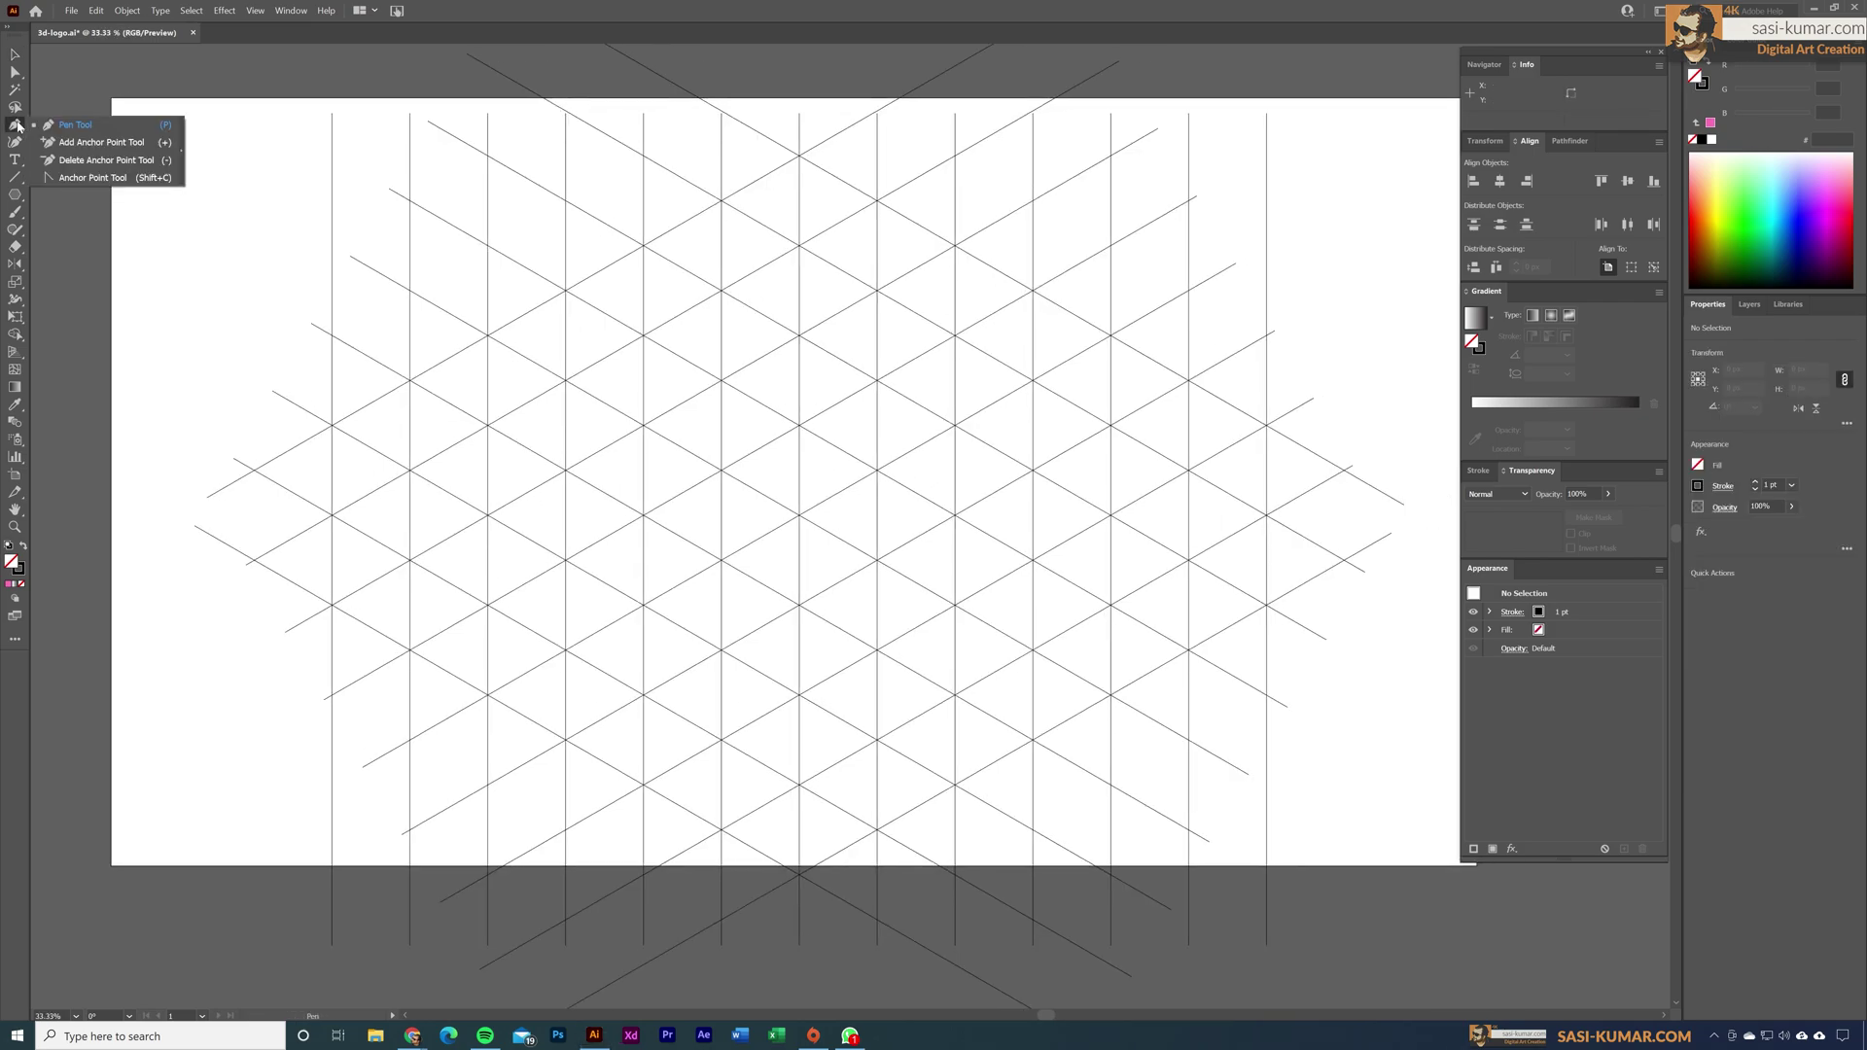
left_click(232, 11)
mouse_move(255, 10)
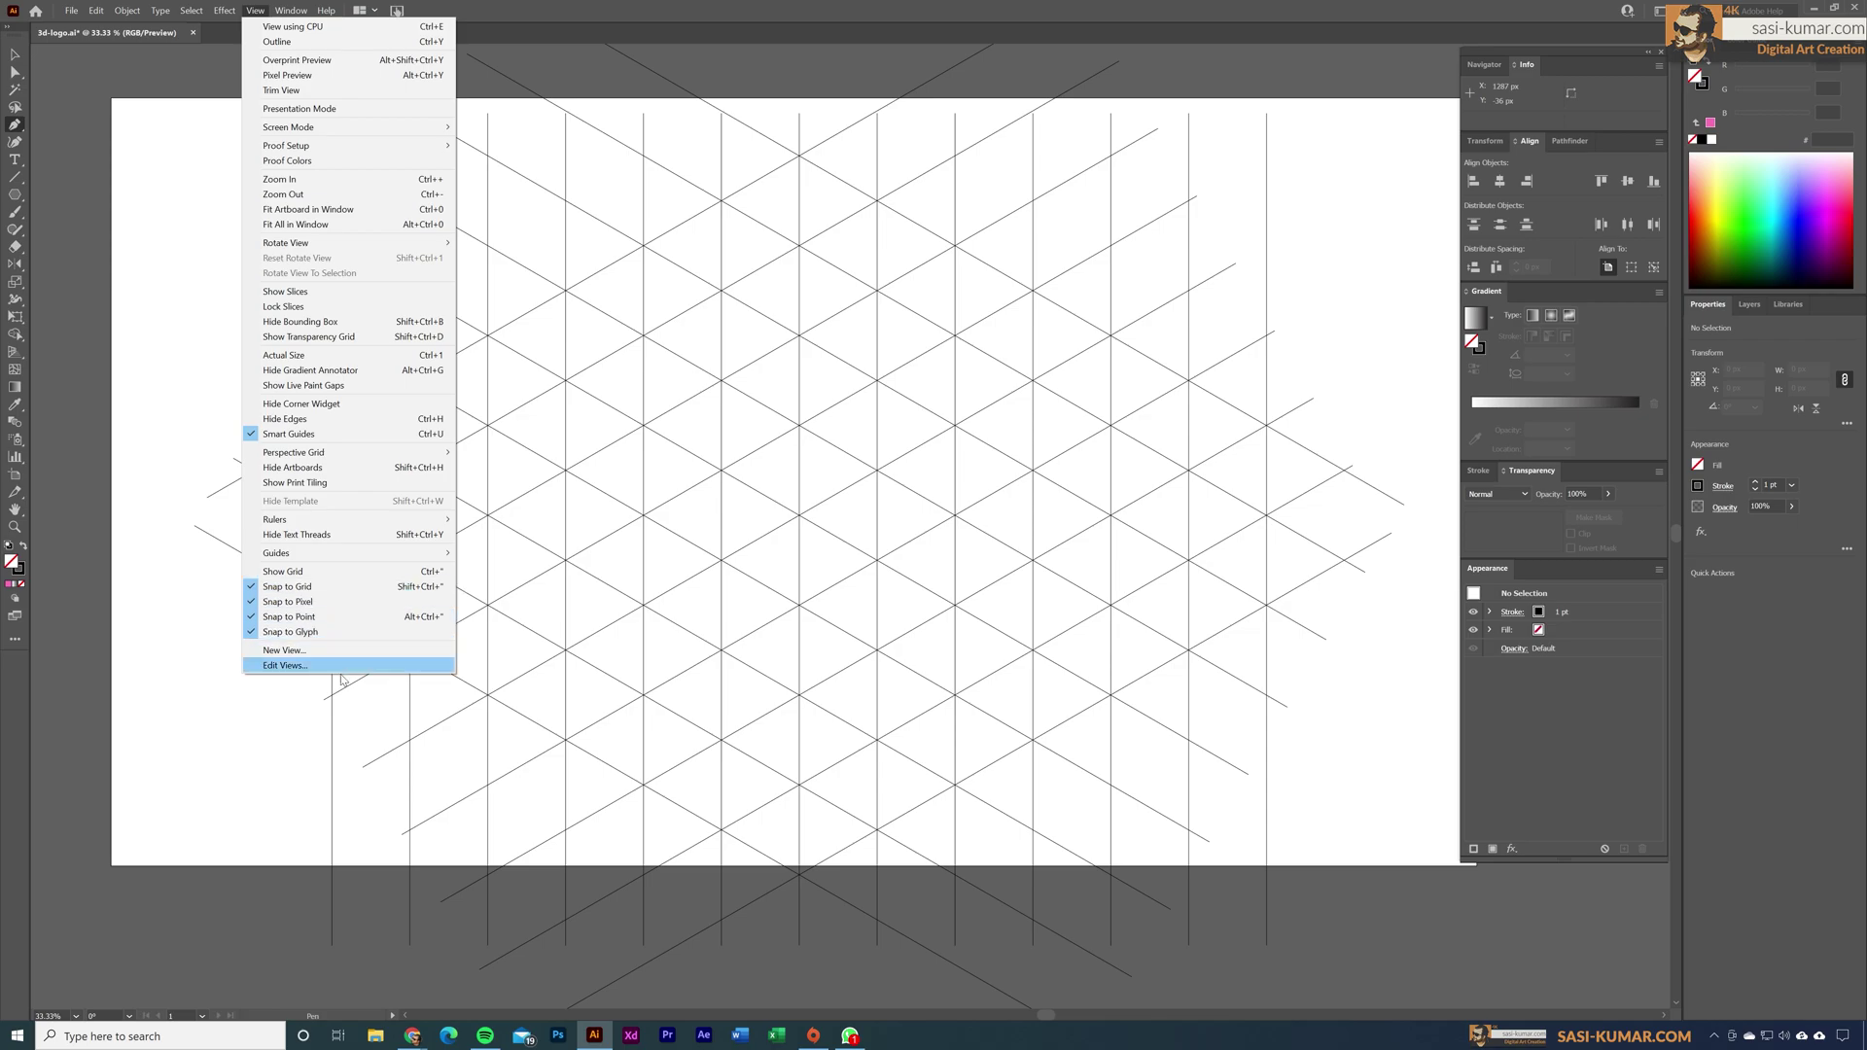
left_click(800, 159)
key("ctrl+z")
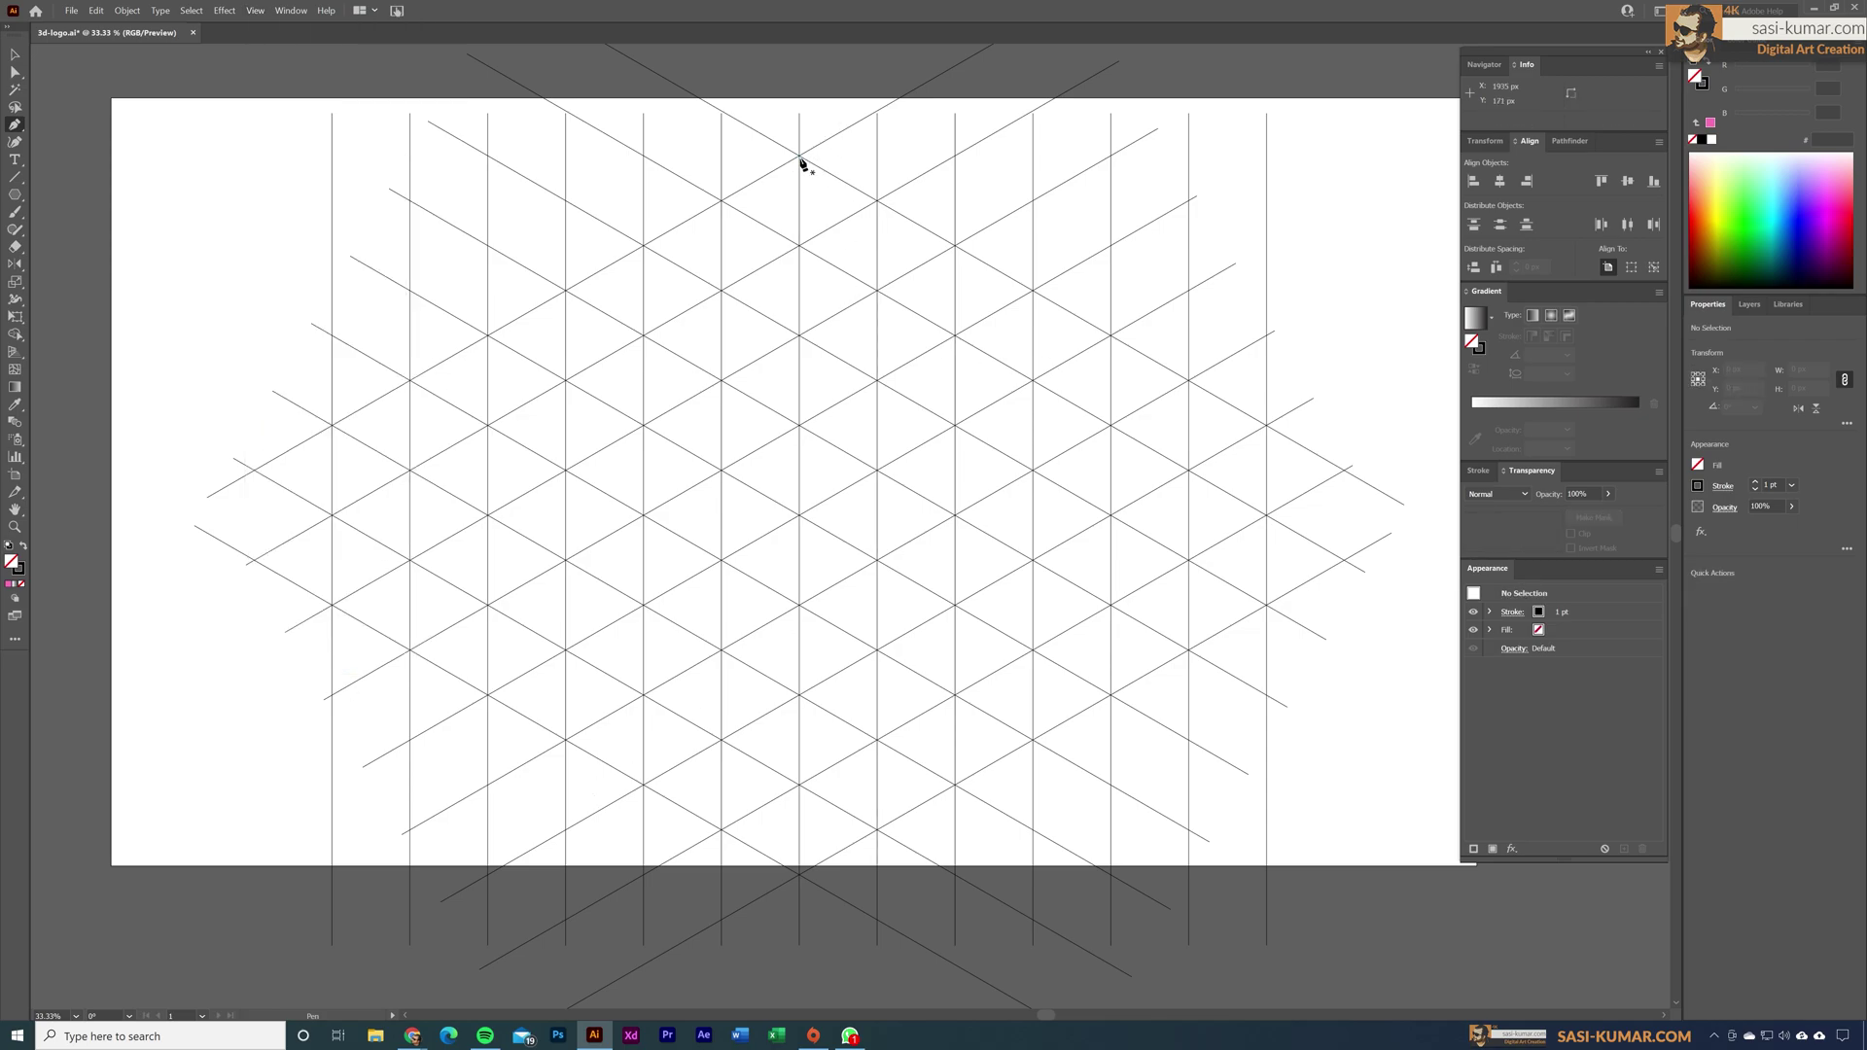
Step: Draw a closed eight-corner isometric T shape along the upper grid lines, about 1314 by 765 px, with the Pen tool
left_click(799, 158)
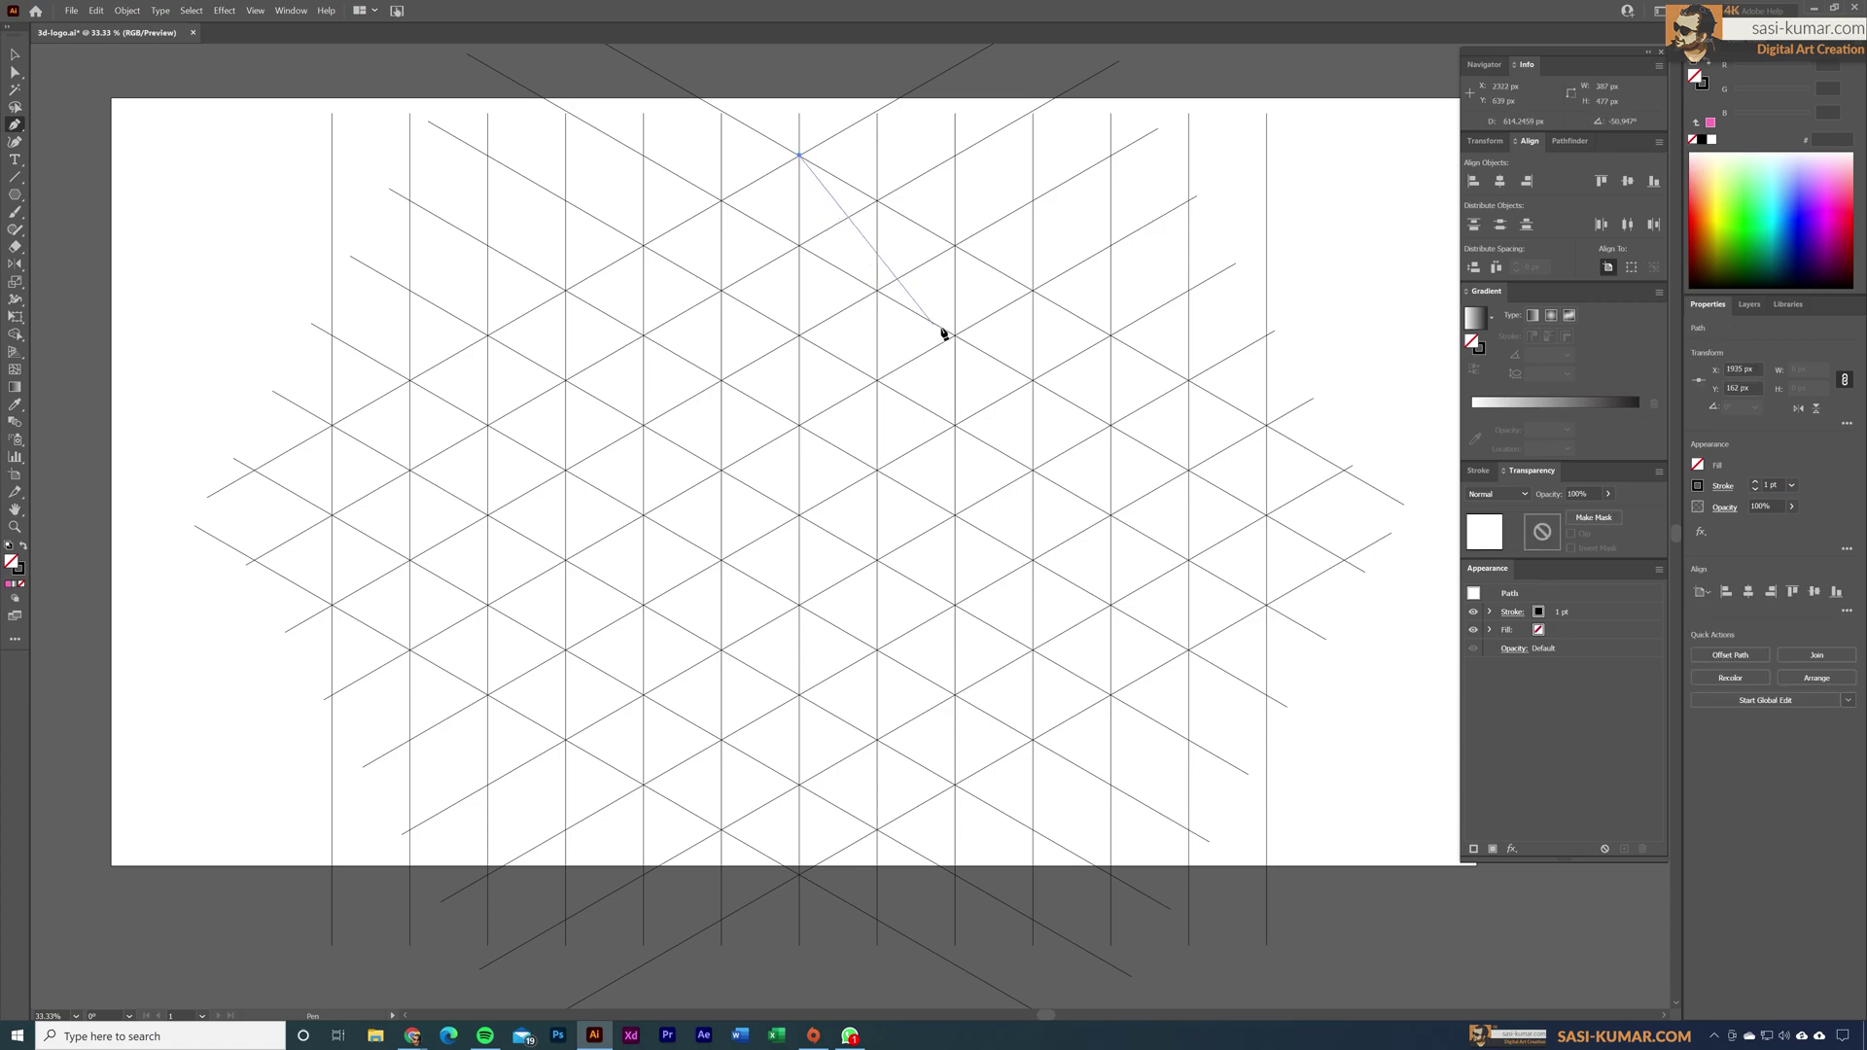
left_click(1034, 291)
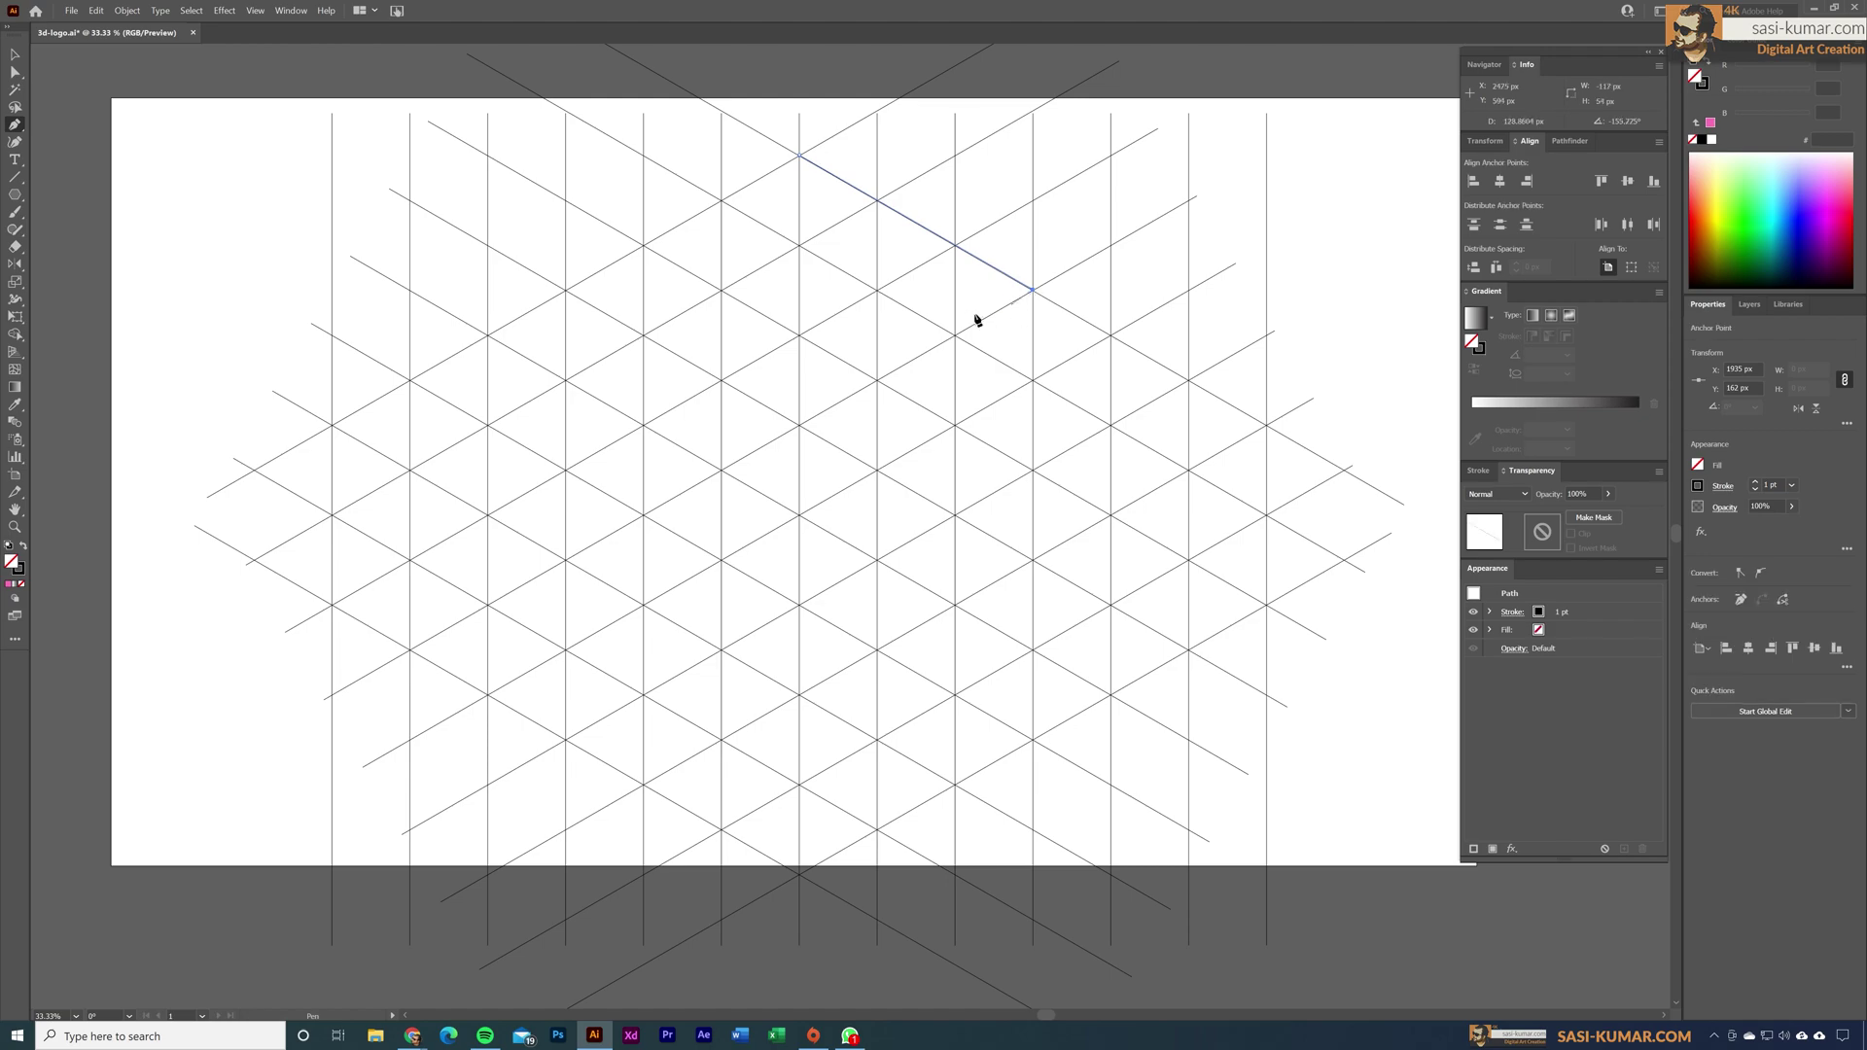
left_click(955, 335)
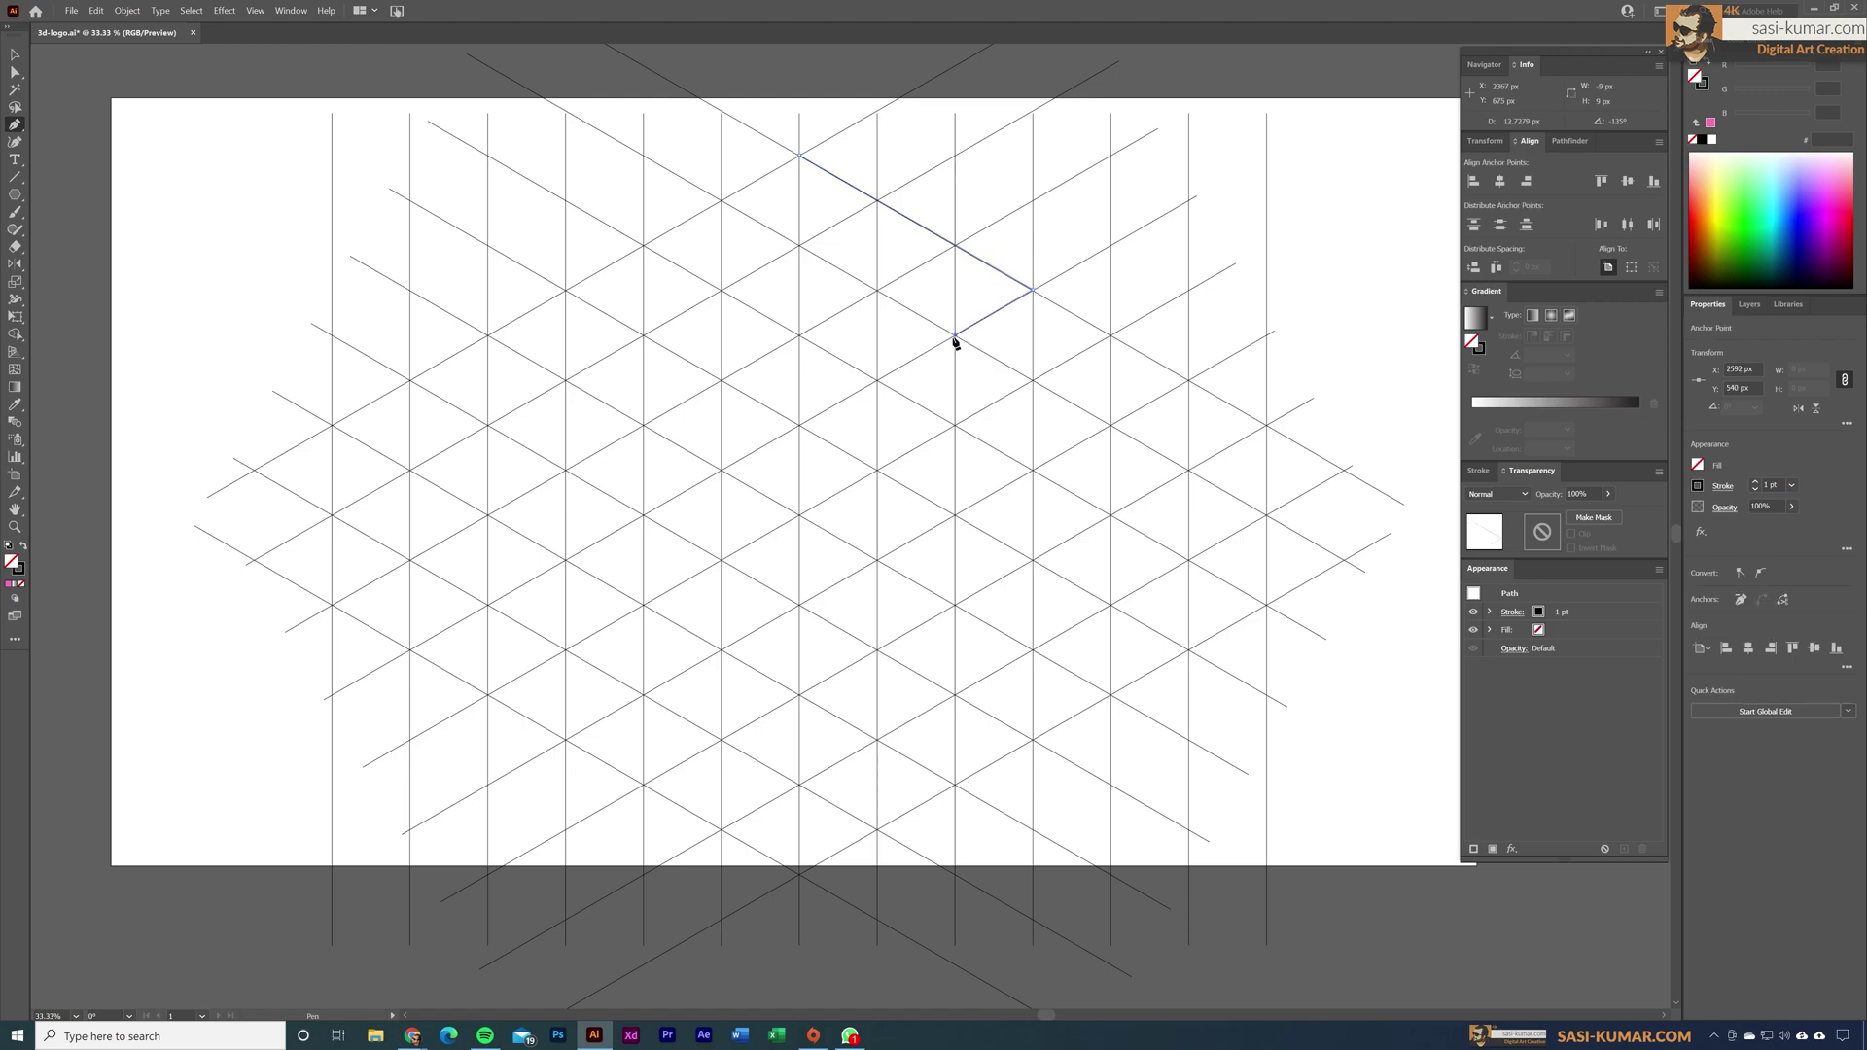
left_click(876, 290)
left_click(644, 428)
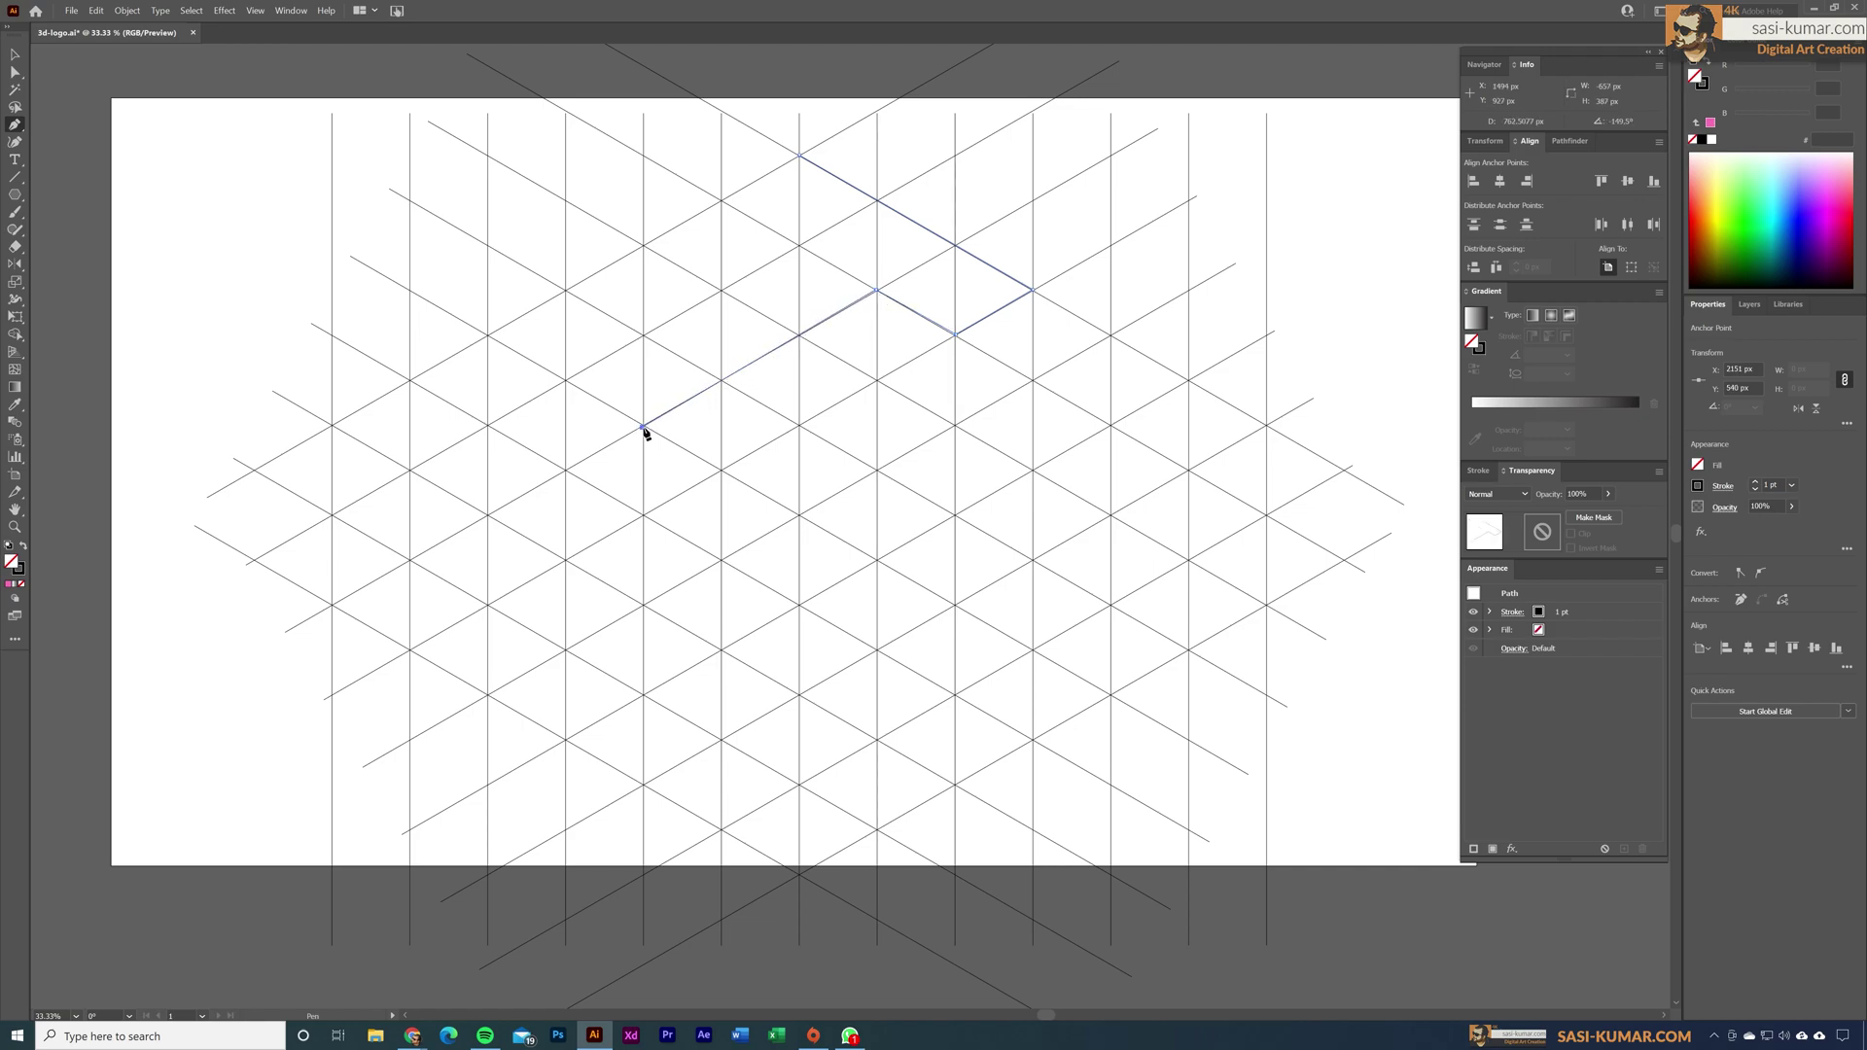
left_click(566, 380)
left_click(799, 248)
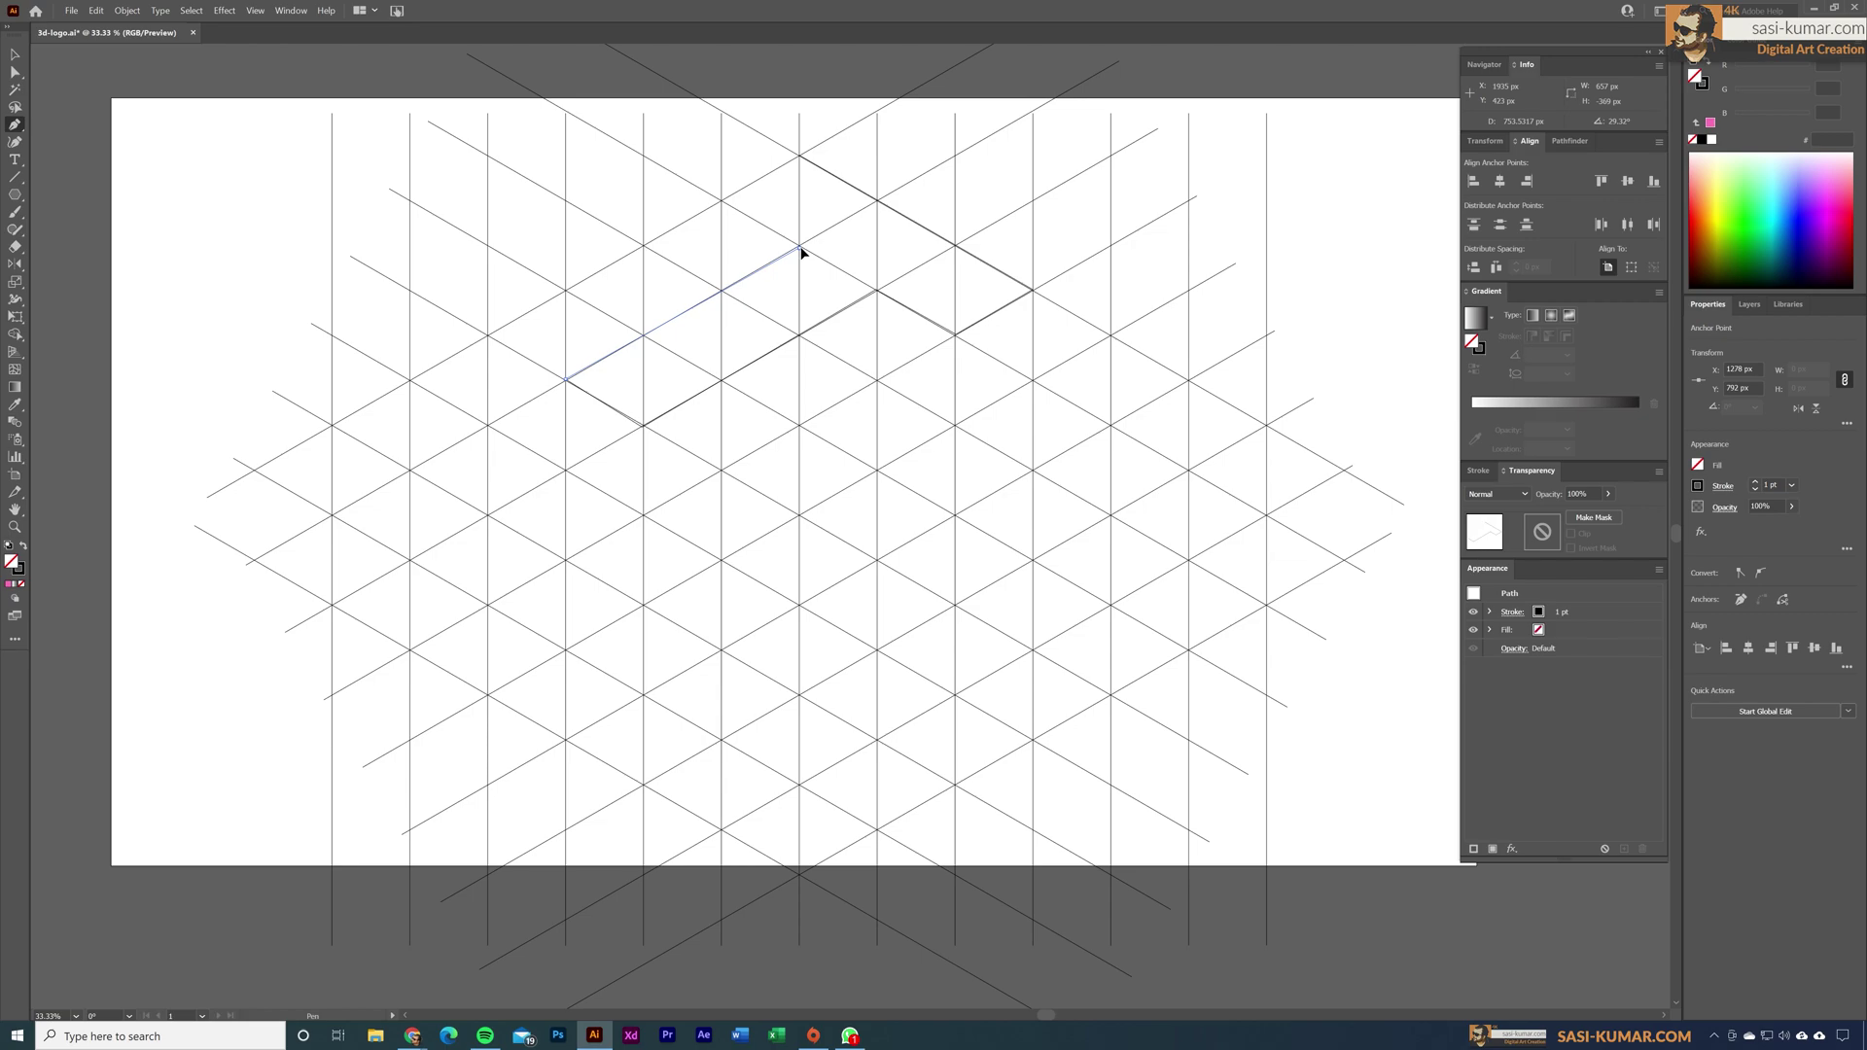
left_click(722, 202)
left_click(800, 157)
Step: Adjust the T shape's inner, left and lowest corner points onto the exact grid intersections
left_click(15, 71)
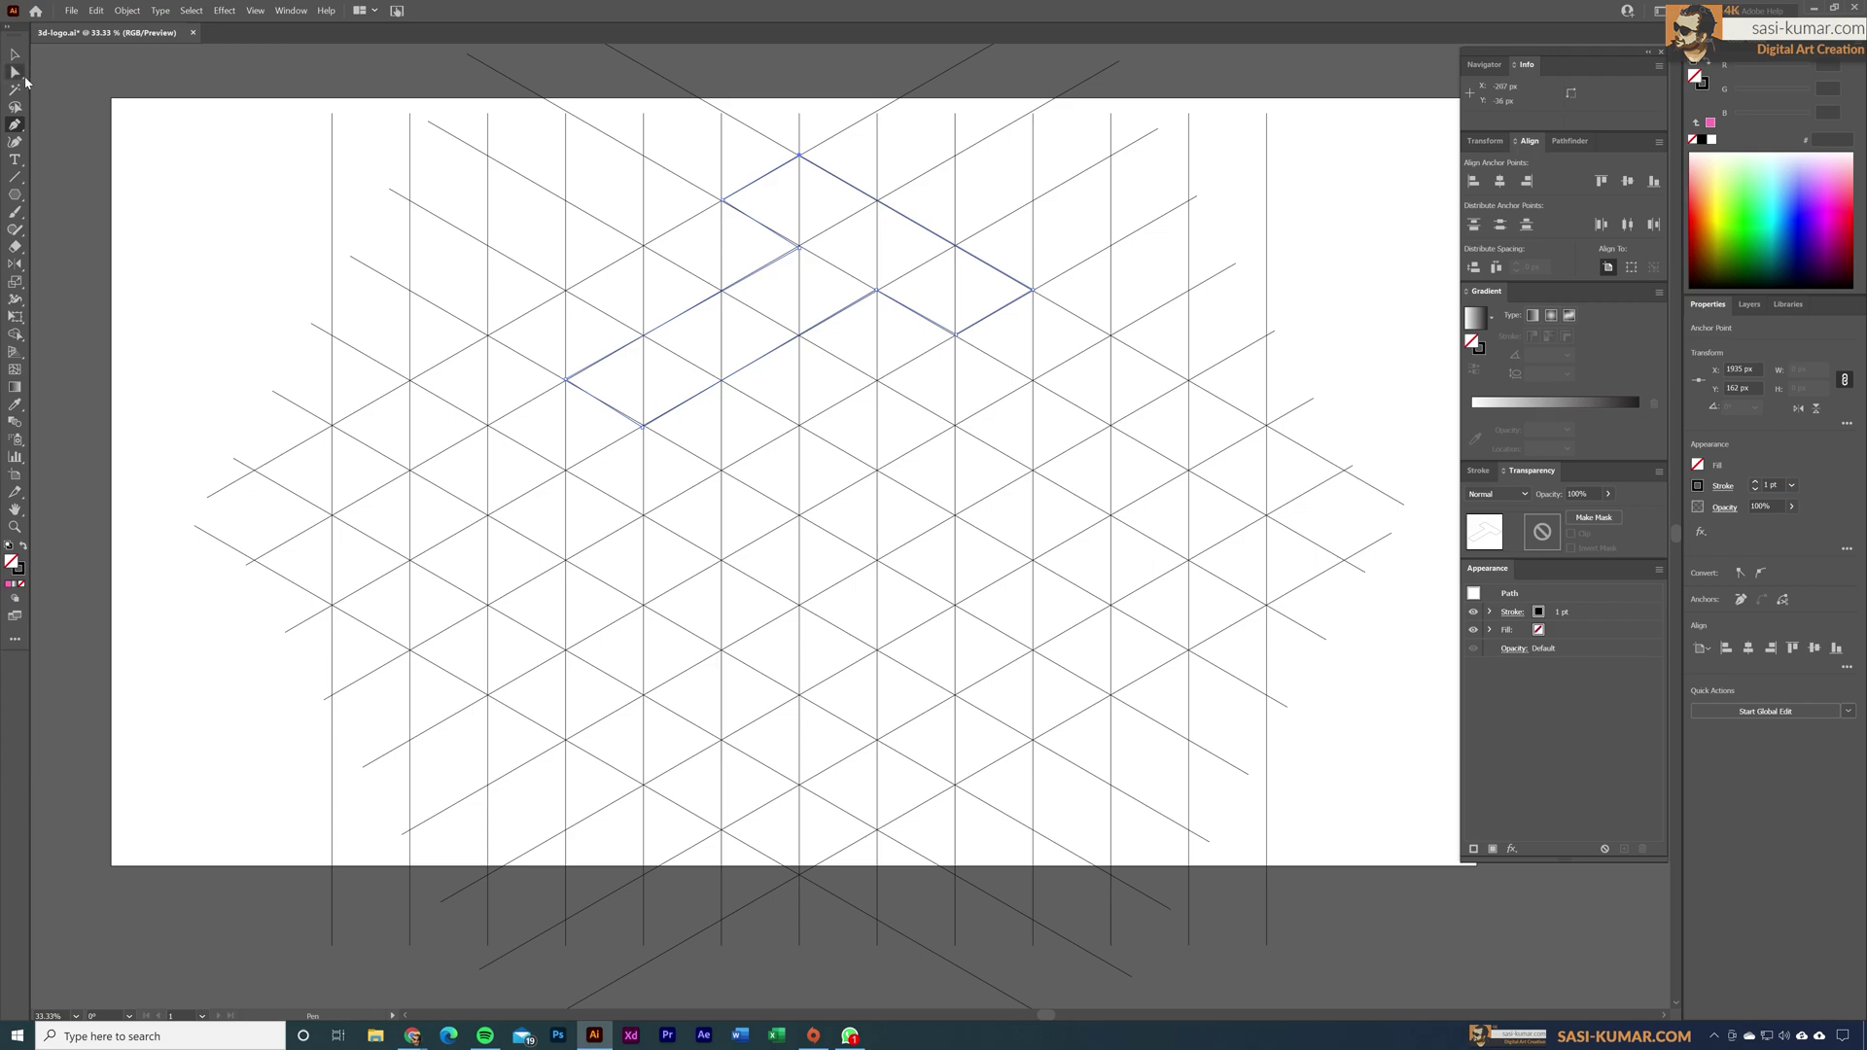
left_click(799, 249)
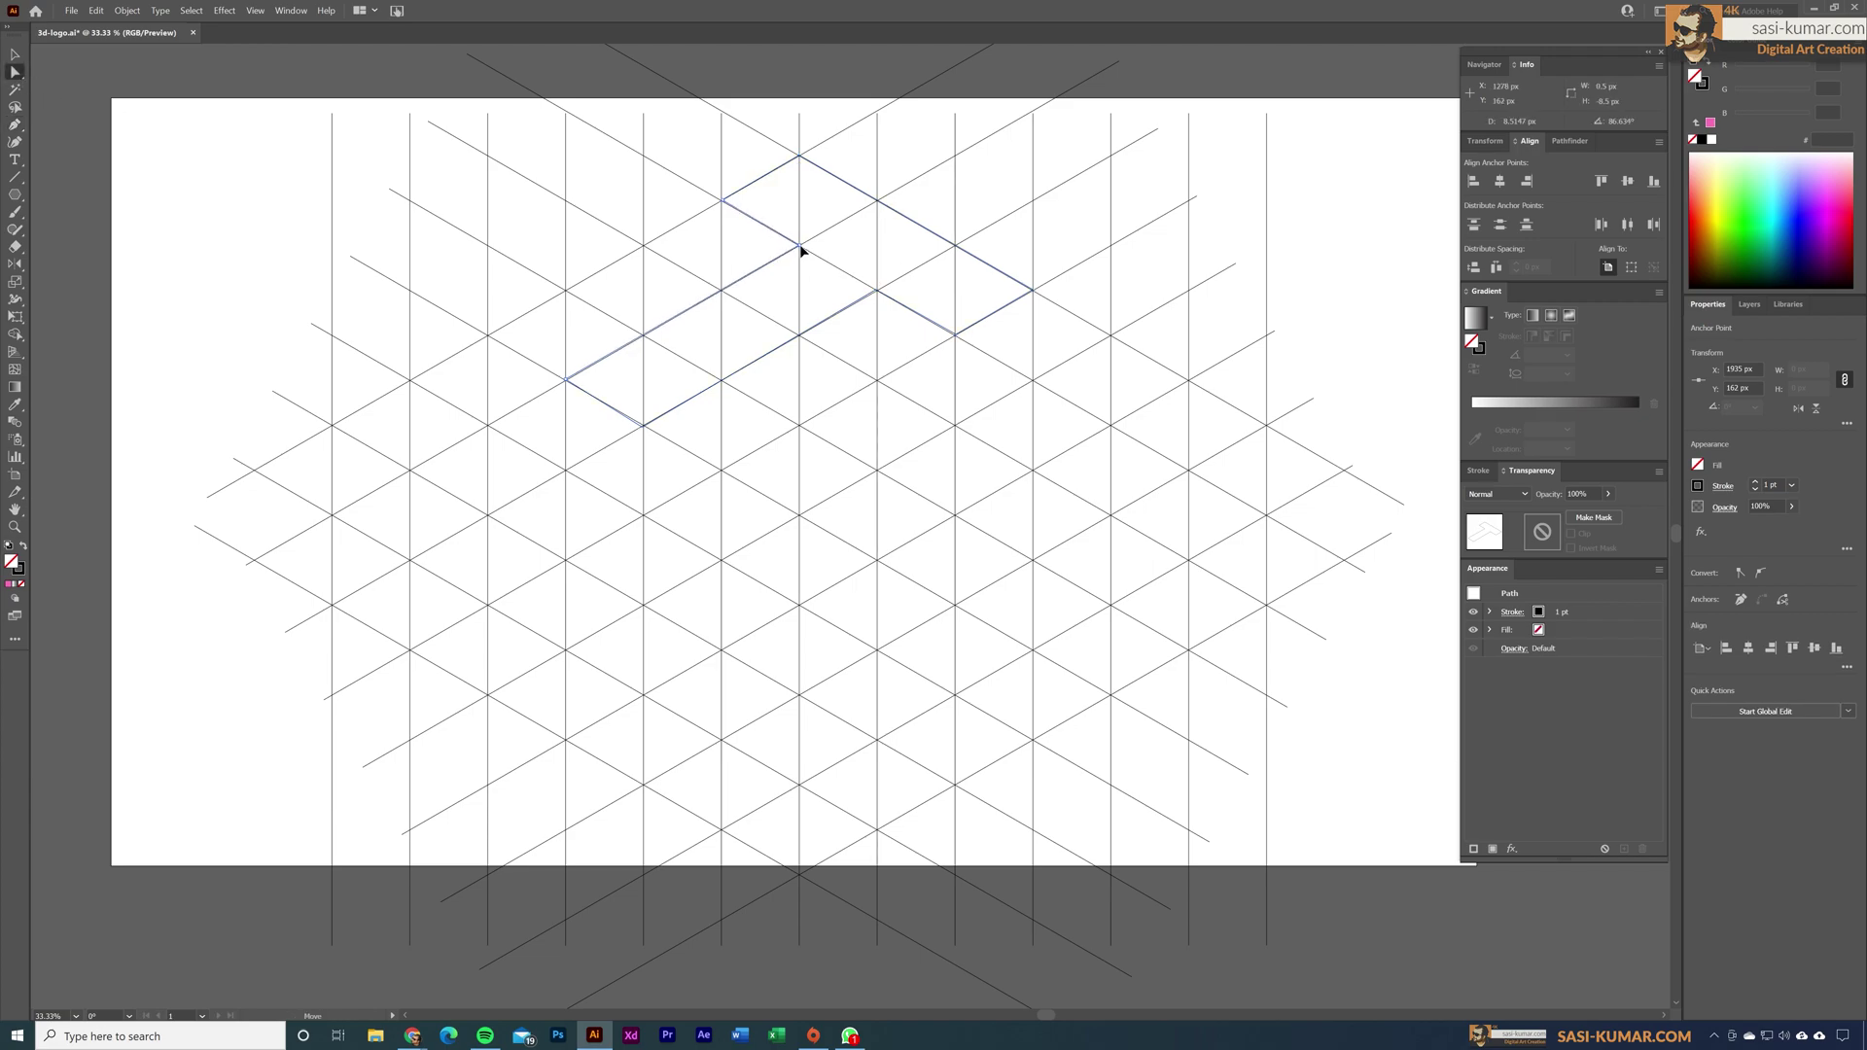
left_click(567, 381, "shift")
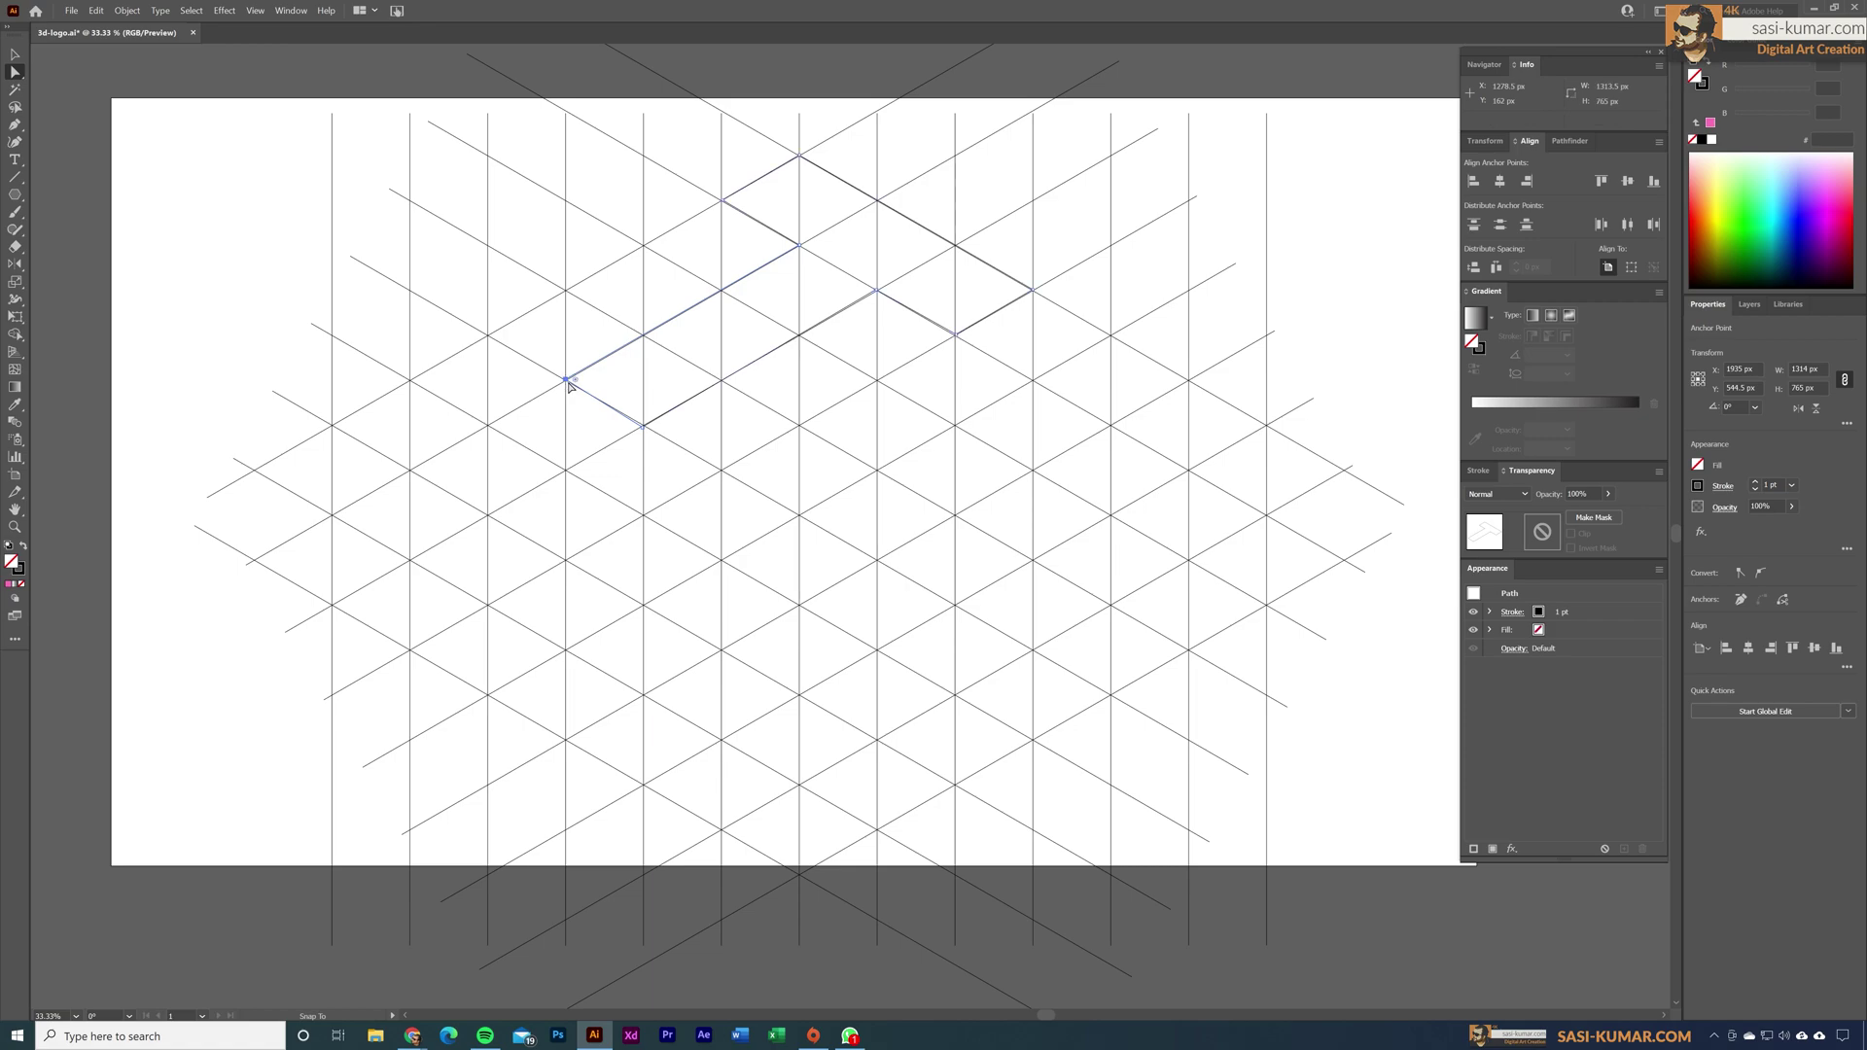
left_click(643, 426, "shift")
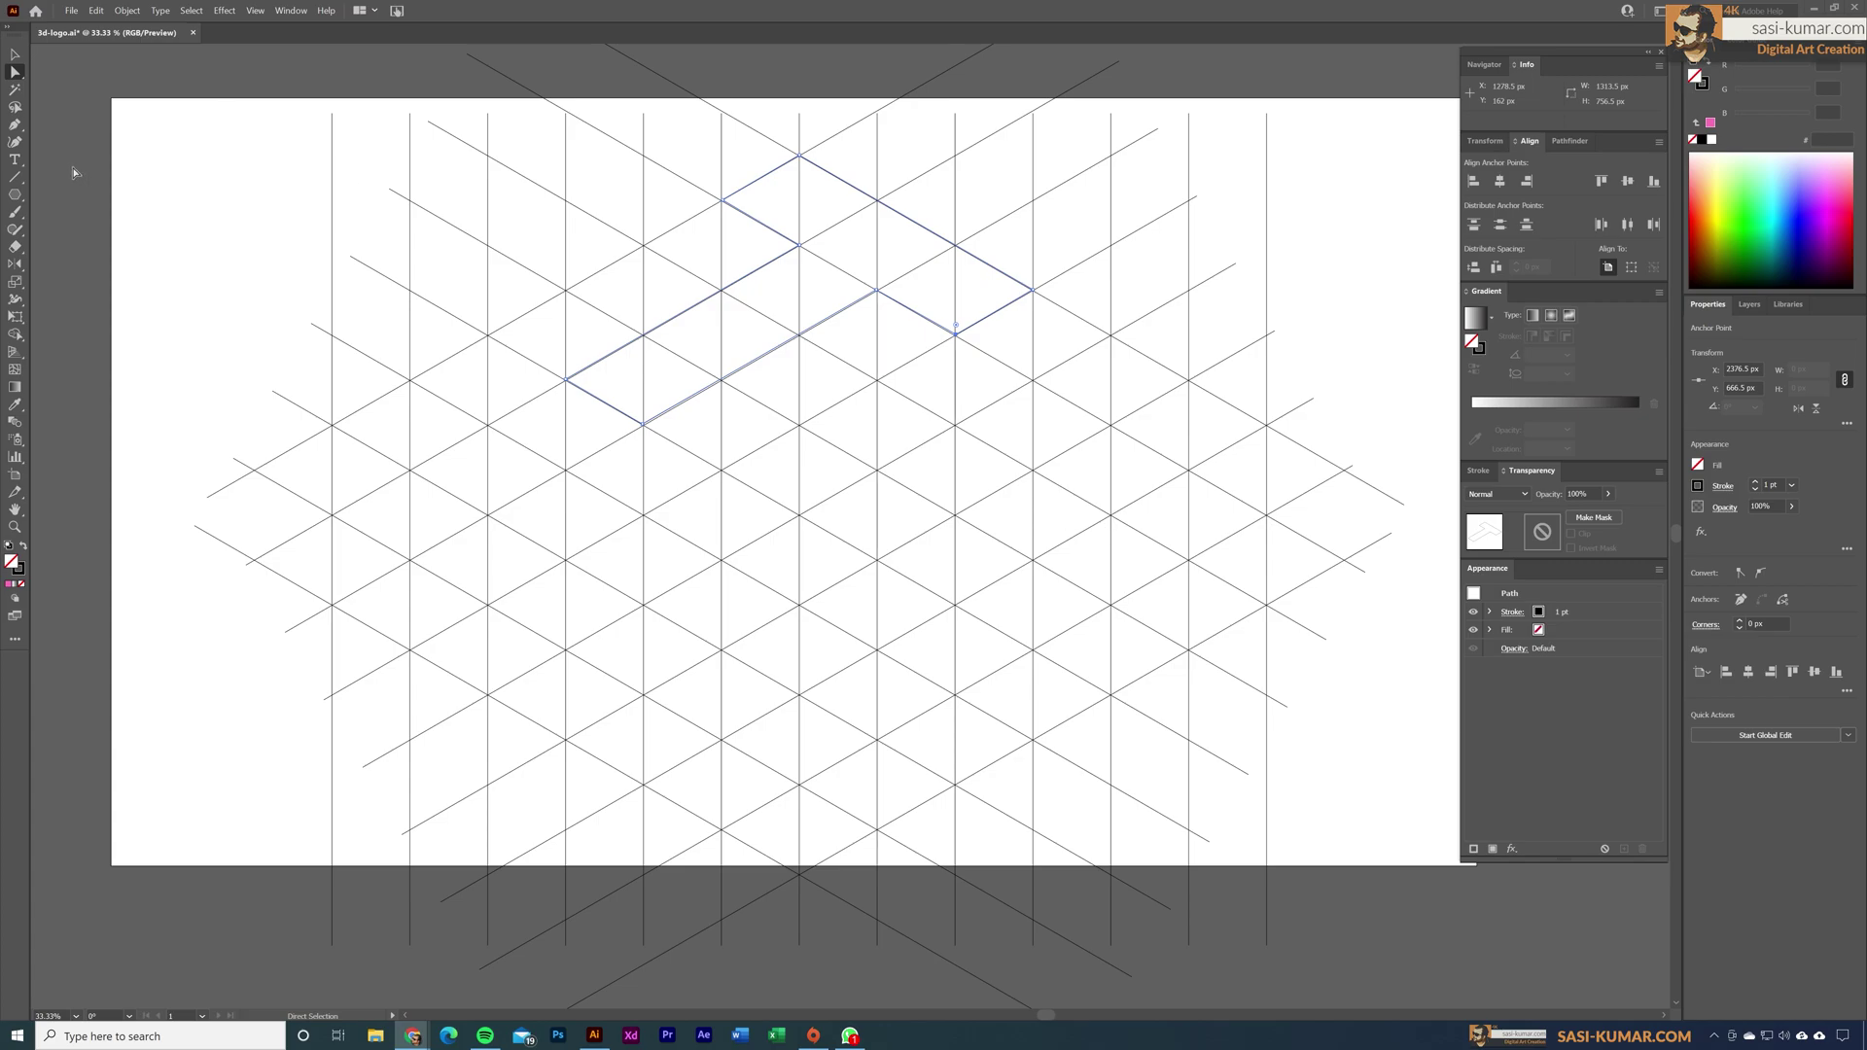
Step: Draw a closed, upside-down isometric T on the grid's vertical lines below the first shape, about 657 by 1269 px, and deselect it
left_click(16, 125)
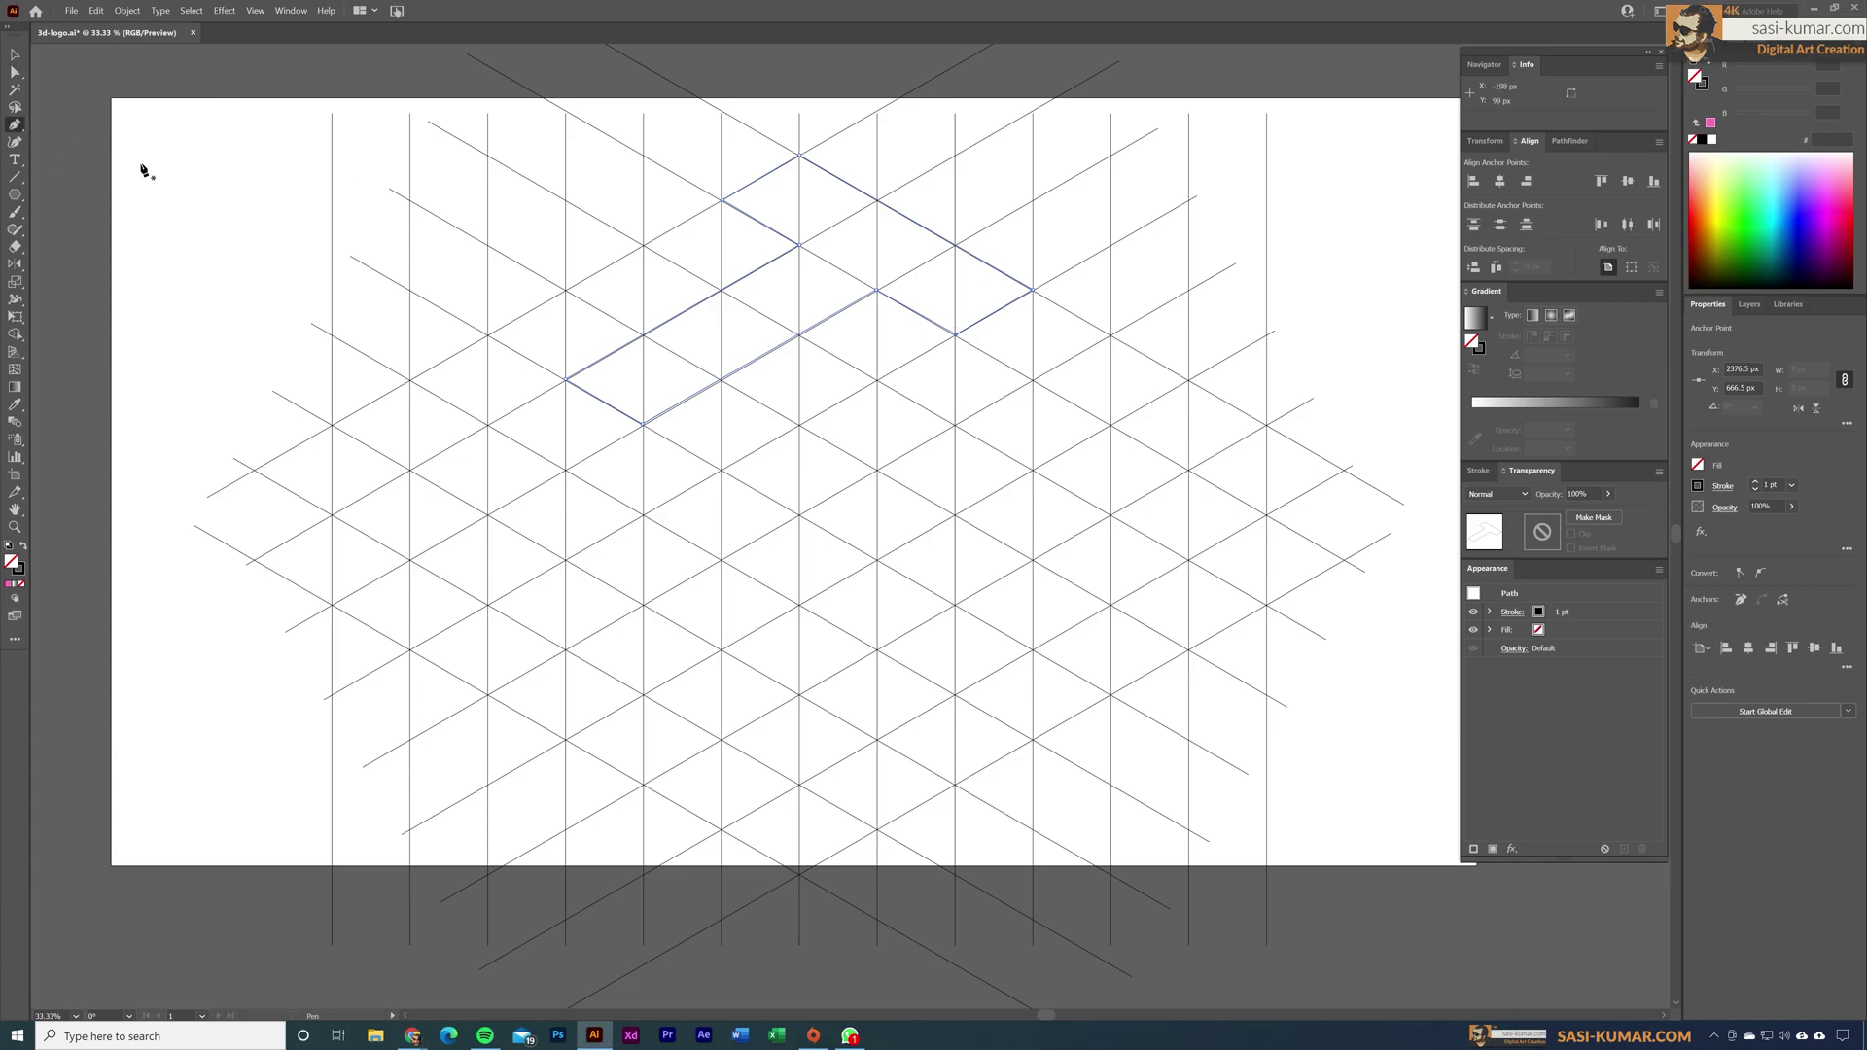
left_click(876, 381)
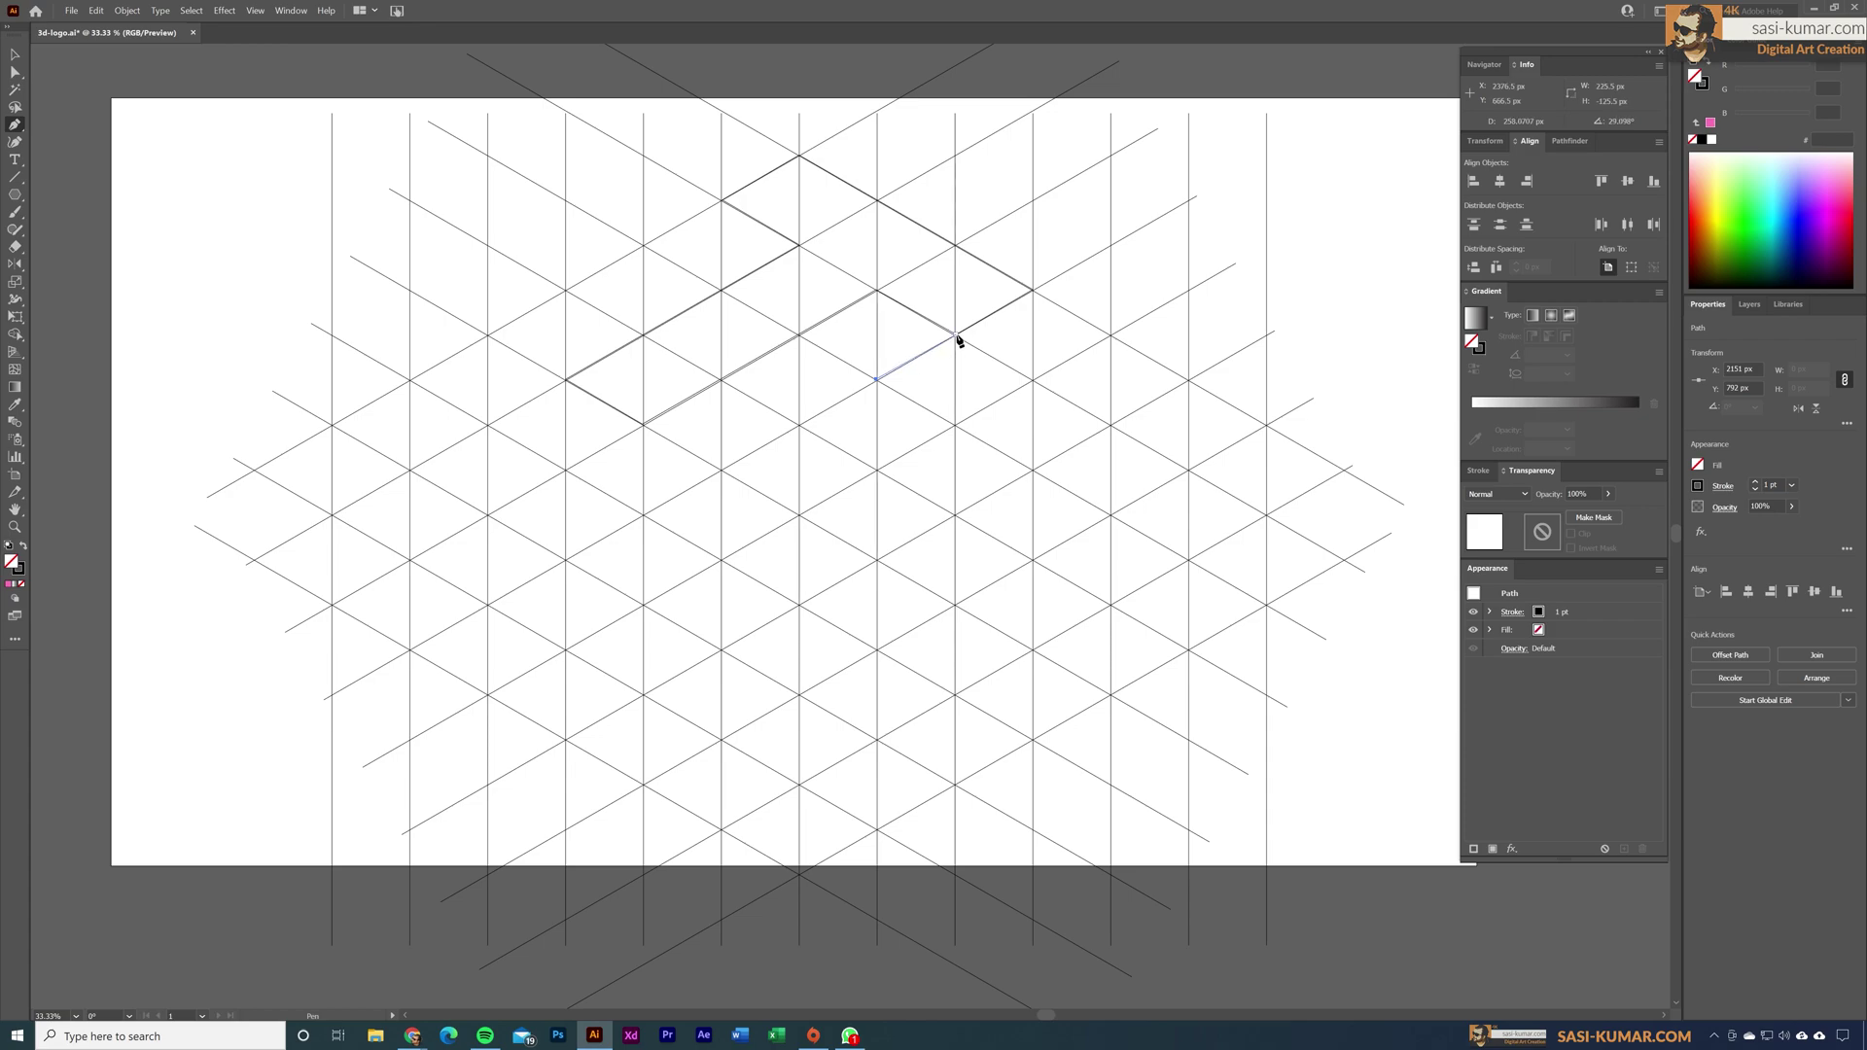
left_click(956, 336)
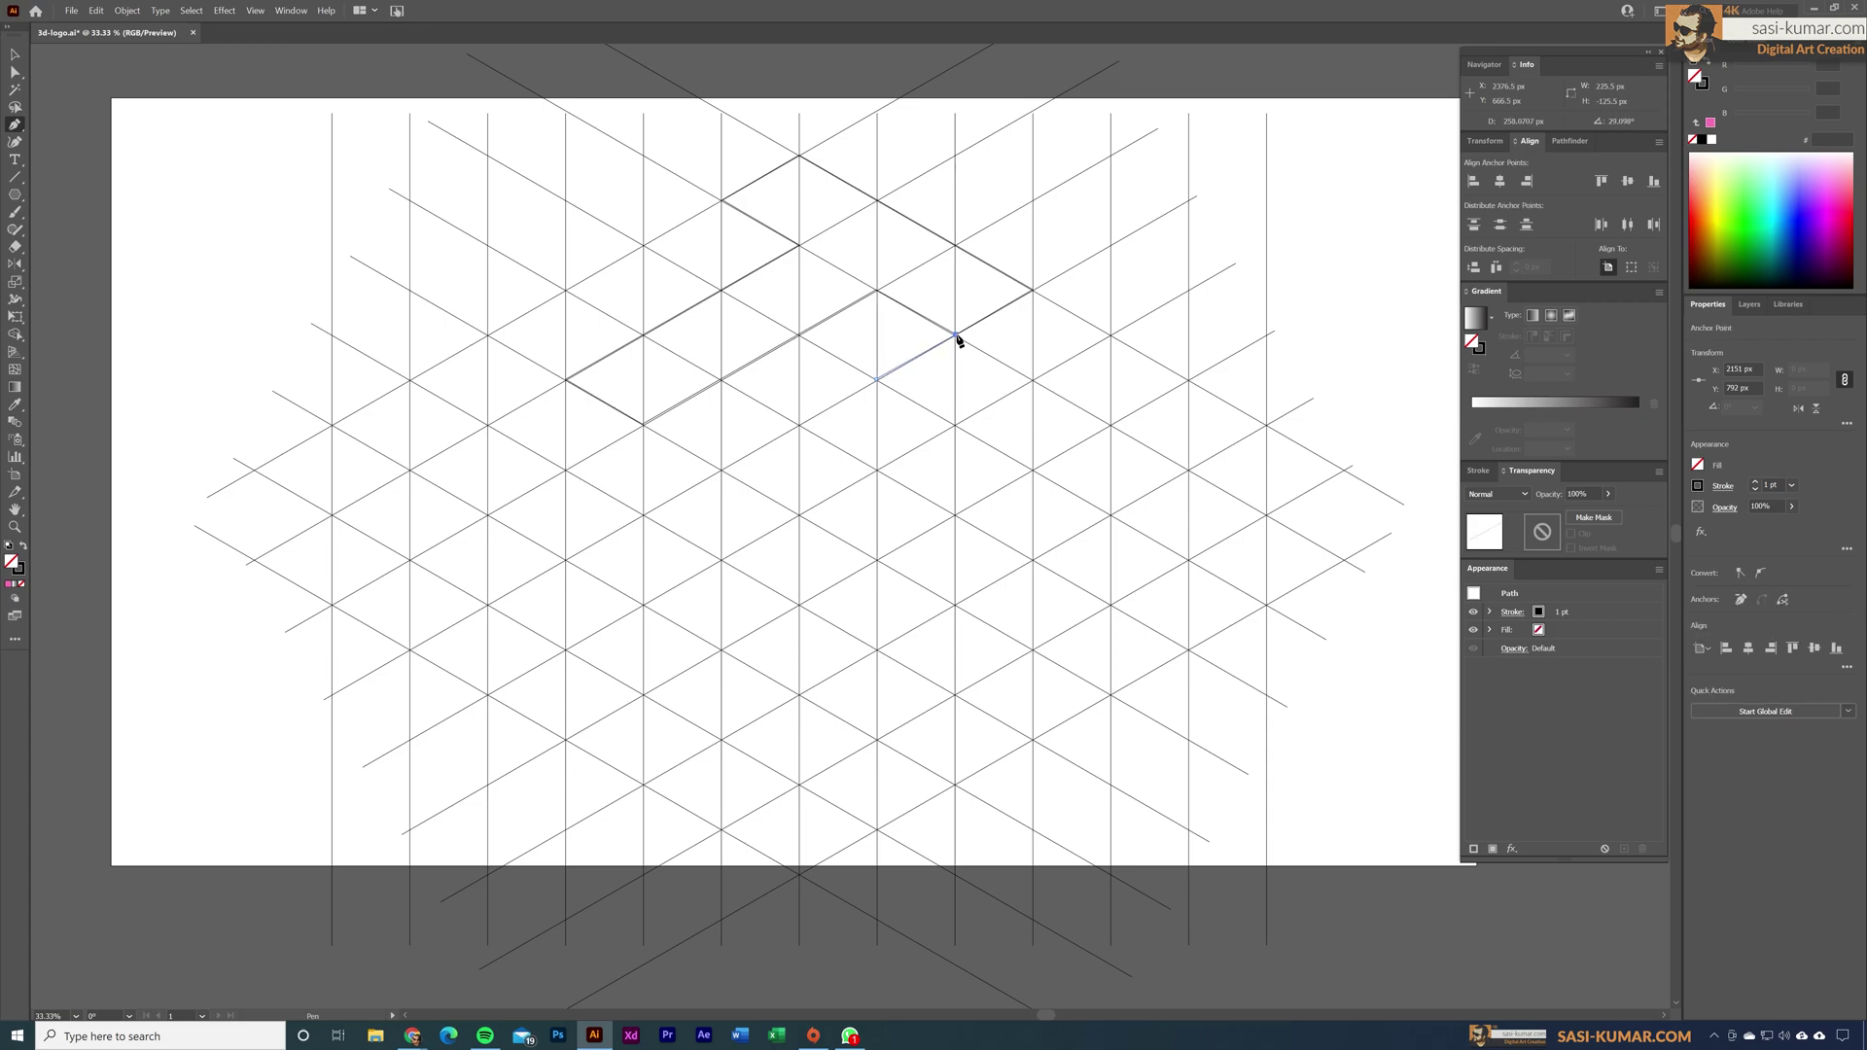
left_click(955, 605)
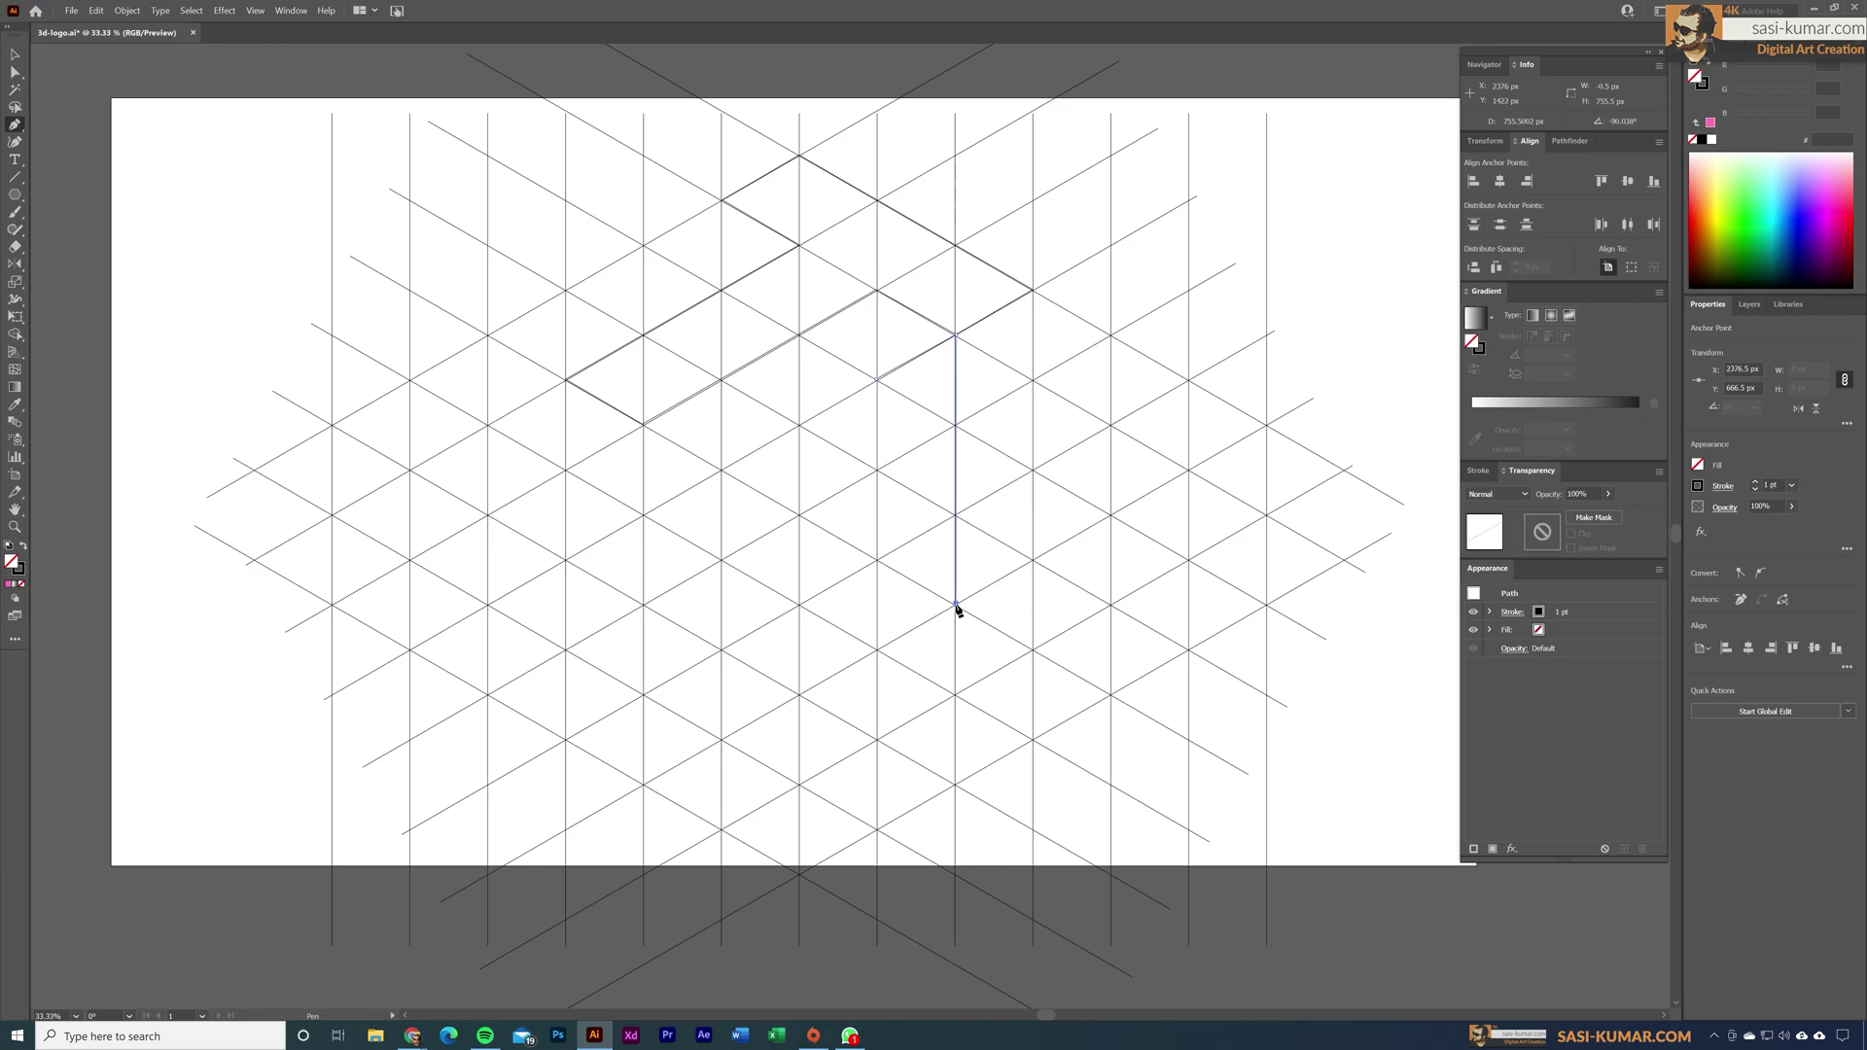
left_click(1032, 561)
left_click(1032, 650)
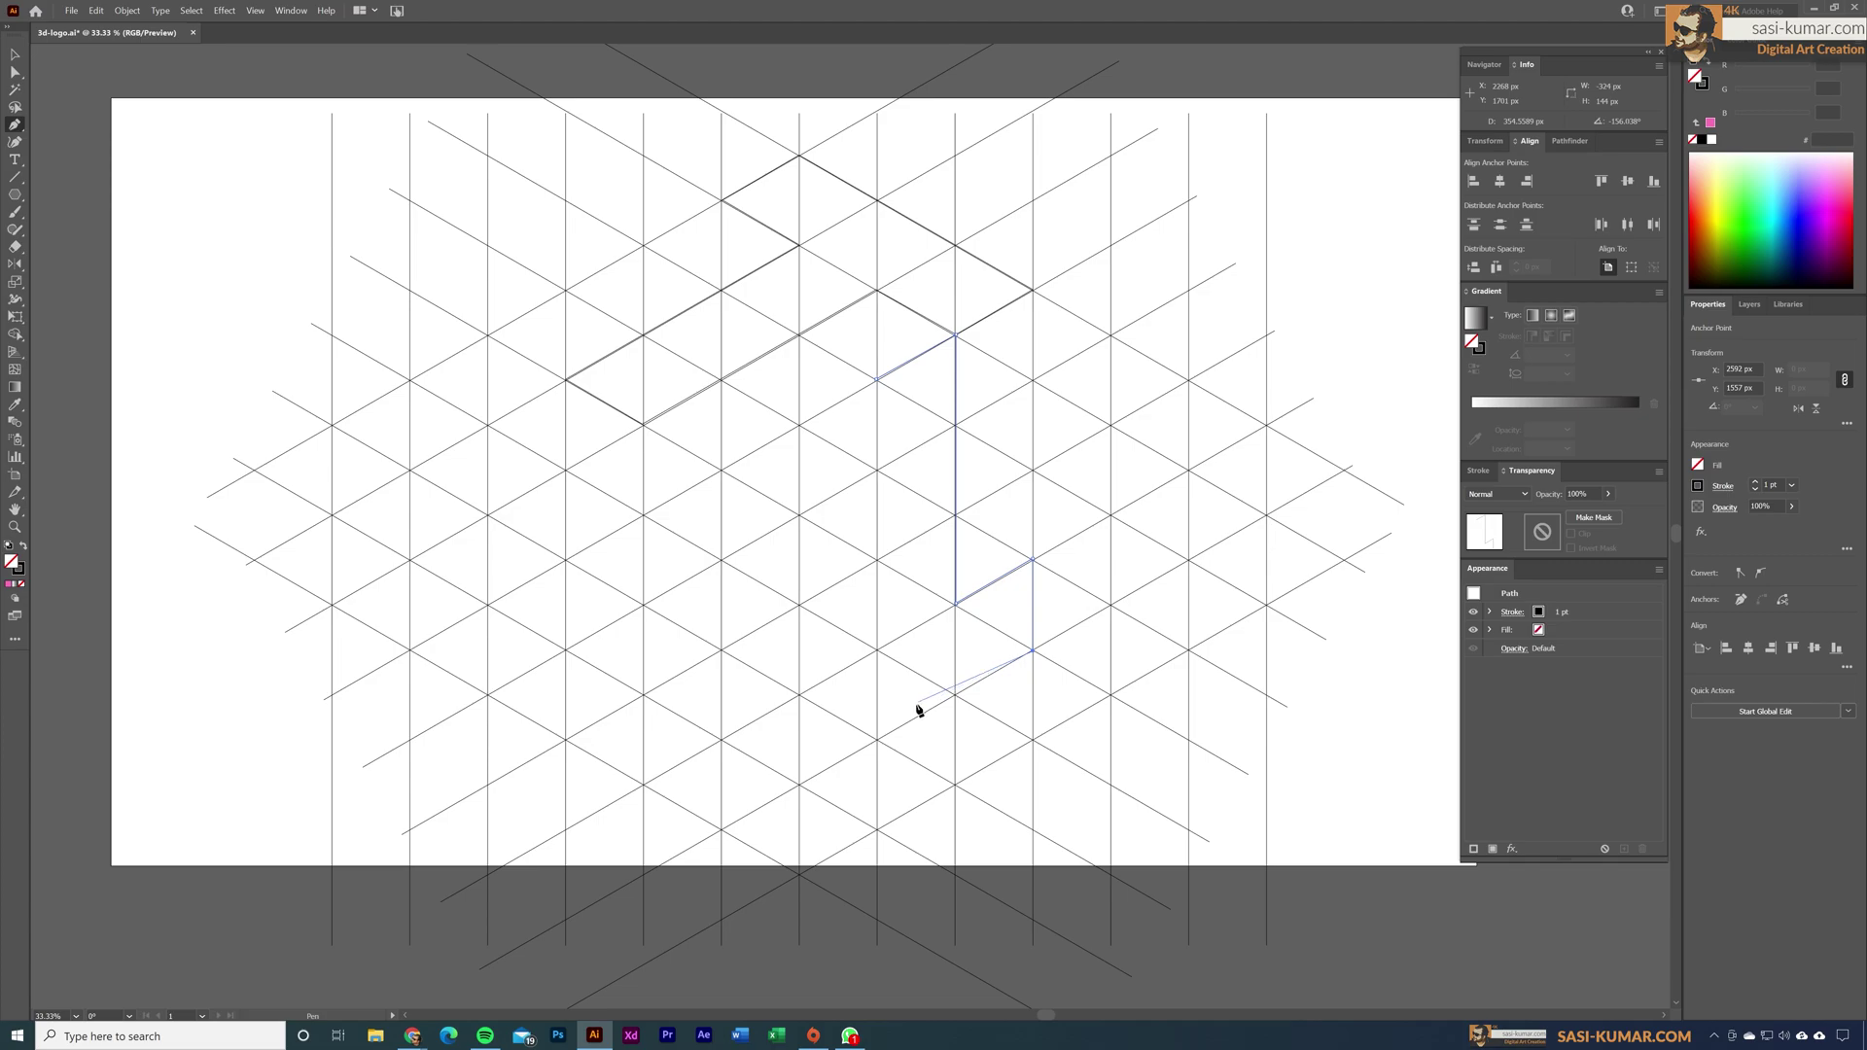
left_click(800, 787)
left_click(799, 697)
left_click(877, 650)
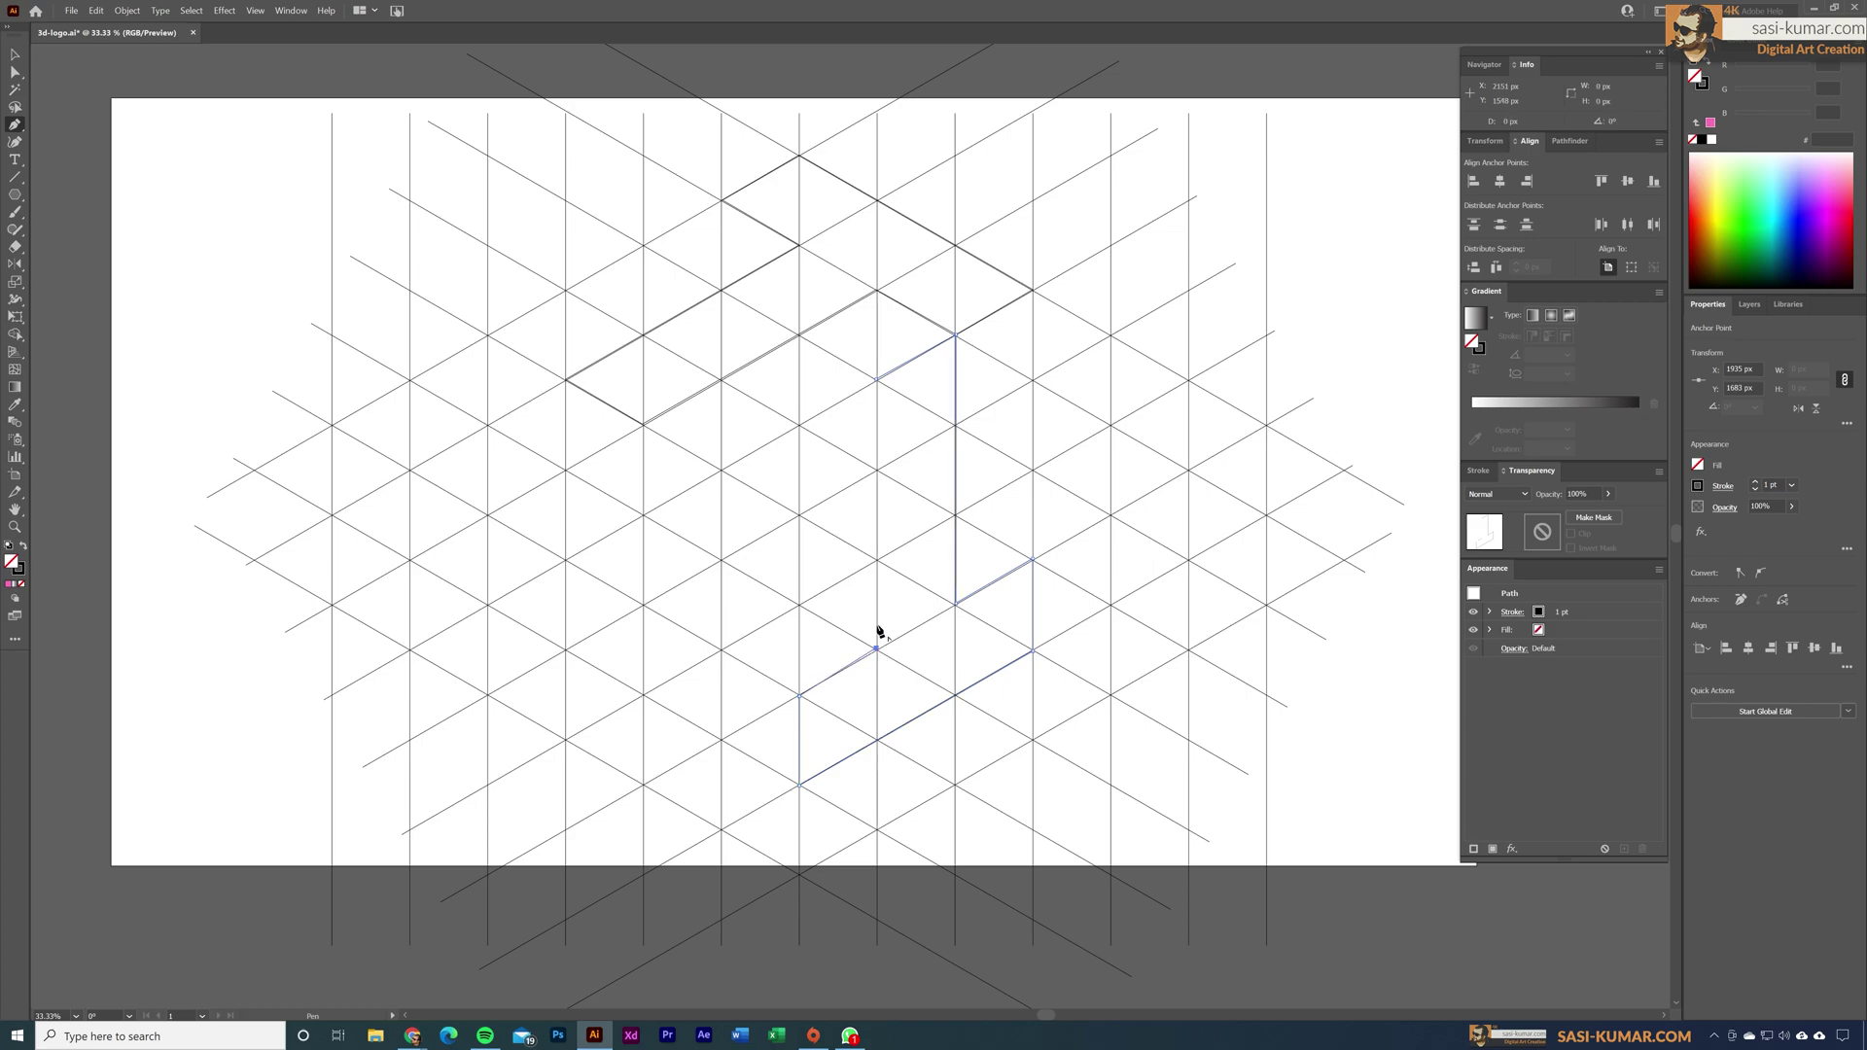
left_click(877, 381)
left_click(15, 54)
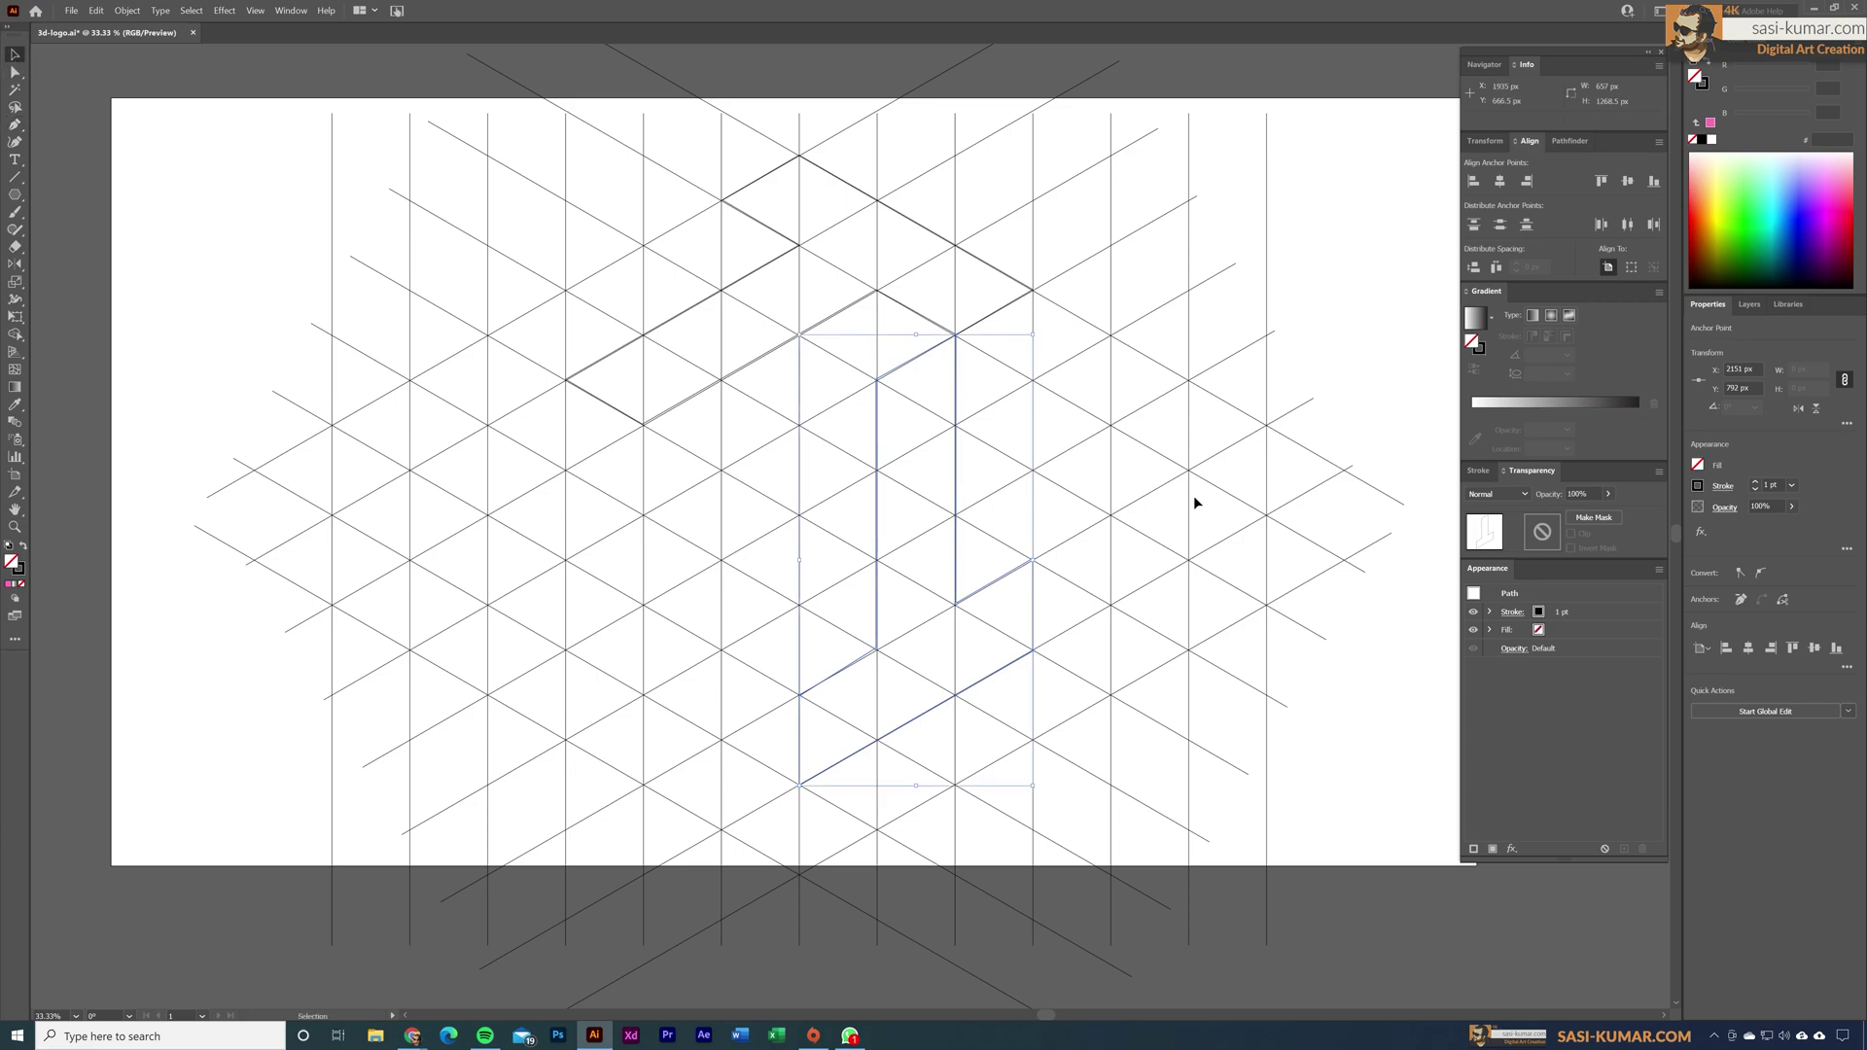
left_click(1143, 295)
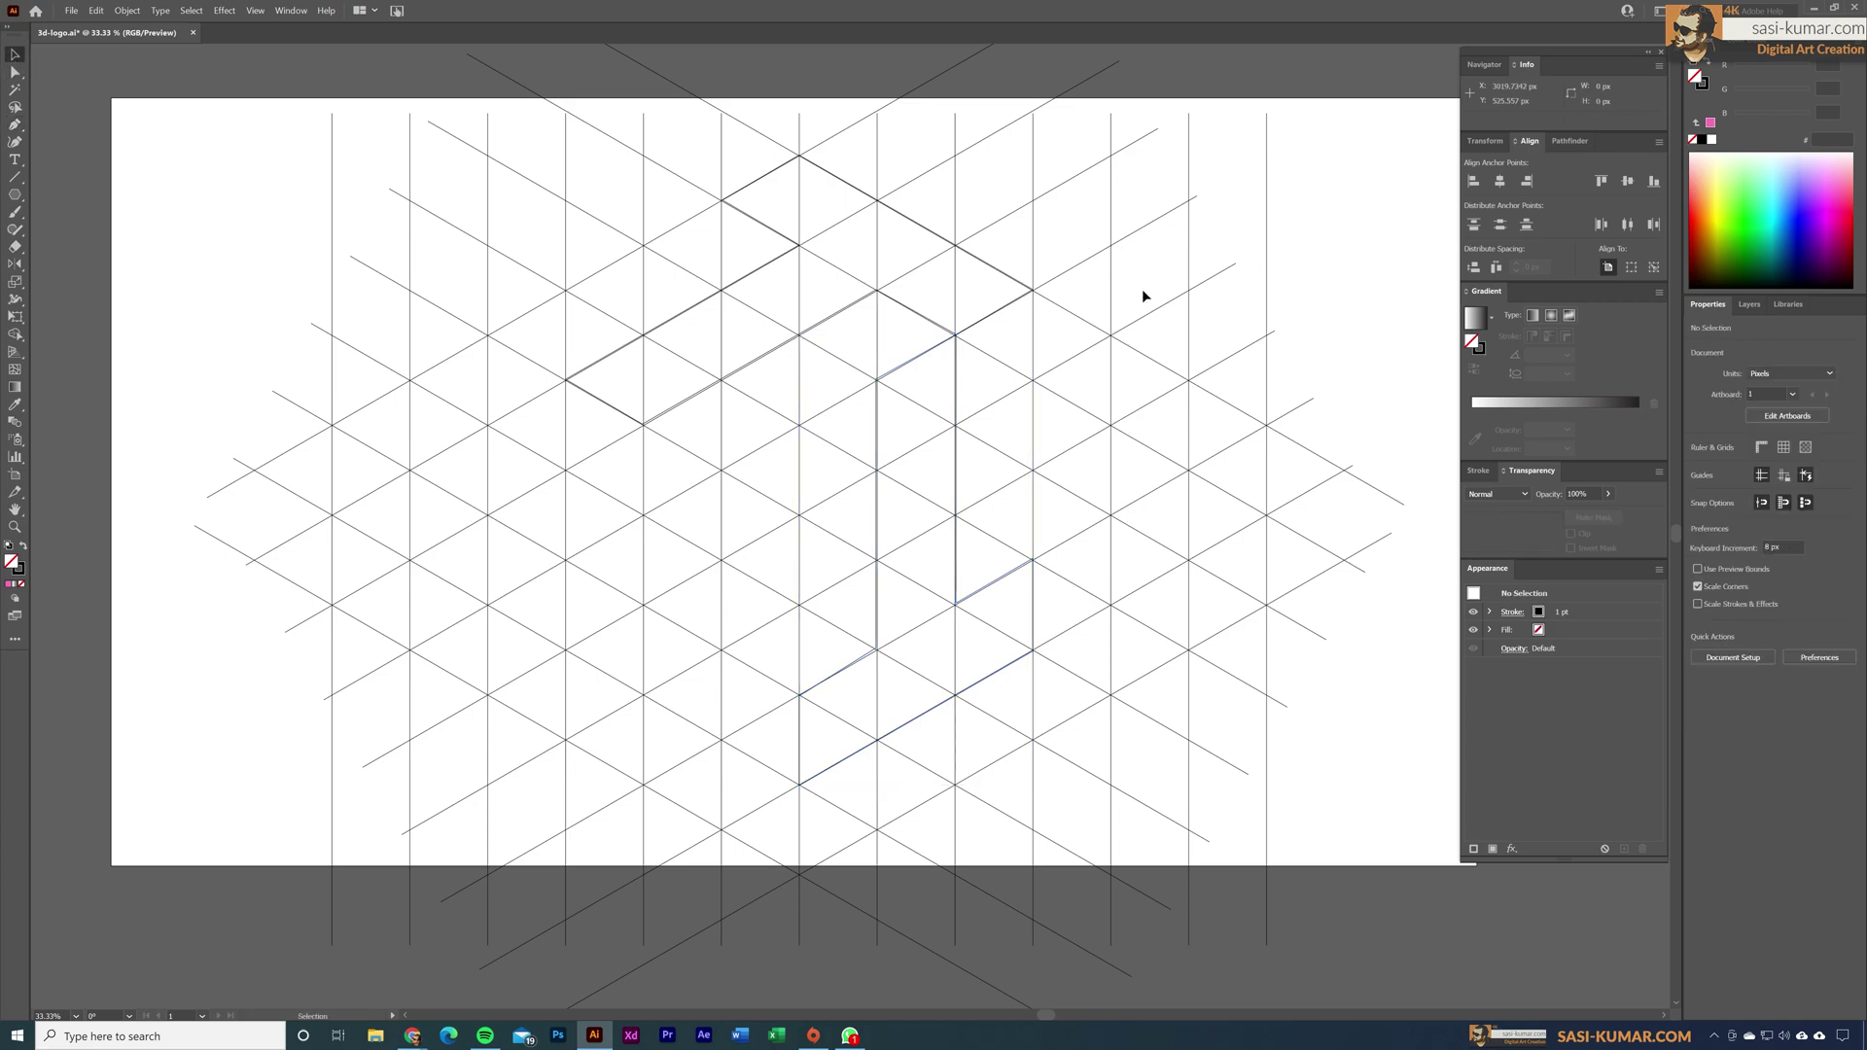
Step: Fill the upper isometric T with pink and the upside-down T below it with blue, leaving both deselected
left_click(1014, 283)
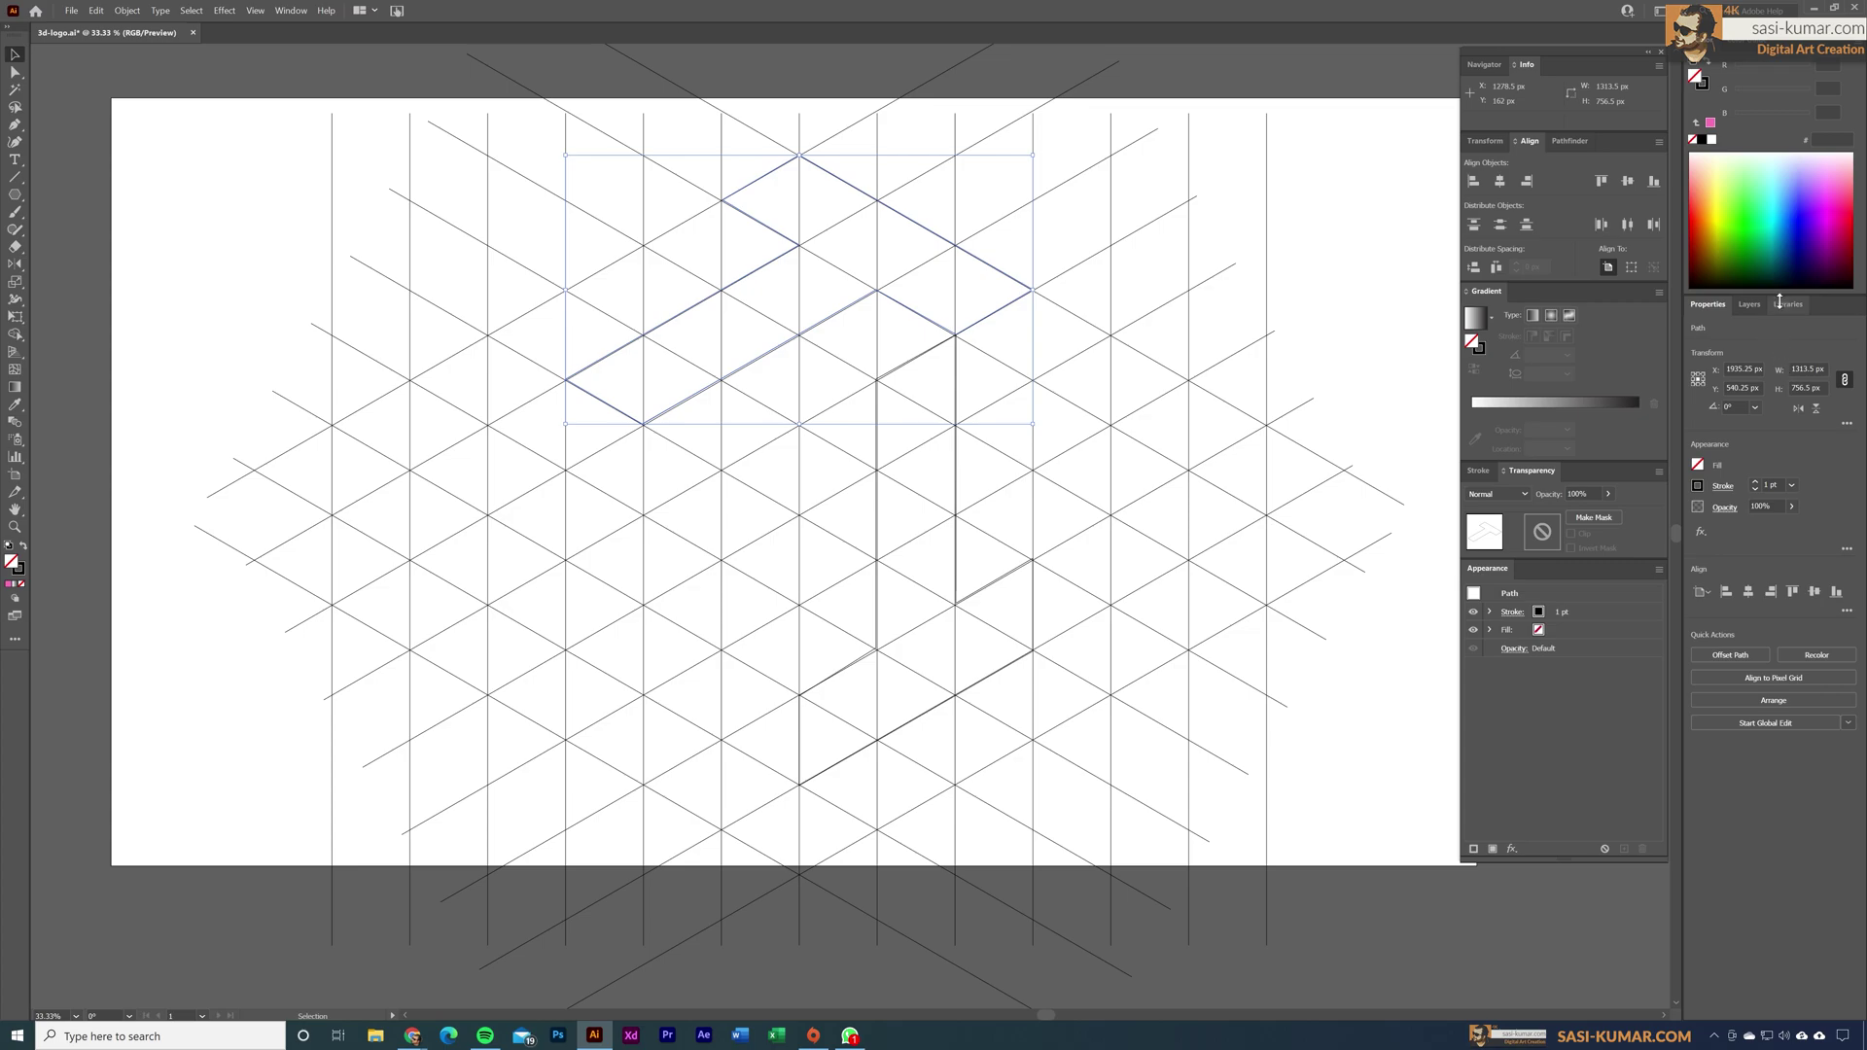
left_click(1845, 208)
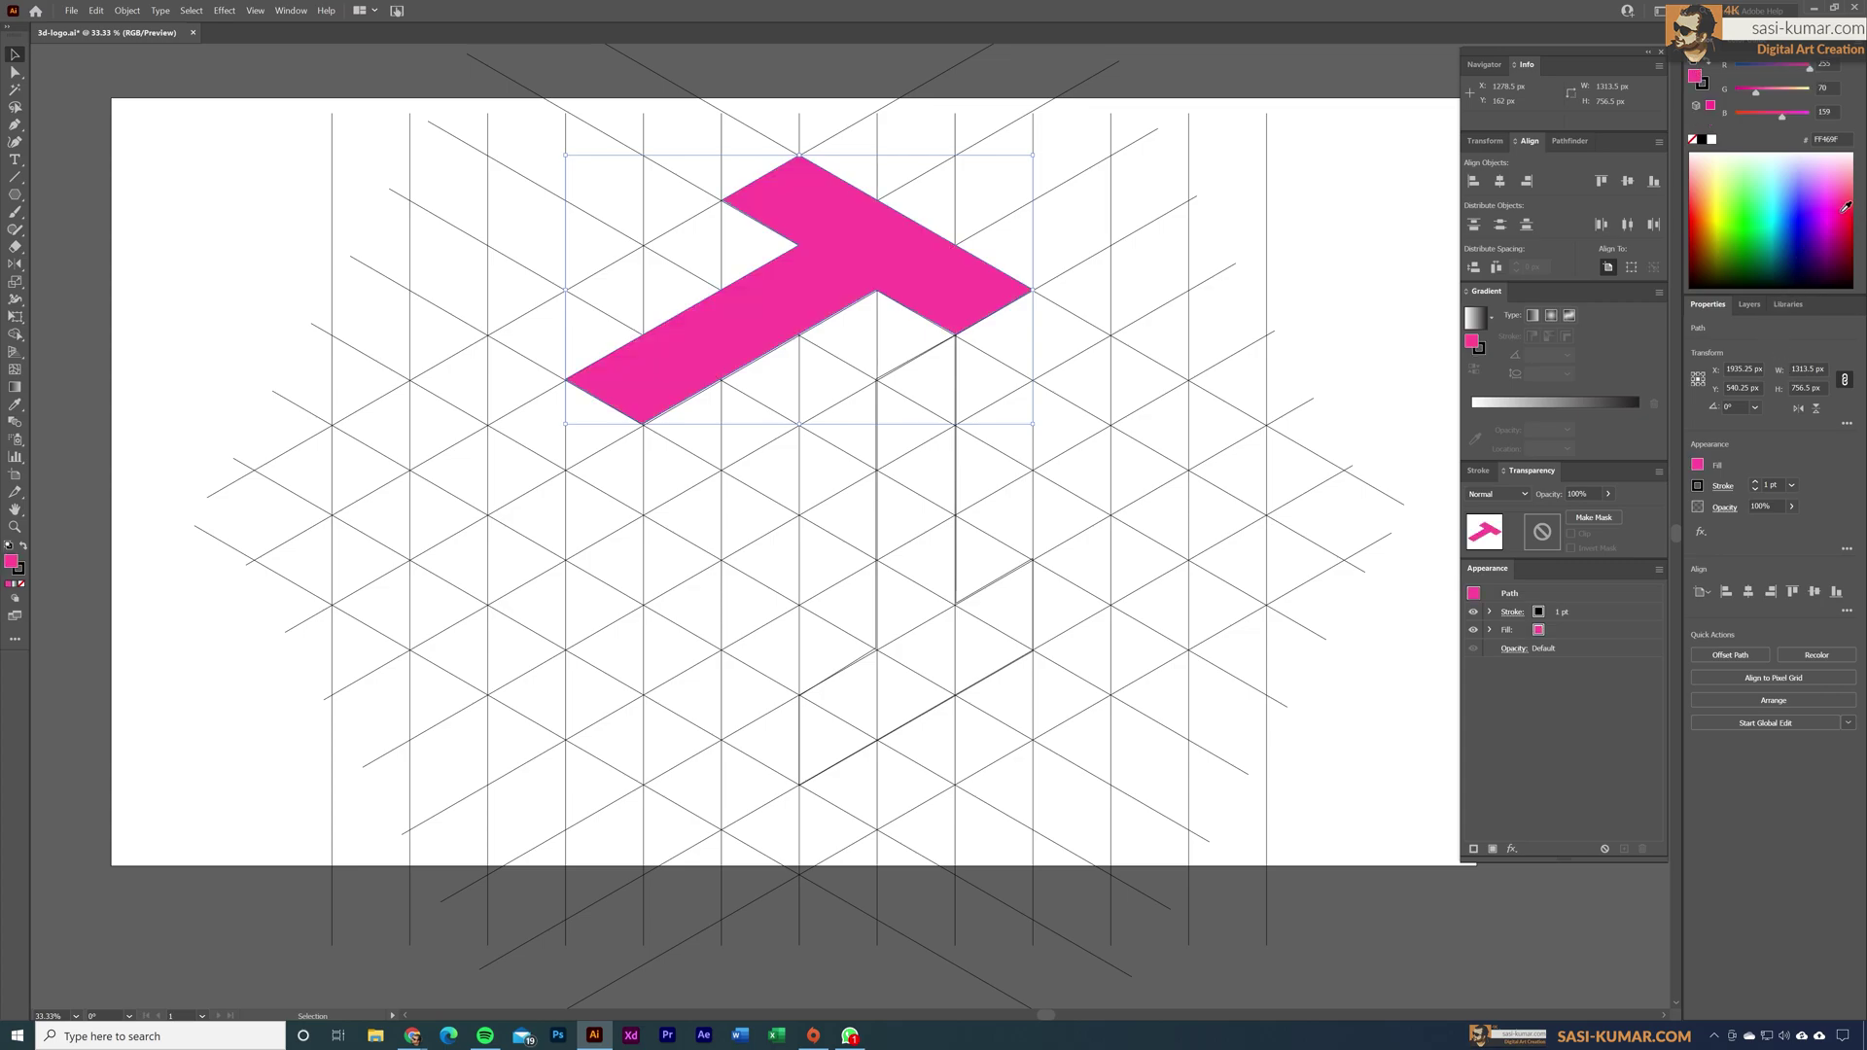
left_click(986, 585)
left_click(1804, 229)
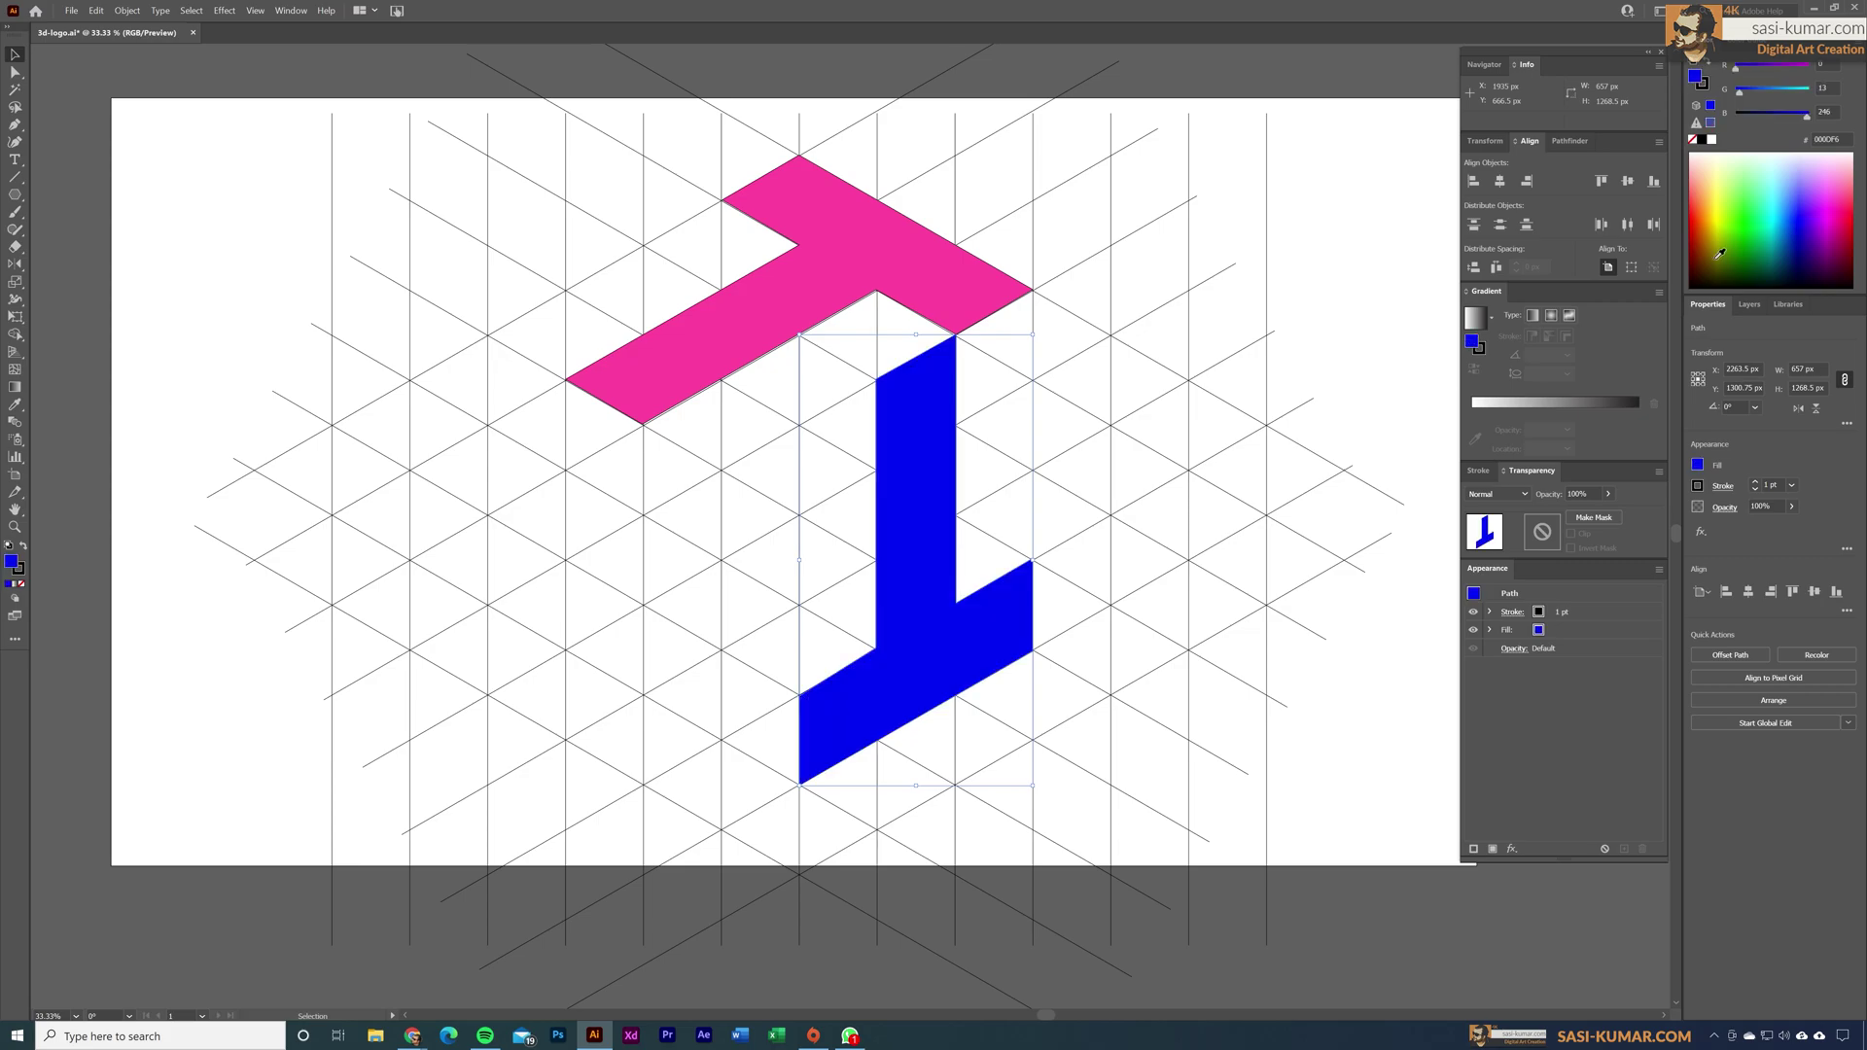
left_click(1319, 234)
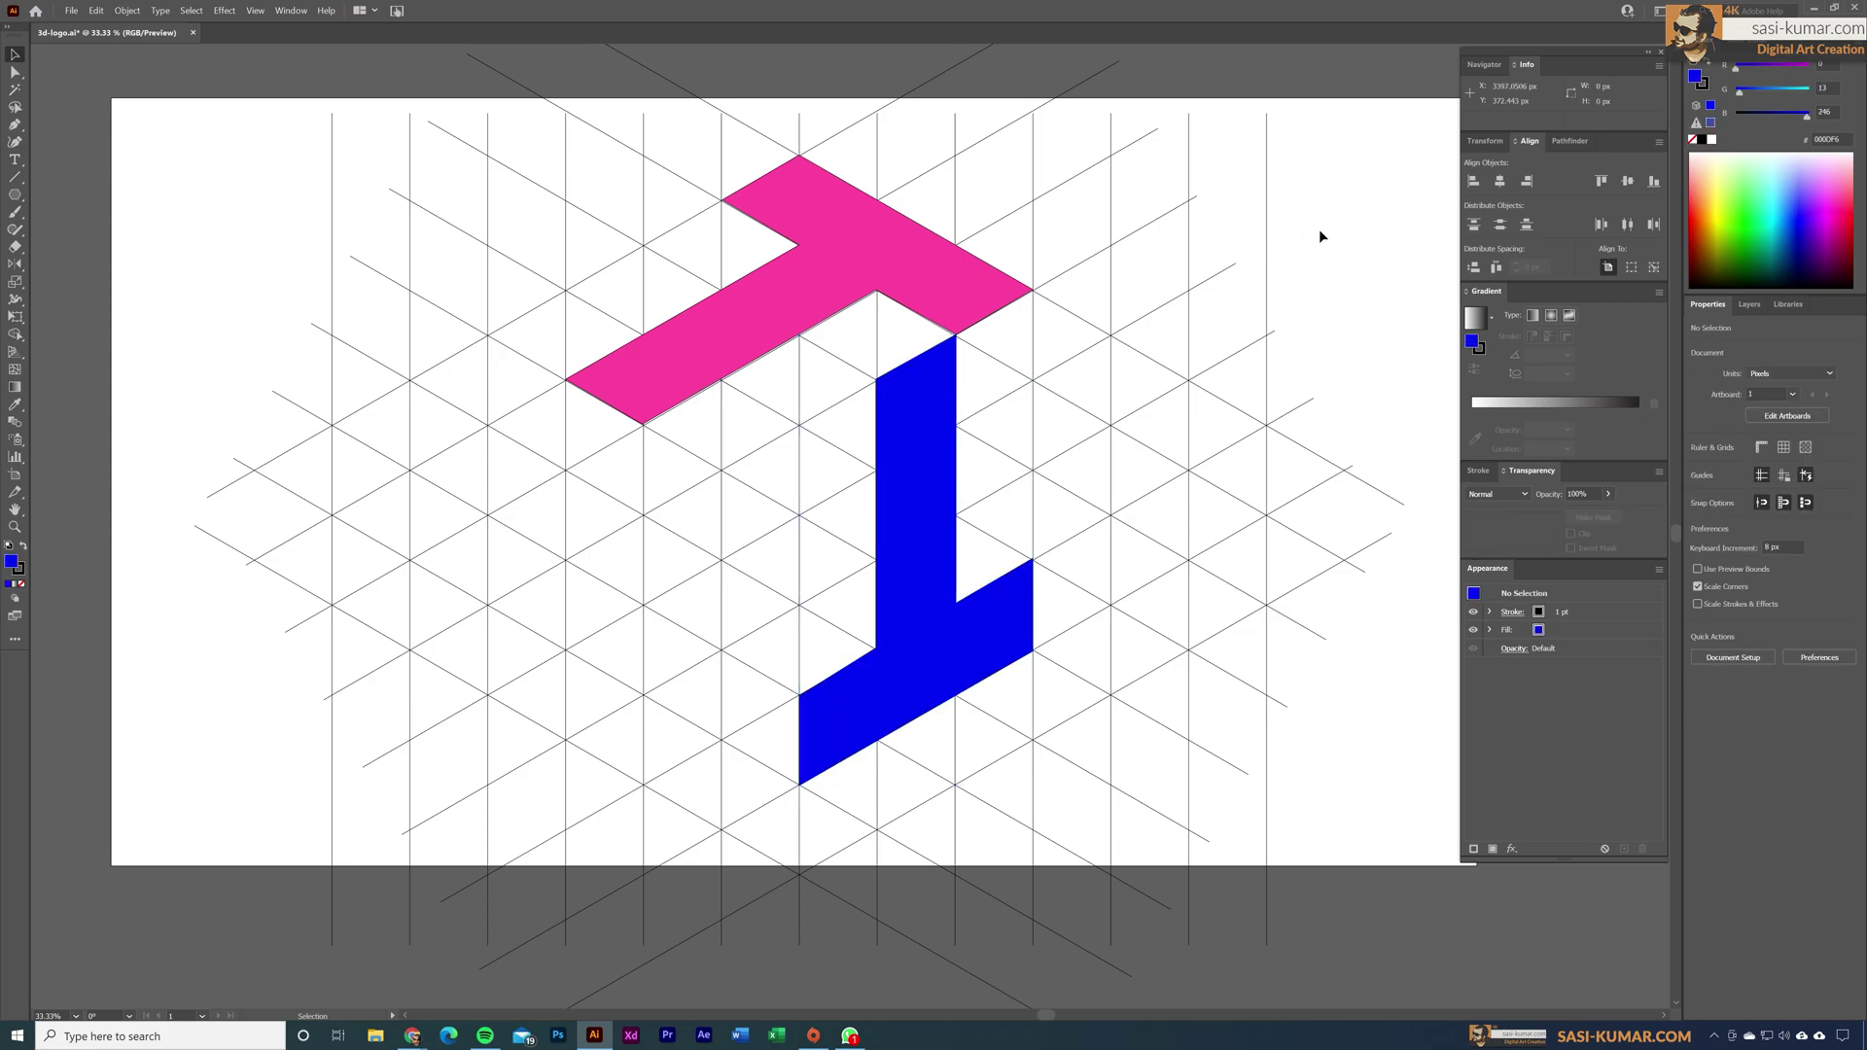
left_click(860, 253)
left_click(918, 525)
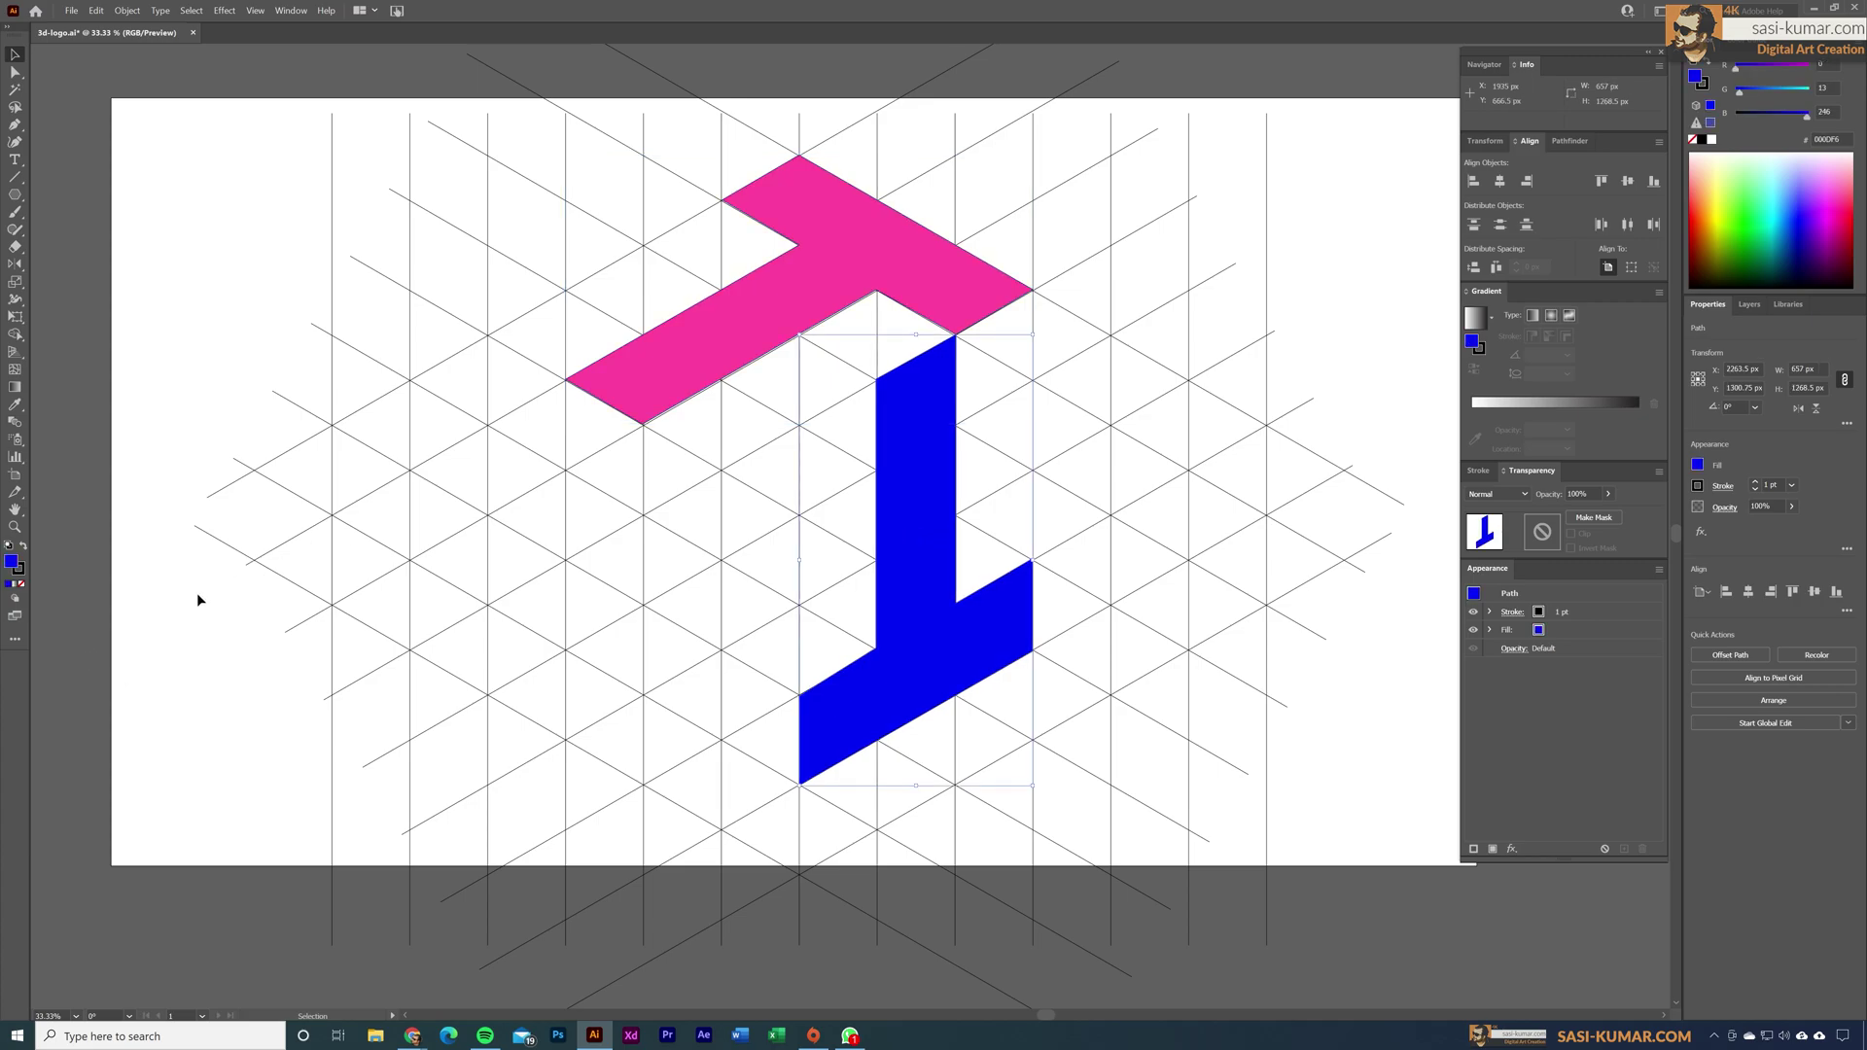
left_click(197, 673)
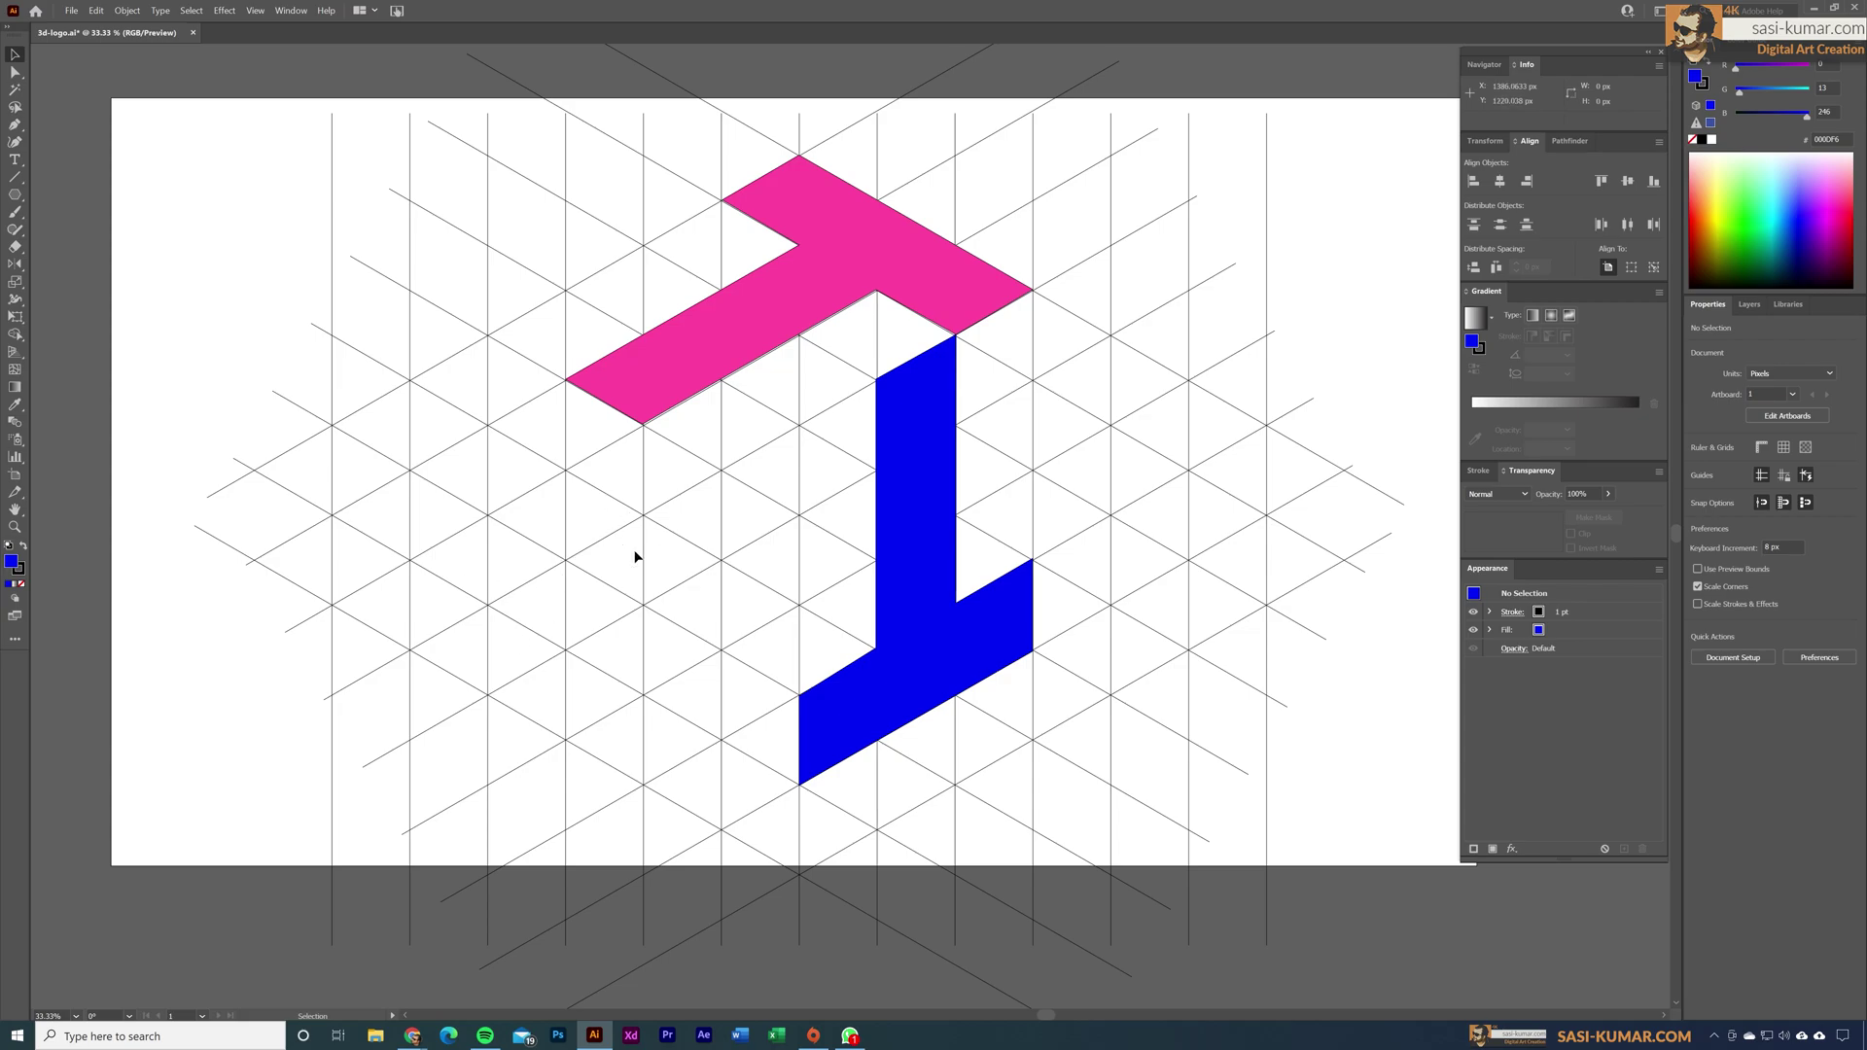
Step: Draw a third closed isometric T without fill beside the other two, about 873 by 1017 px, with the Pen tool
double_click(12, 562)
key("Escape")
left_click(21, 584)
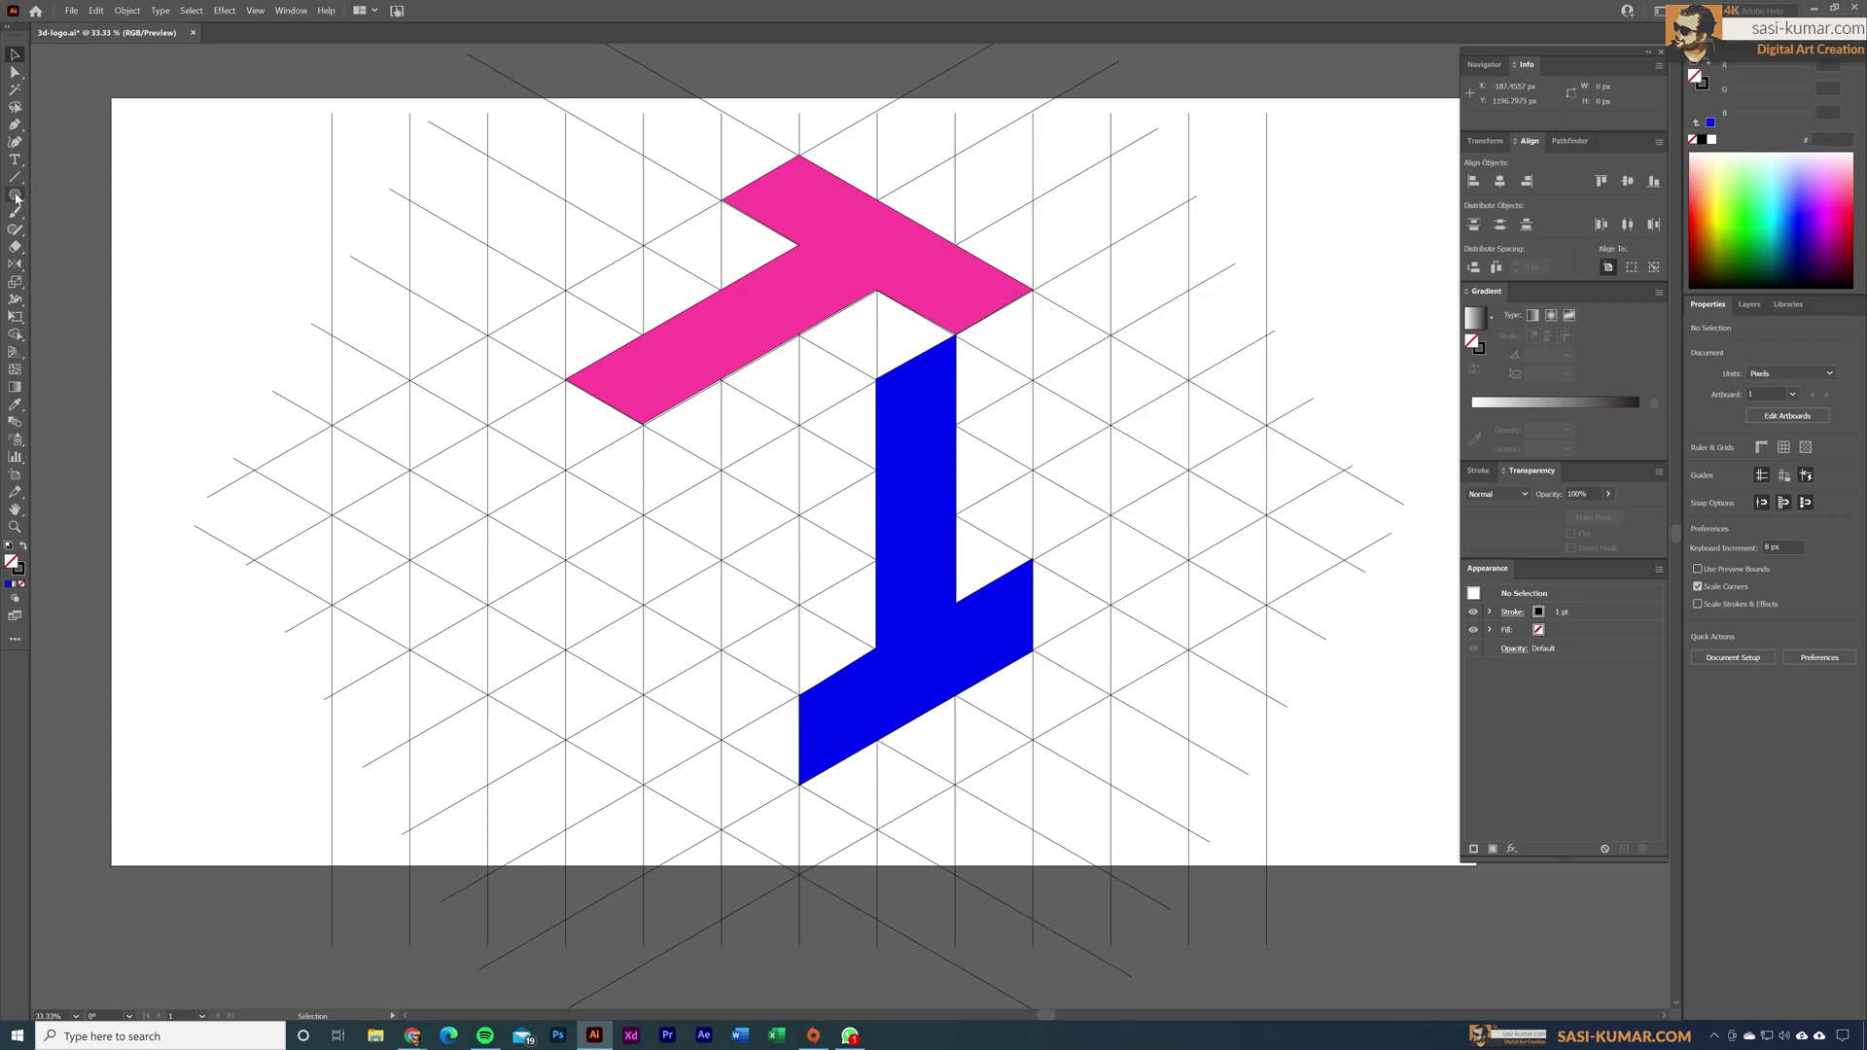
left_click(15, 125)
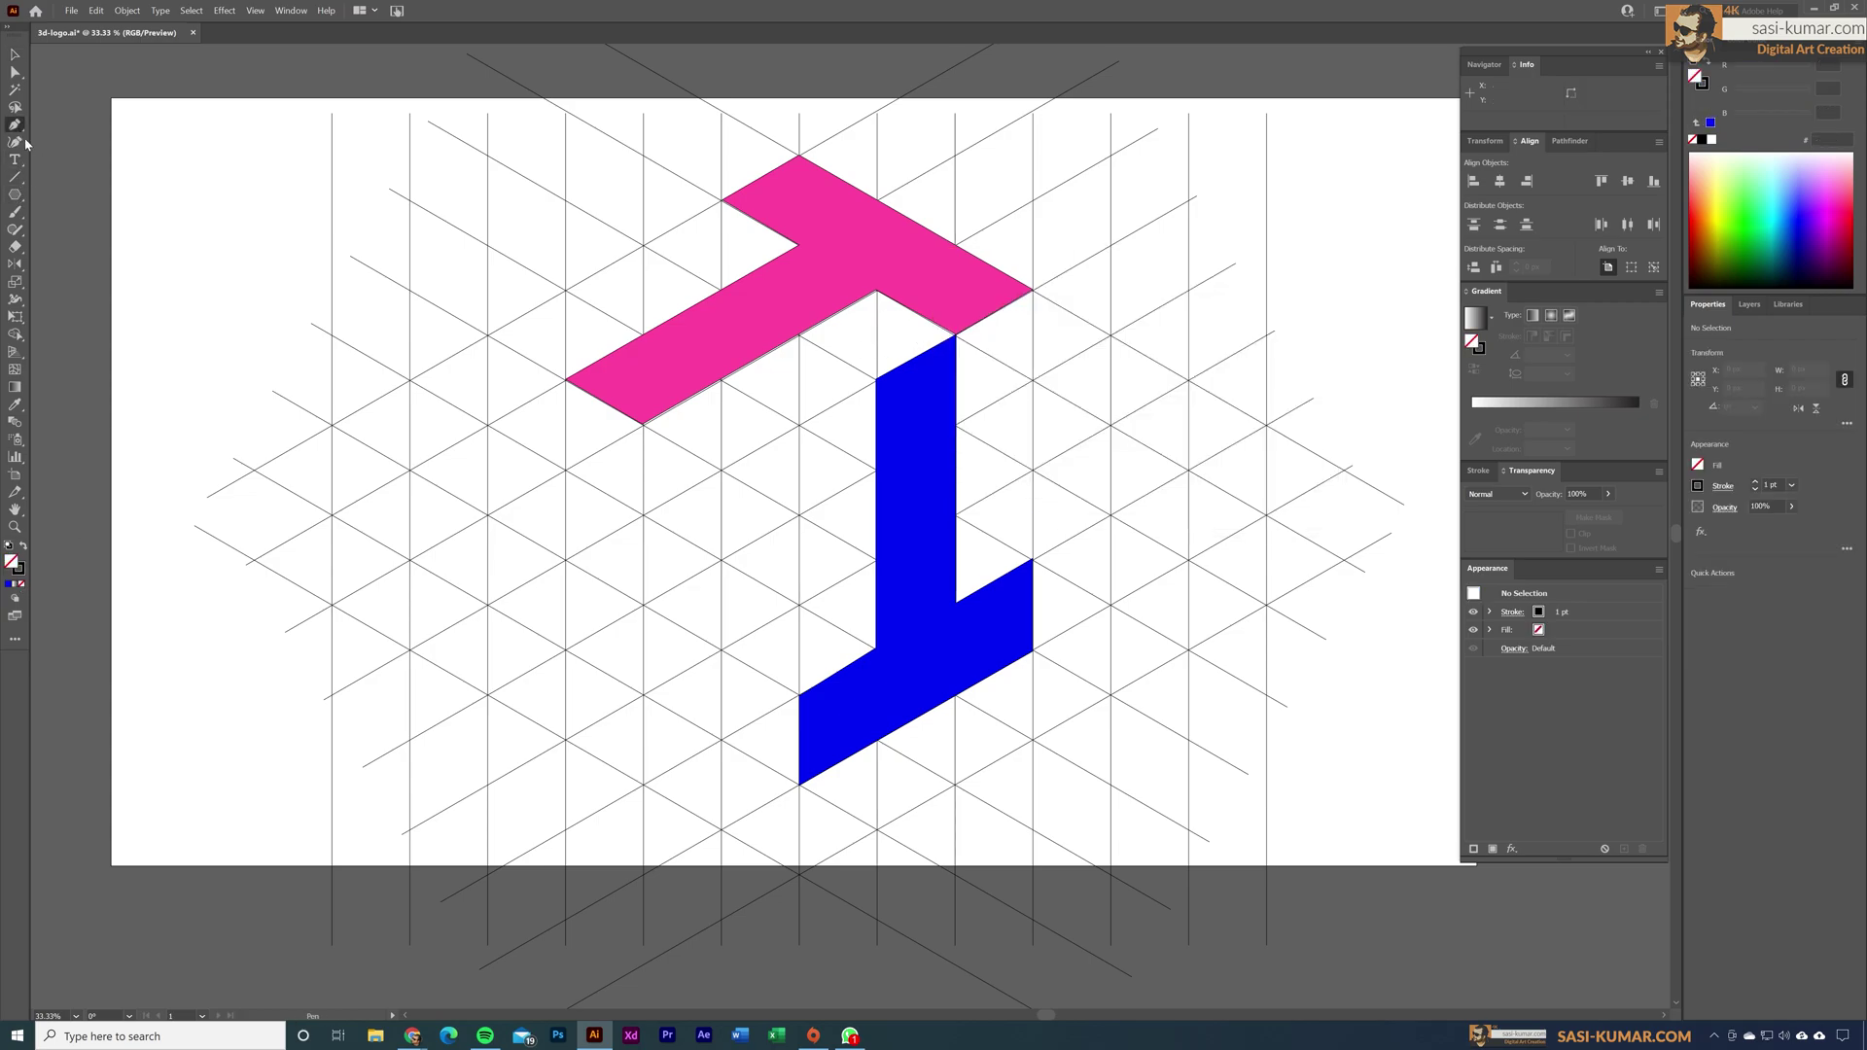
left_click(488, 336)
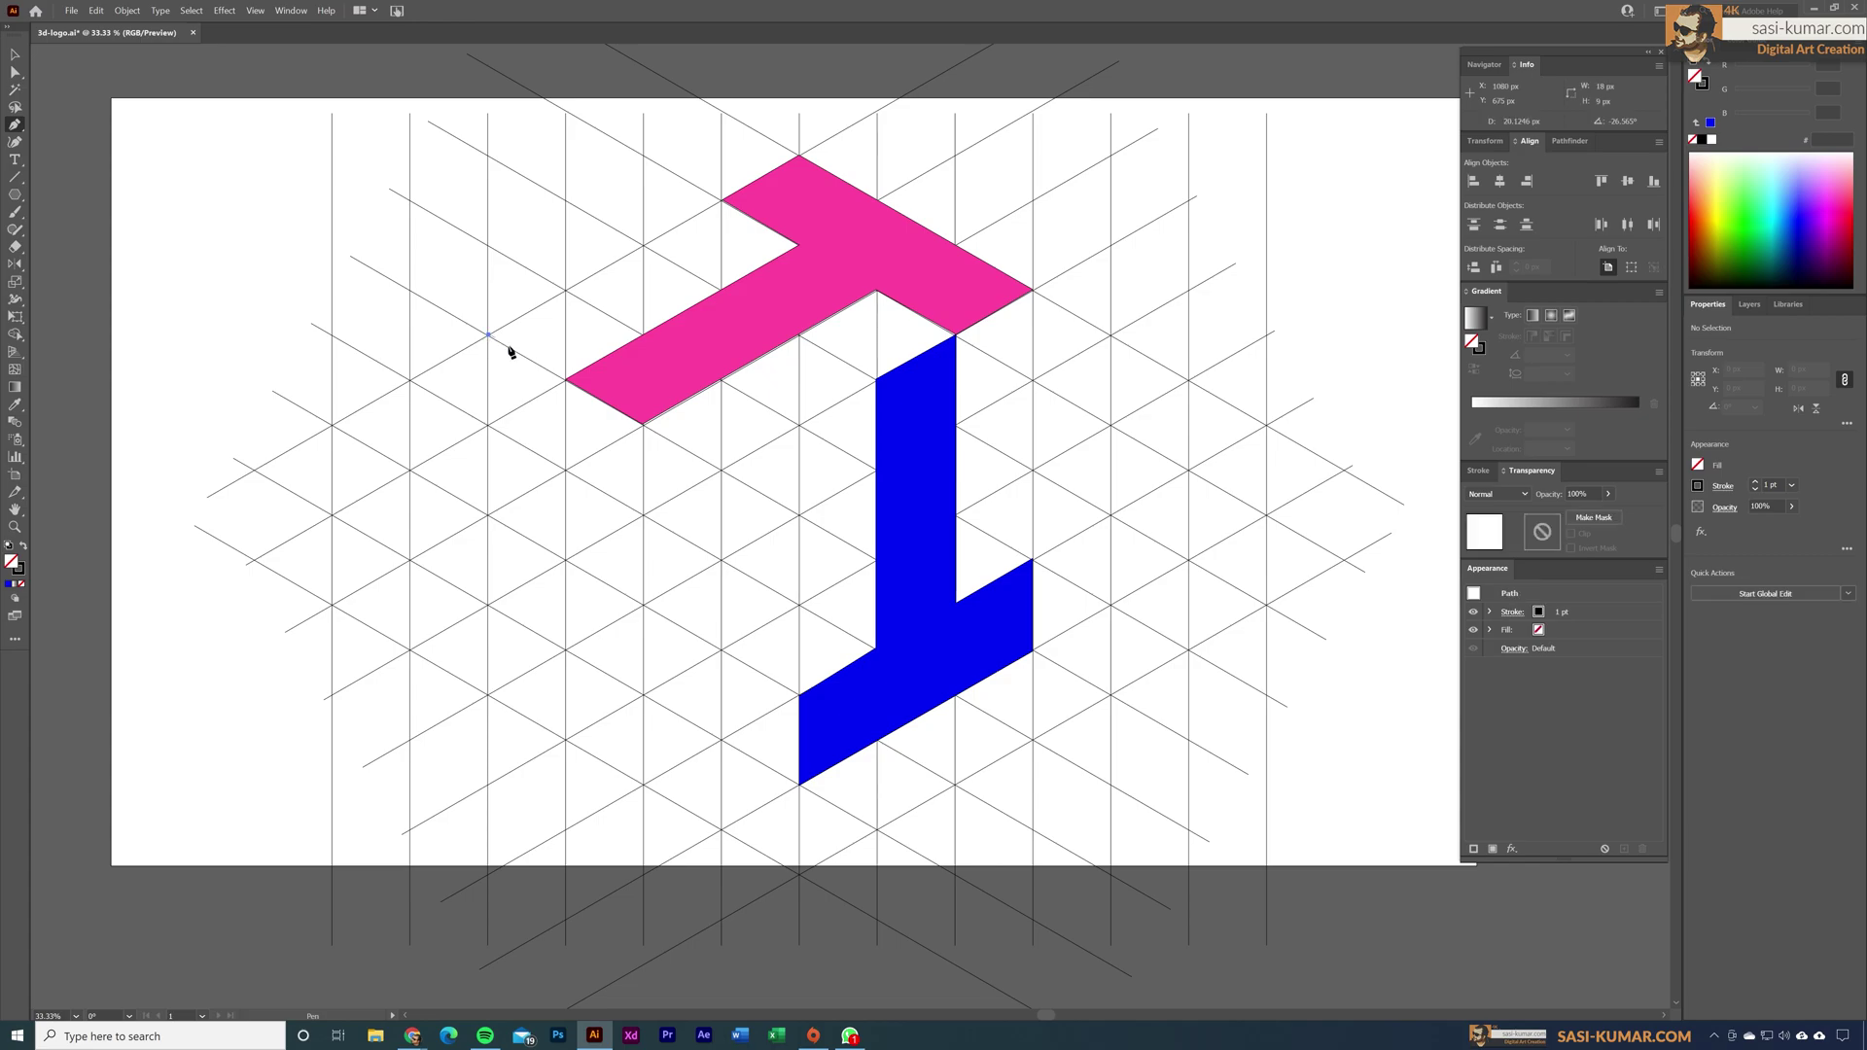
left_click(566, 380)
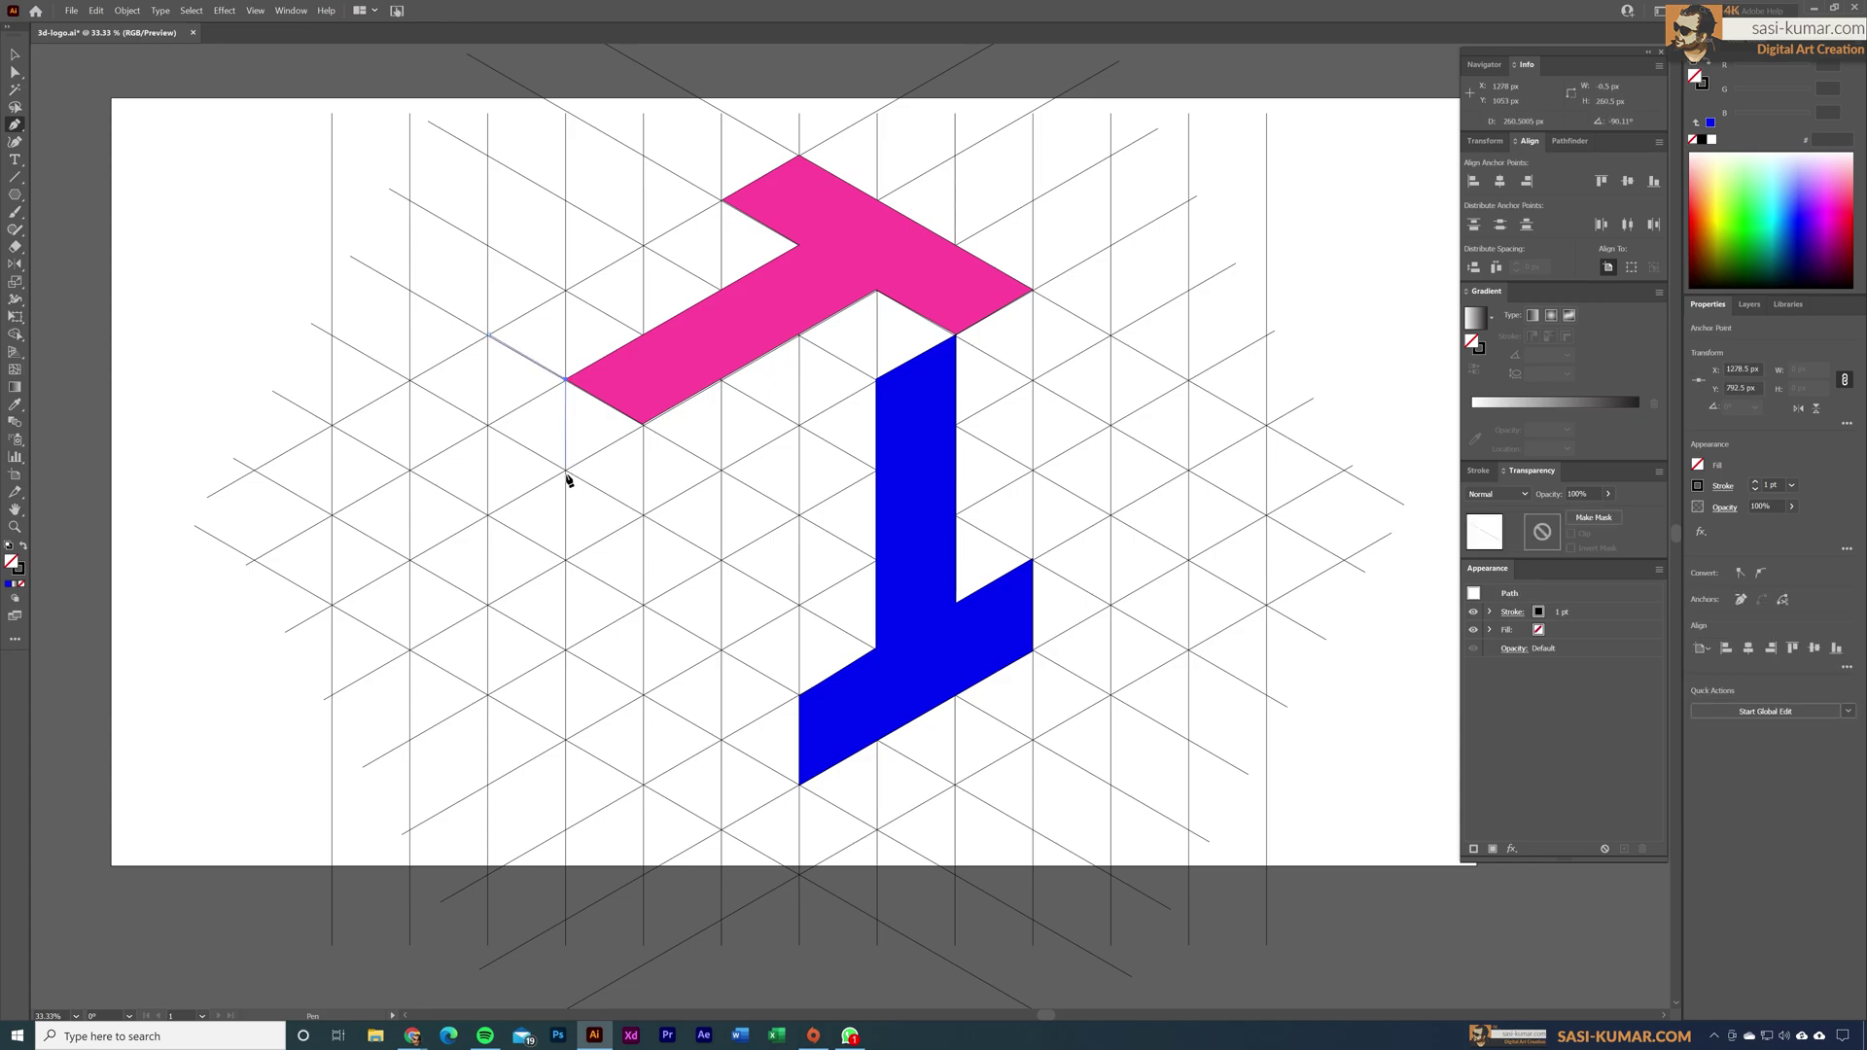
left_click(566, 473)
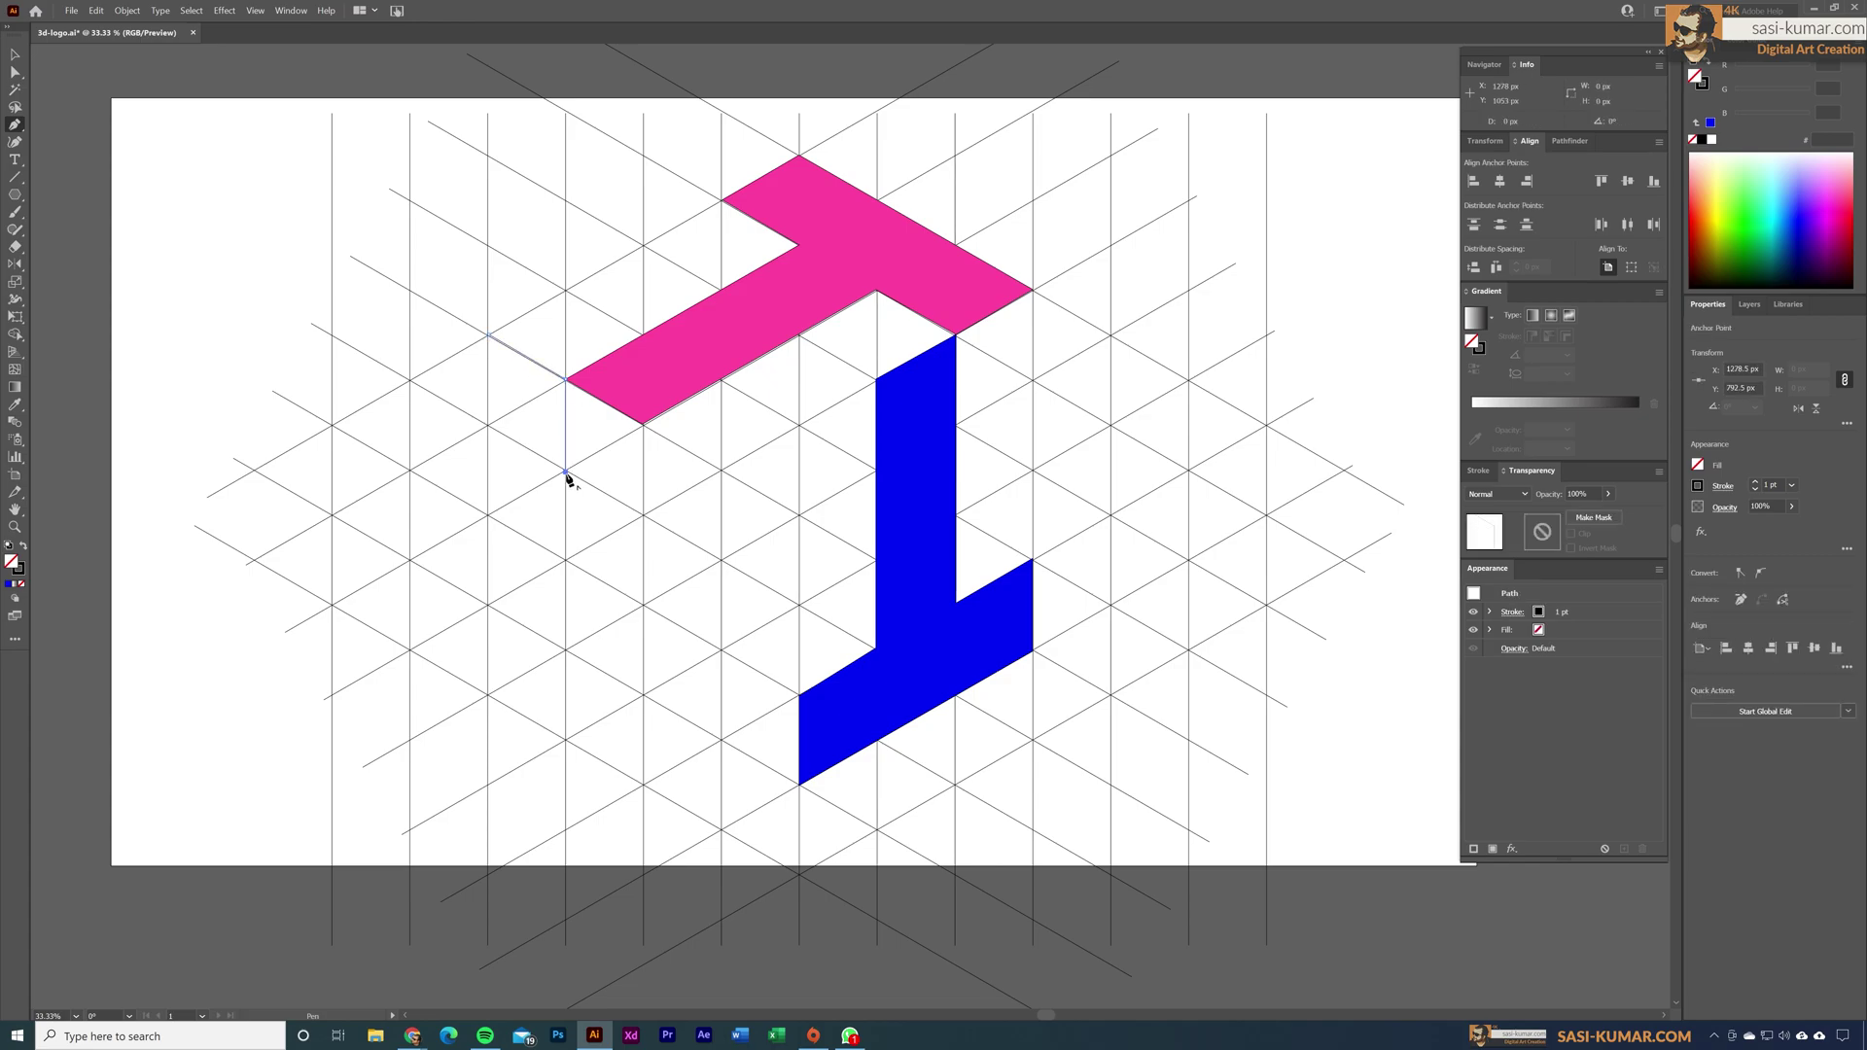
left_click(800, 606)
left_click(800, 695)
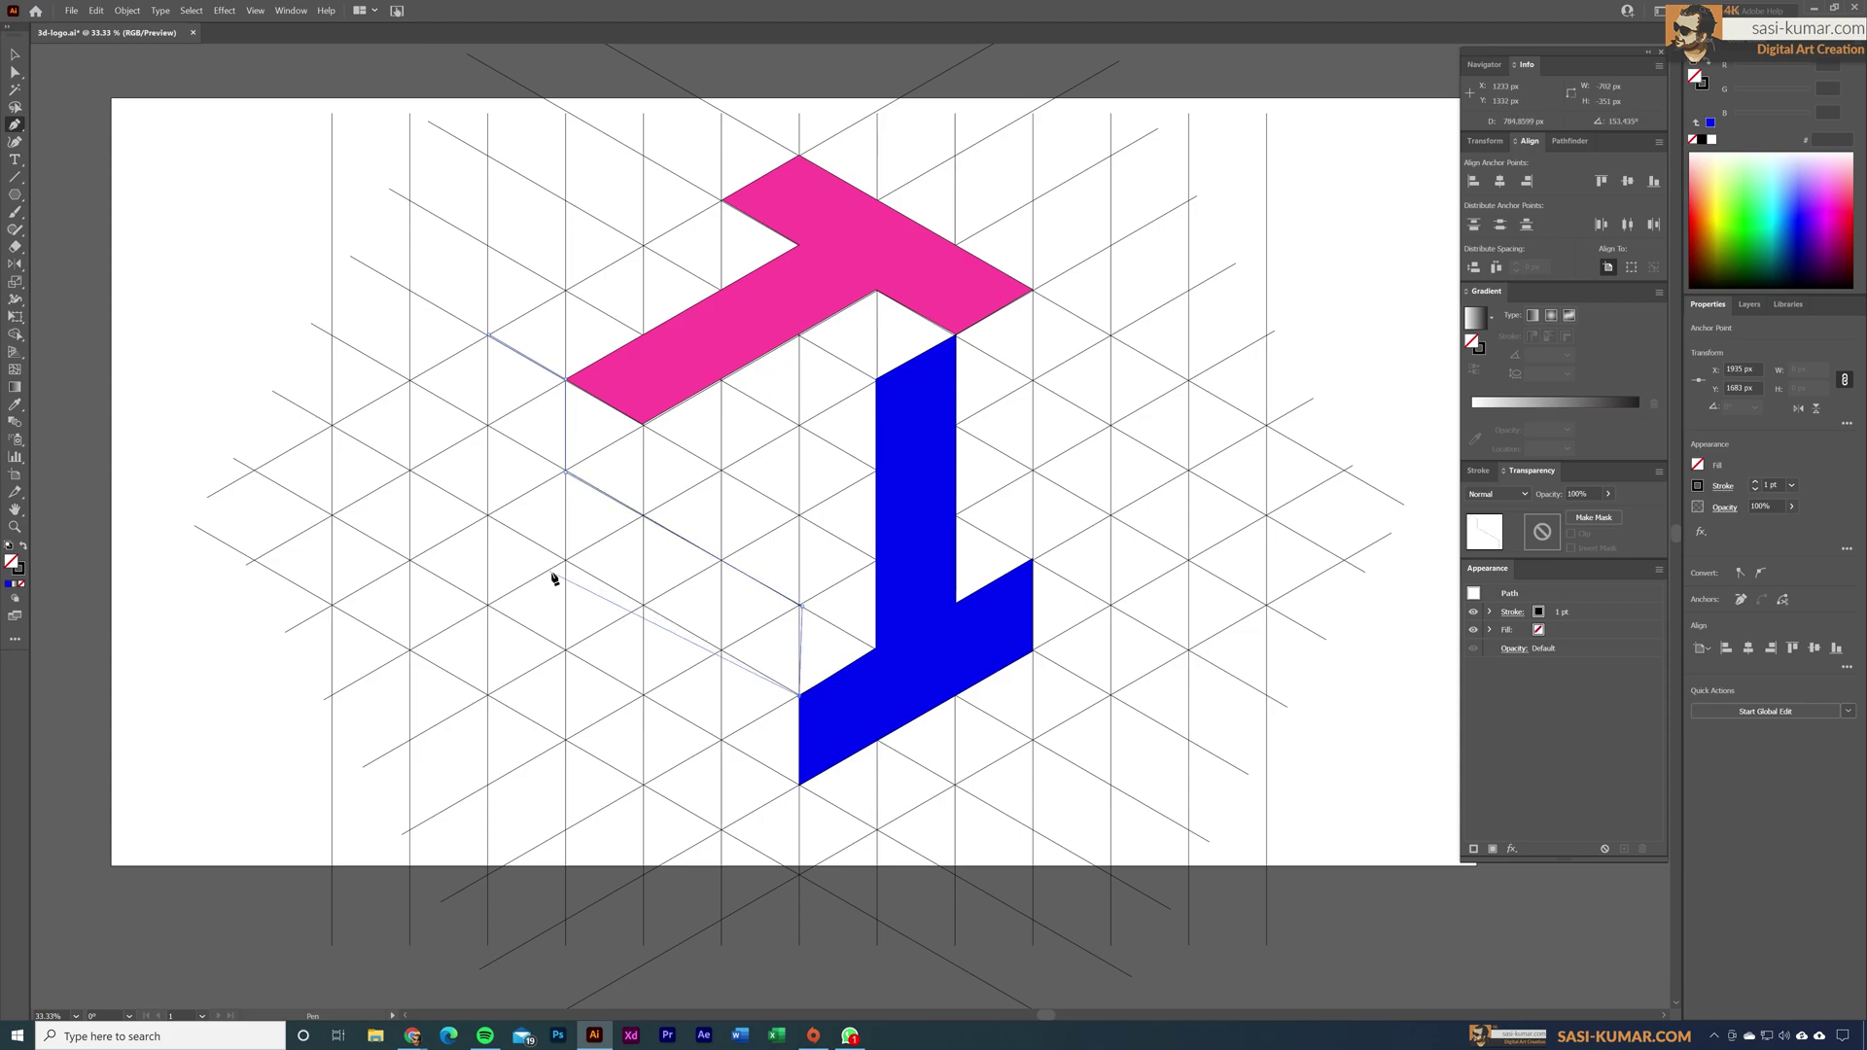
left_click(566, 561)
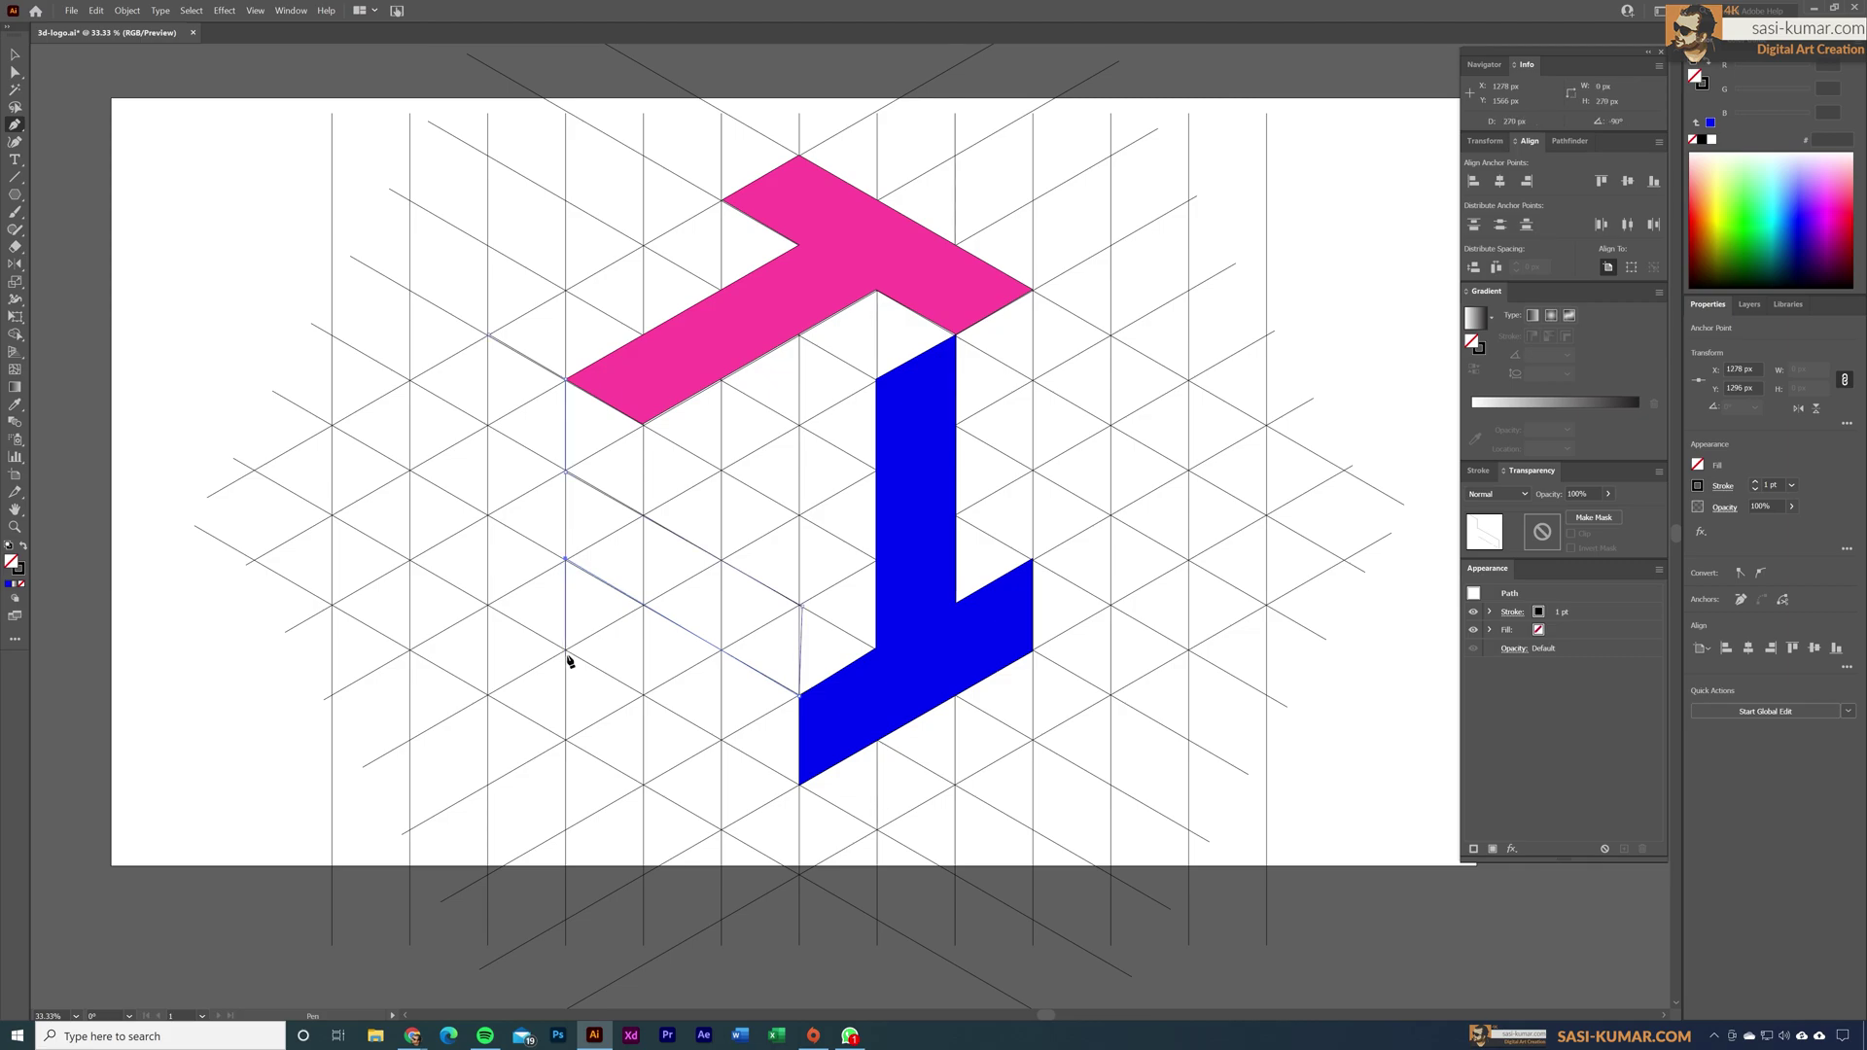
left_click(566, 650)
left_click(487, 607)
left_click(489, 337)
Step: Align the third T's upper and lower outer-left corner points with the grid intersections using Direct Selection
left_click(13, 73)
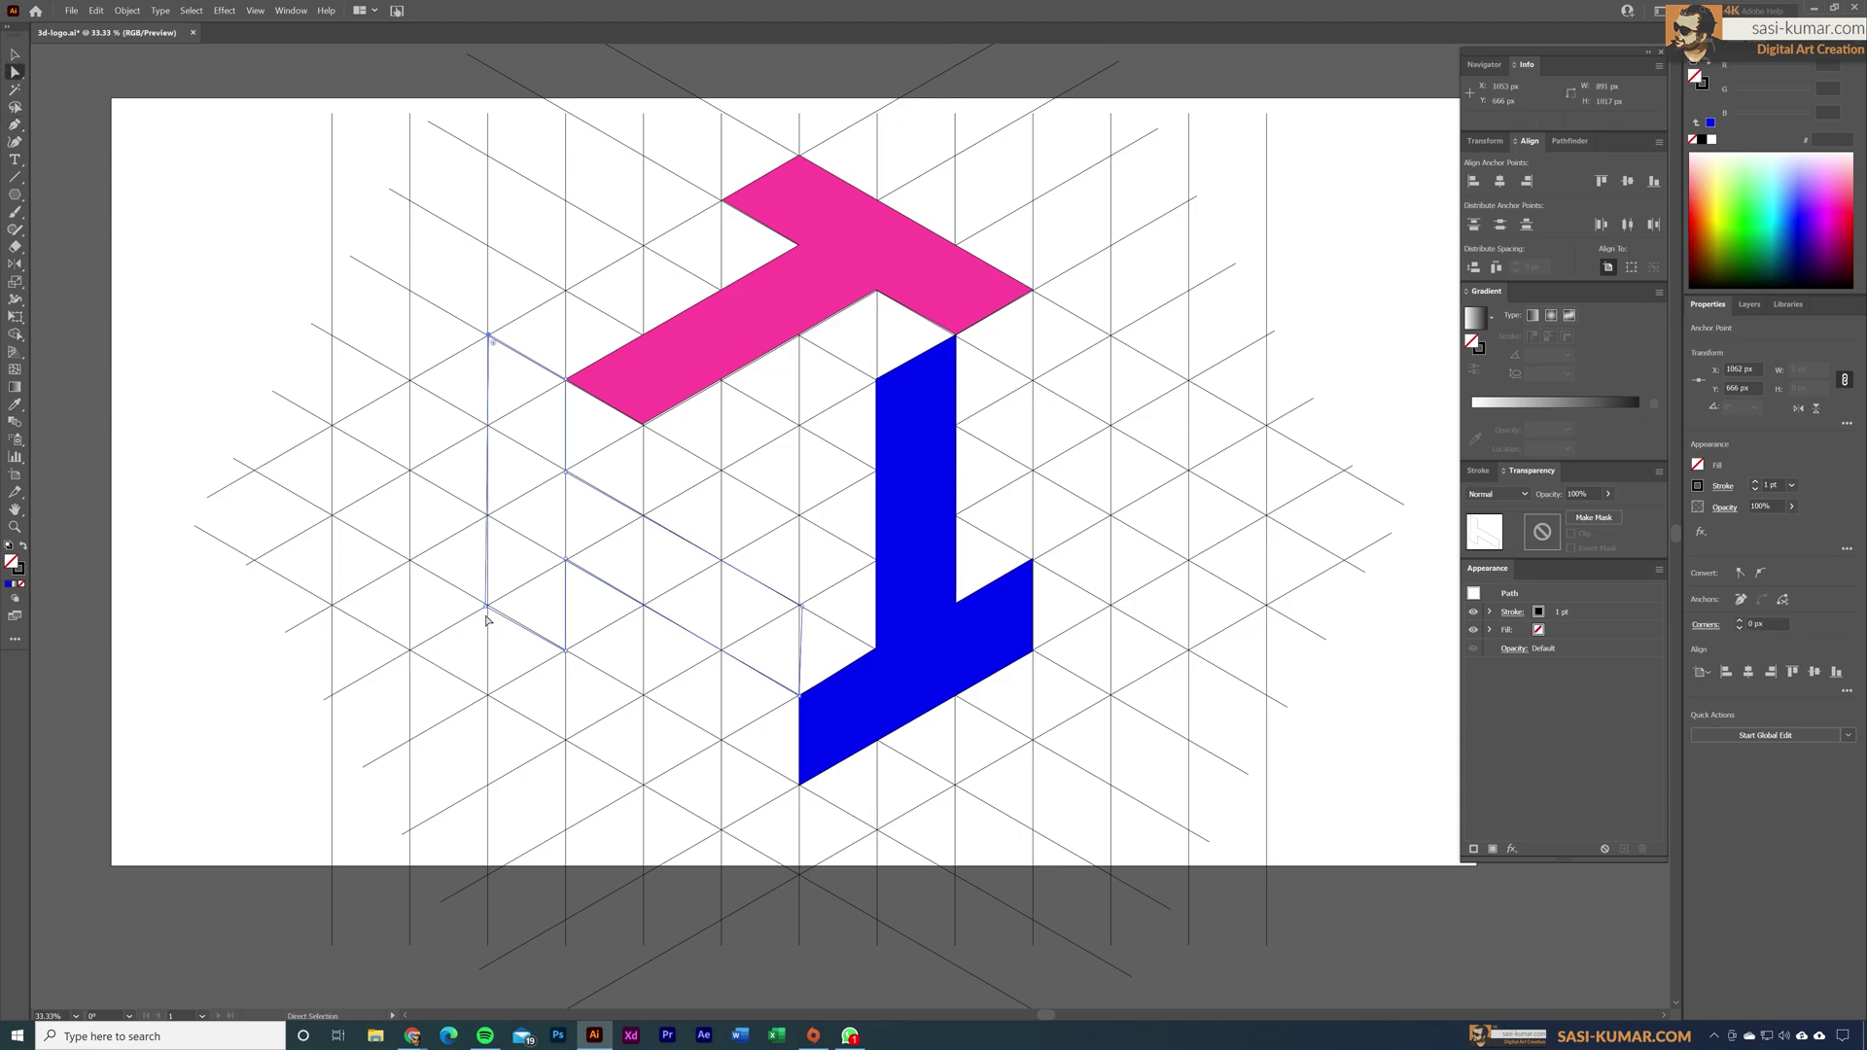
left_click_drag(487, 610, 489, 610)
left_click_drag(493, 340, 489, 336)
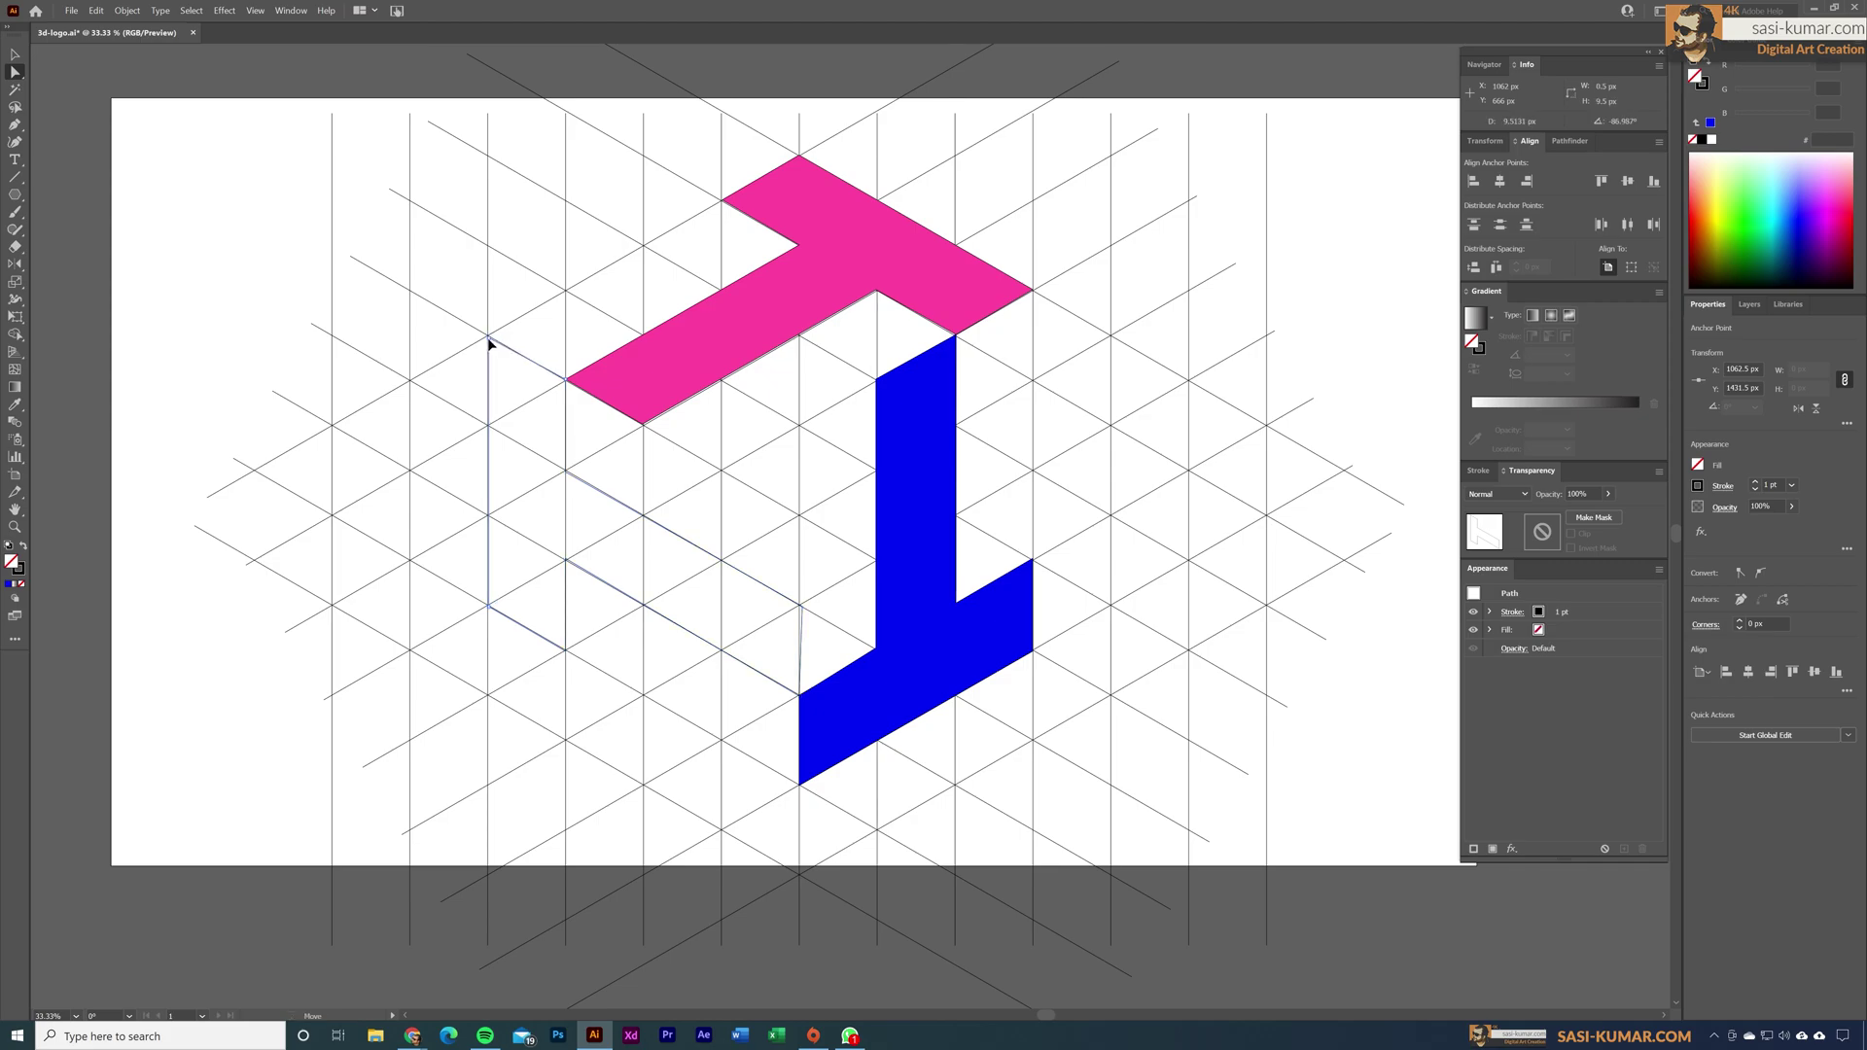
left_click(632, 580)
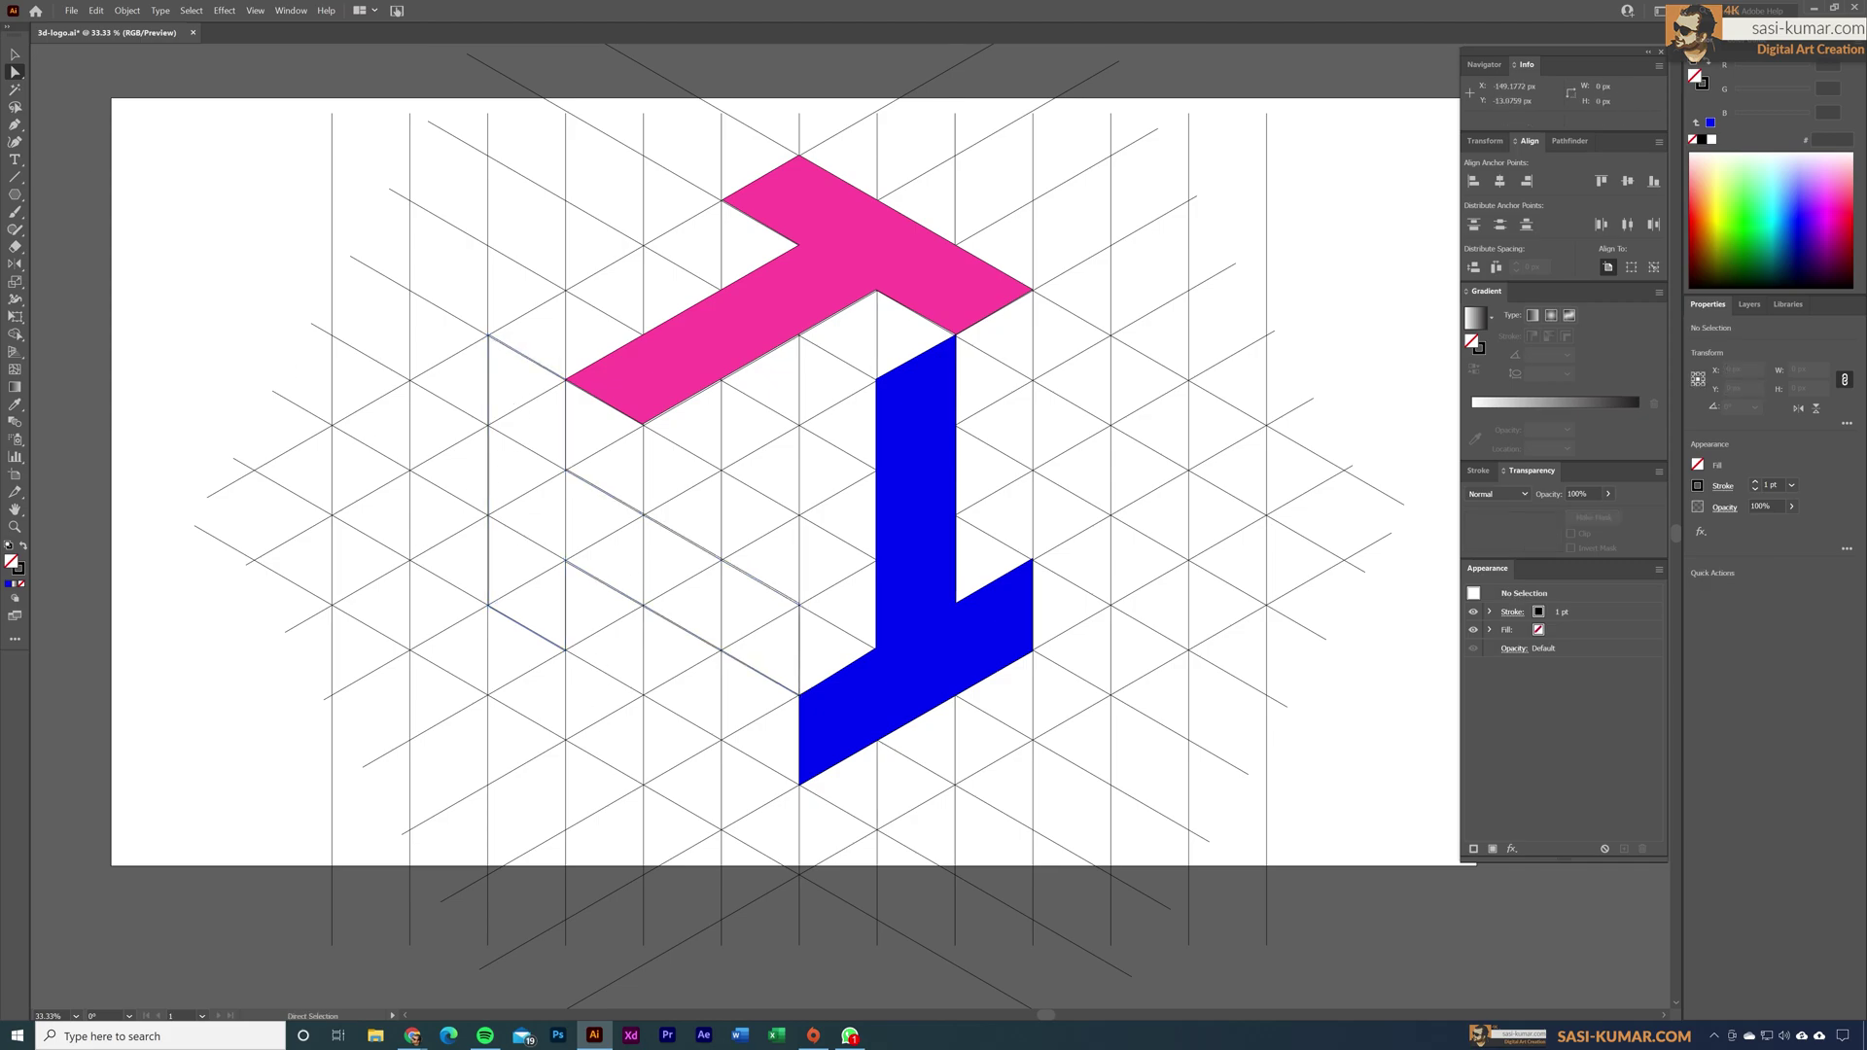
Step: Fill the third T with bright green and deselect it
left_click(17, 55)
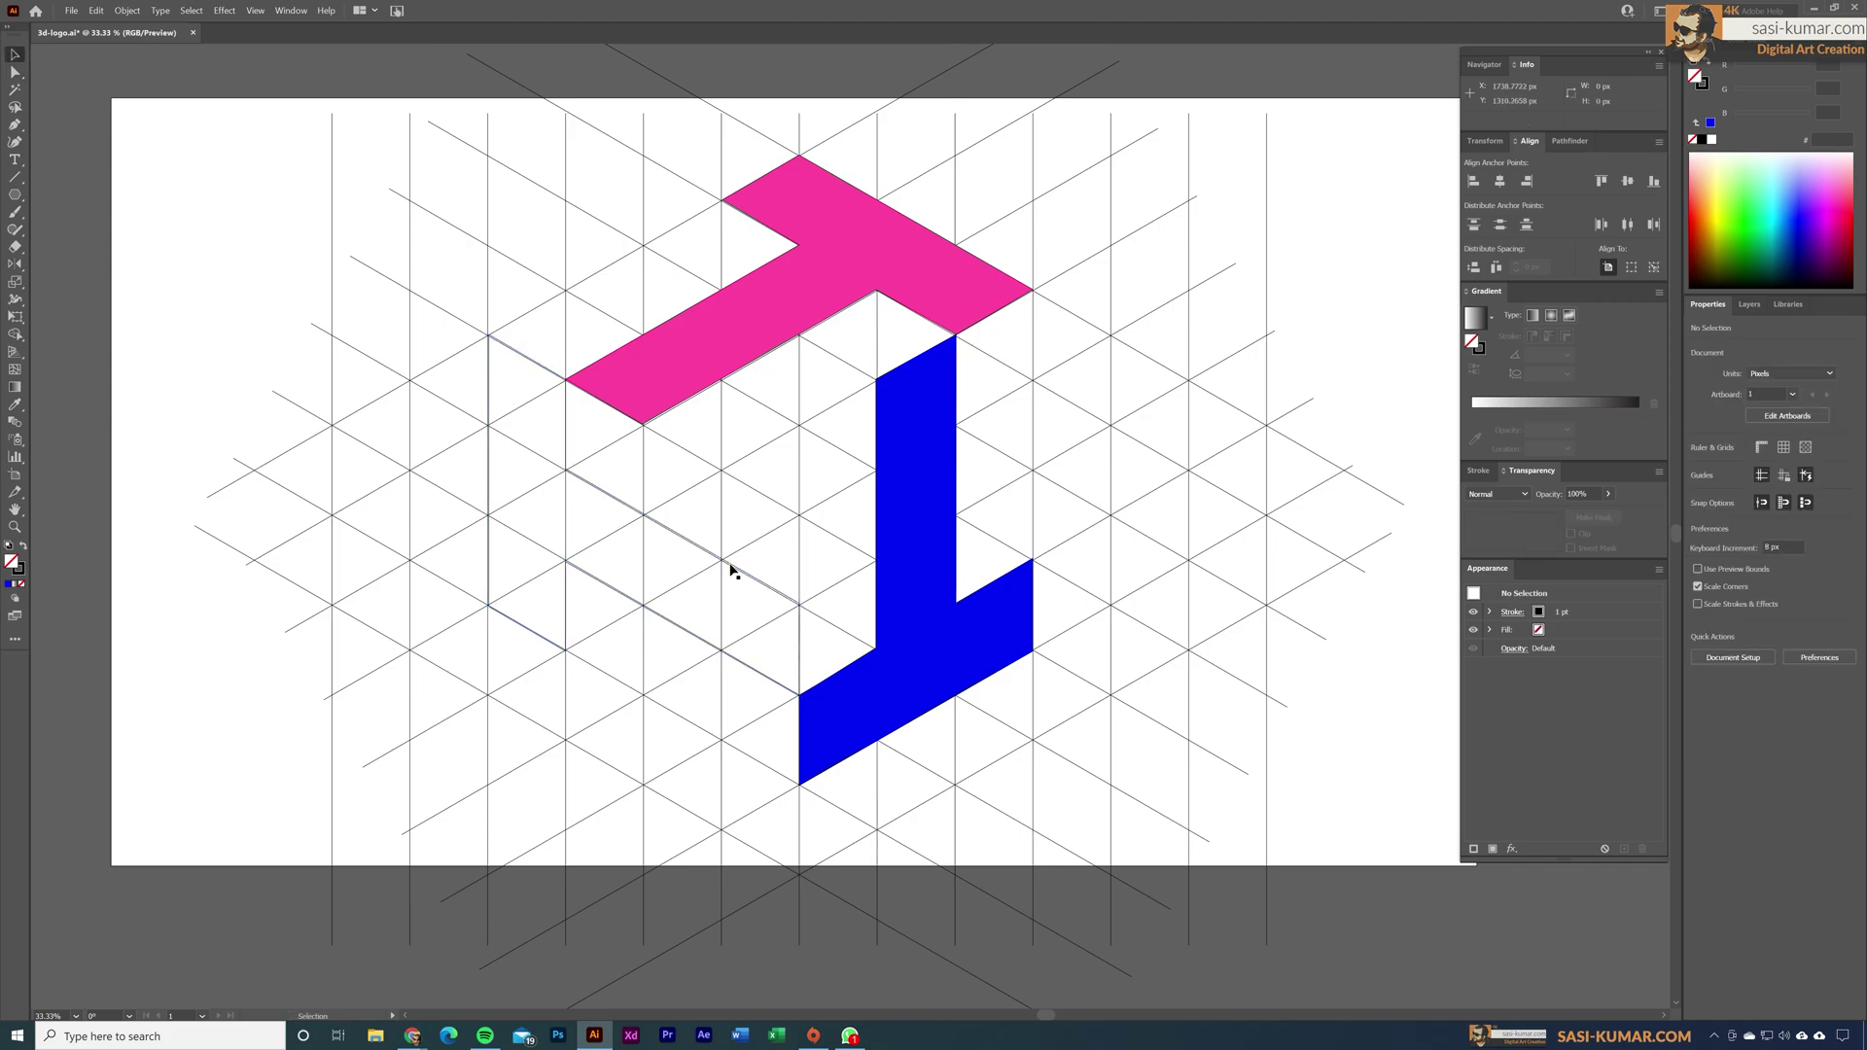
left_click(733, 572)
left_click(1762, 218)
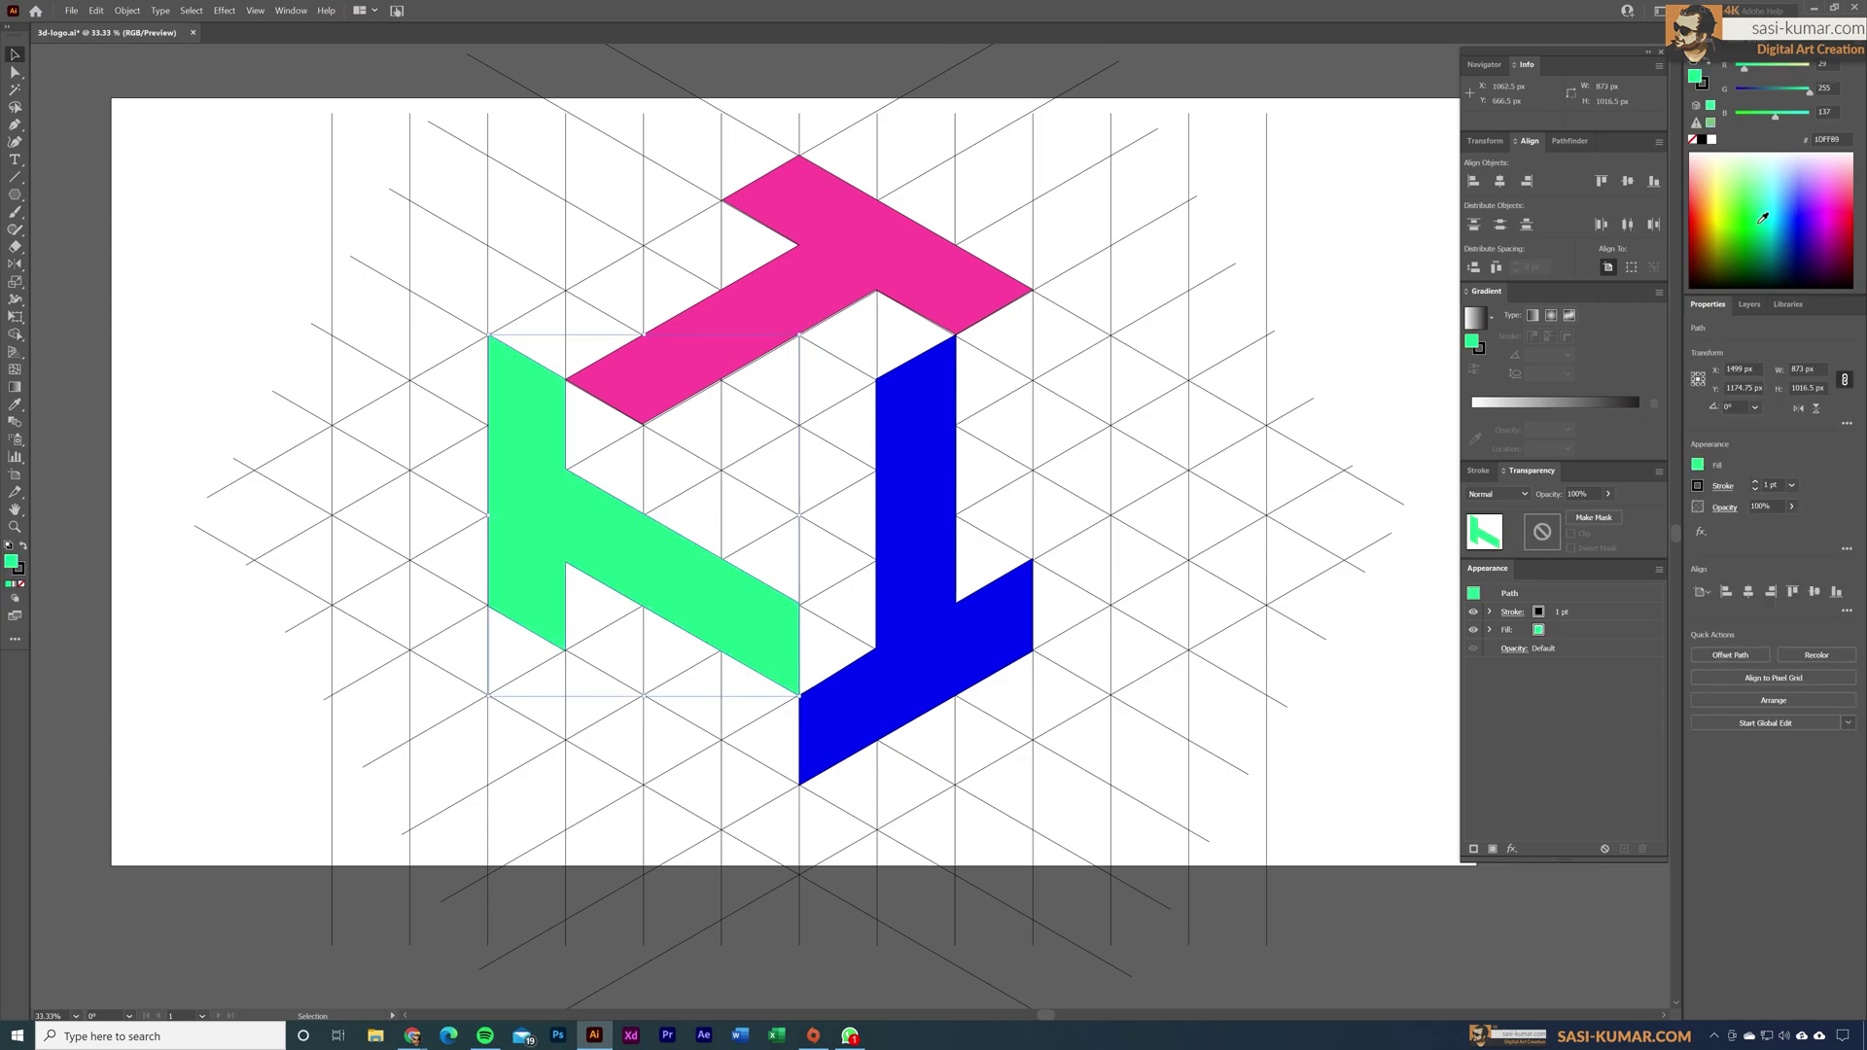
left_click(1334, 342)
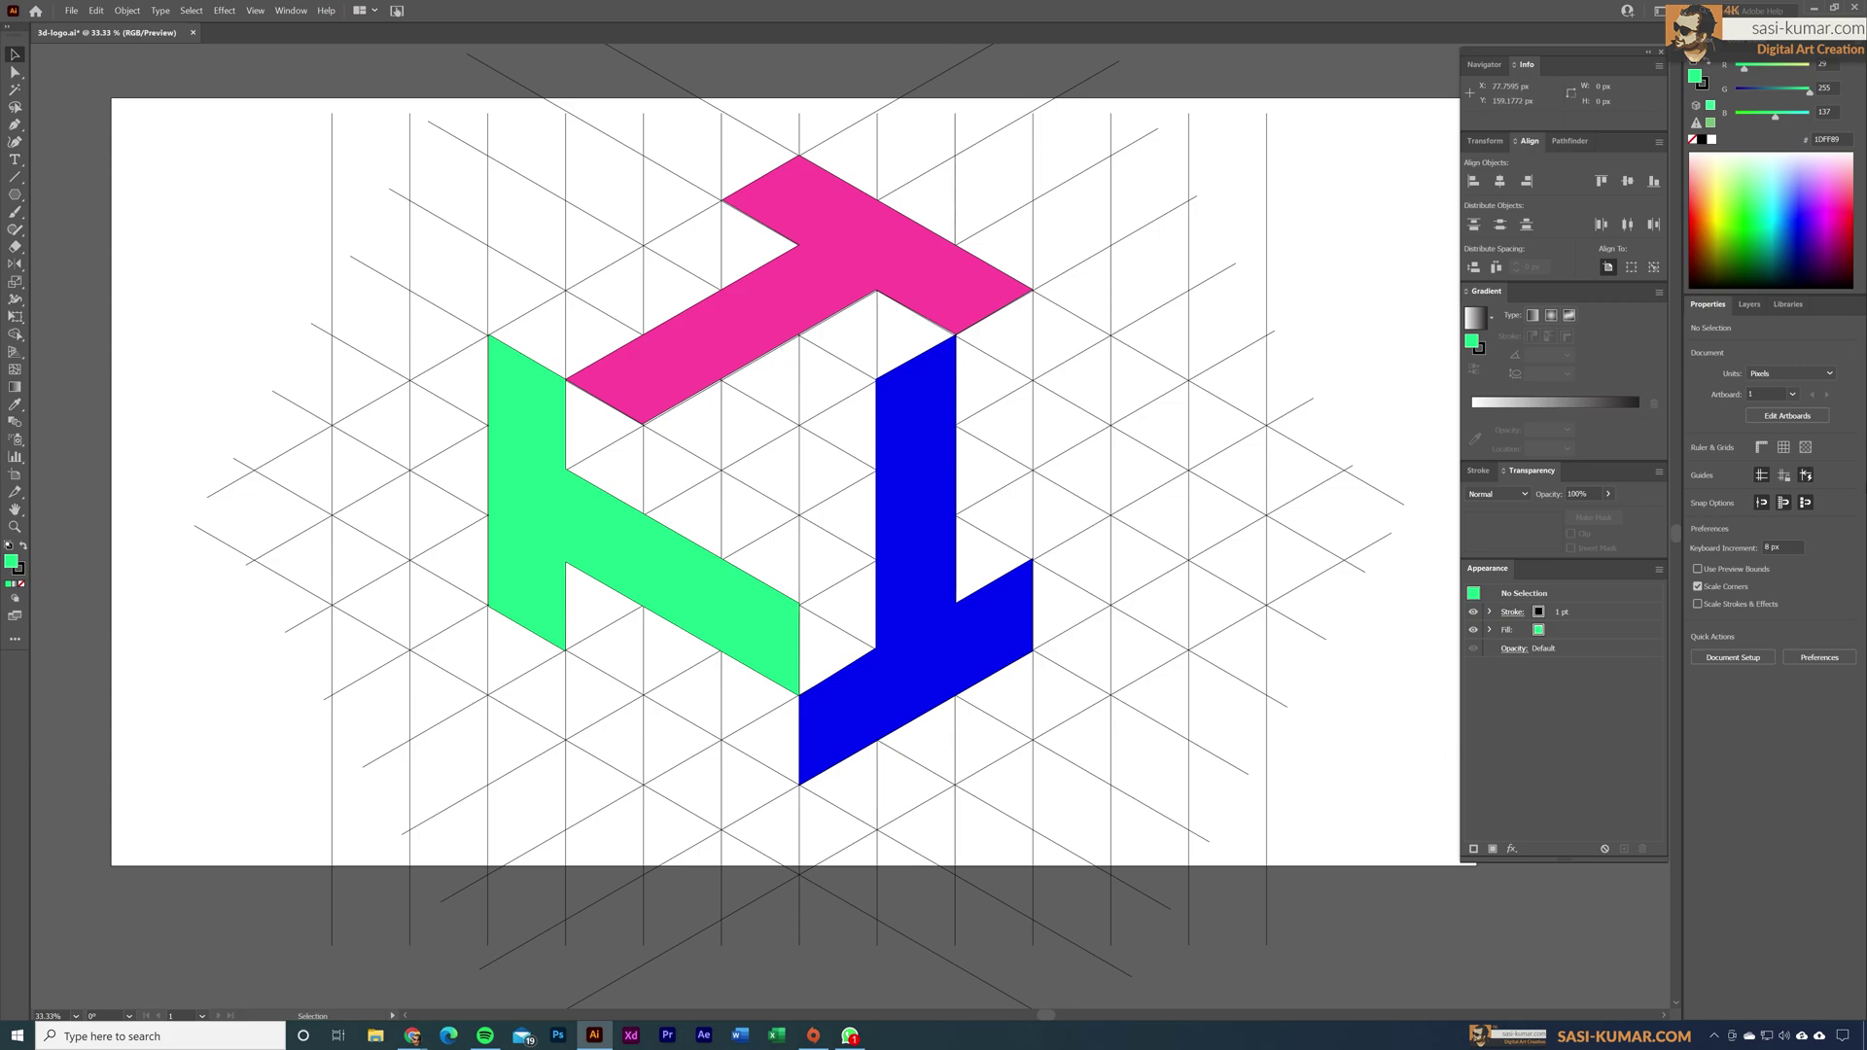
Step: Draw a closed yellow end face below the pink T's stem end, down to the green T's stem
left_click(1716, 216)
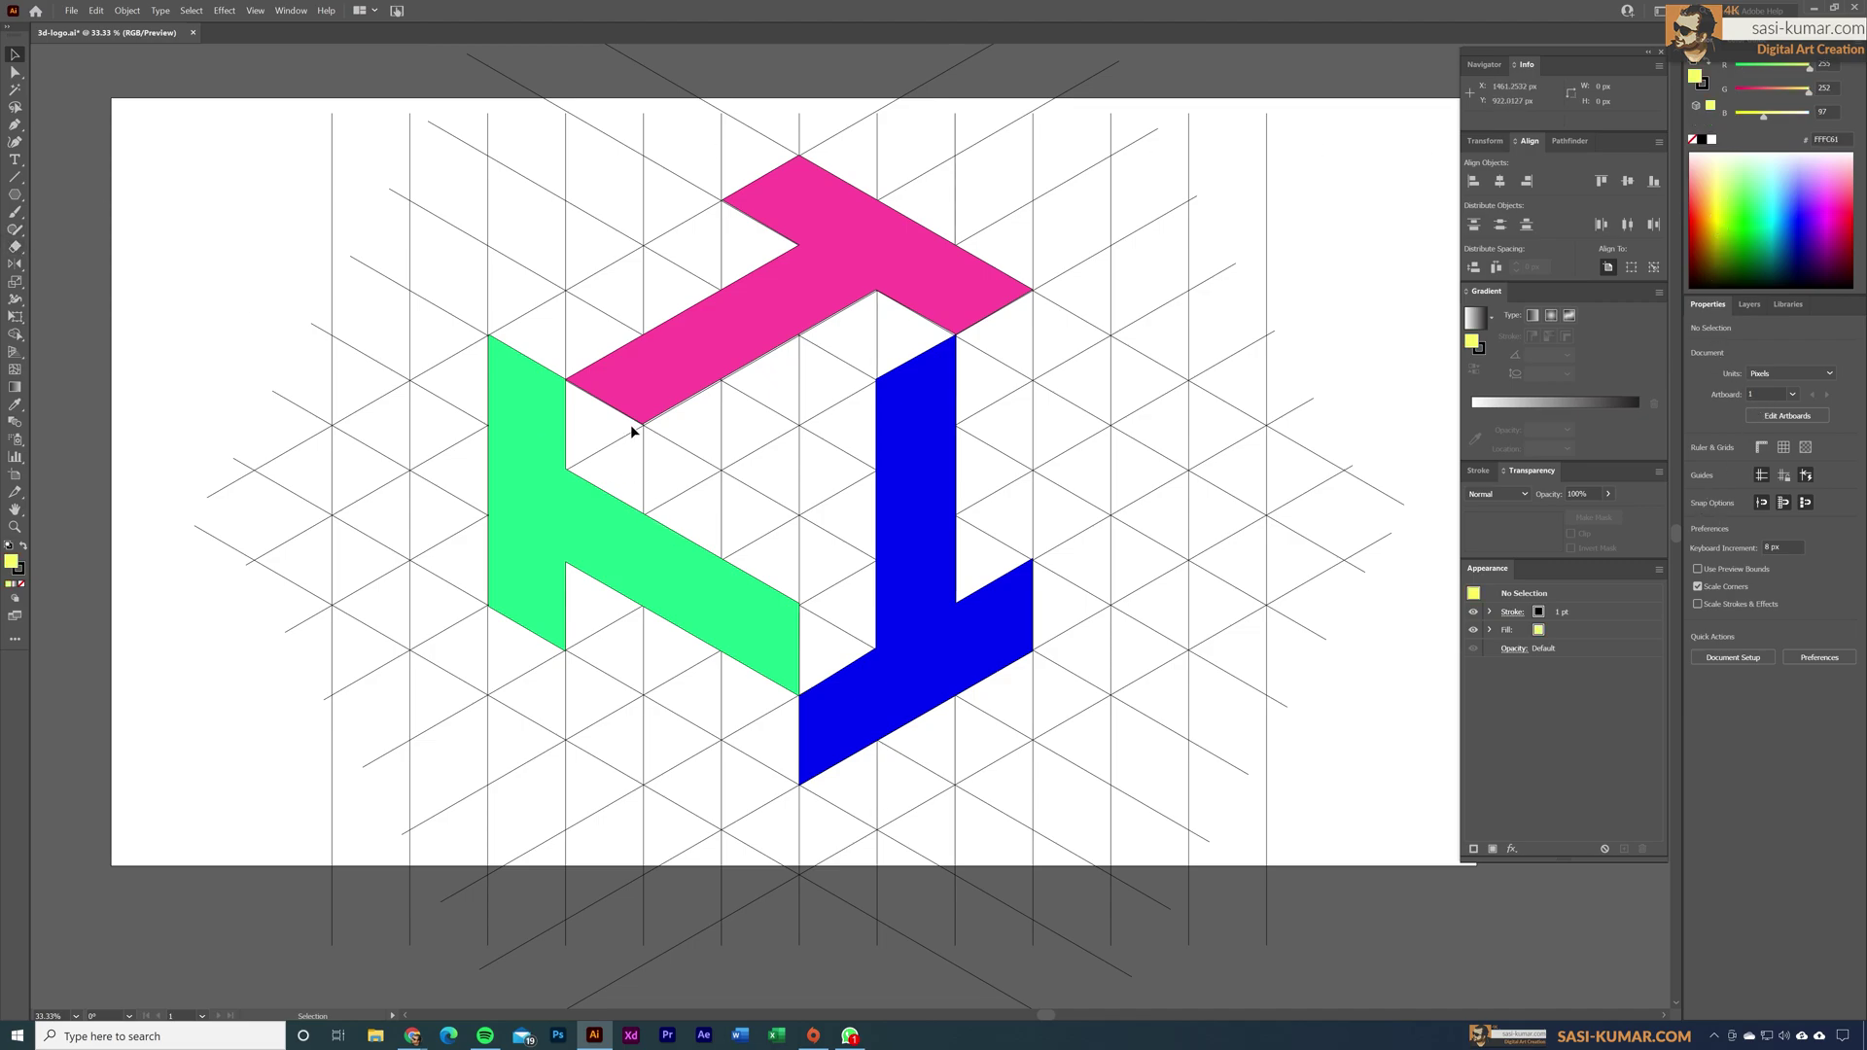
left_click(16, 125)
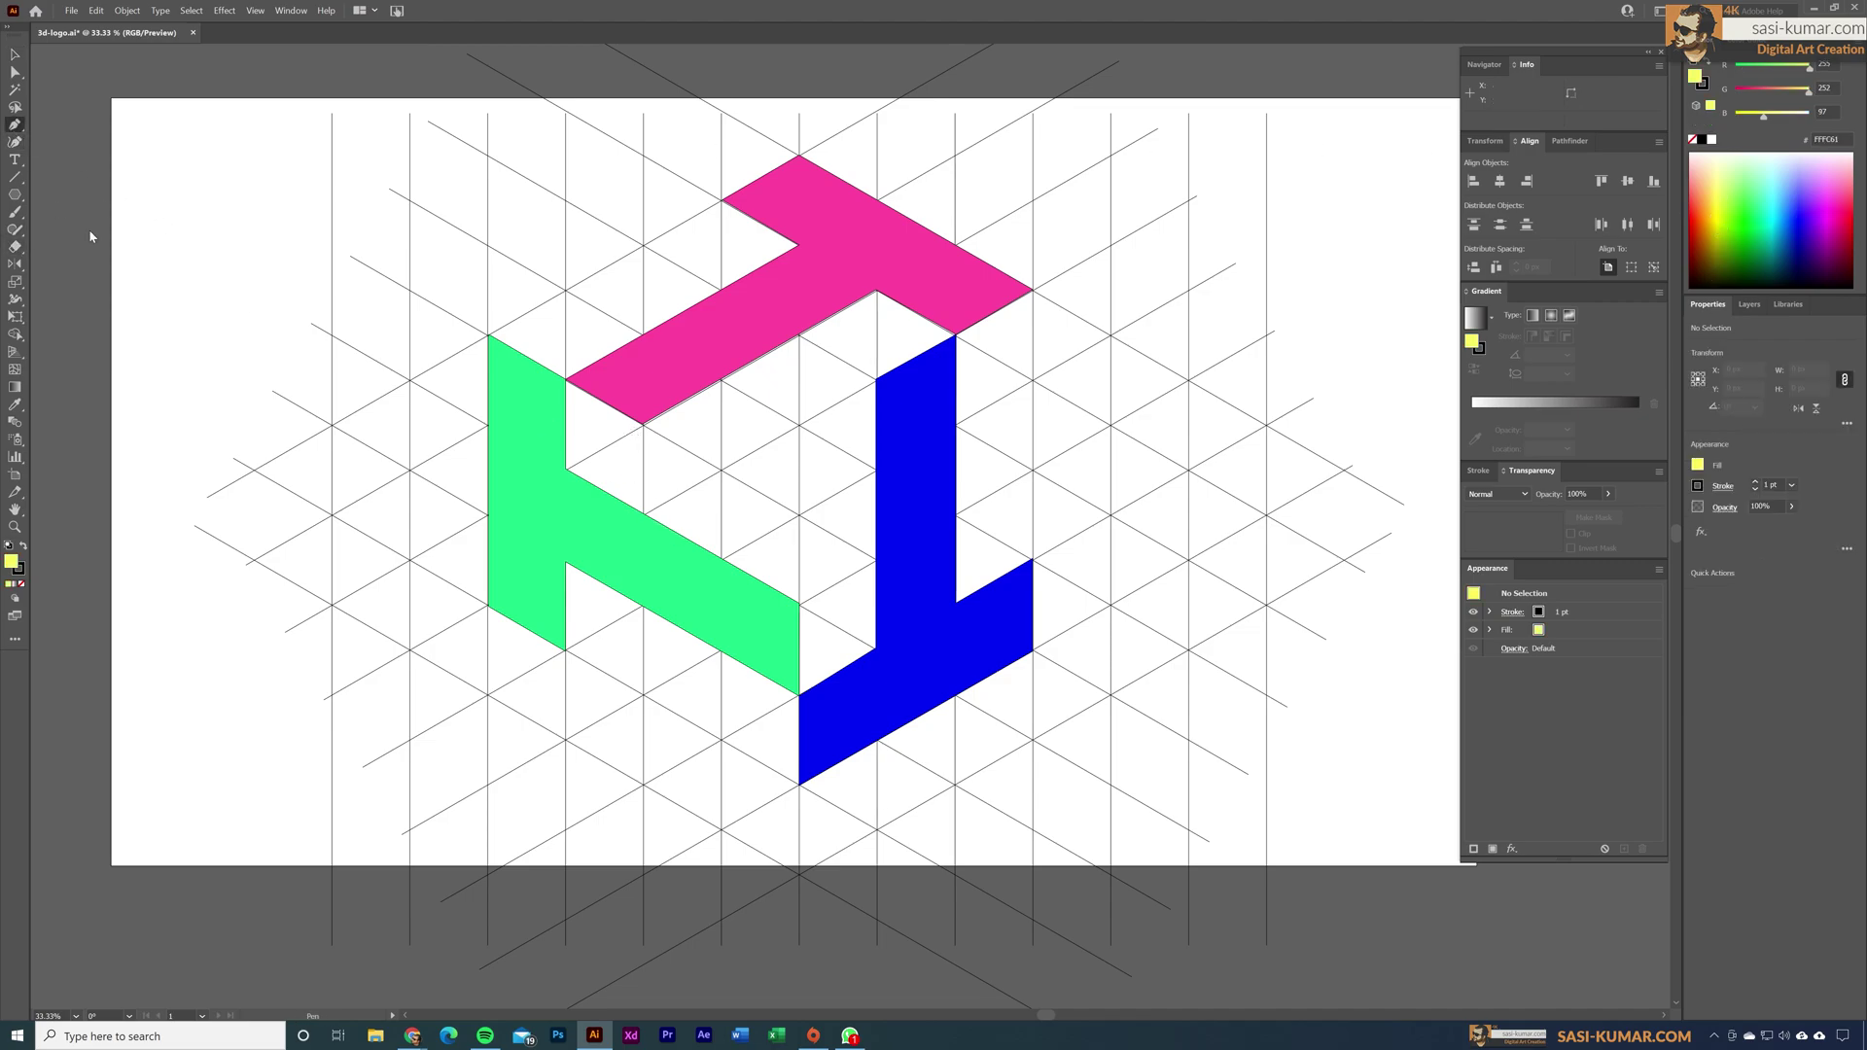
left_click(644, 515)
left_click(644, 425)
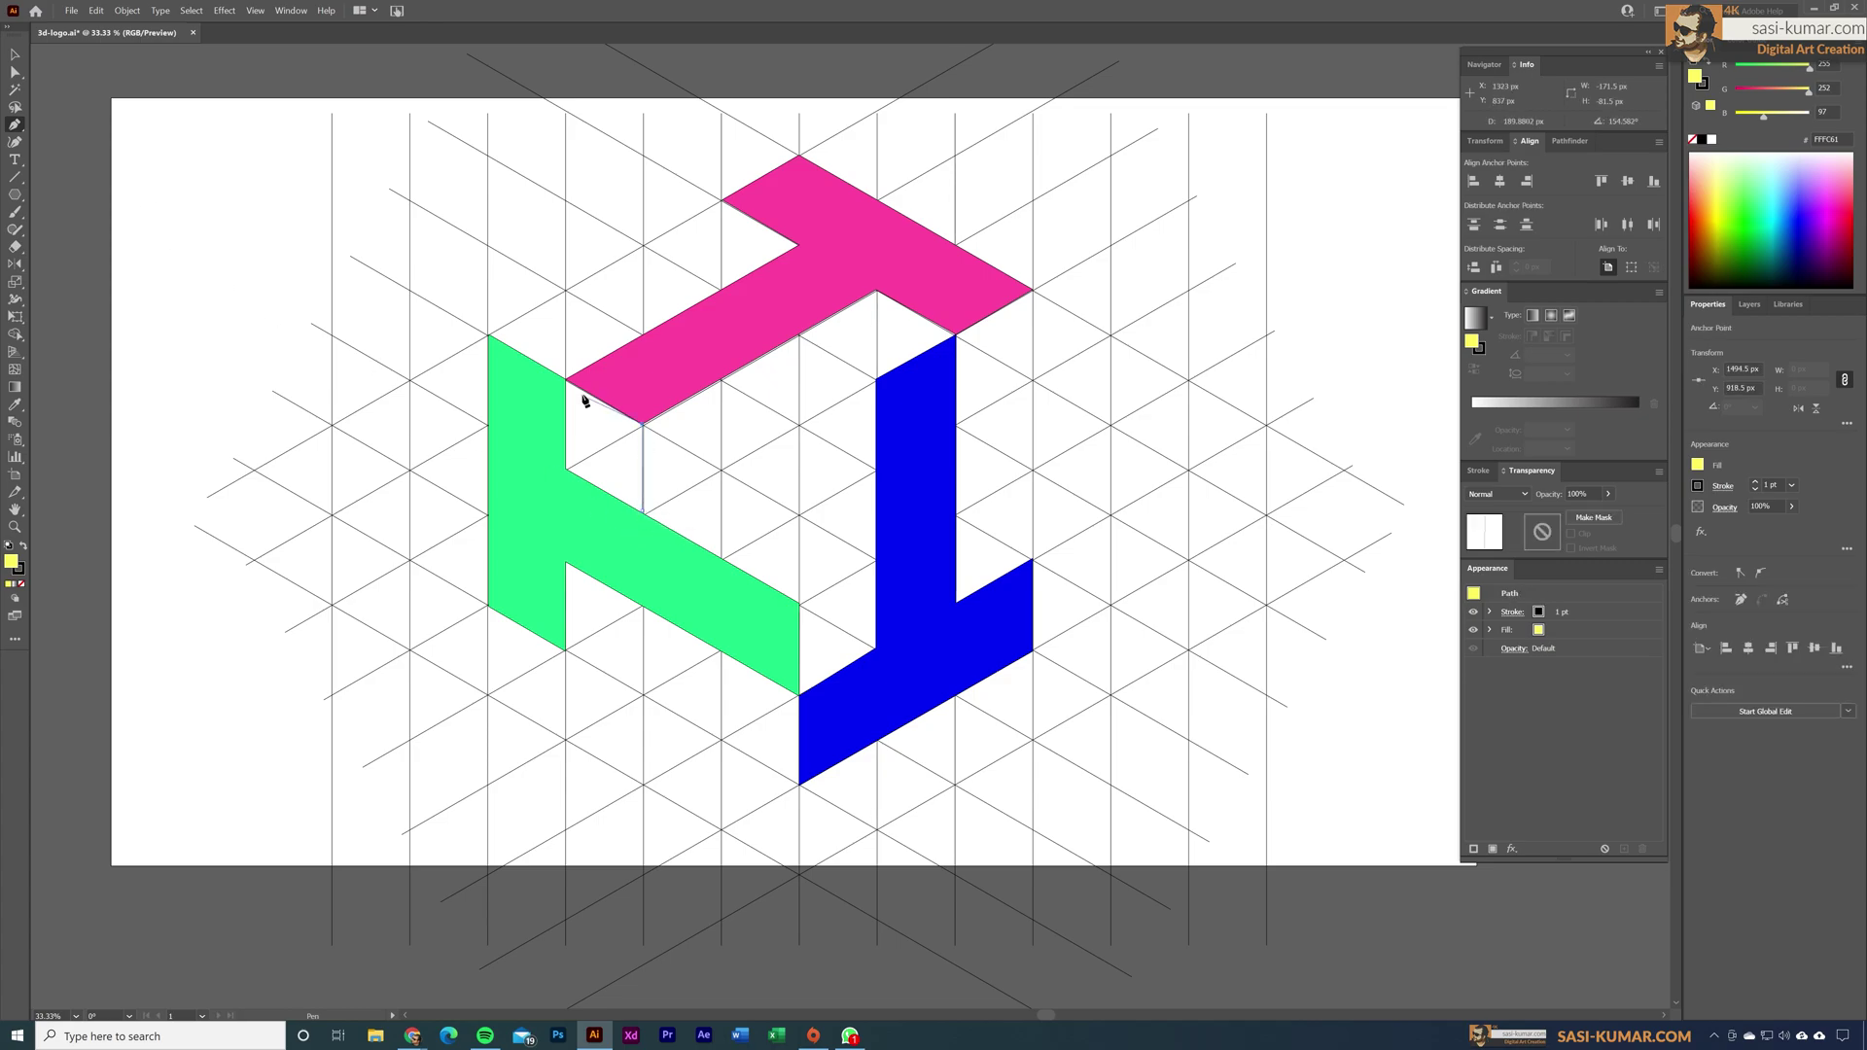
left_click(567, 381)
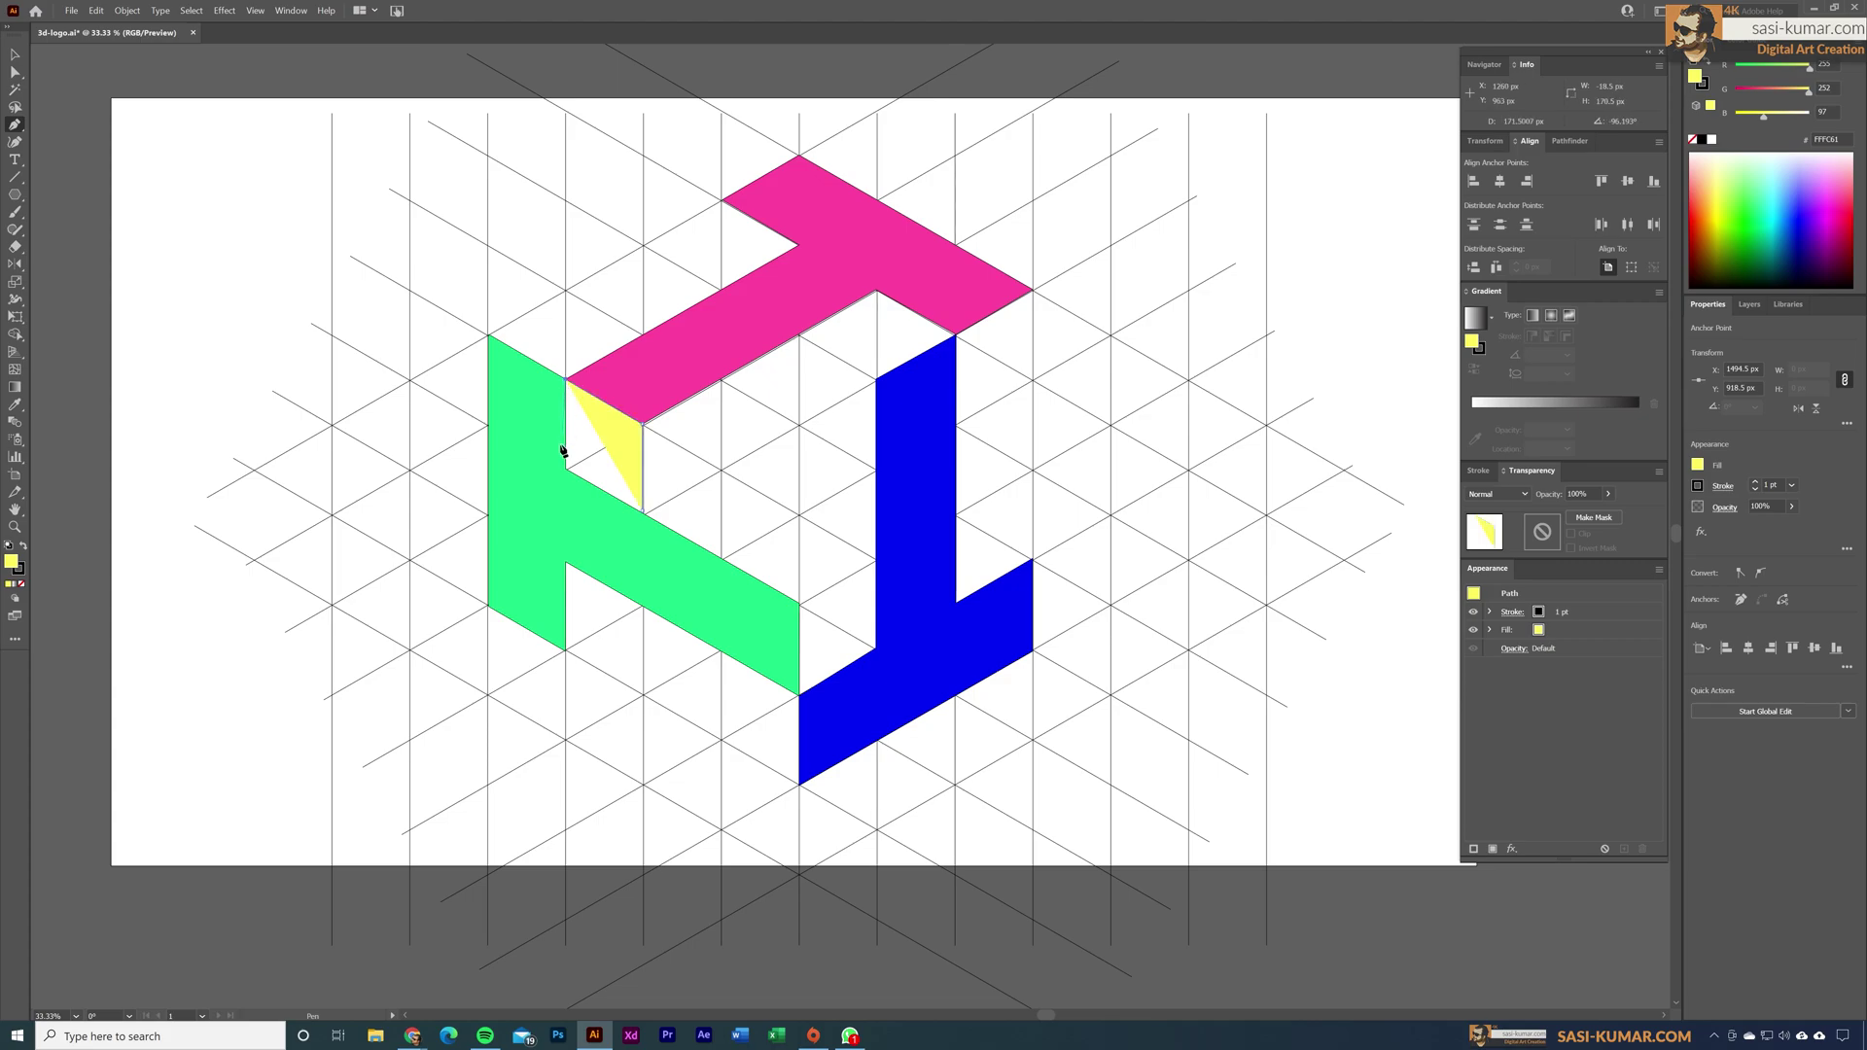
left_click(566, 470)
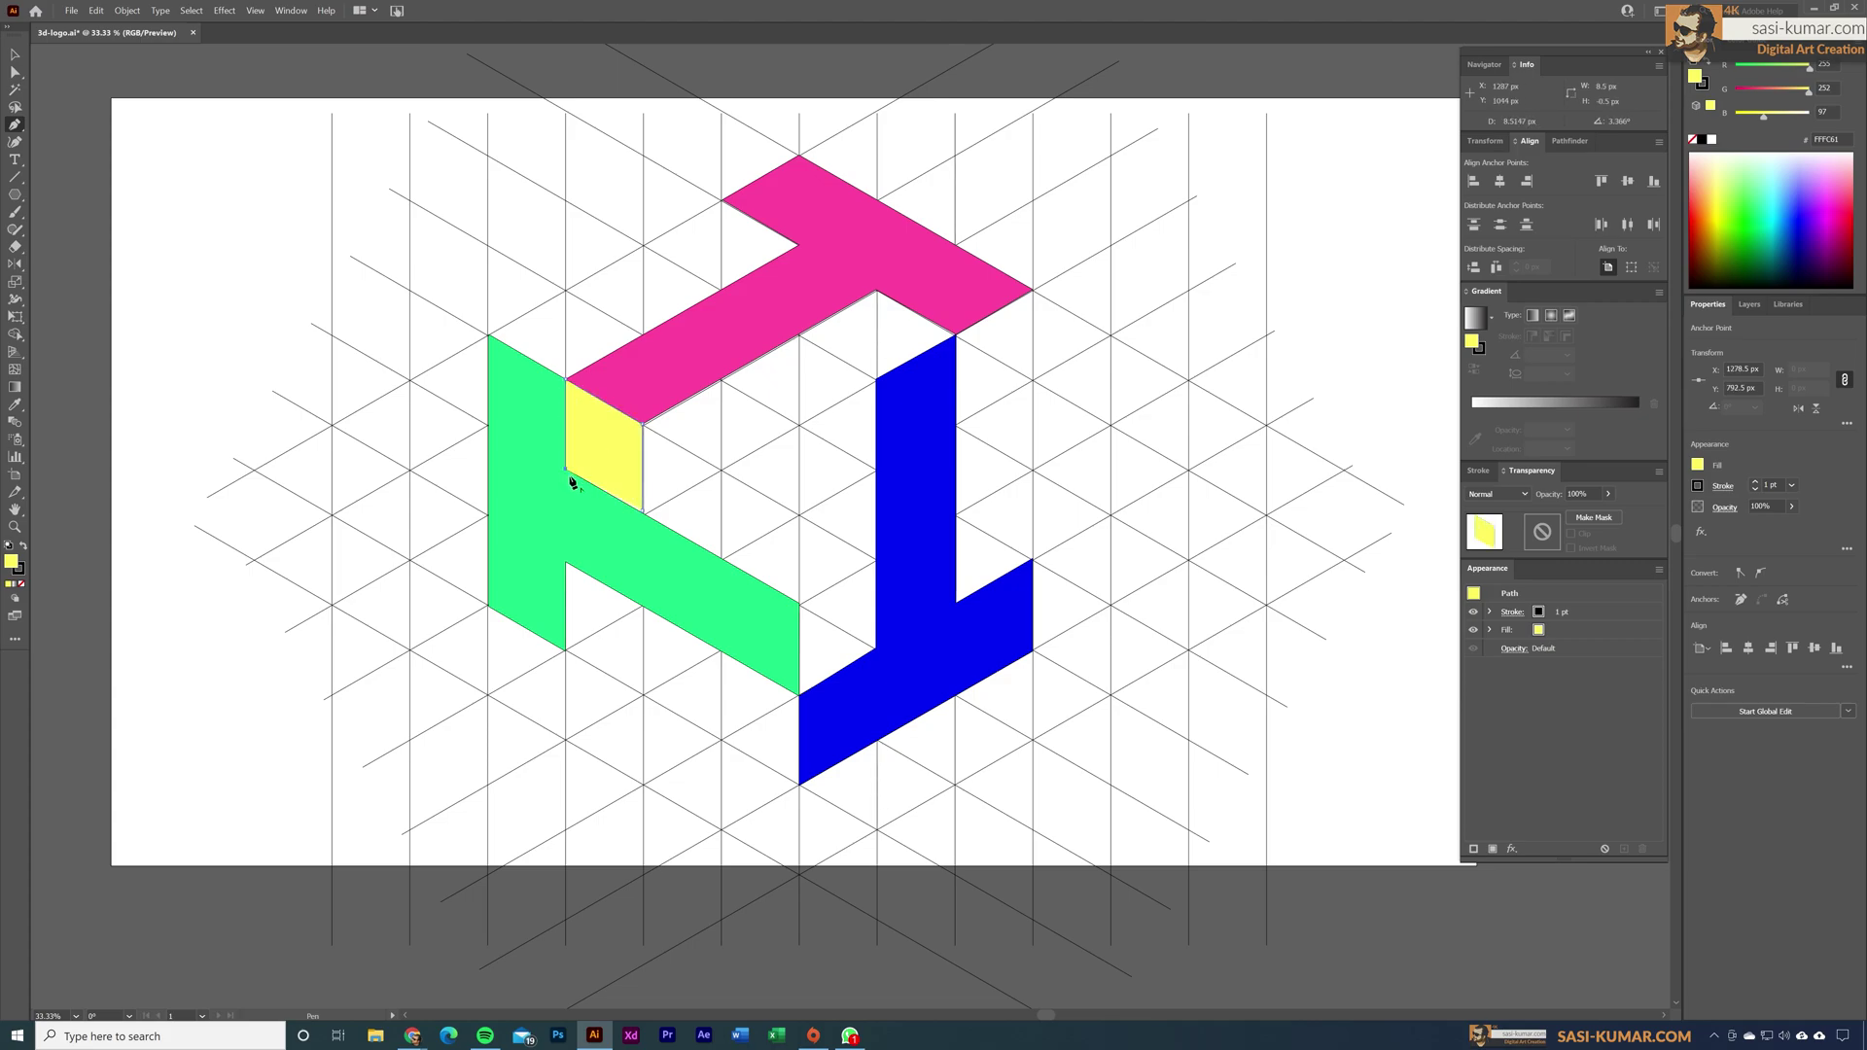
left_click(643, 509)
Step: Draw a yellow end face on the green T's stem end, filling the gap to the blue T's stem
left_click(876, 563)
left_click(876, 646)
left_click(799, 694)
left_click(799, 603)
Step: Draw a closed yellow end face below the right end of the pink T's crossbar, against the blue stem
left_click(1032, 292)
left_click(1032, 379)
left_click(956, 424)
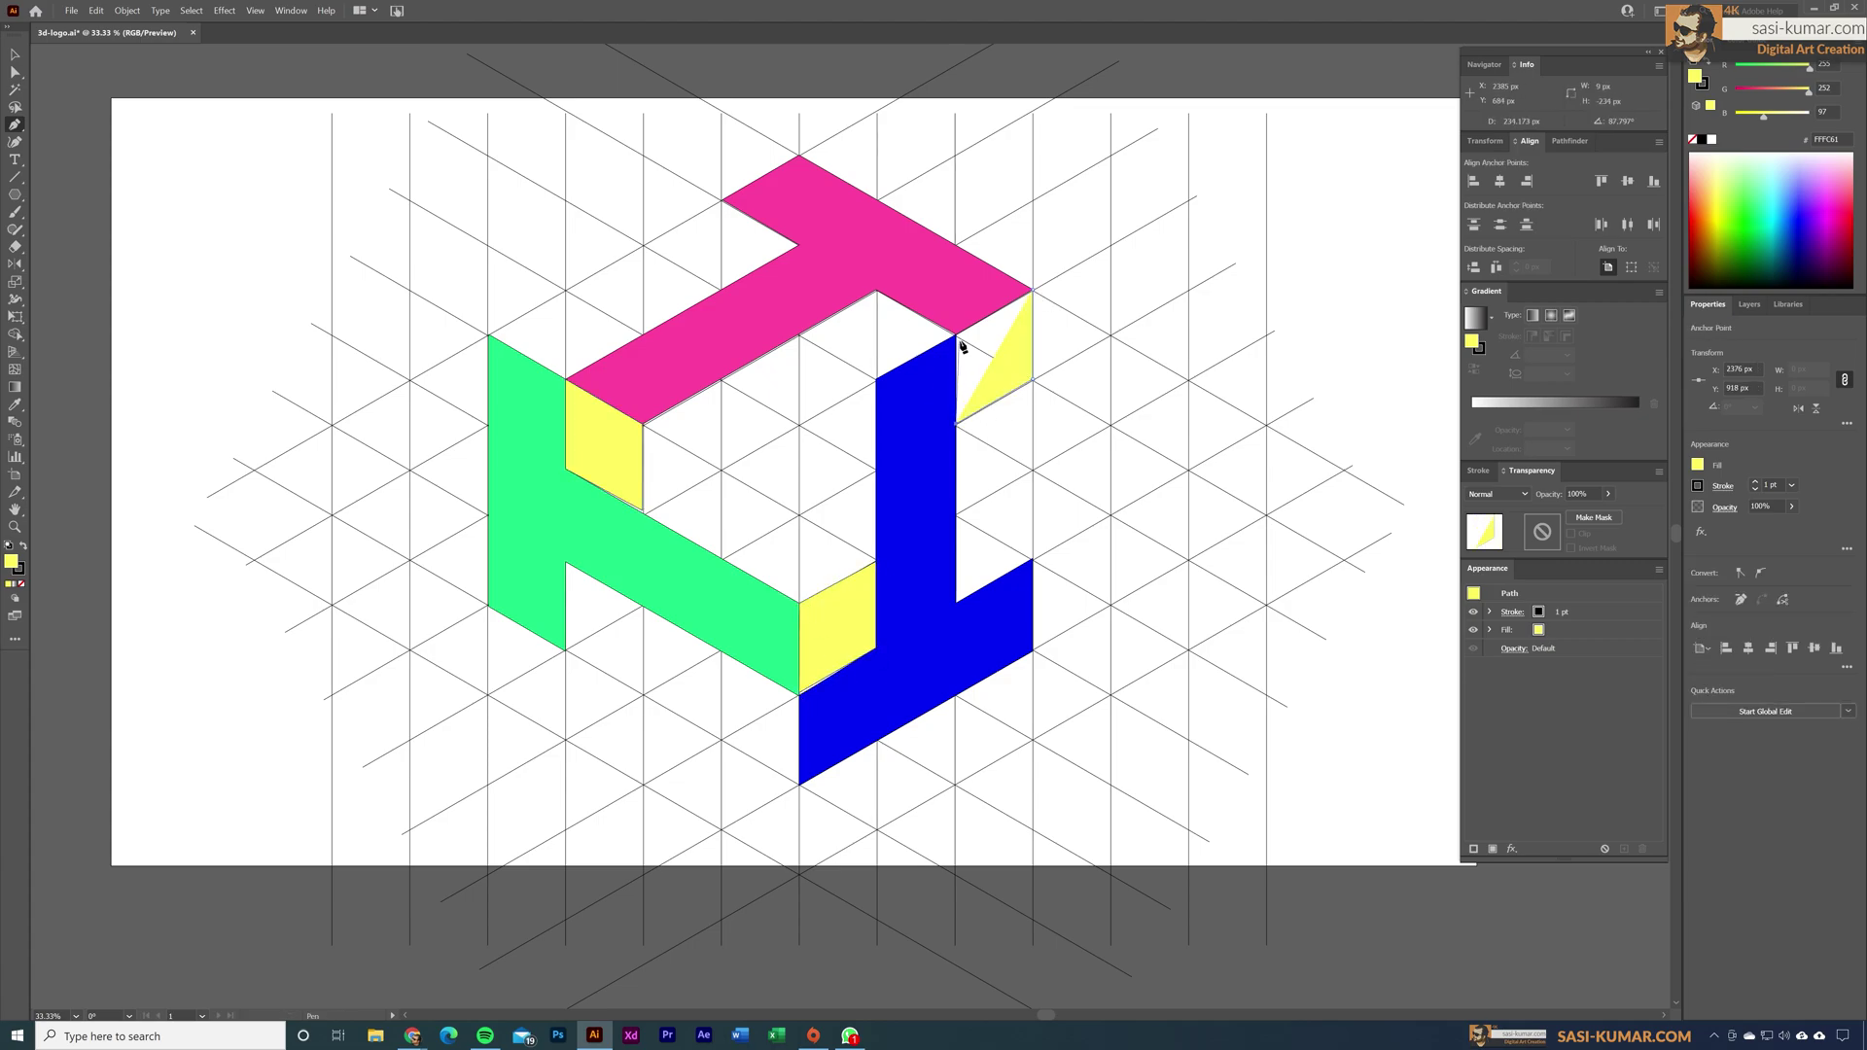
left_click(956, 335)
left_click(1034, 293)
Step: Draw a closed yellow top face on the blue T's stem, inside the pink T's inner corner, and deselect it
left_click(876, 292)
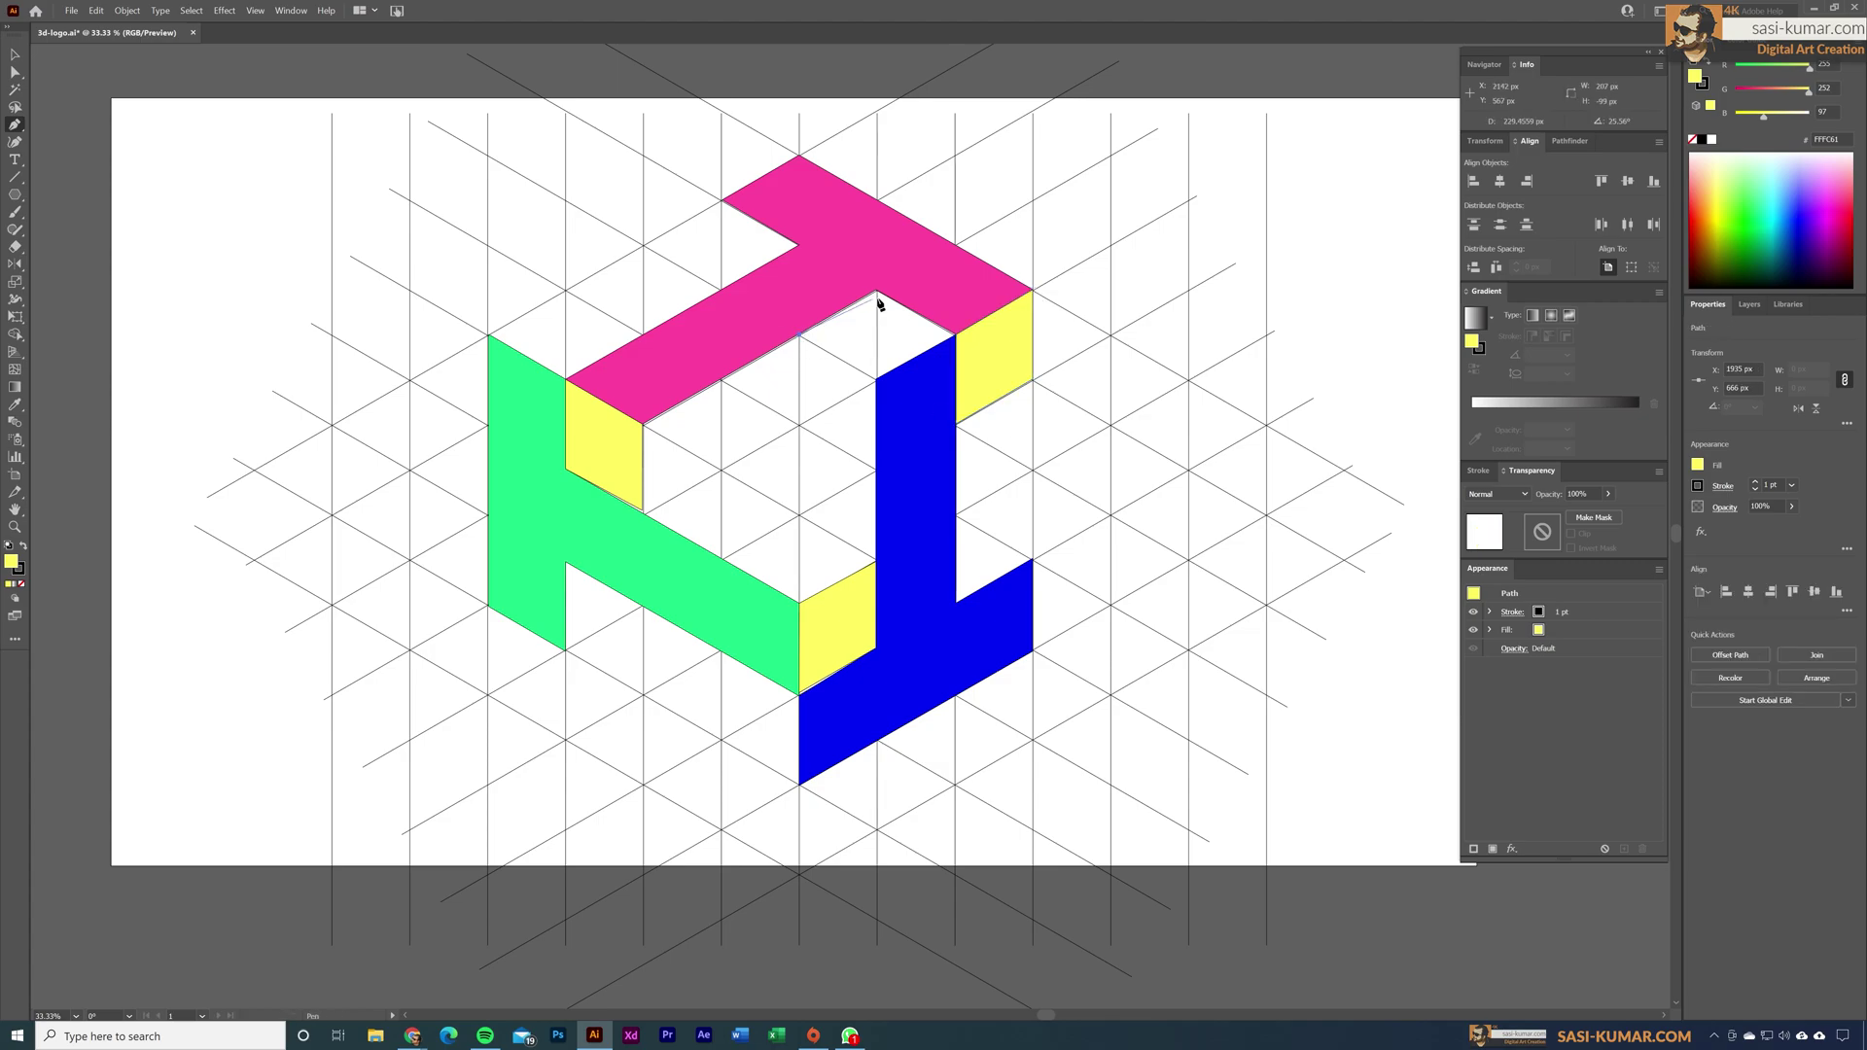
left_click(956, 335)
left_click(876, 379)
left_click(799, 336)
left_click(876, 292)
key("ctrl+shift+a")
Step: Draw a closed light blue side face along the pink T's stem, between the yellow end face and the blue T's yellow top
left_click_drag(1800, 192, 1782, 186)
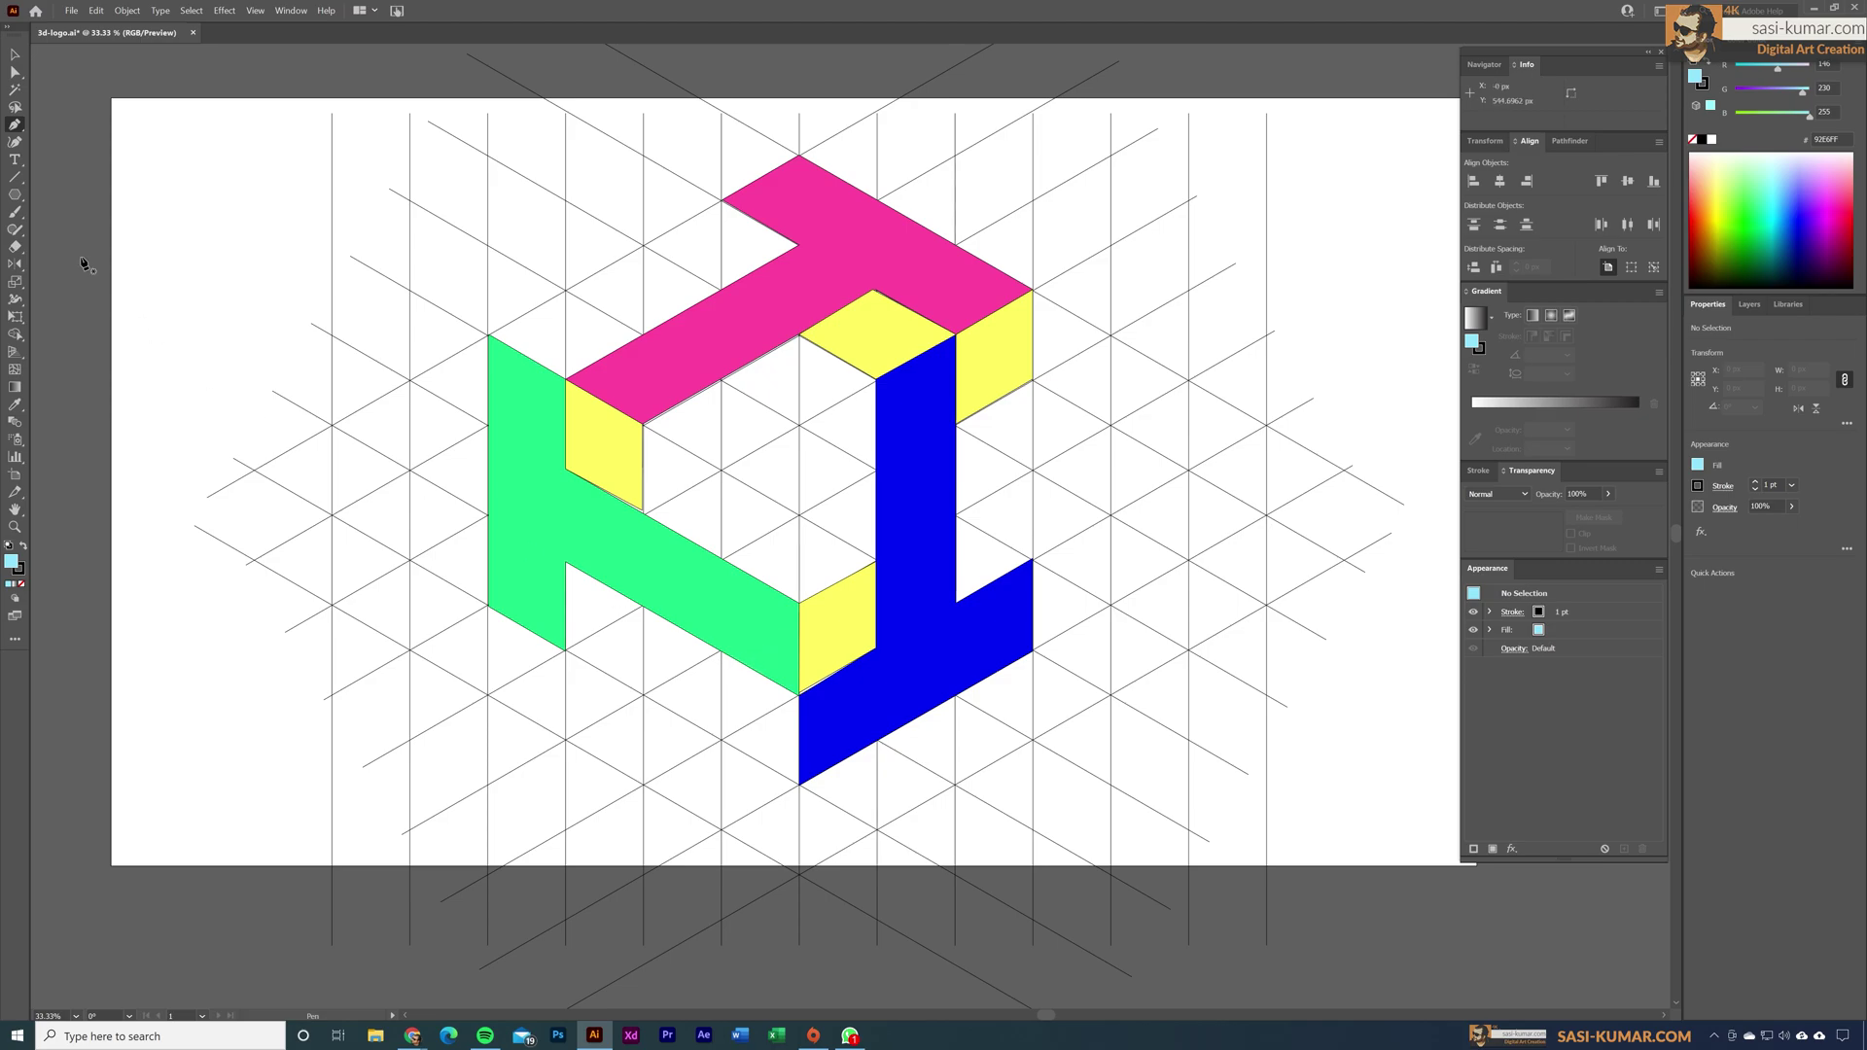
left_click(643, 508)
left_click(799, 423)
left_click(799, 336)
left_click(641, 423)
left_click(644, 508)
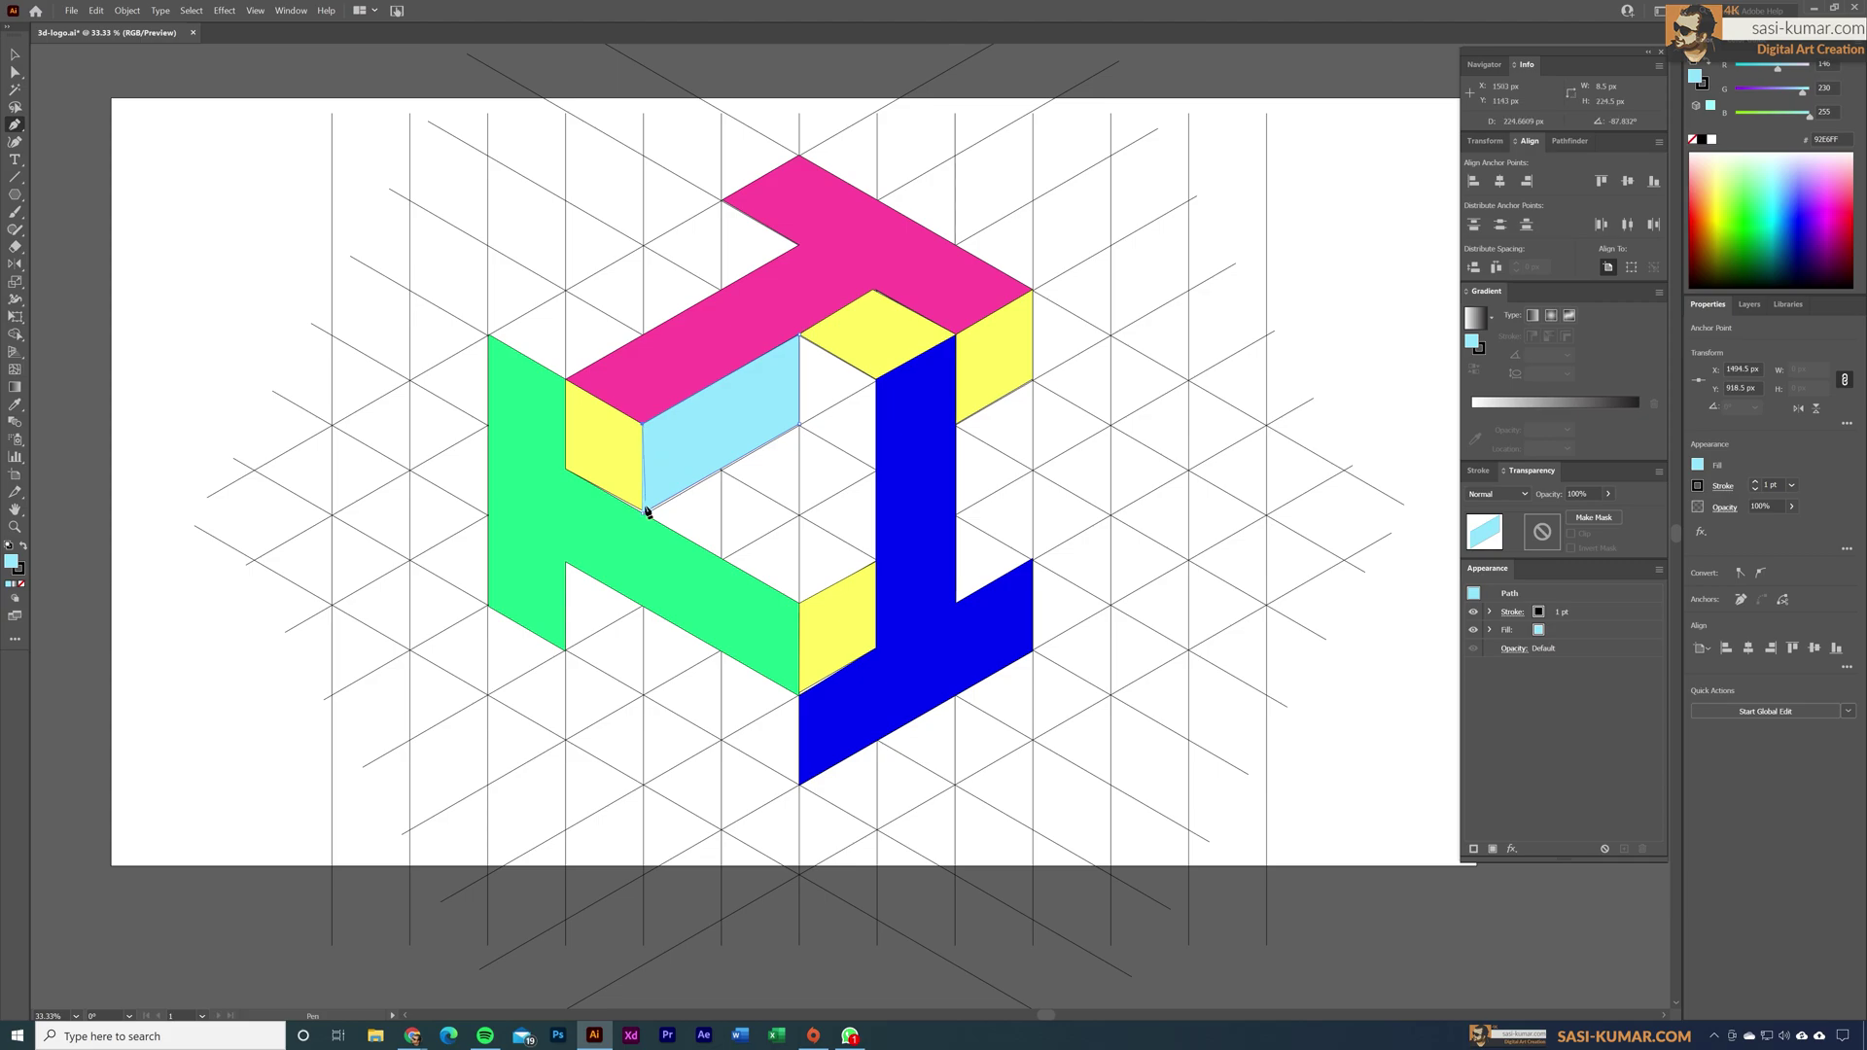
Step: Draw a closed inner side face along the blue T's stem below its yellow top and recolour it periwinkle blue
left_click(800, 516)
left_click(878, 563)
left_click(876, 380)
left_click(799, 336)
left_click(799, 517)
left_click(1788, 91)
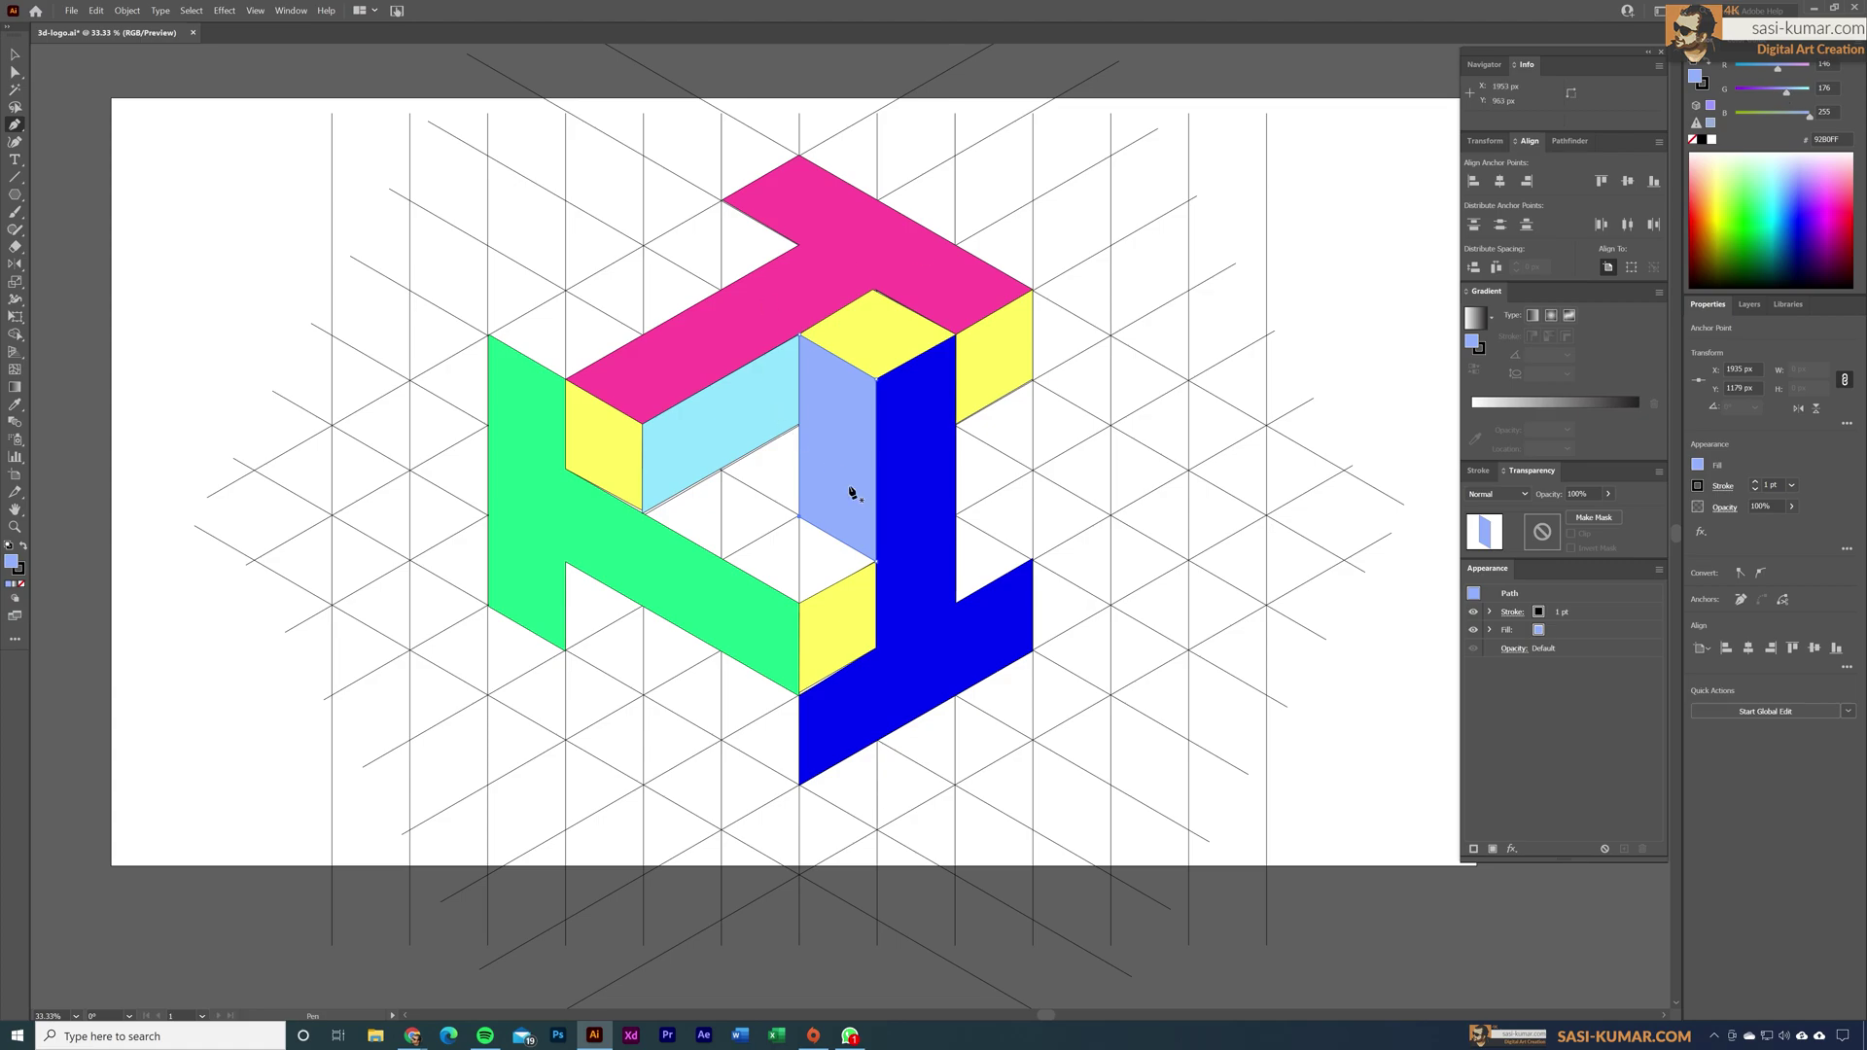
Step: Draw a closed periwinkle blue top face along the green T's stem, up to the blue T's side face
left_click(721, 471)
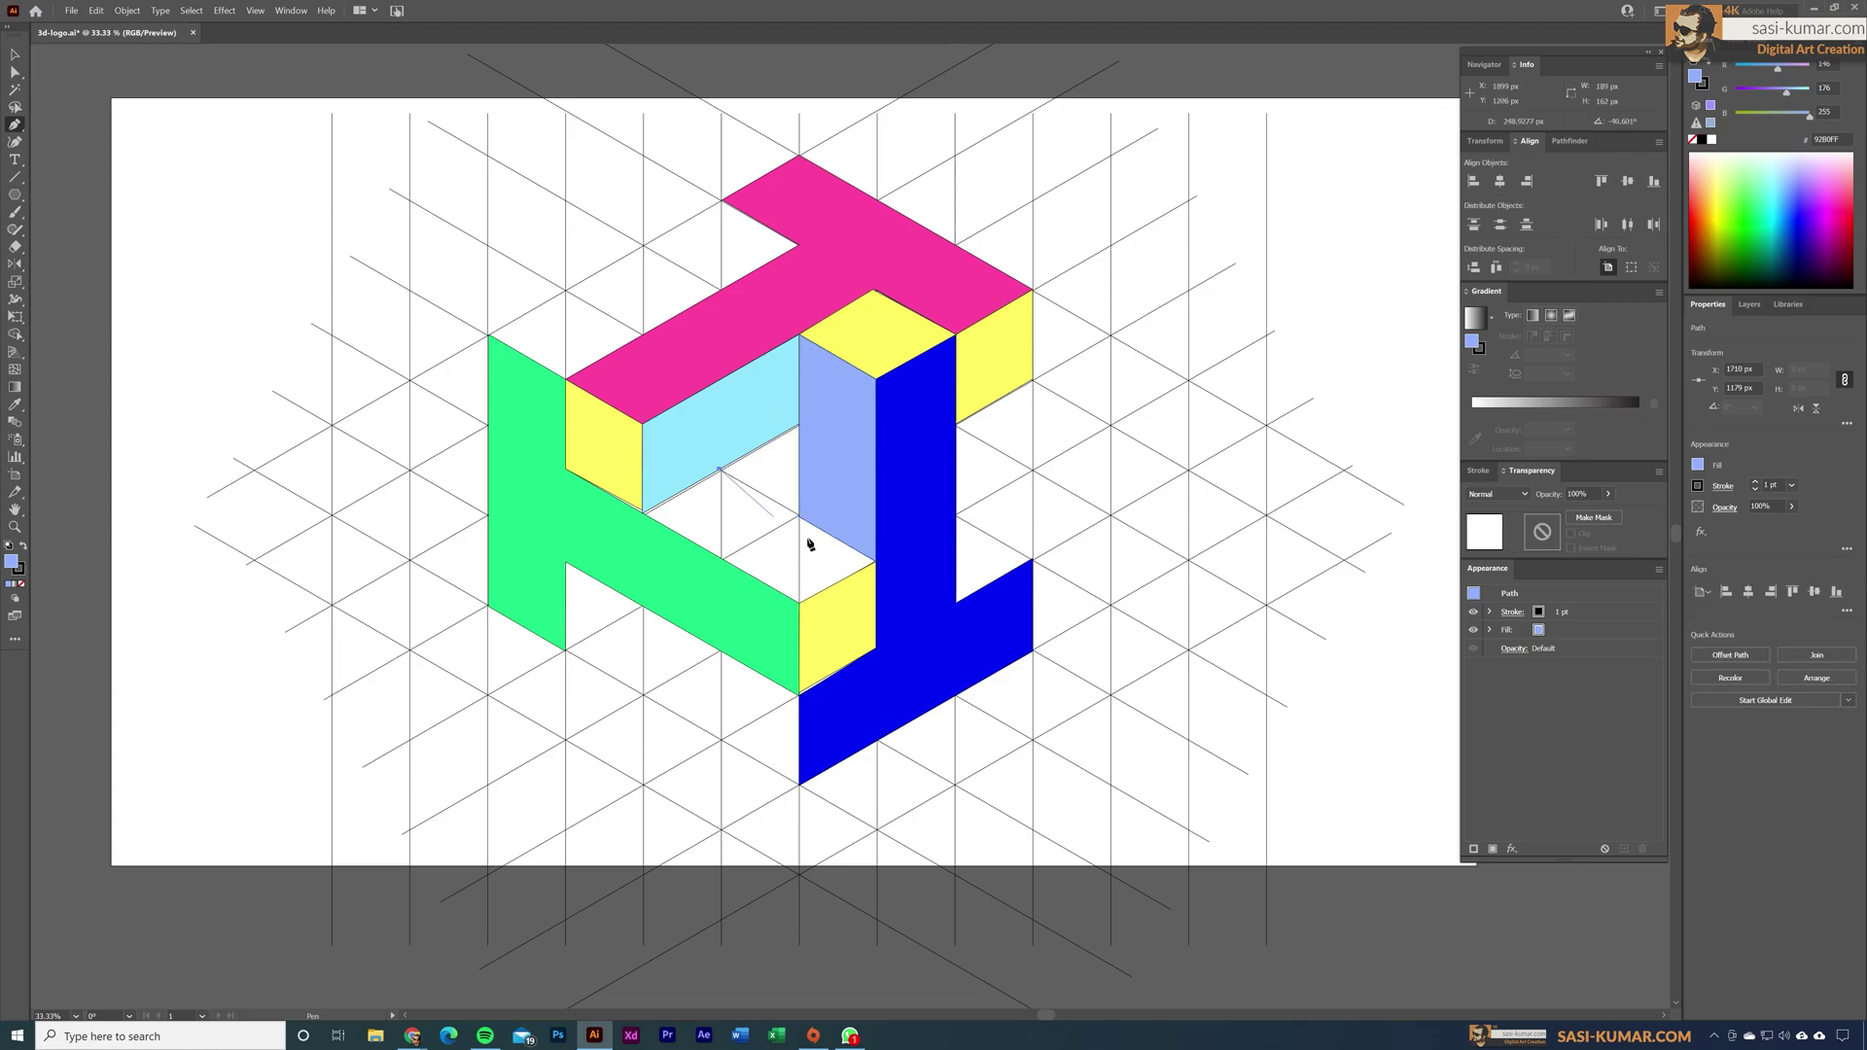
left_click(876, 563)
left_click(800, 604)
left_click(643, 513)
left_click(721, 471)
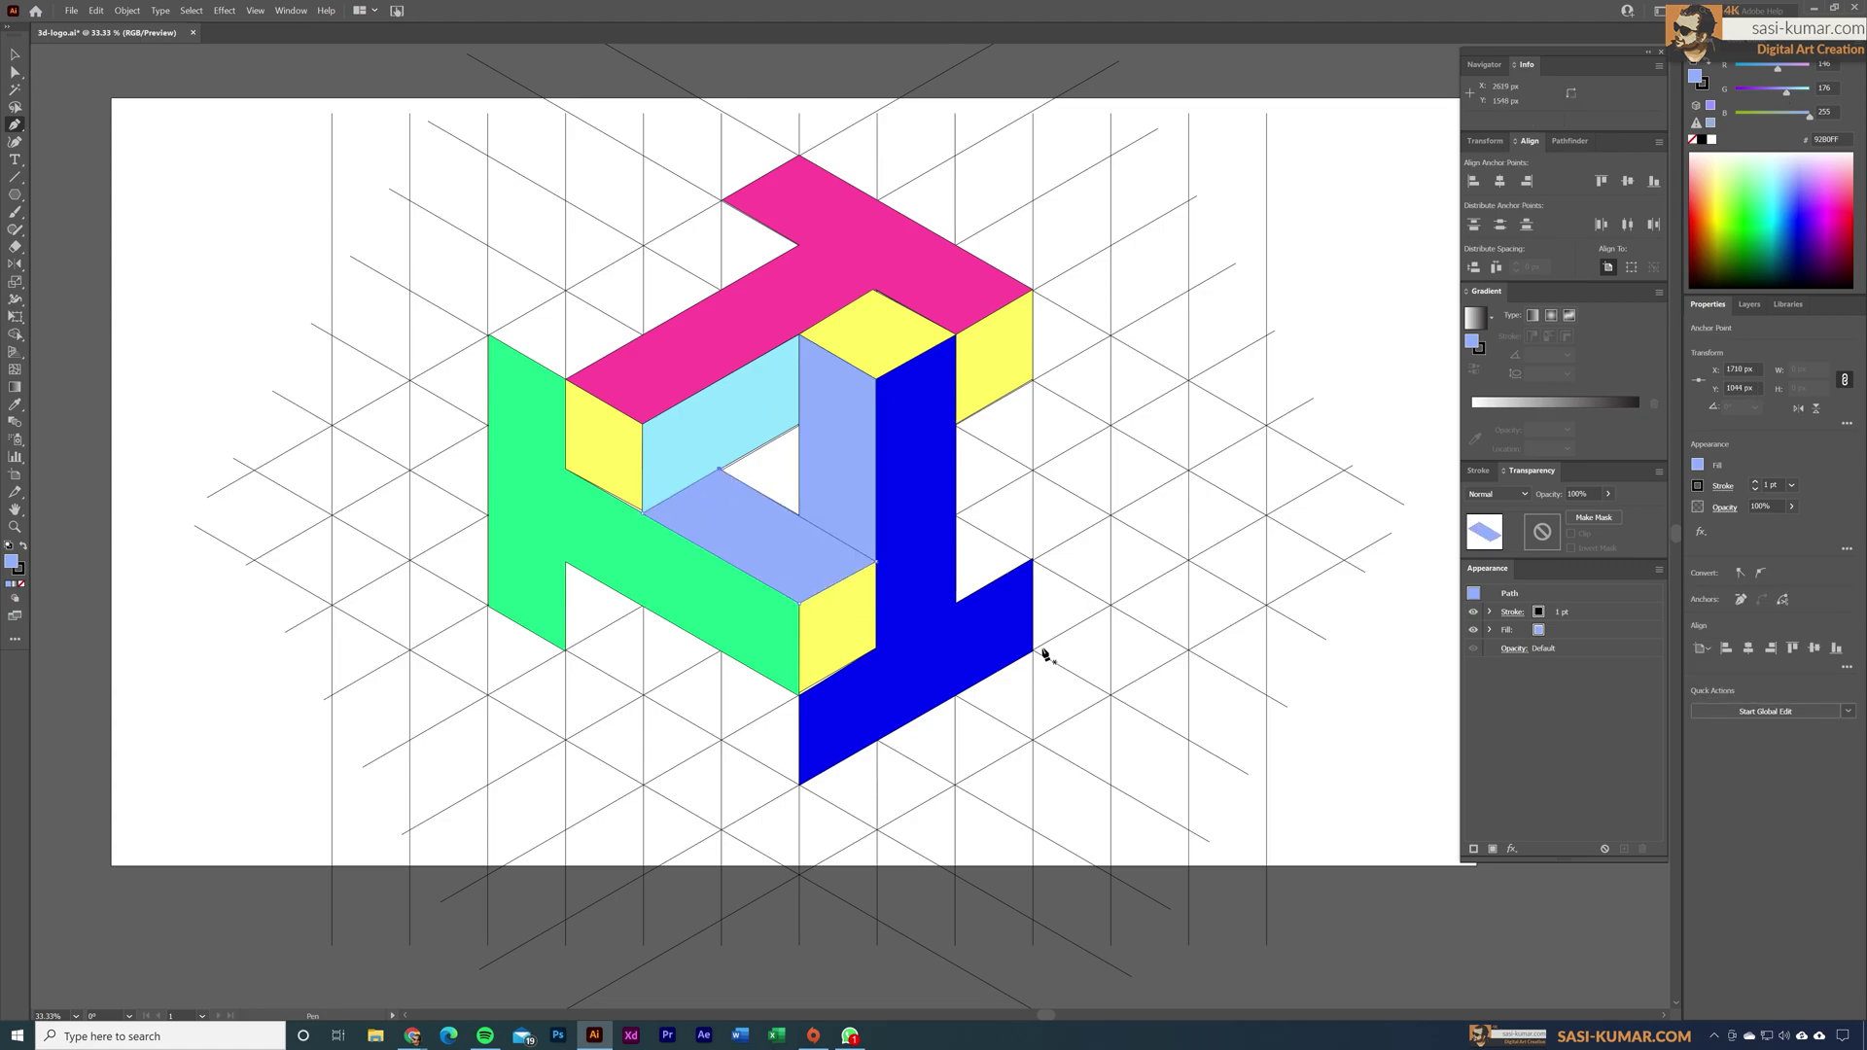
Step: Draw a top face on the green T's crossbar, sample the yellow of the neighbouring end face onto it, and deselect it
left_click(488, 335)
left_click(565, 290)
left_click(642, 336)
left_click(567, 381)
key("i")
left_click(620, 435)
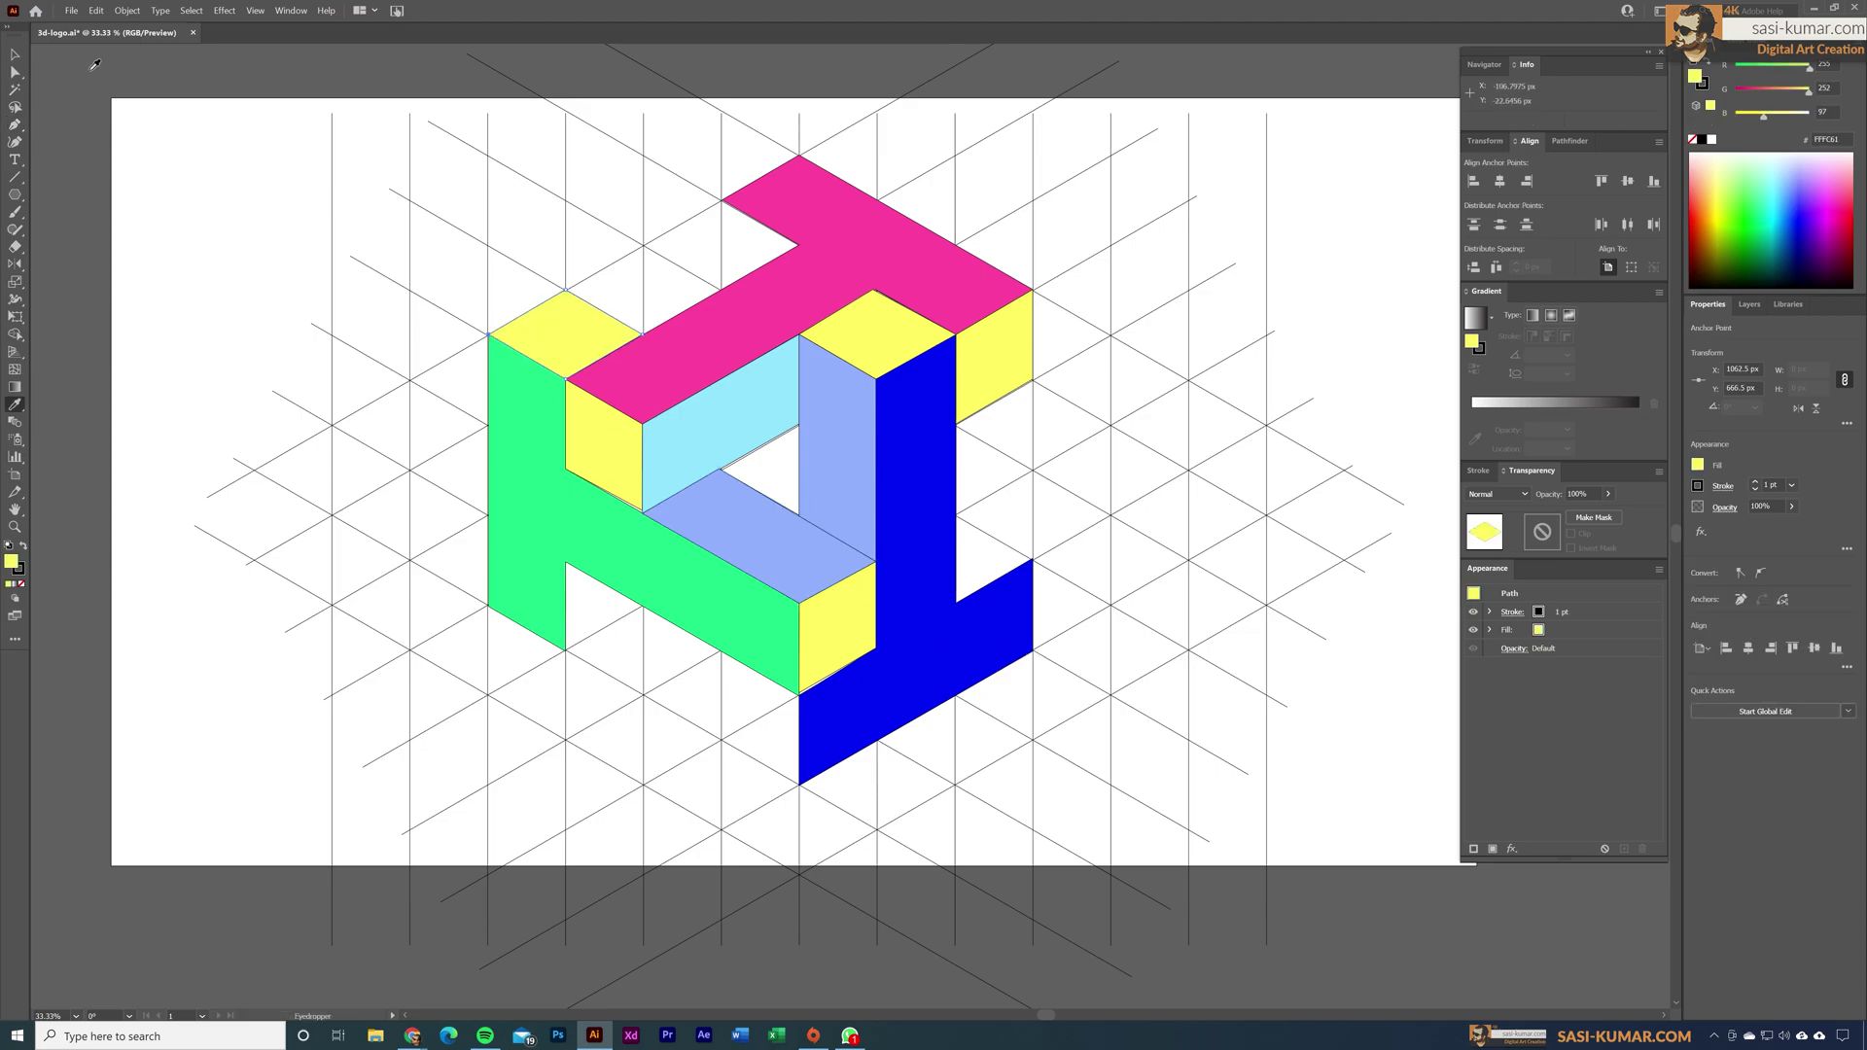
left_click(15, 53)
left_click(1137, 406)
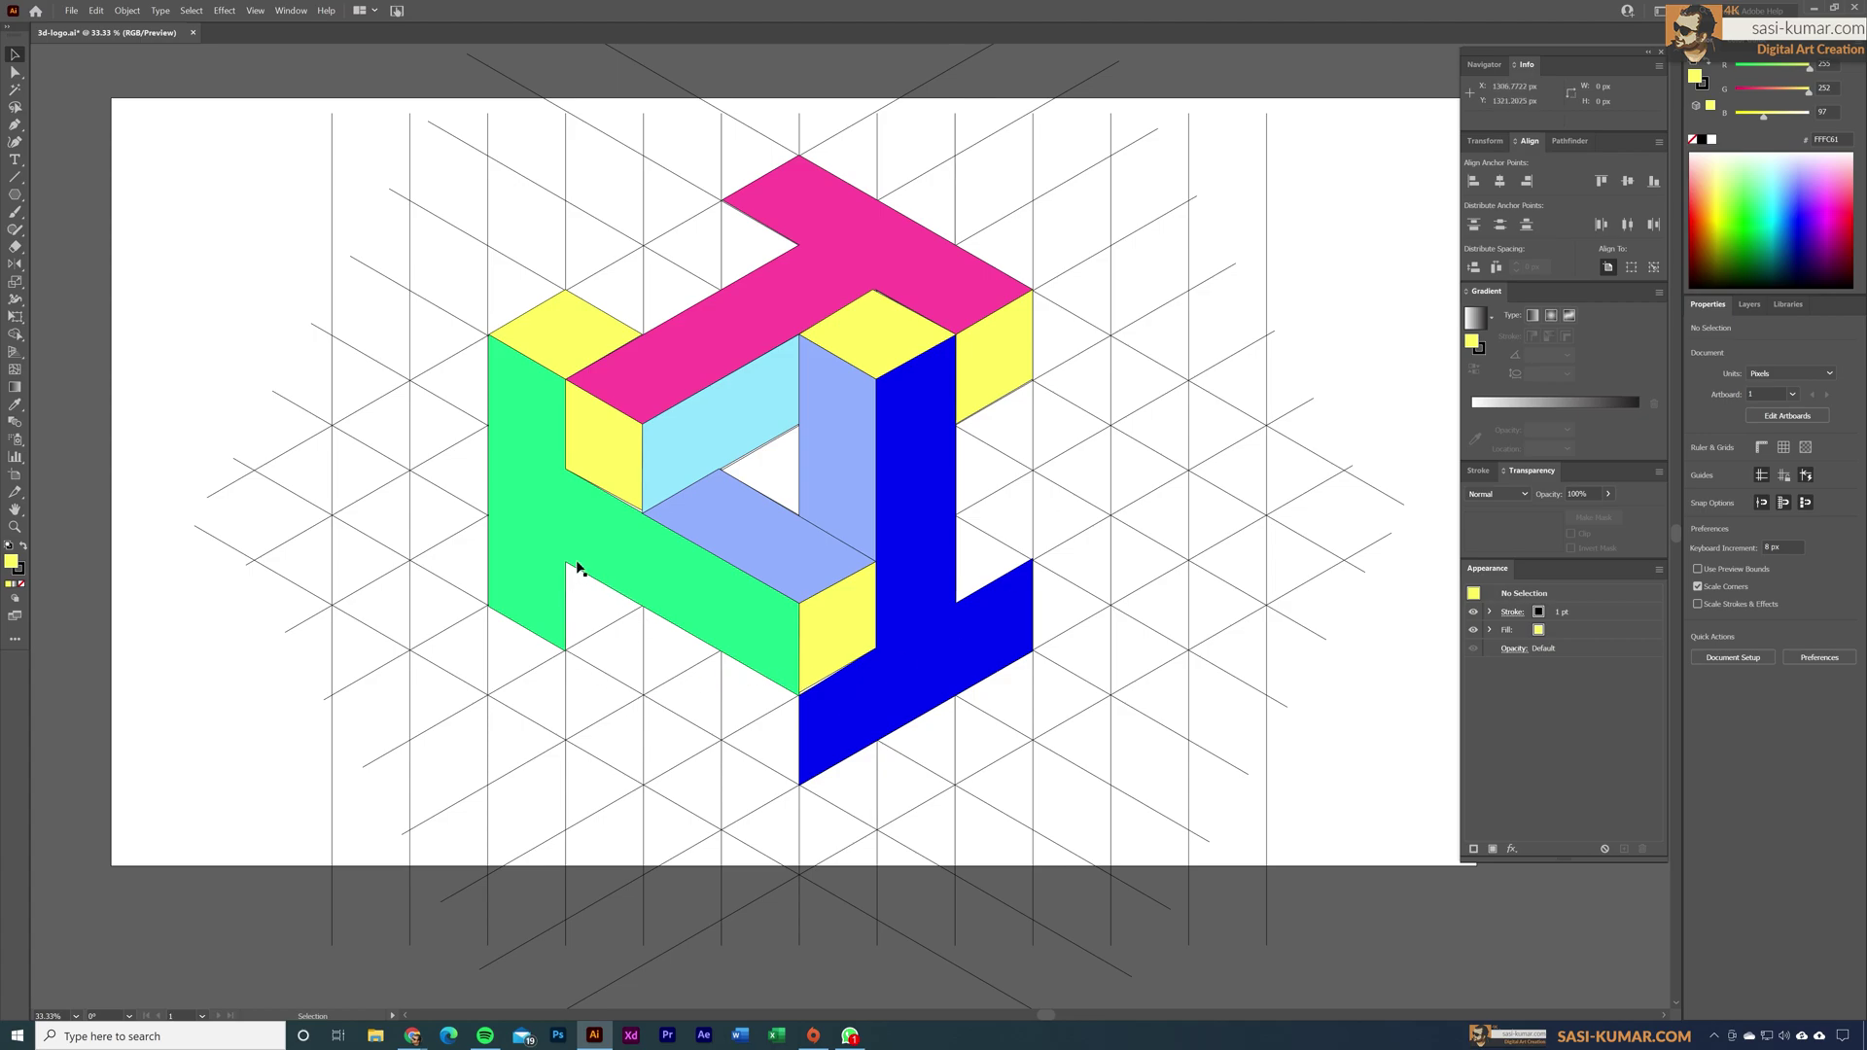
Step: Draw a closed yellow triangular side face in the notch between the pink T's crossbar and stem
key("p")
left_click(723, 202)
left_click(722, 290)
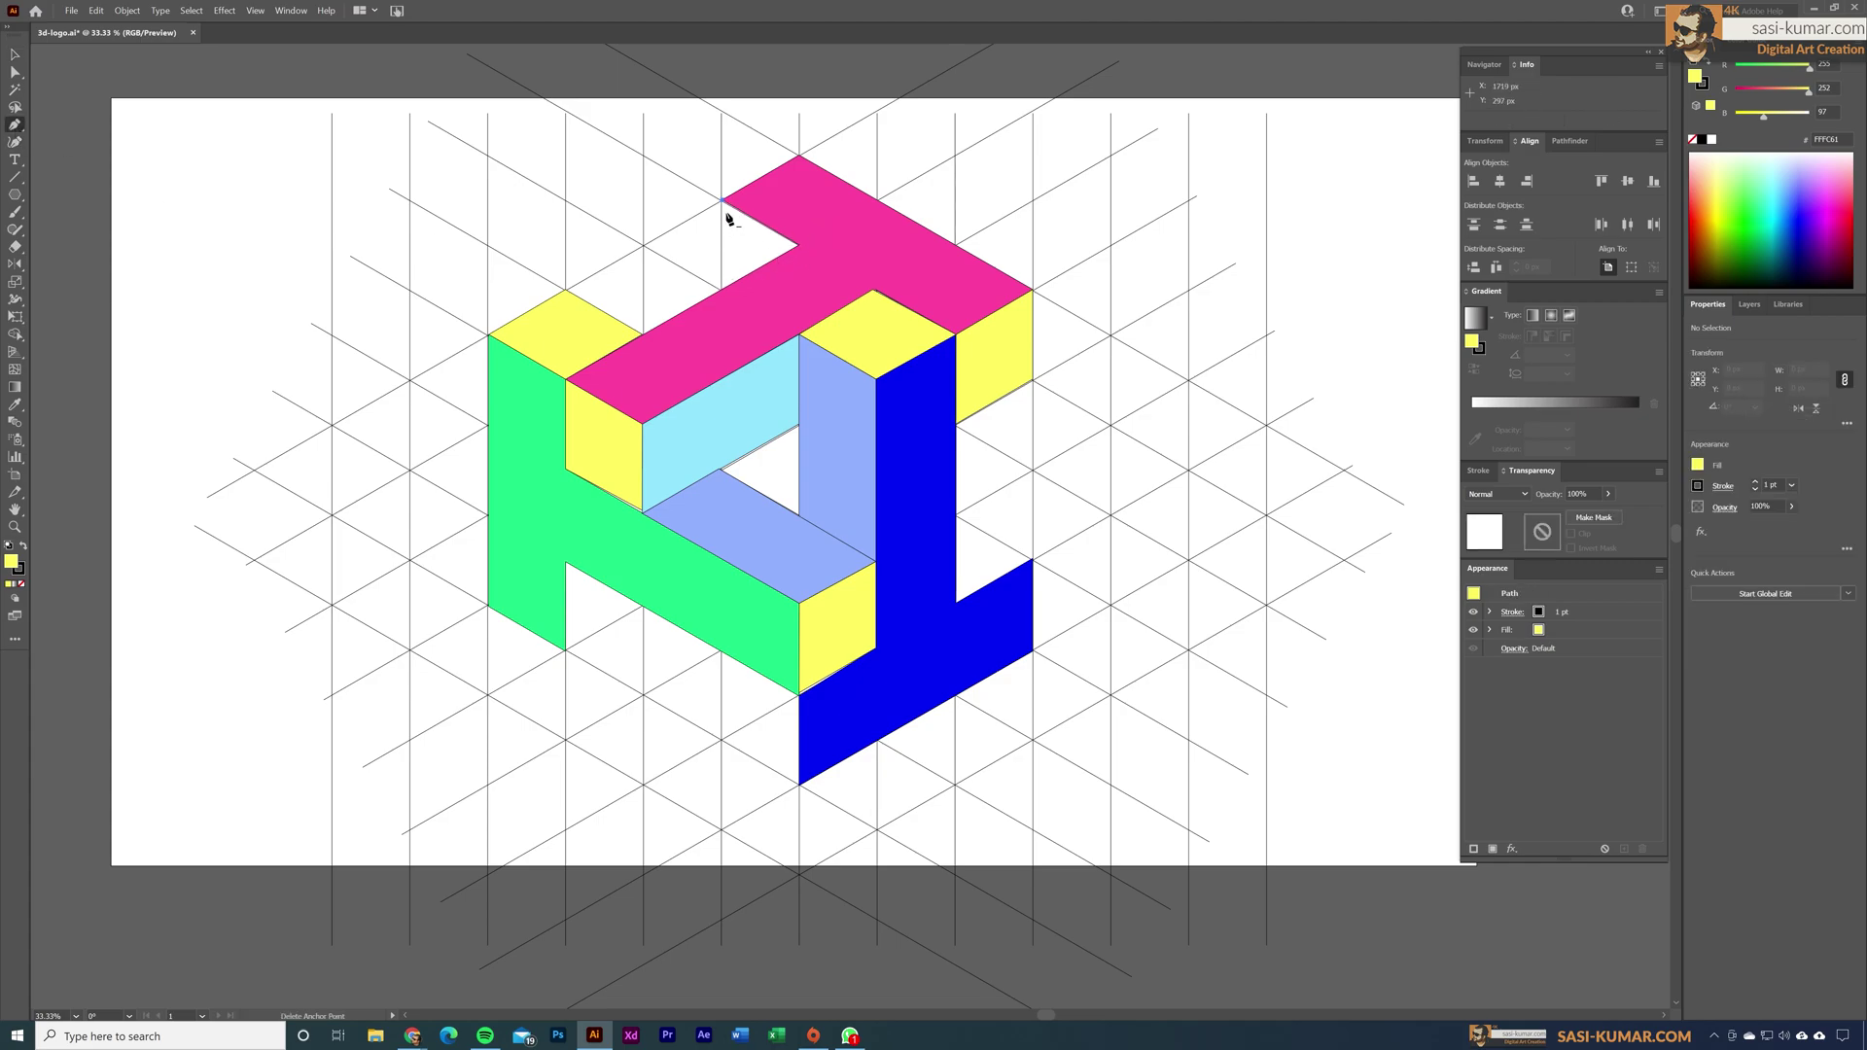
left_click(797, 245)
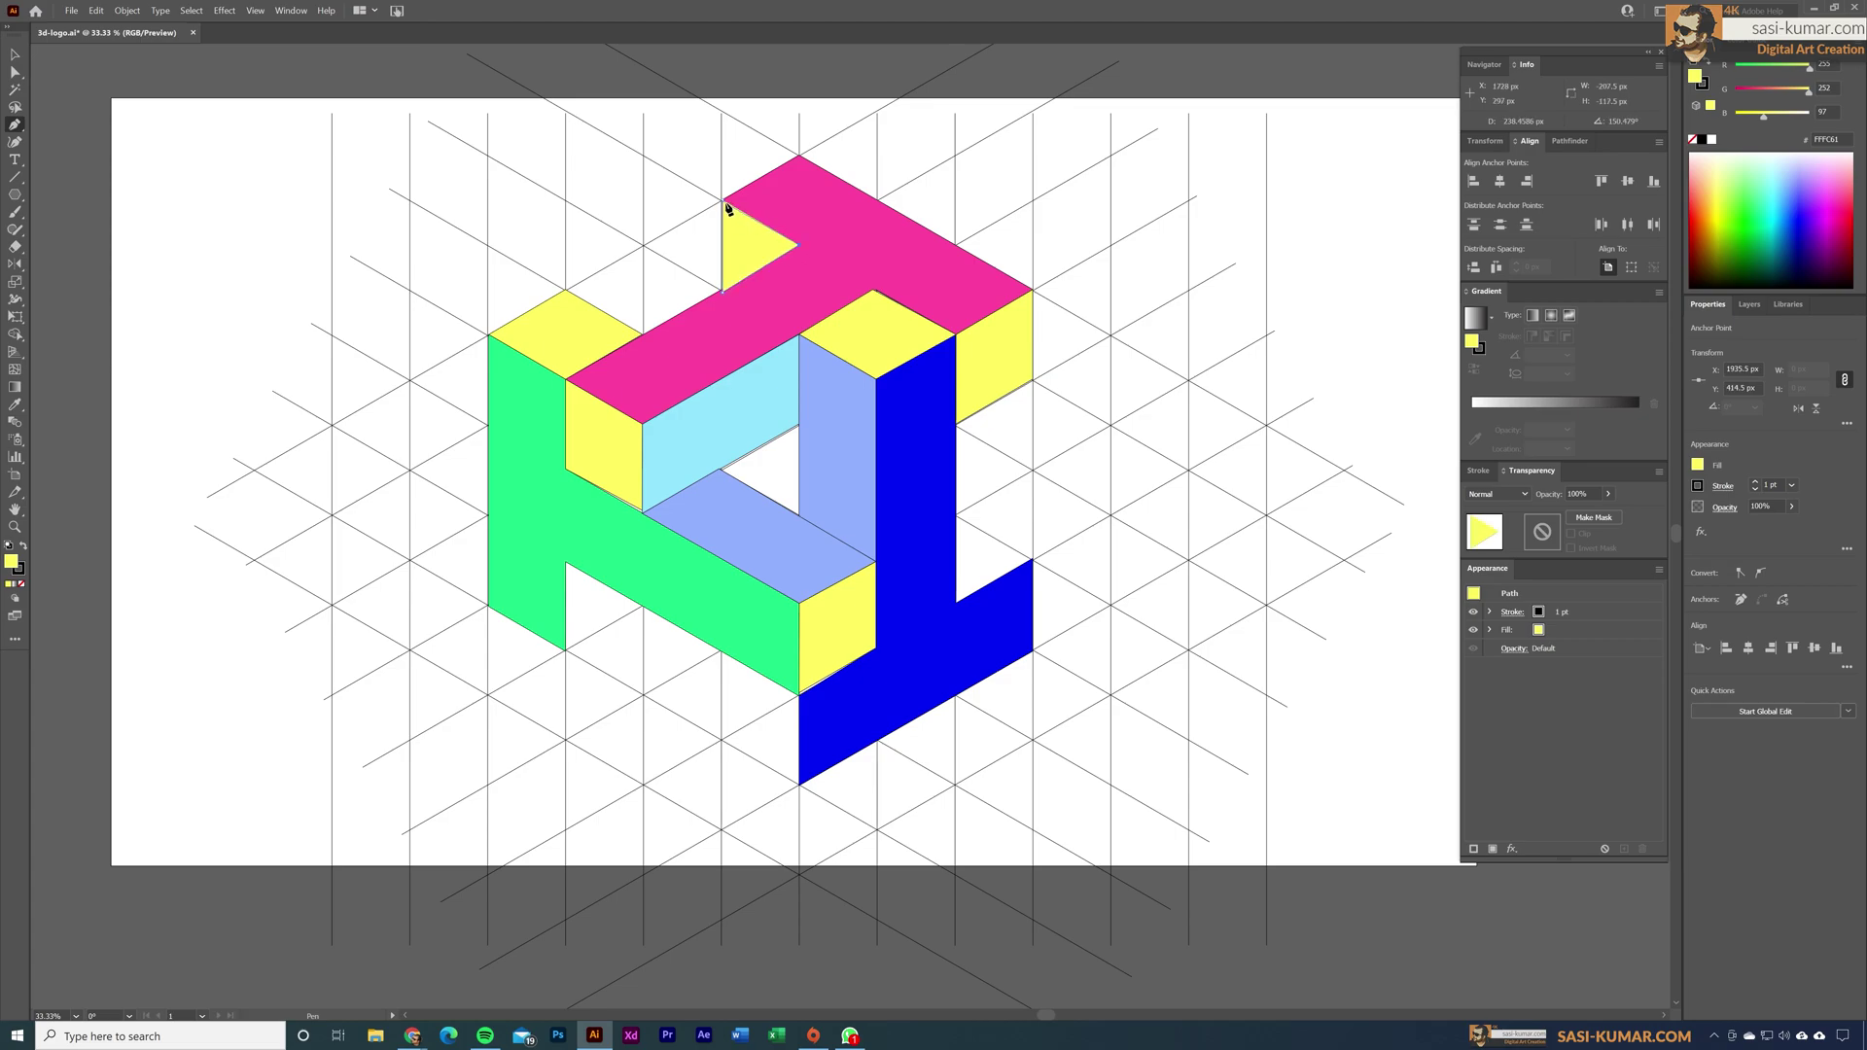
left_click(723, 203)
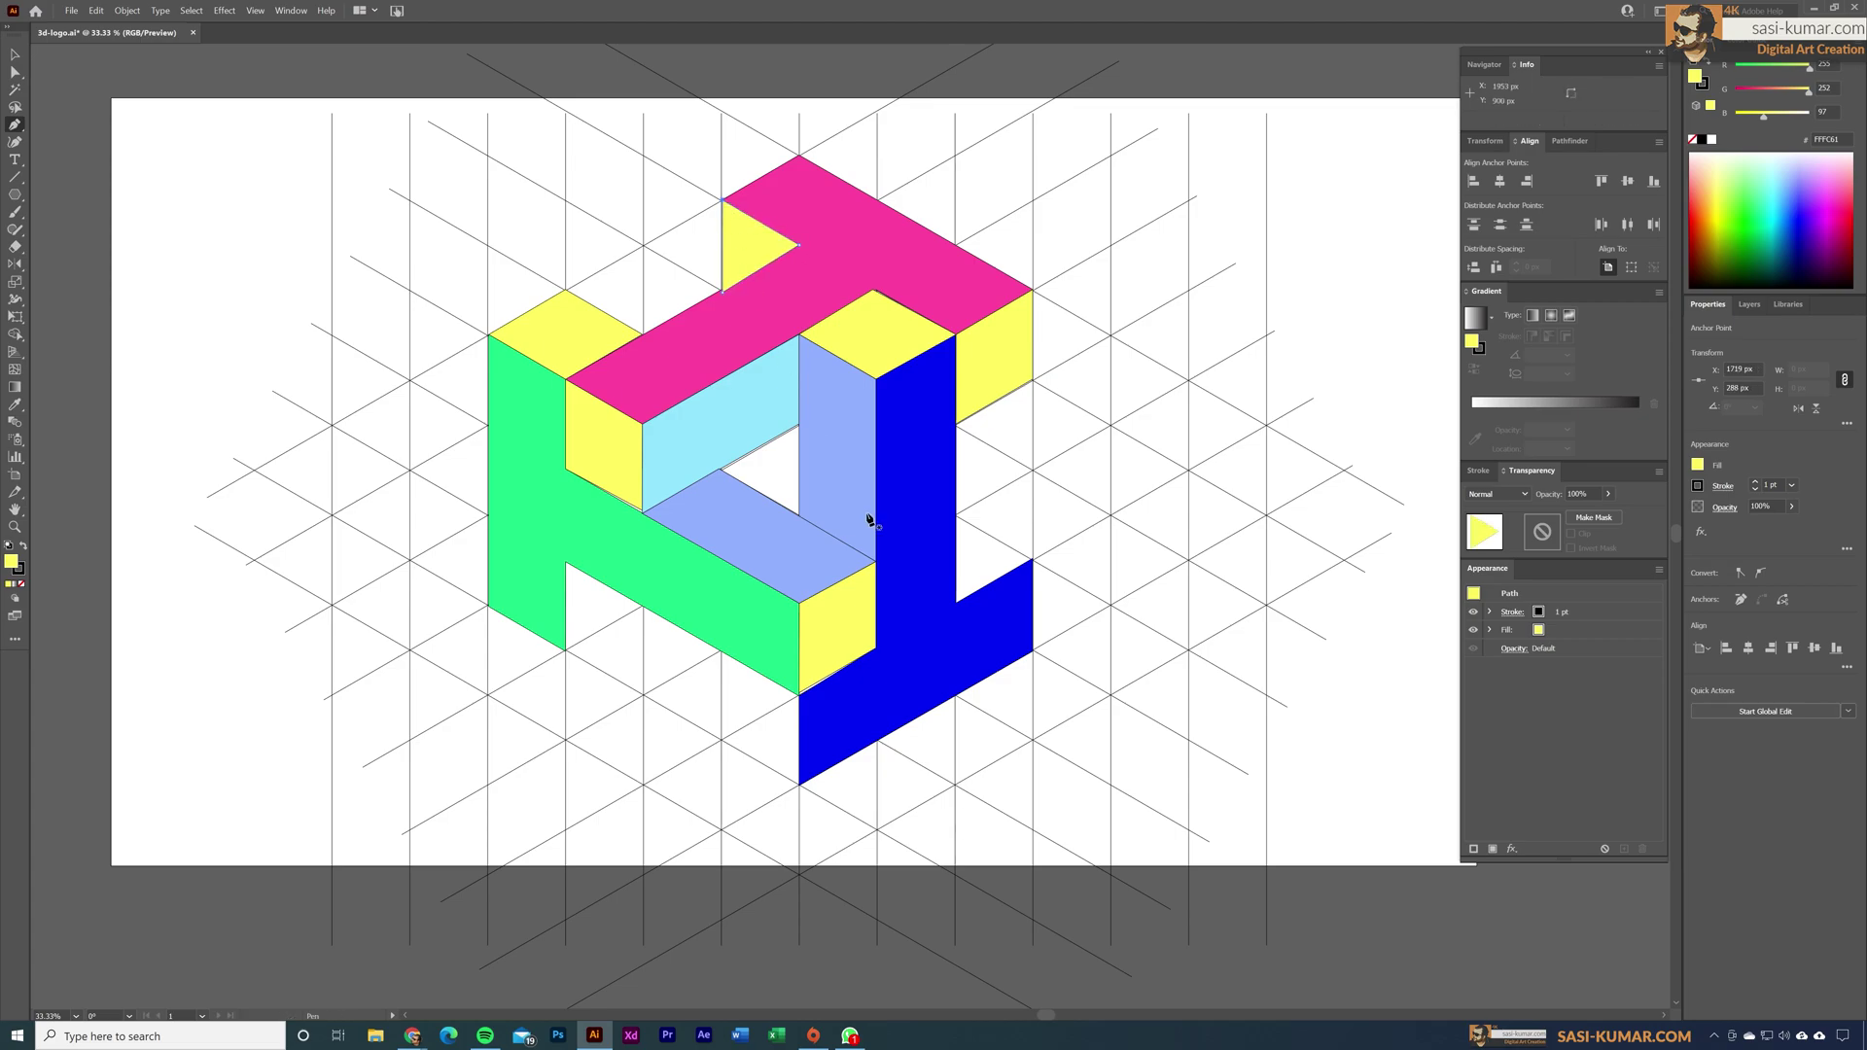
Step: Draw a closed yellow triangular top face in the notch where the blue T's stem meets its crossbar
left_click(1033, 564)
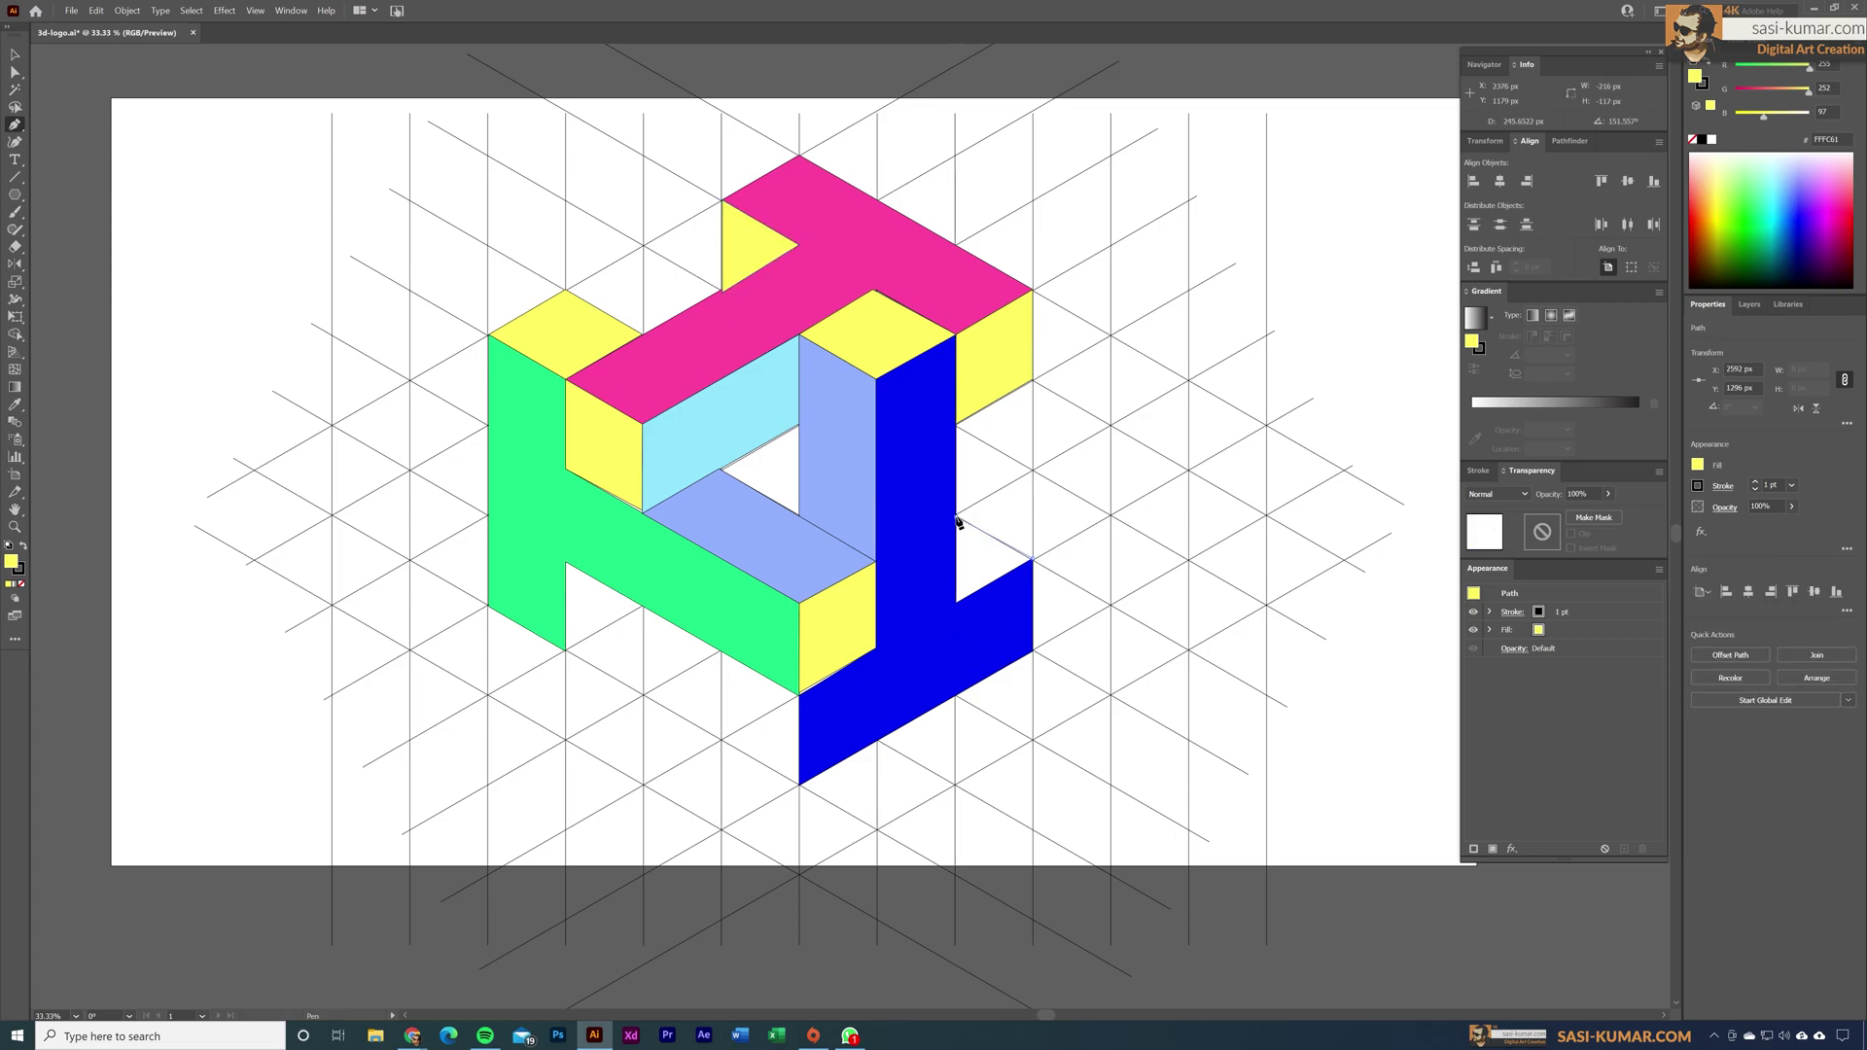
left_click(957, 518)
left_click(955, 603)
left_click(1034, 564)
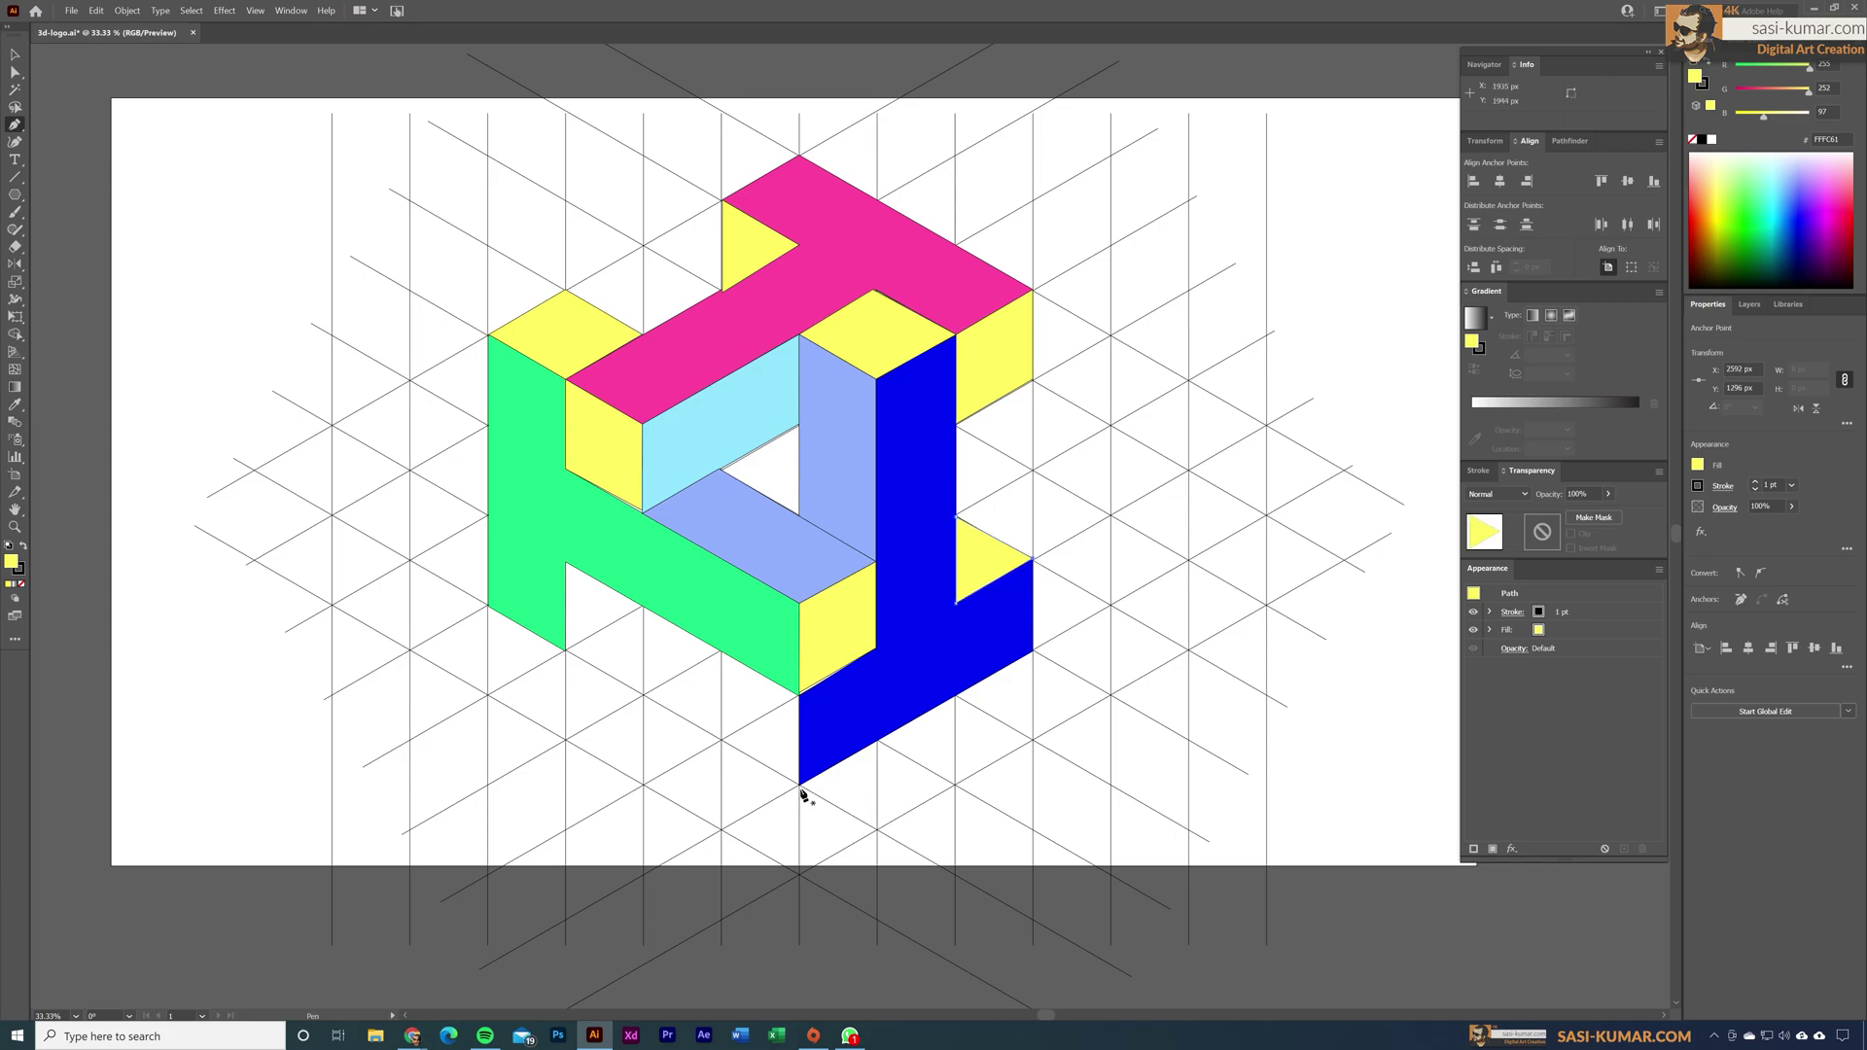
Step: Draw a closed yellow triangular side face in the lower notch between the green T's crossbar and stem
left_click(566, 649)
left_click(567, 563)
left_click(641, 605)
left_click(566, 649)
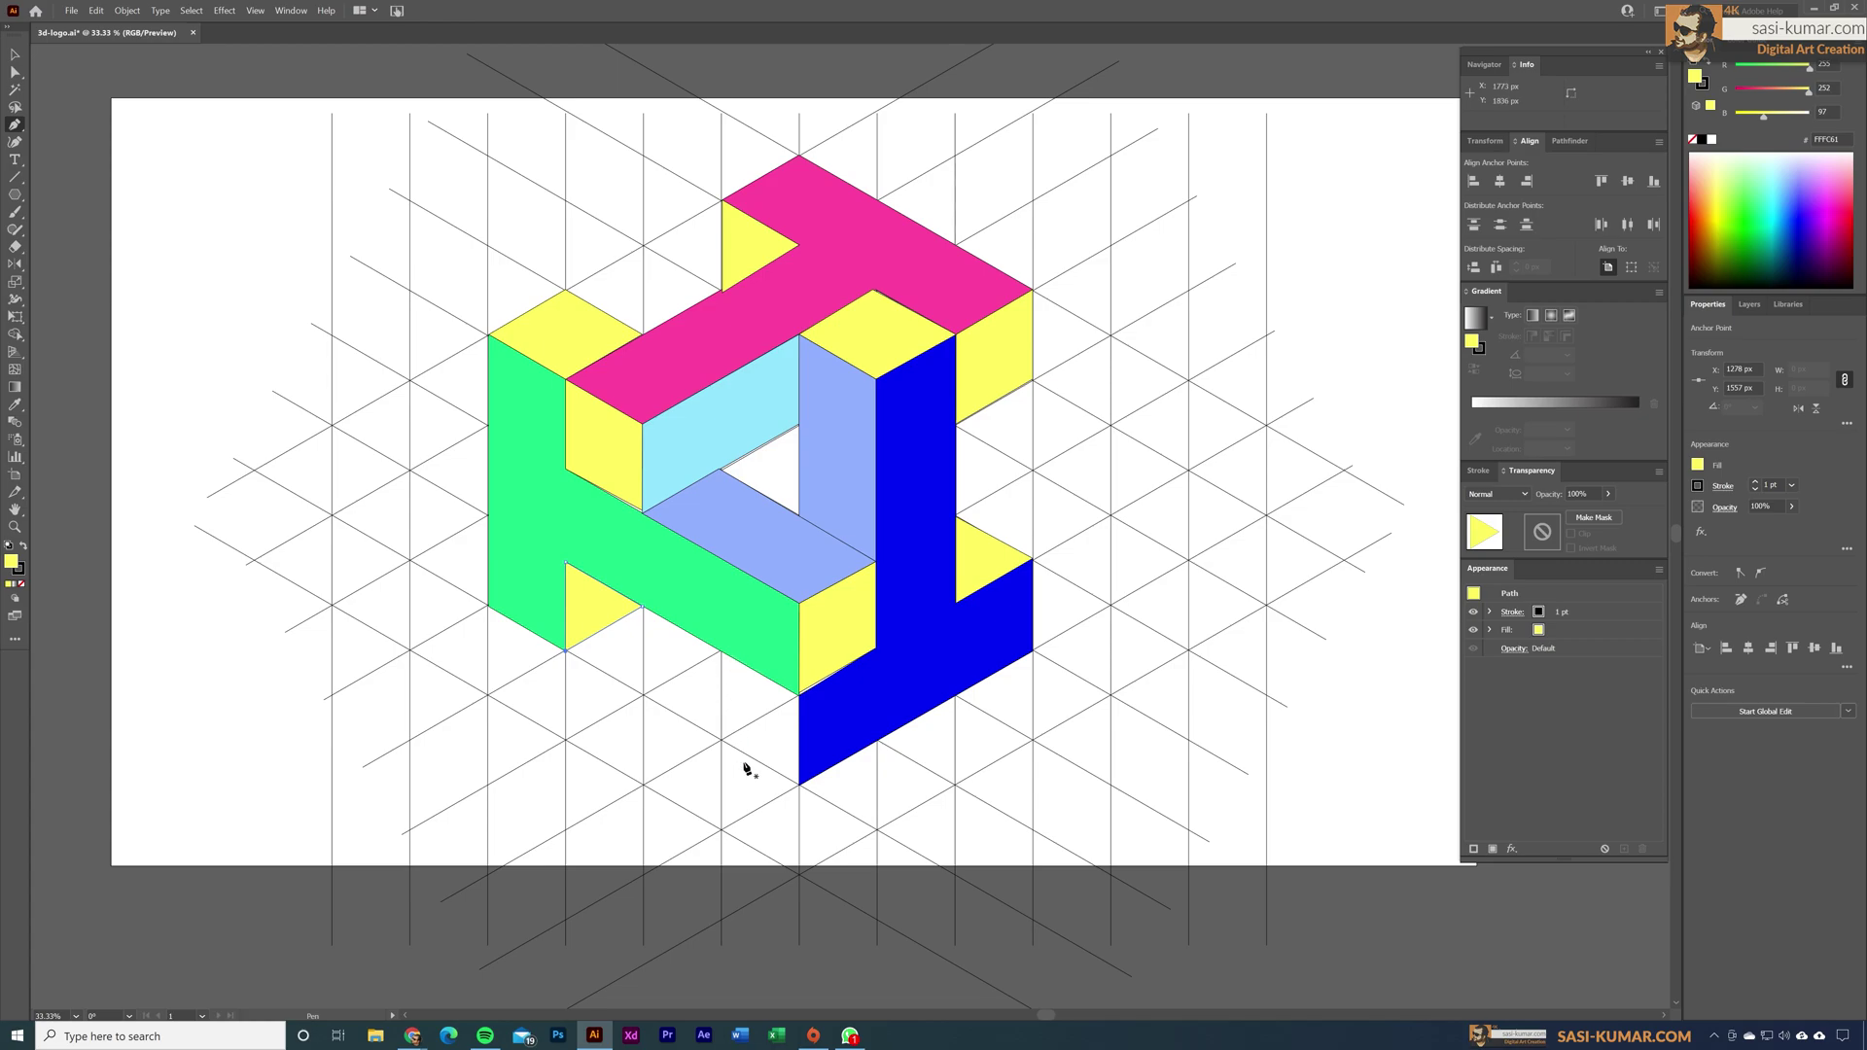
Step: Draw a closed yellow end face on the lower end of the blue T's crossbar, up to the green T's stem
left_click(800, 783)
left_click(722, 741)
left_click(722, 649)
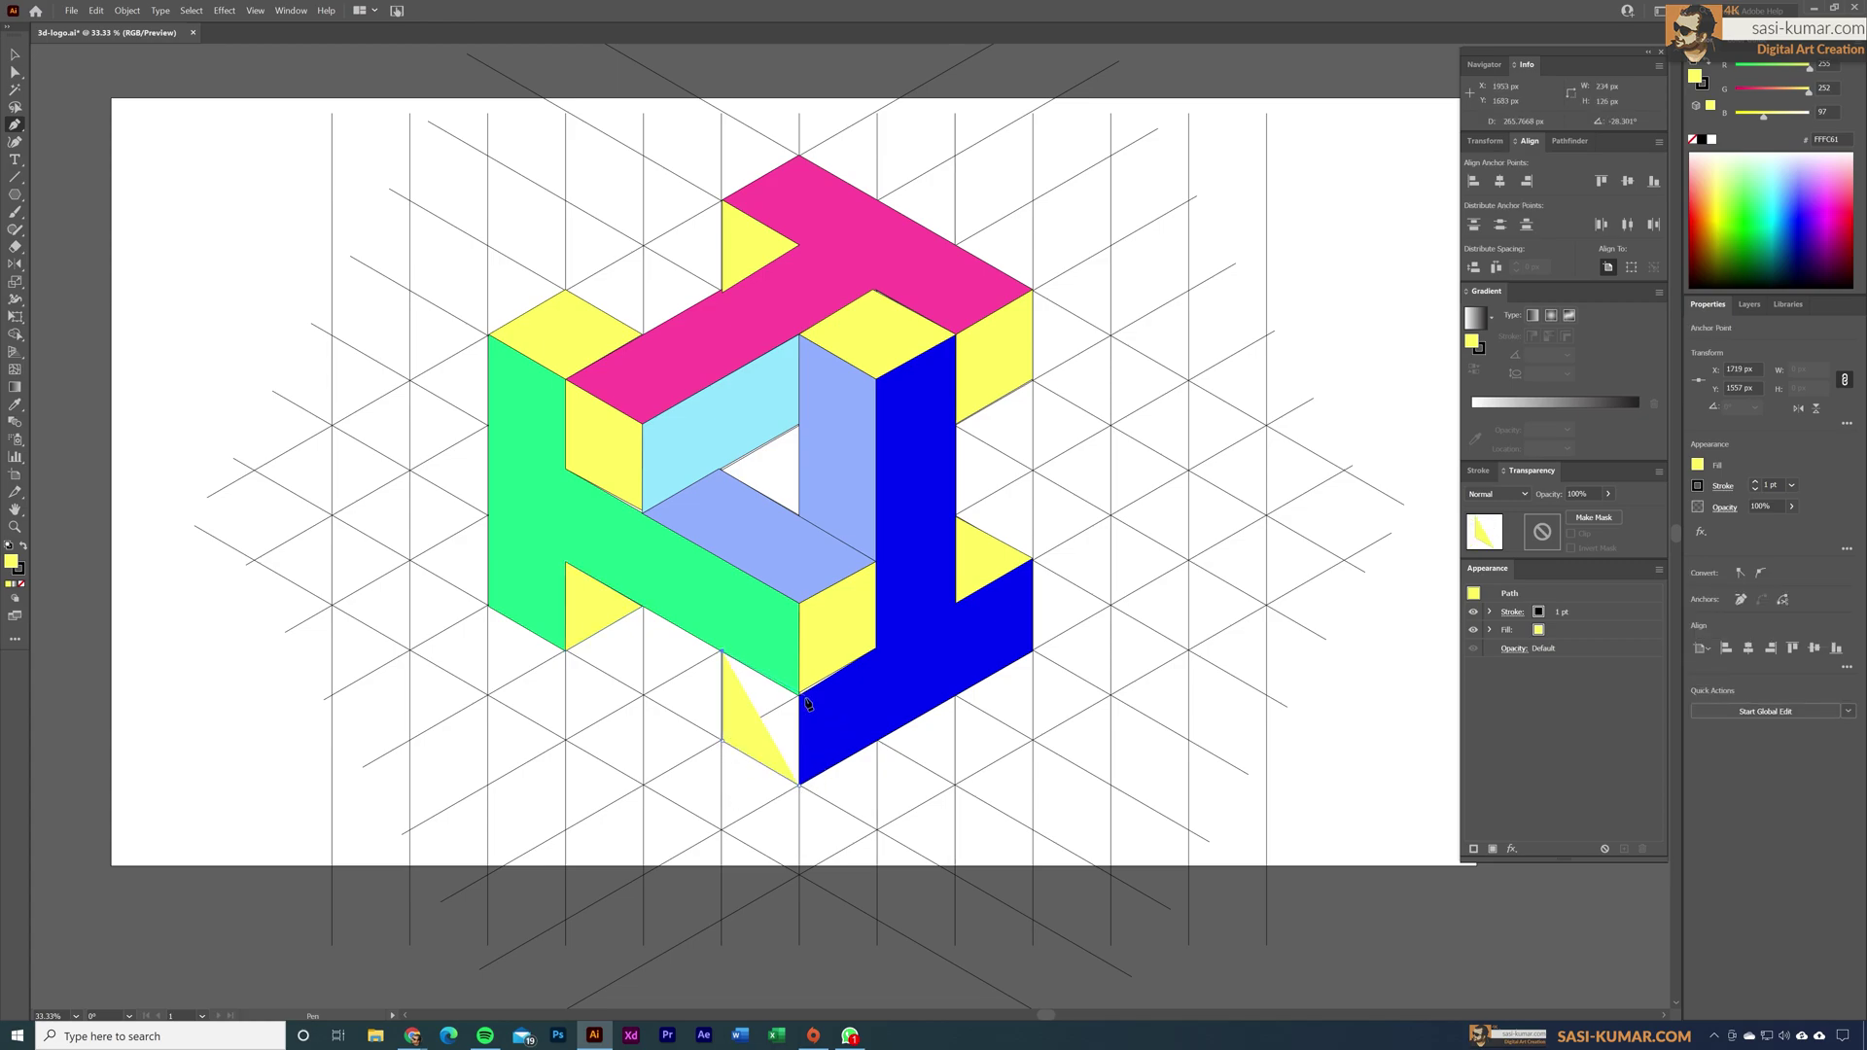
left_click(799, 693)
left_click(800, 783)
left_click(15, 52)
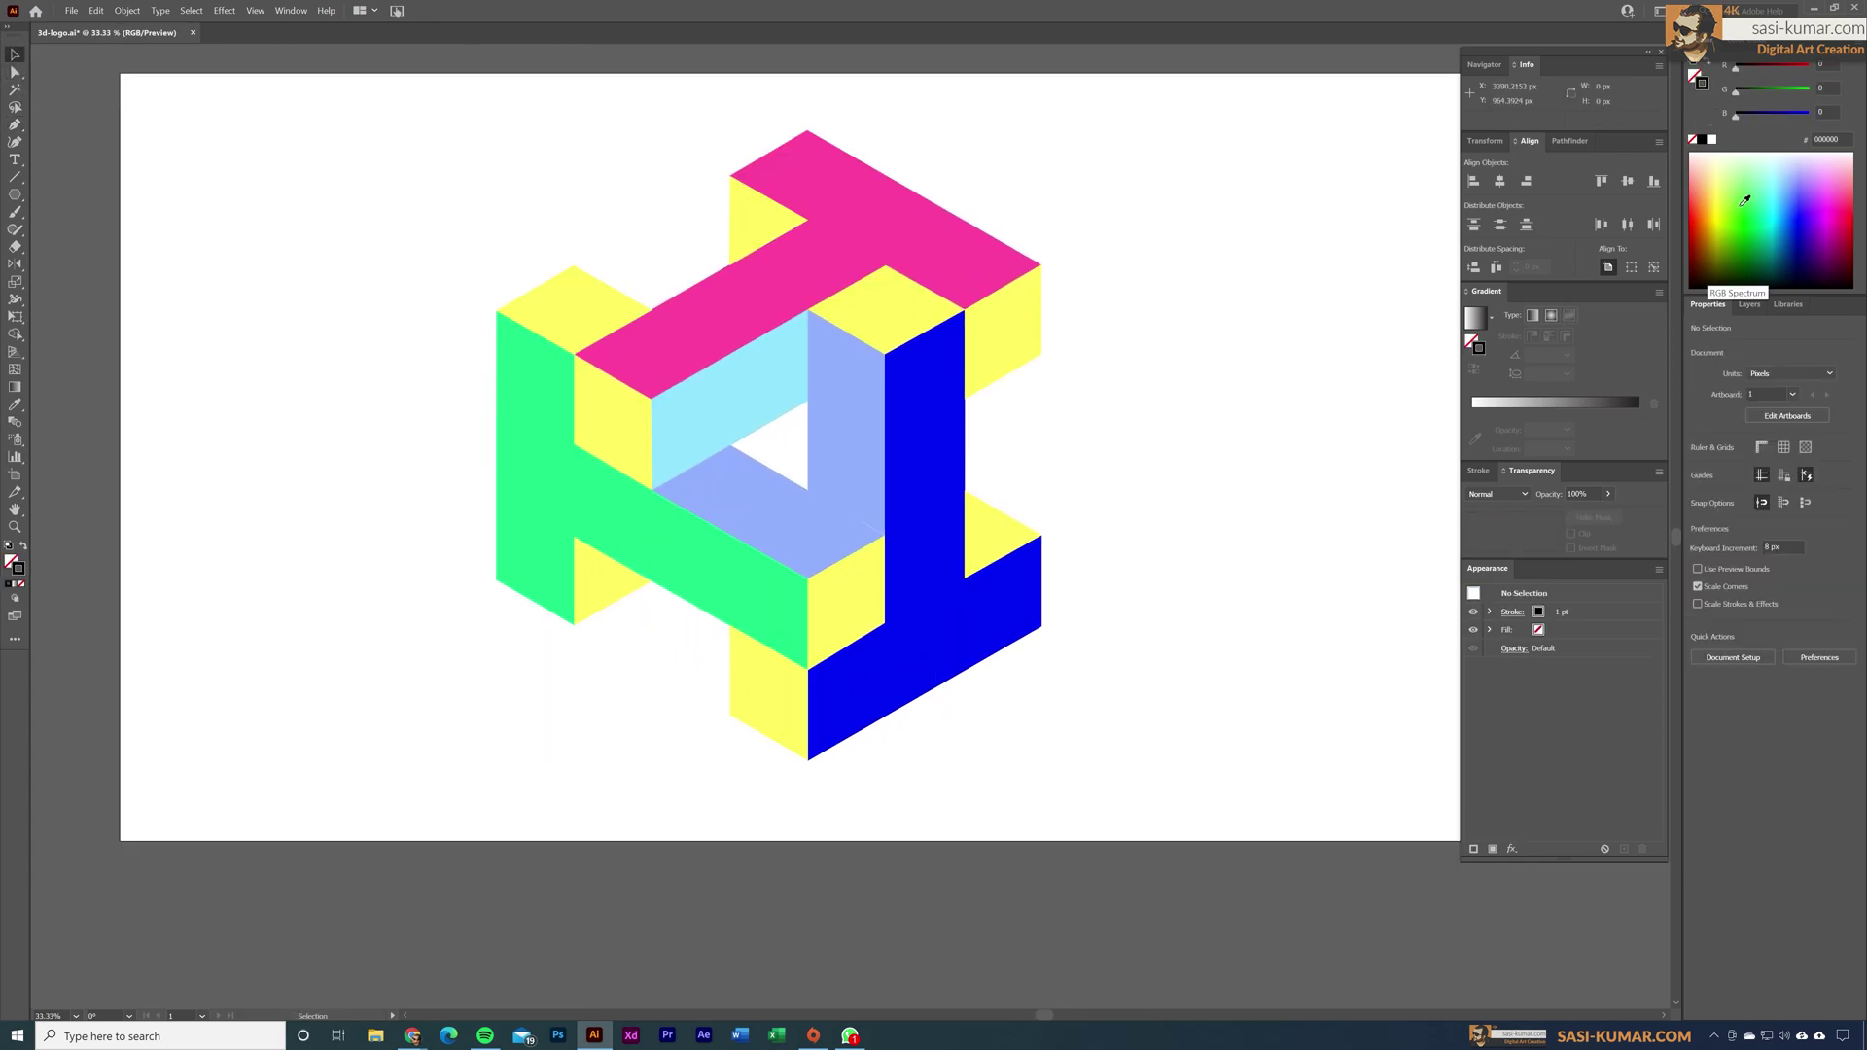
Step: Bring up the colour theme library and recolour the pink T's light blue side face turquoise (29D9C2)
left_click(1787, 304)
scroll(1863, 544, "up", 3)
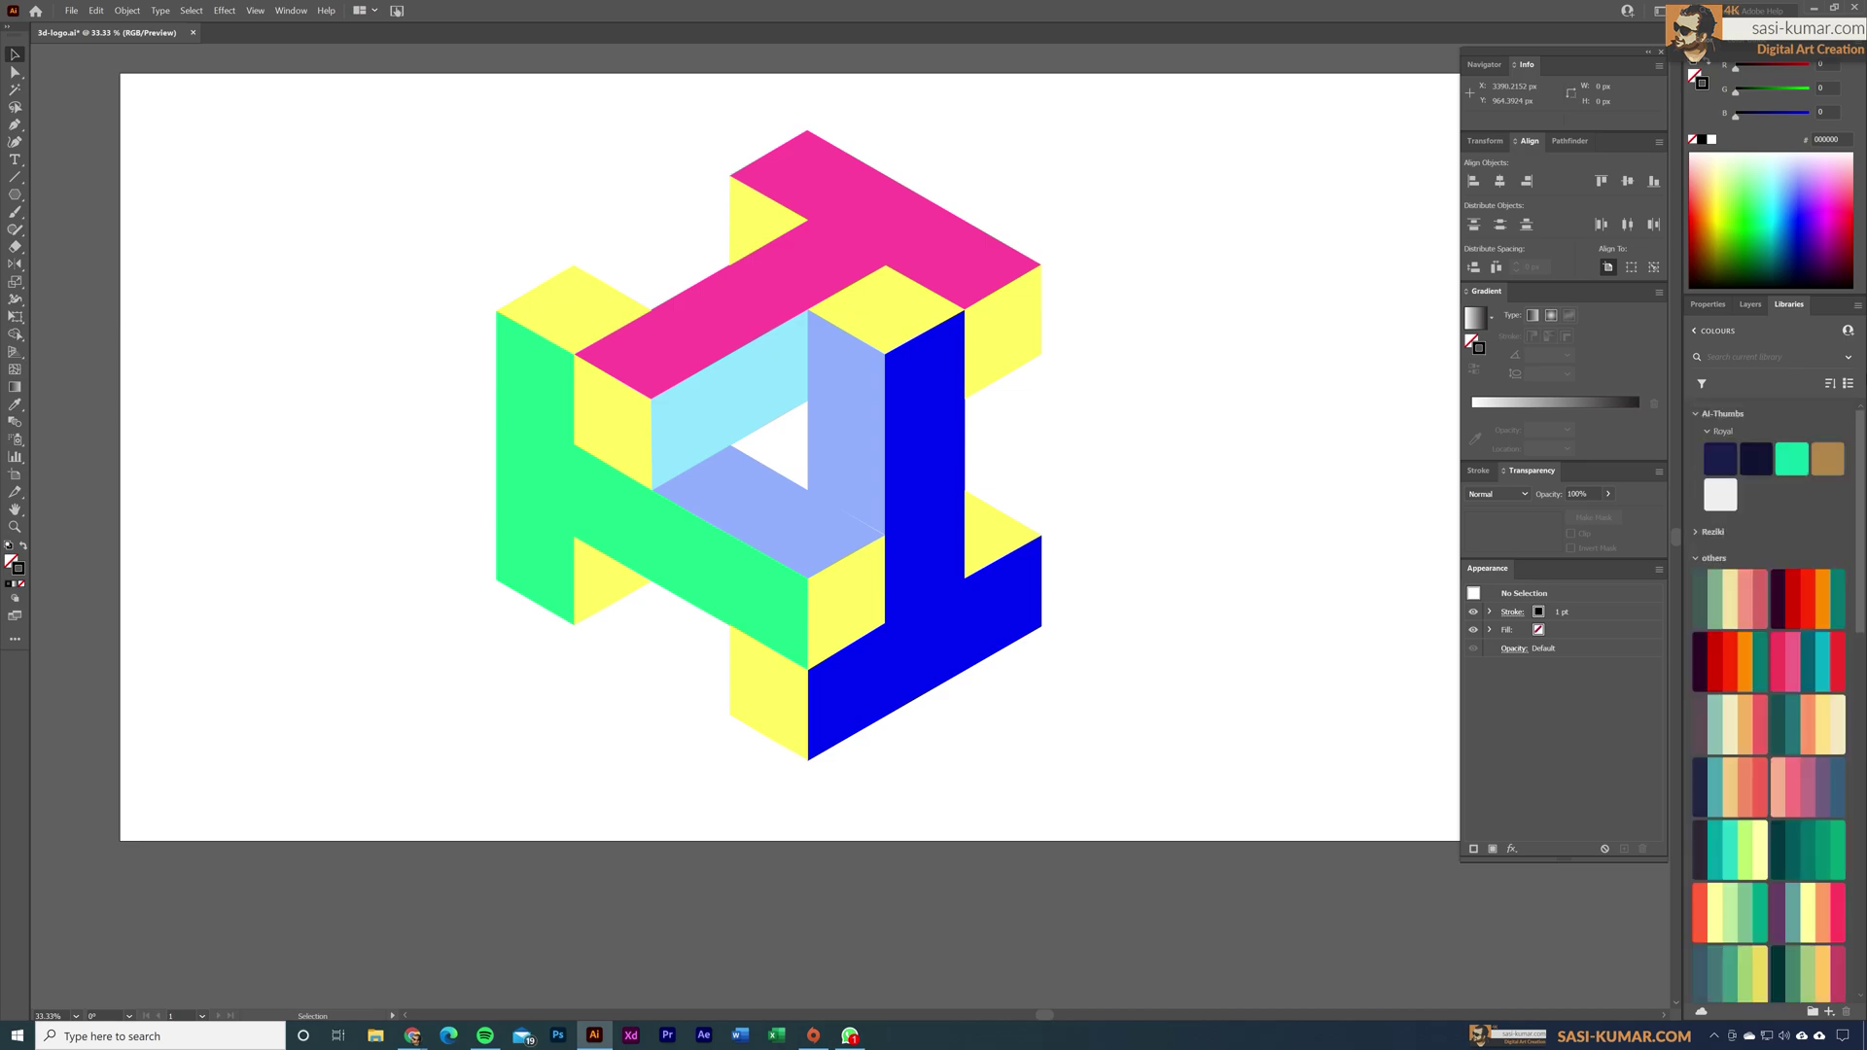
left_click(1787, 608)
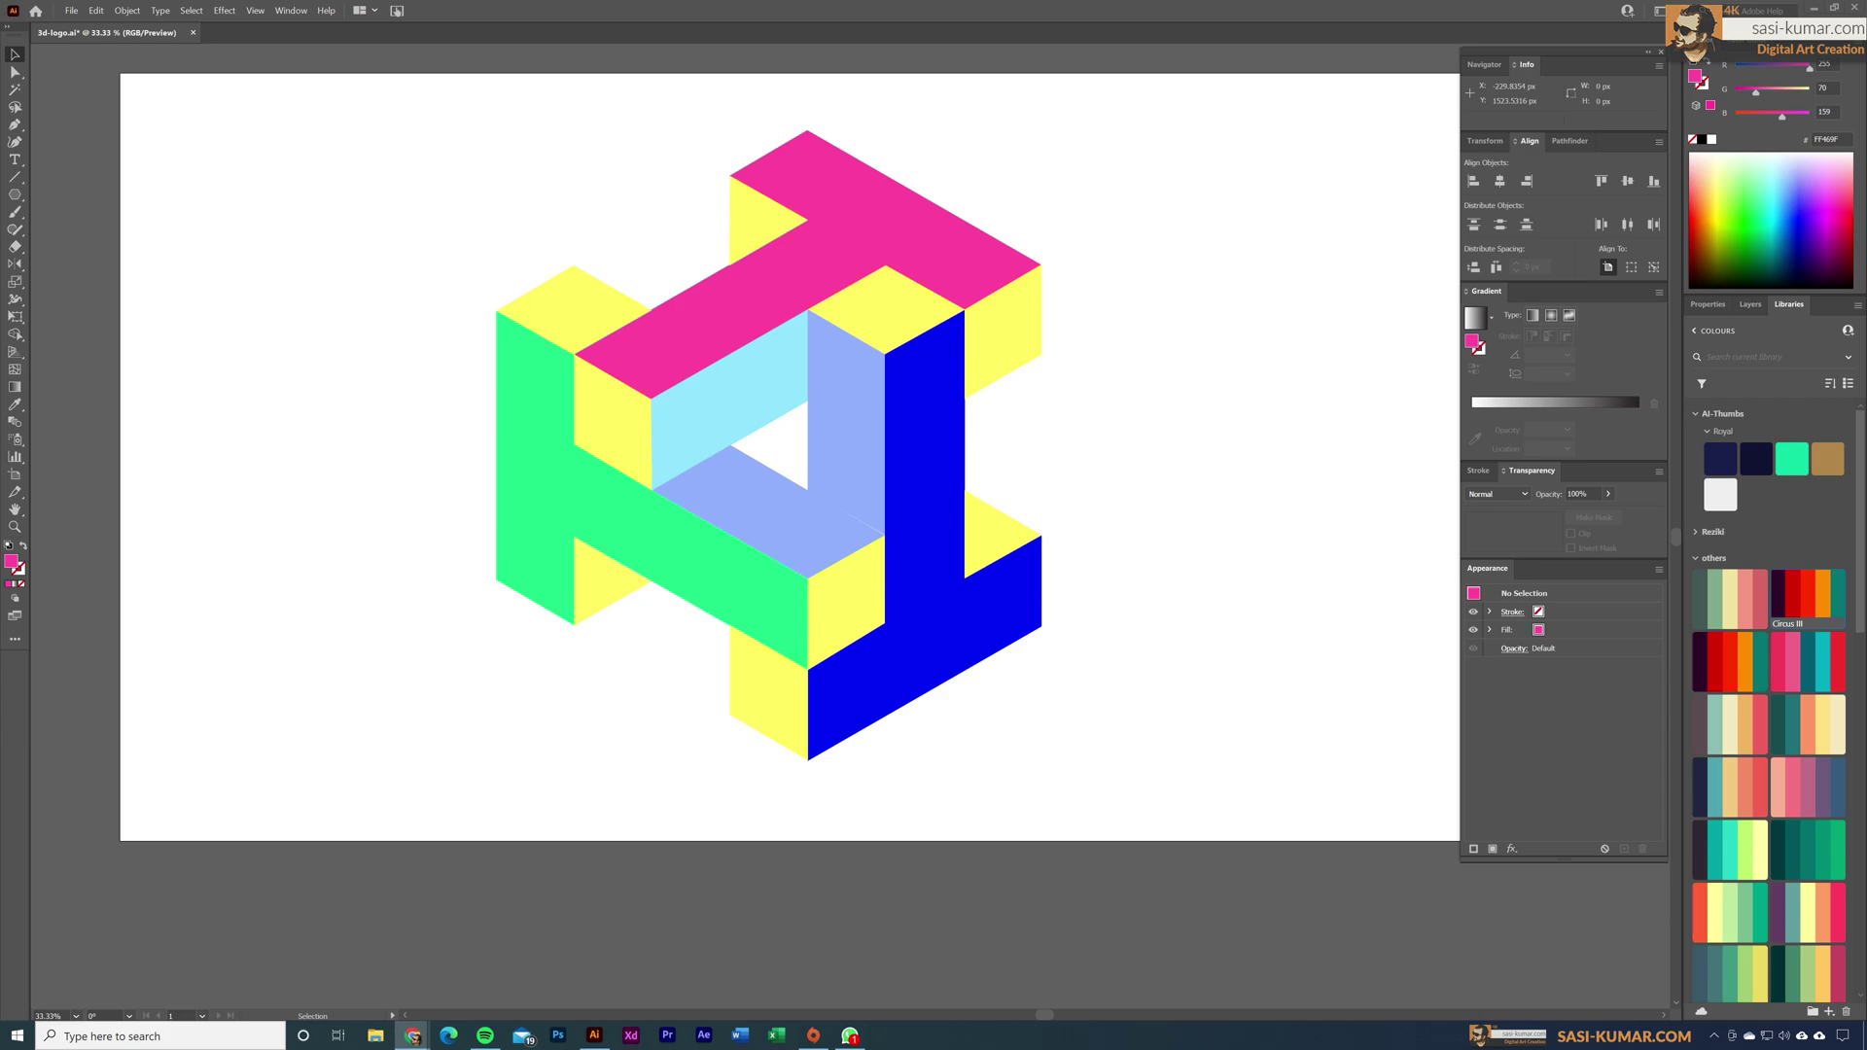
left_click(720, 399)
double_click(10, 562)
left_click(1290, 304)
Step: Recolour the periwinkle top face of the green T's stem light green (BDF271)
left_click(759, 506)
double_click(11, 563)
left_click(983, 323)
key("Return")
Step: Recolour the blue T's periwinkle inner side face pale yellow (FFFFA6) and deselect it
left_click(846, 418)
double_click(11, 562)
left_click(1182, 362)
key("Return")
key("ctrl+shift+a")
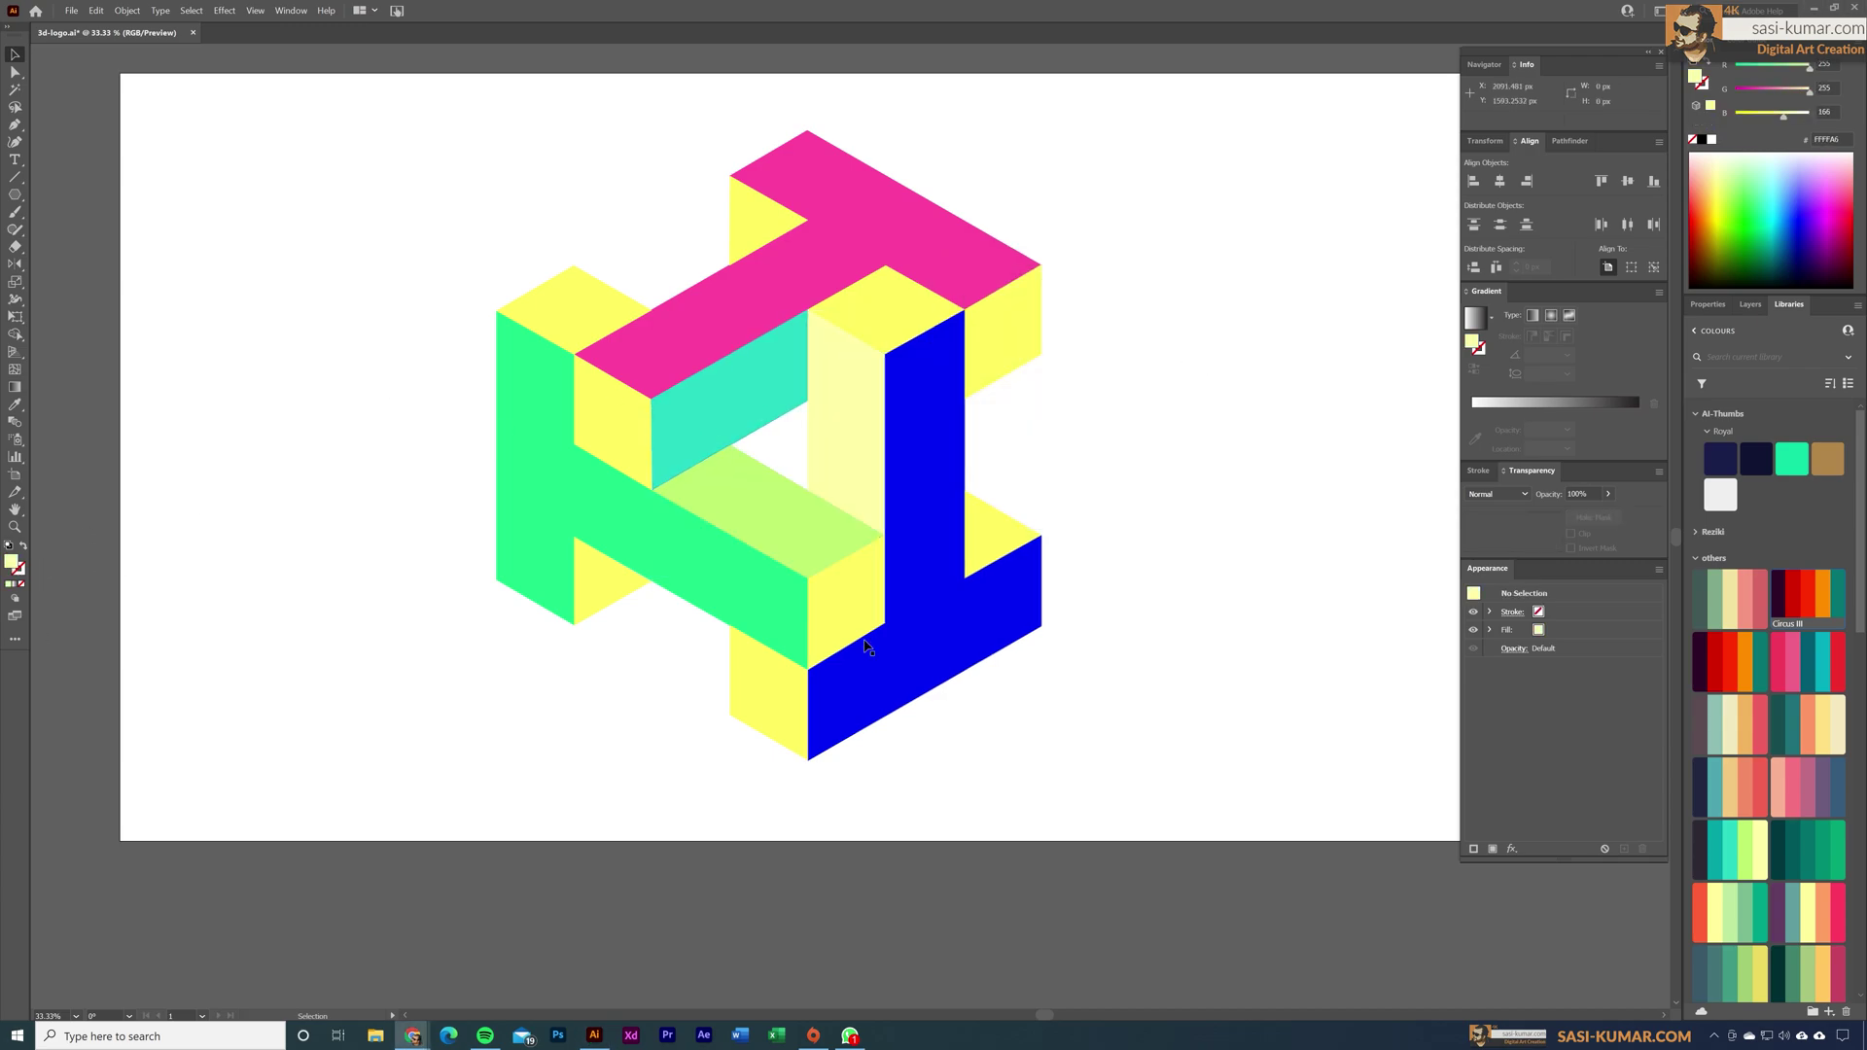
Step: Recolour the green T's front face dark teal and deselect it
left_click(530, 457)
double_click(11, 562)
left_click(1076, 402)
key("Return")
key("ctrl+shift+a")
Step: Recolour the blue T's front face dark teal 287D7D and deselect it
left_click(924, 437)
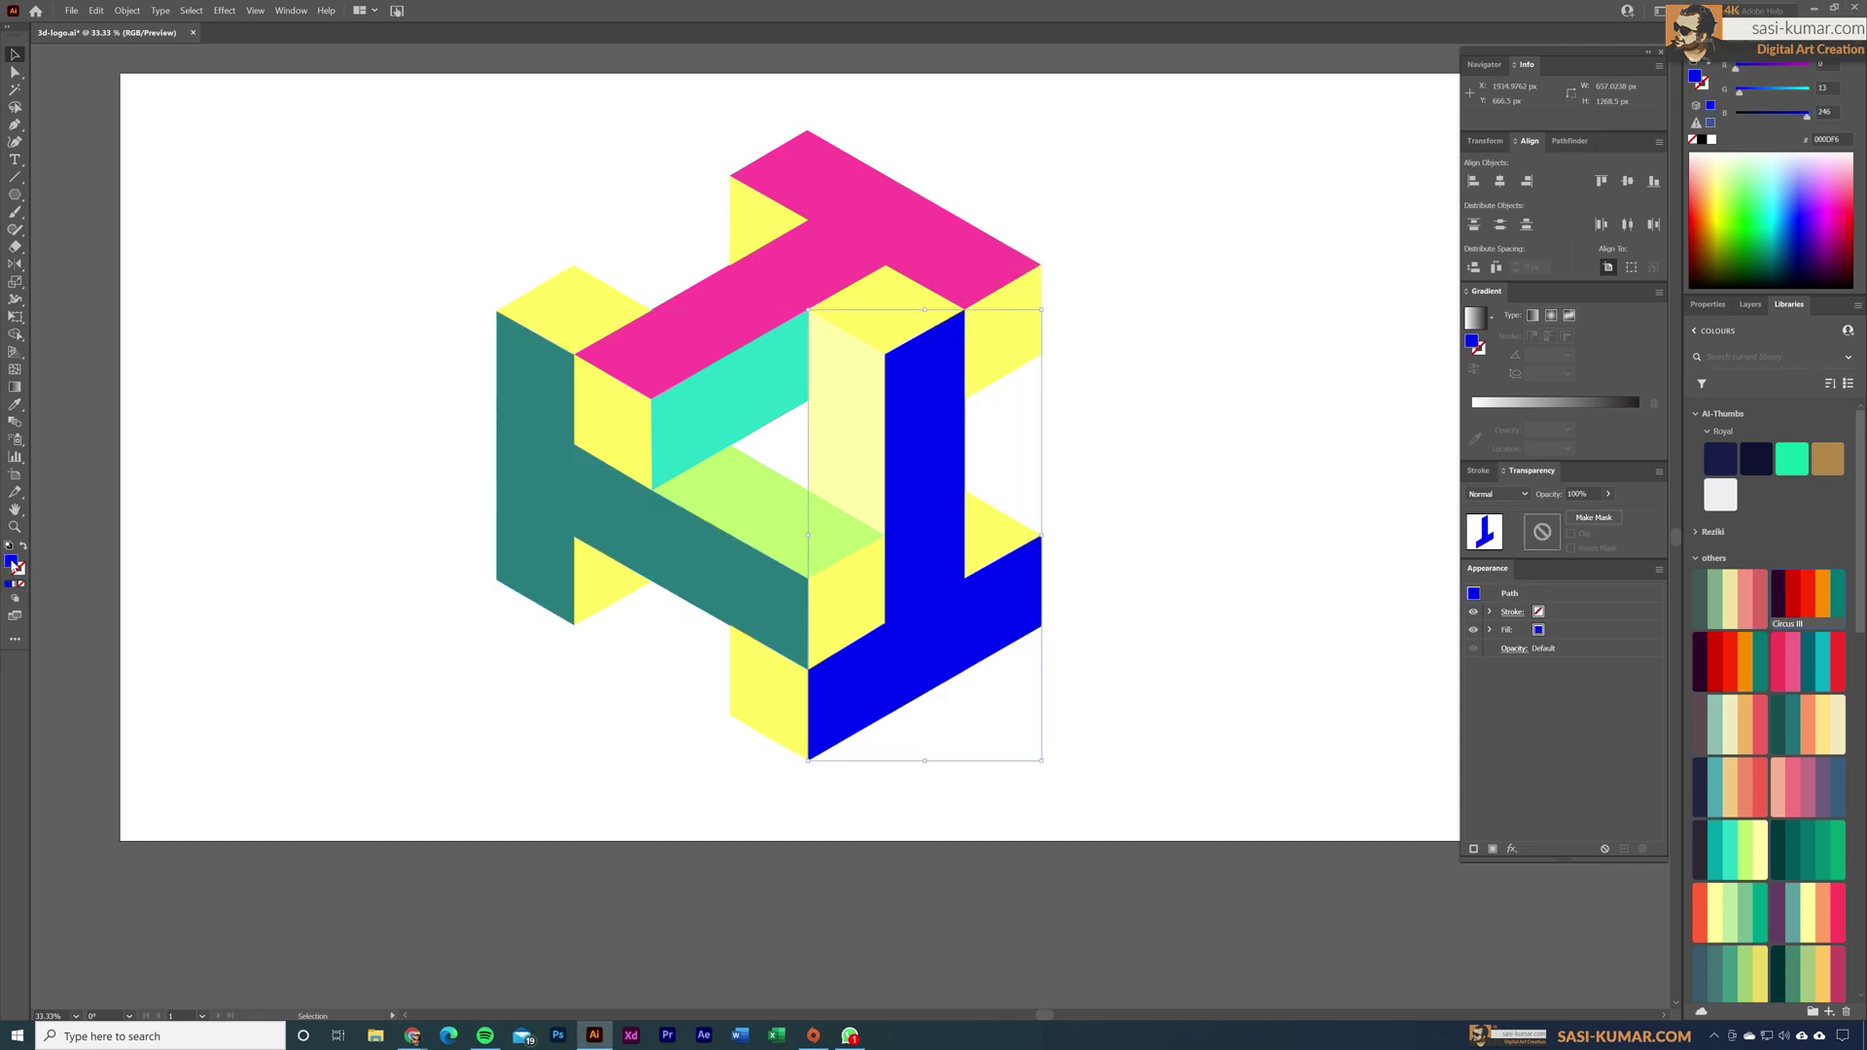
double_click(11, 562)
type("287D7D")
key("Return")
key("ctrl+shift+a")
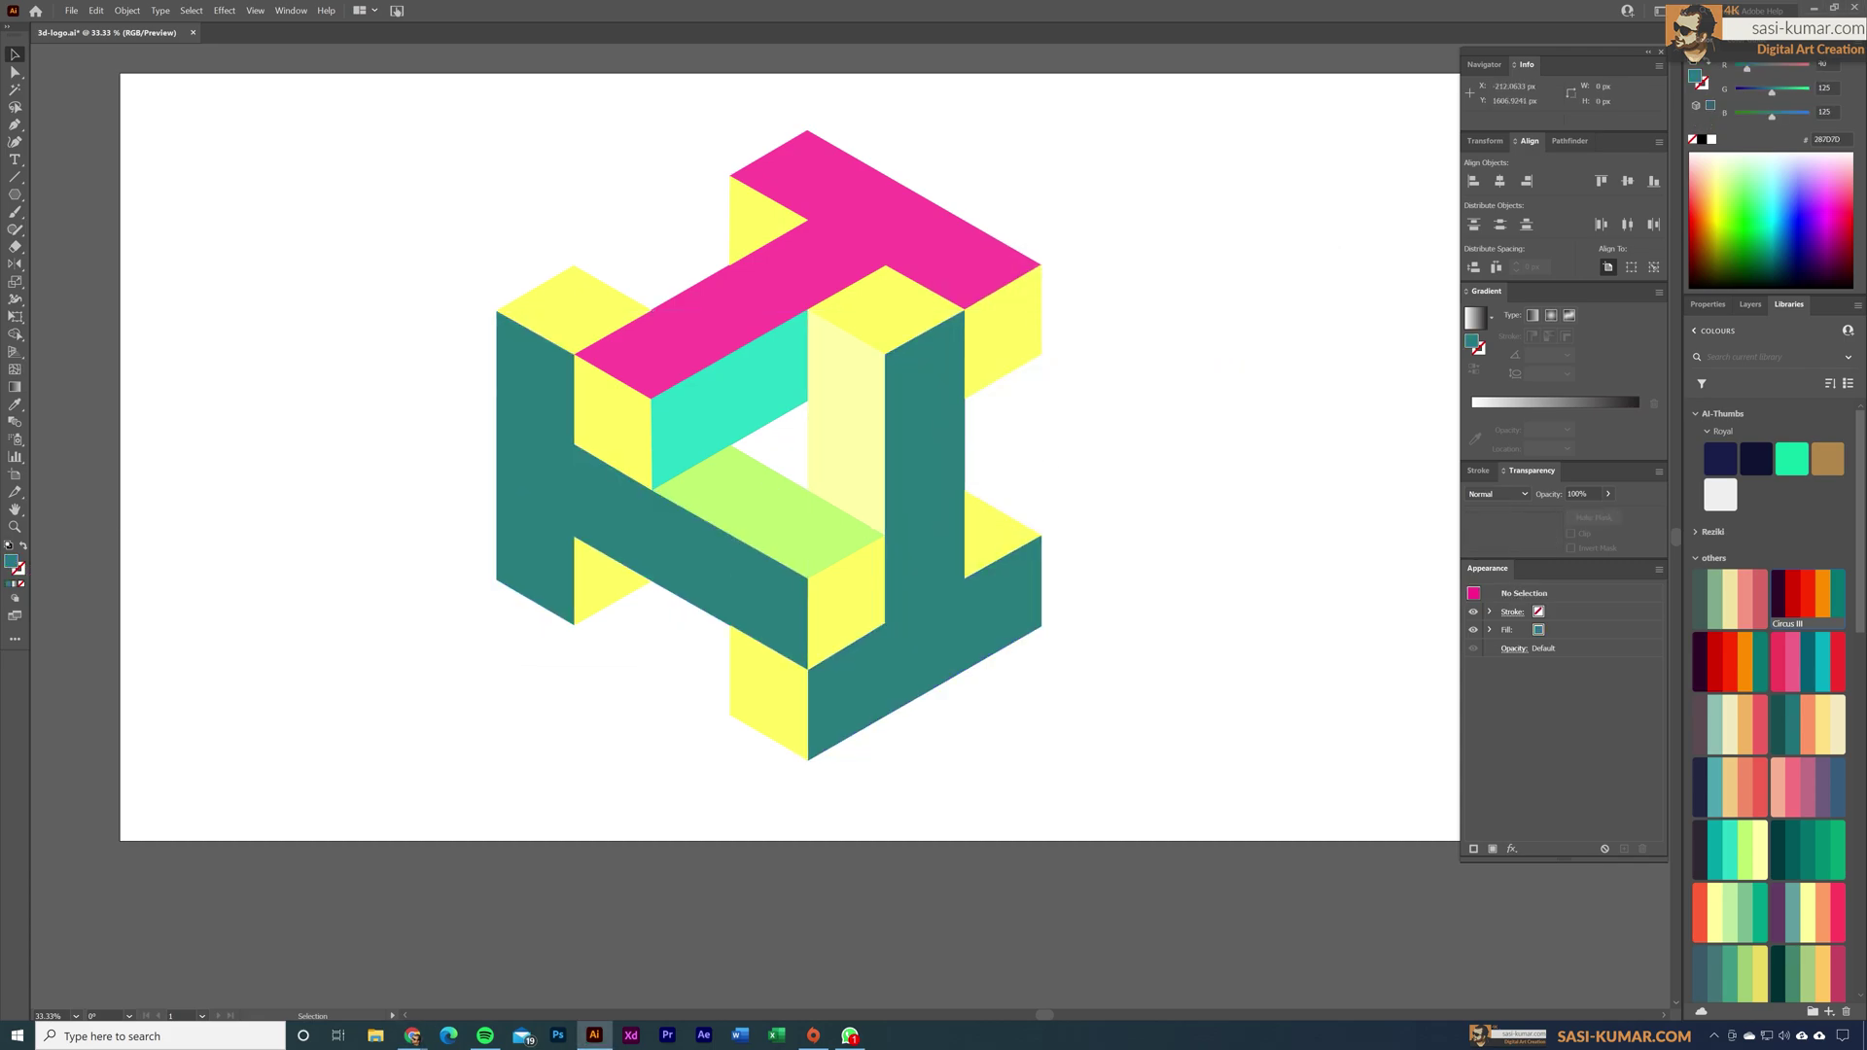
Step: Recolour the upright T's front face rose DA727E and deselect it
left_click(924, 467)
double_click(10, 562)
type("DA727E")
key("Return")
key("ctrl+shift+a")
Step: Recolour the pink T's top face muted purple 685C79 and deselect it
left_click(862, 243)
double_click(11, 562)
type("685479")
key("Return")
key("ctrl+shift+a")
Step: Recolour the three yellow stem end faces orange FFBC67 and deselect them
left_click(605, 501)
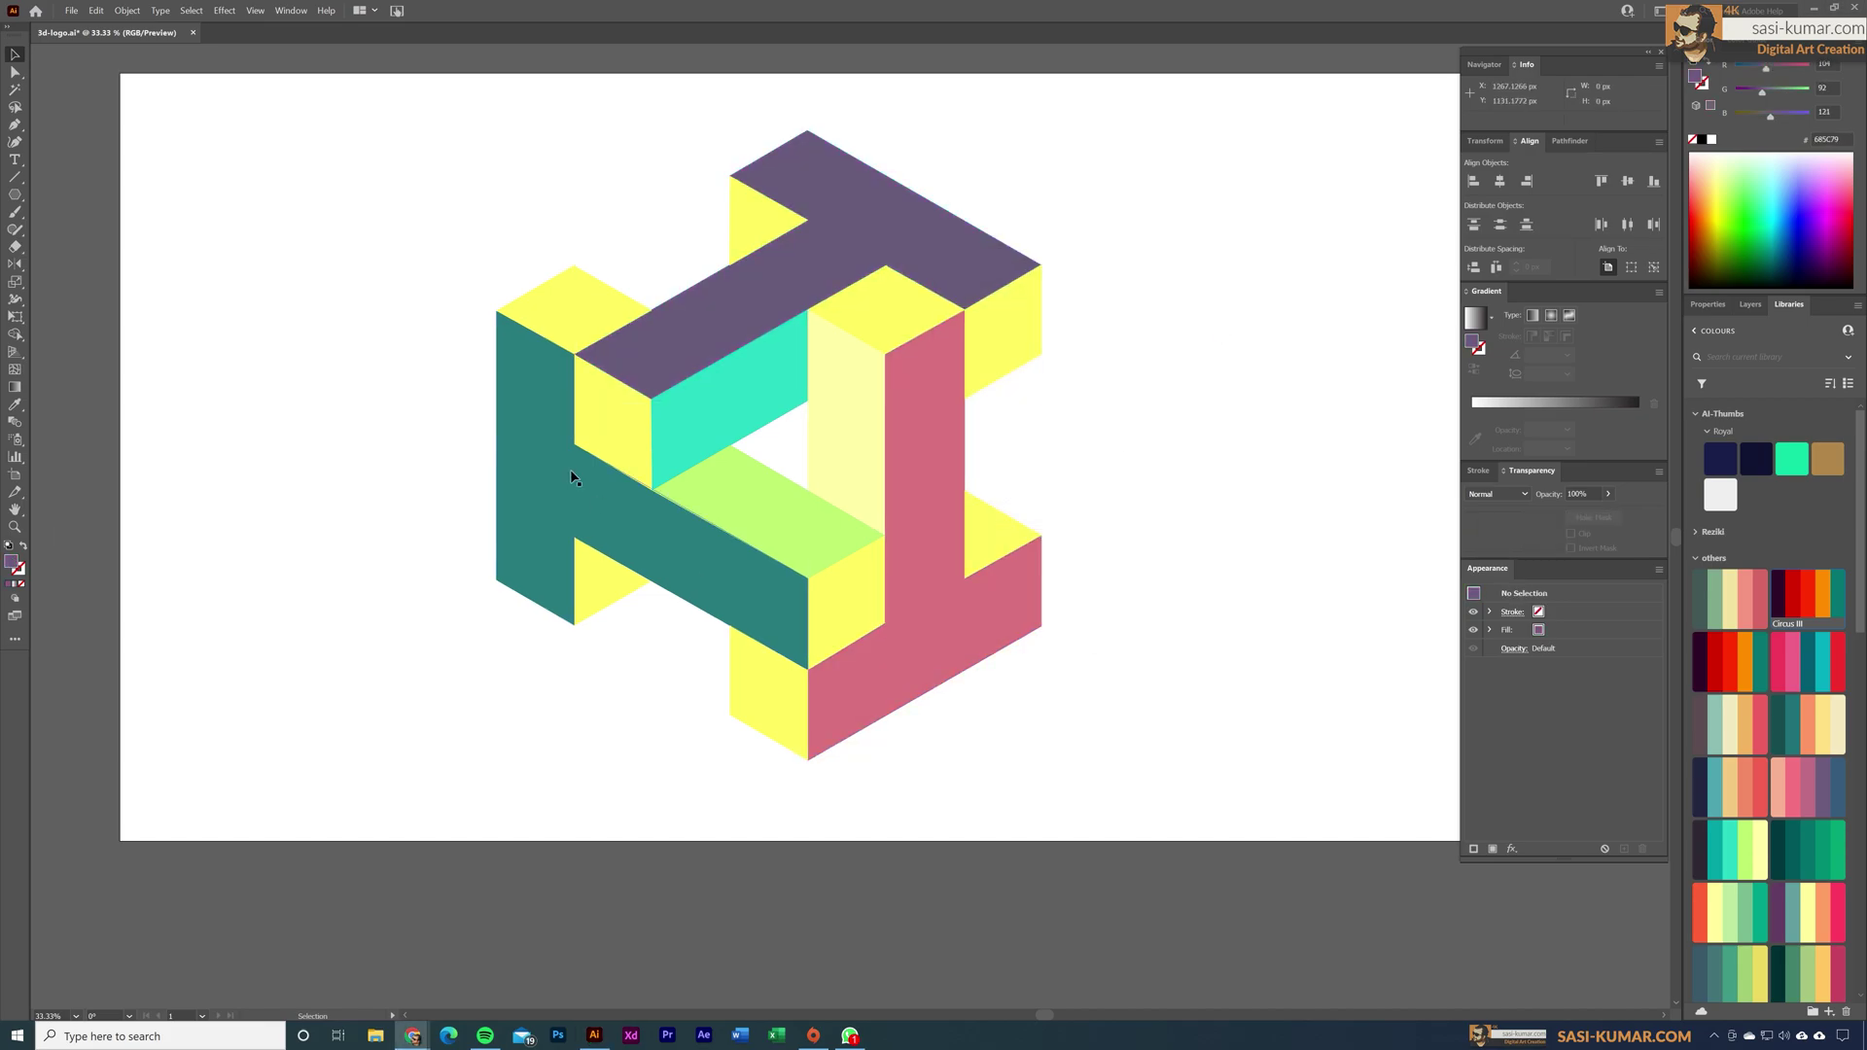
double_click(11, 562)
type("FFBC67")
key("Return")
key("ctrl+shift+a")
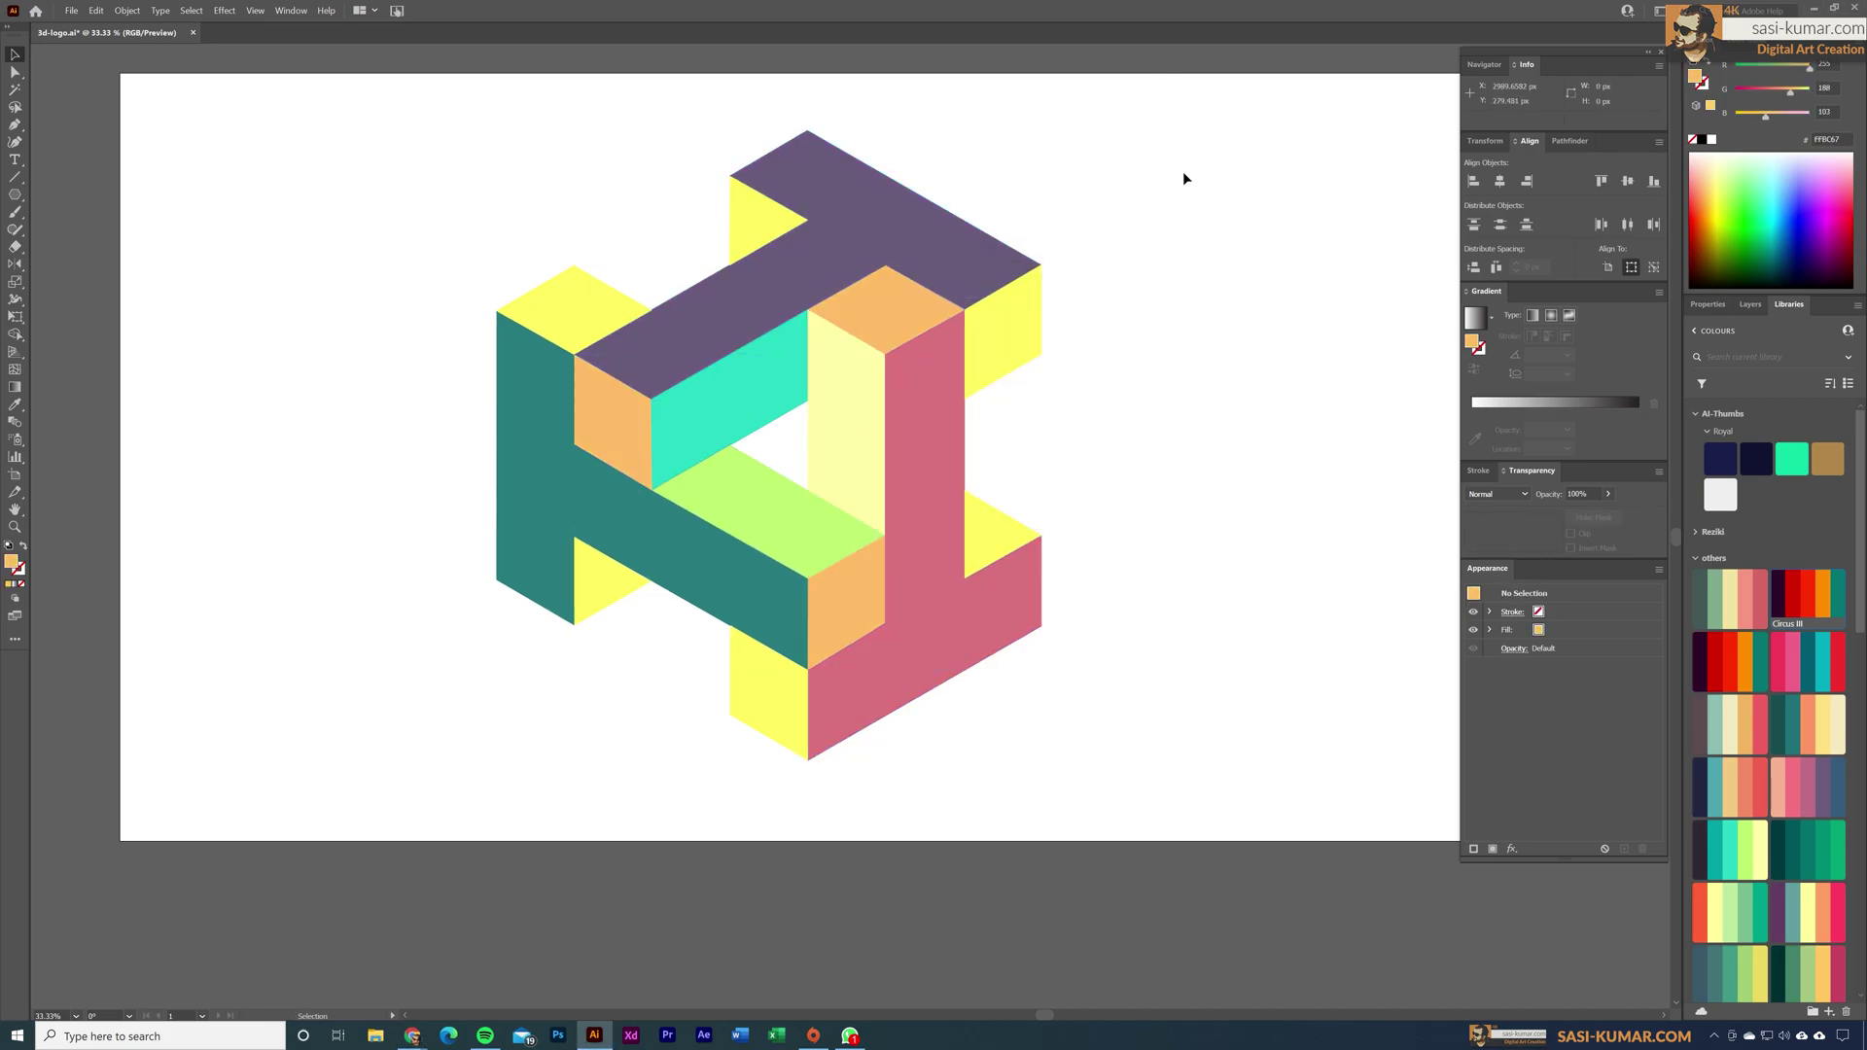
Step: Recolour all remaining yellow crossbar and notch faces slate blue 455C7B and deselect them
left_click(617, 603)
left_click(975, 532, "shift")
left_click(768, 700, "shift")
double_click(11, 563)
type("455C7B")
key("Return")
key("ctrl+shift+a")
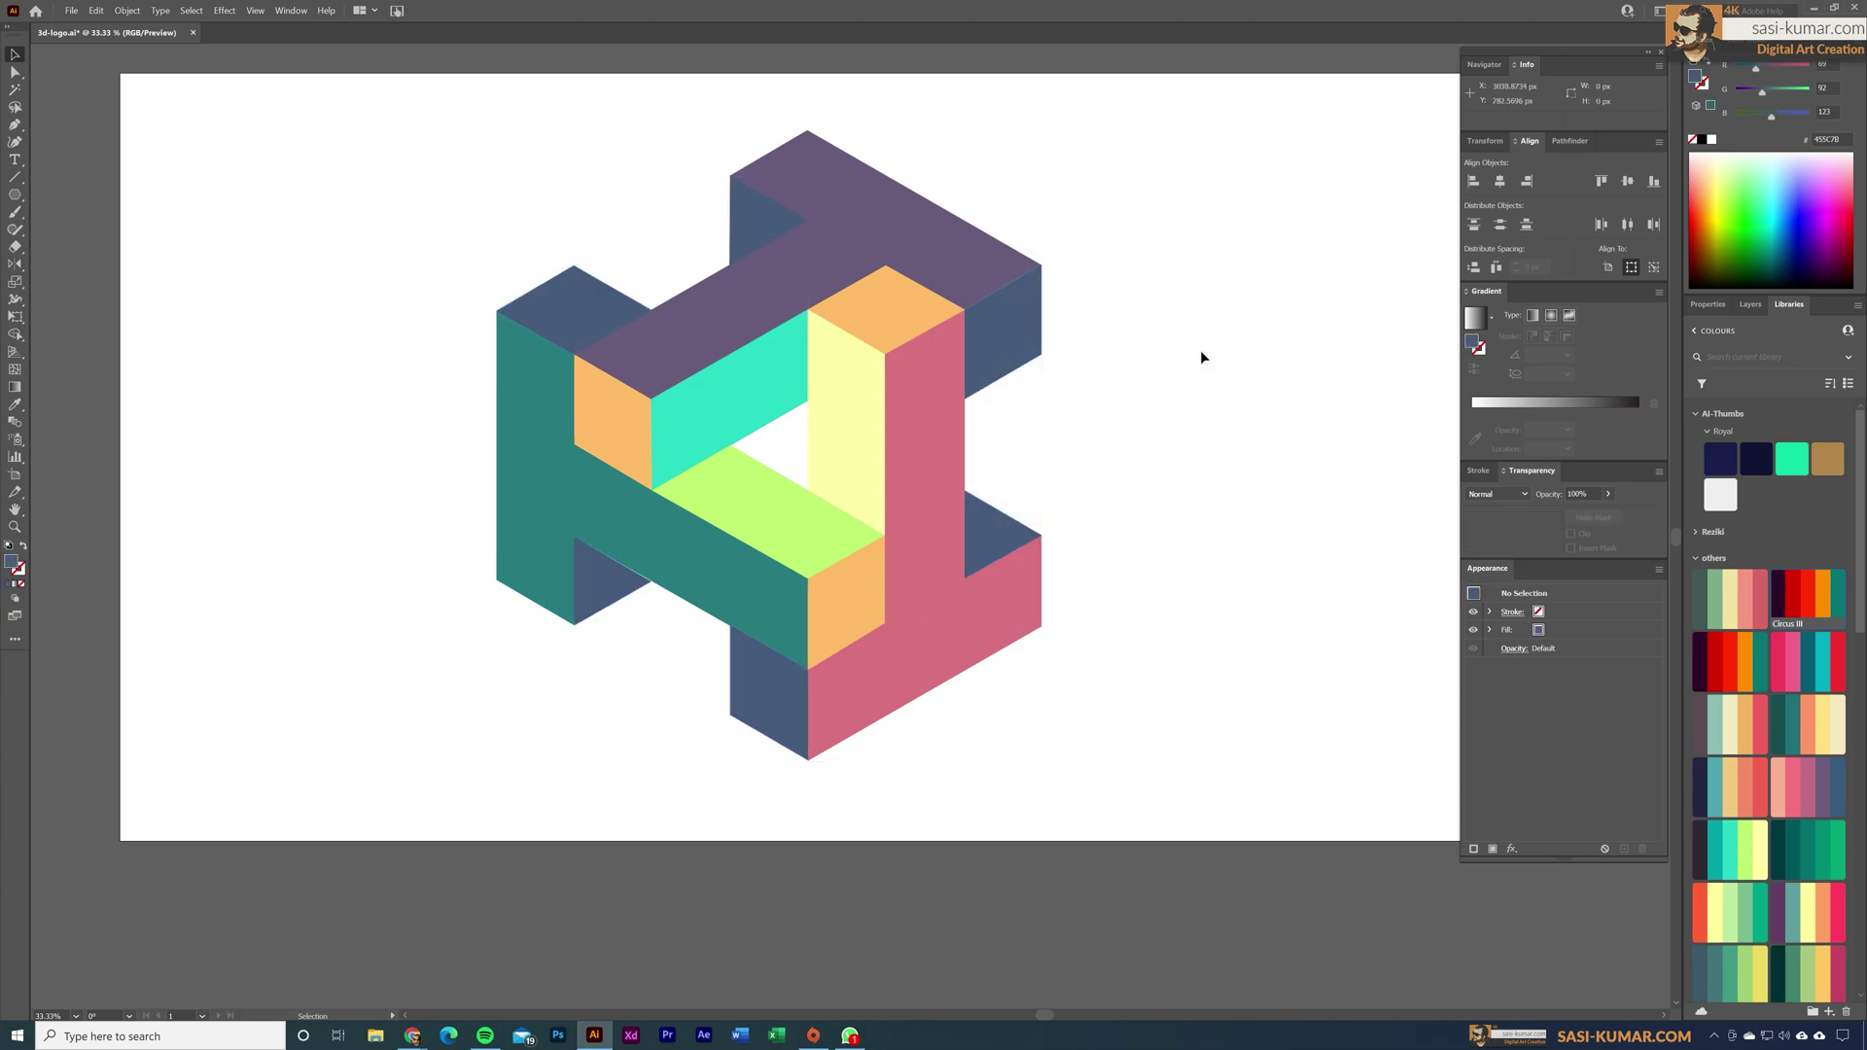
Step: Draw three small sample rectangles beside the logo and fill them with its dark teal, turquoise and light green
left_click(541, 492)
key("m")
mouse_move(220, 296)
left_mouse_down()
mouse_move(265, 373)
mouse_move(303, 345)
mouse_move(353, 353)
left_mouse_up()
key("v")
left_click(1022, 584)
left_click(1237, 486)
key("i")
left_click(739, 506)
Step: Apply the sampled light green BDF271 to the upright T's rose front face and deselect it
left_click(924, 584, "ctrl")
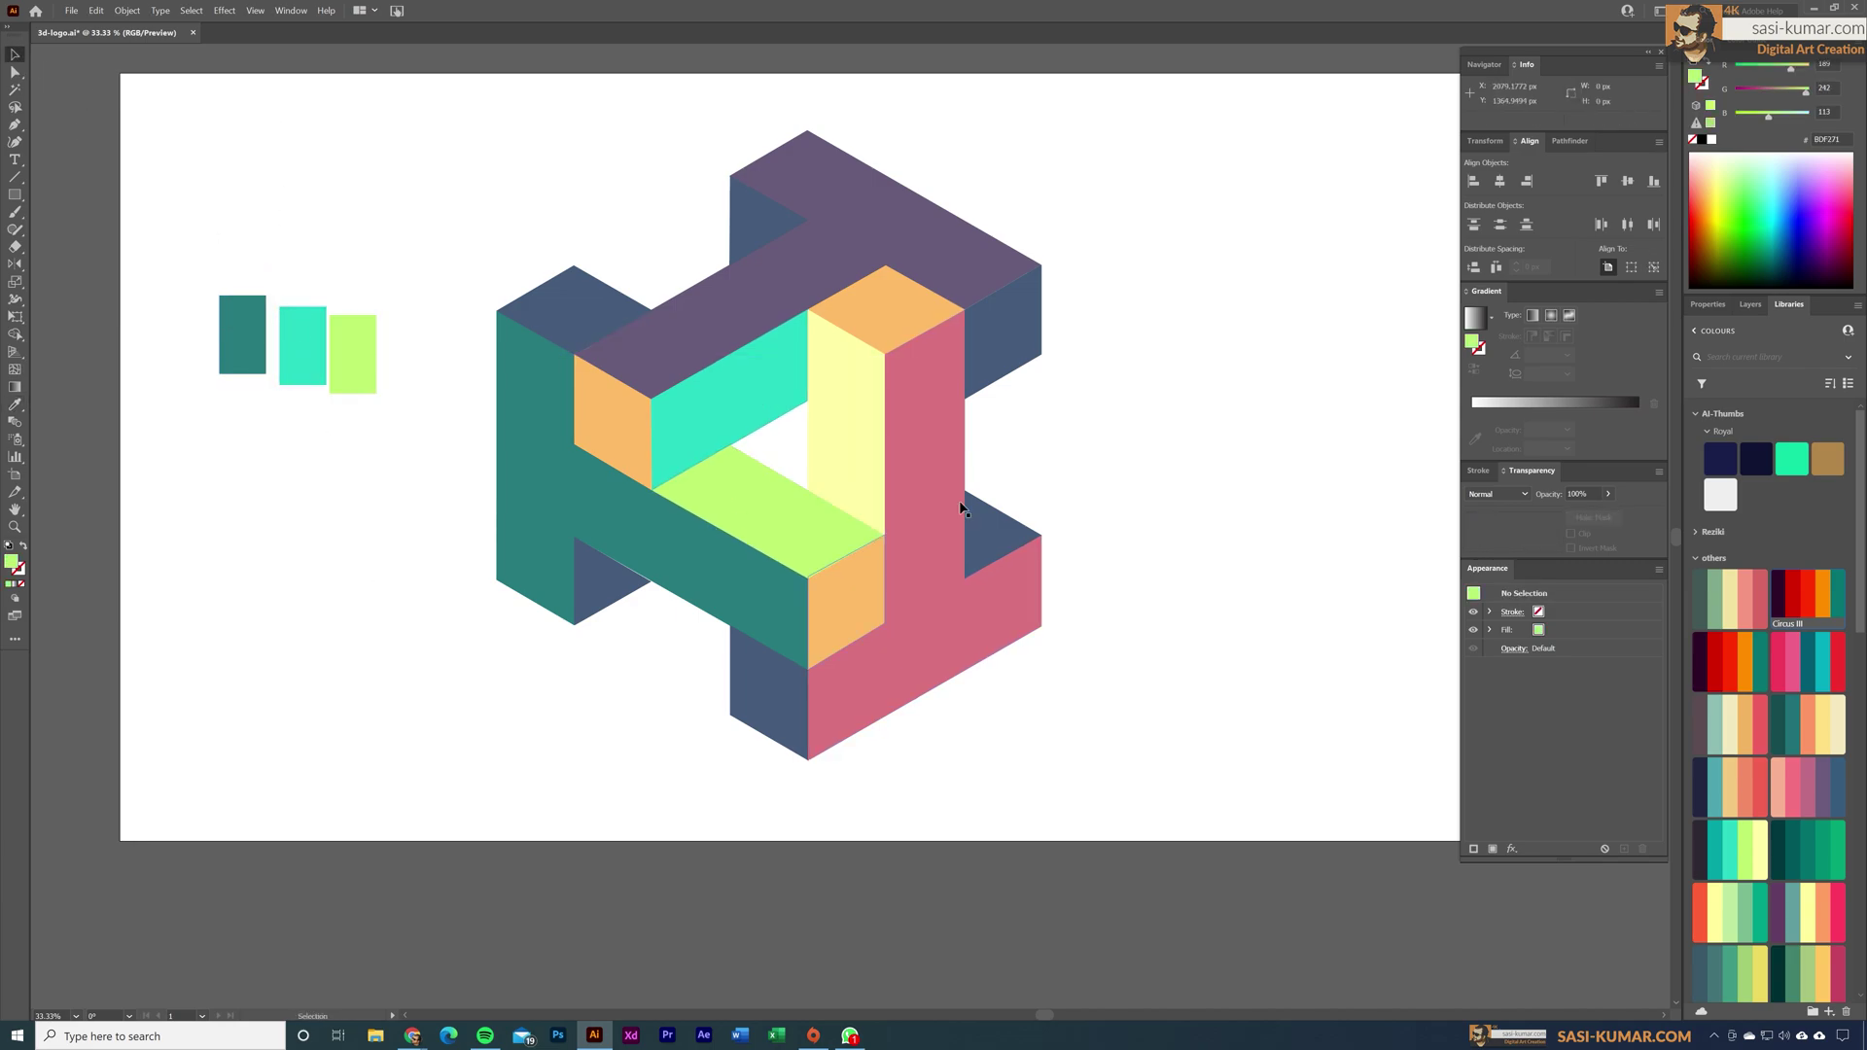
left_click(762, 542)
key("a")
key("ctrl+shift+a")
Step: Sample the turquoise rectangle's colour (29D9C2) onto the top face of the teal T's stem and deselect it
left_click(763, 516)
key("i")
left_click(303, 345)
key("ctrl+shift+a")
key("v")
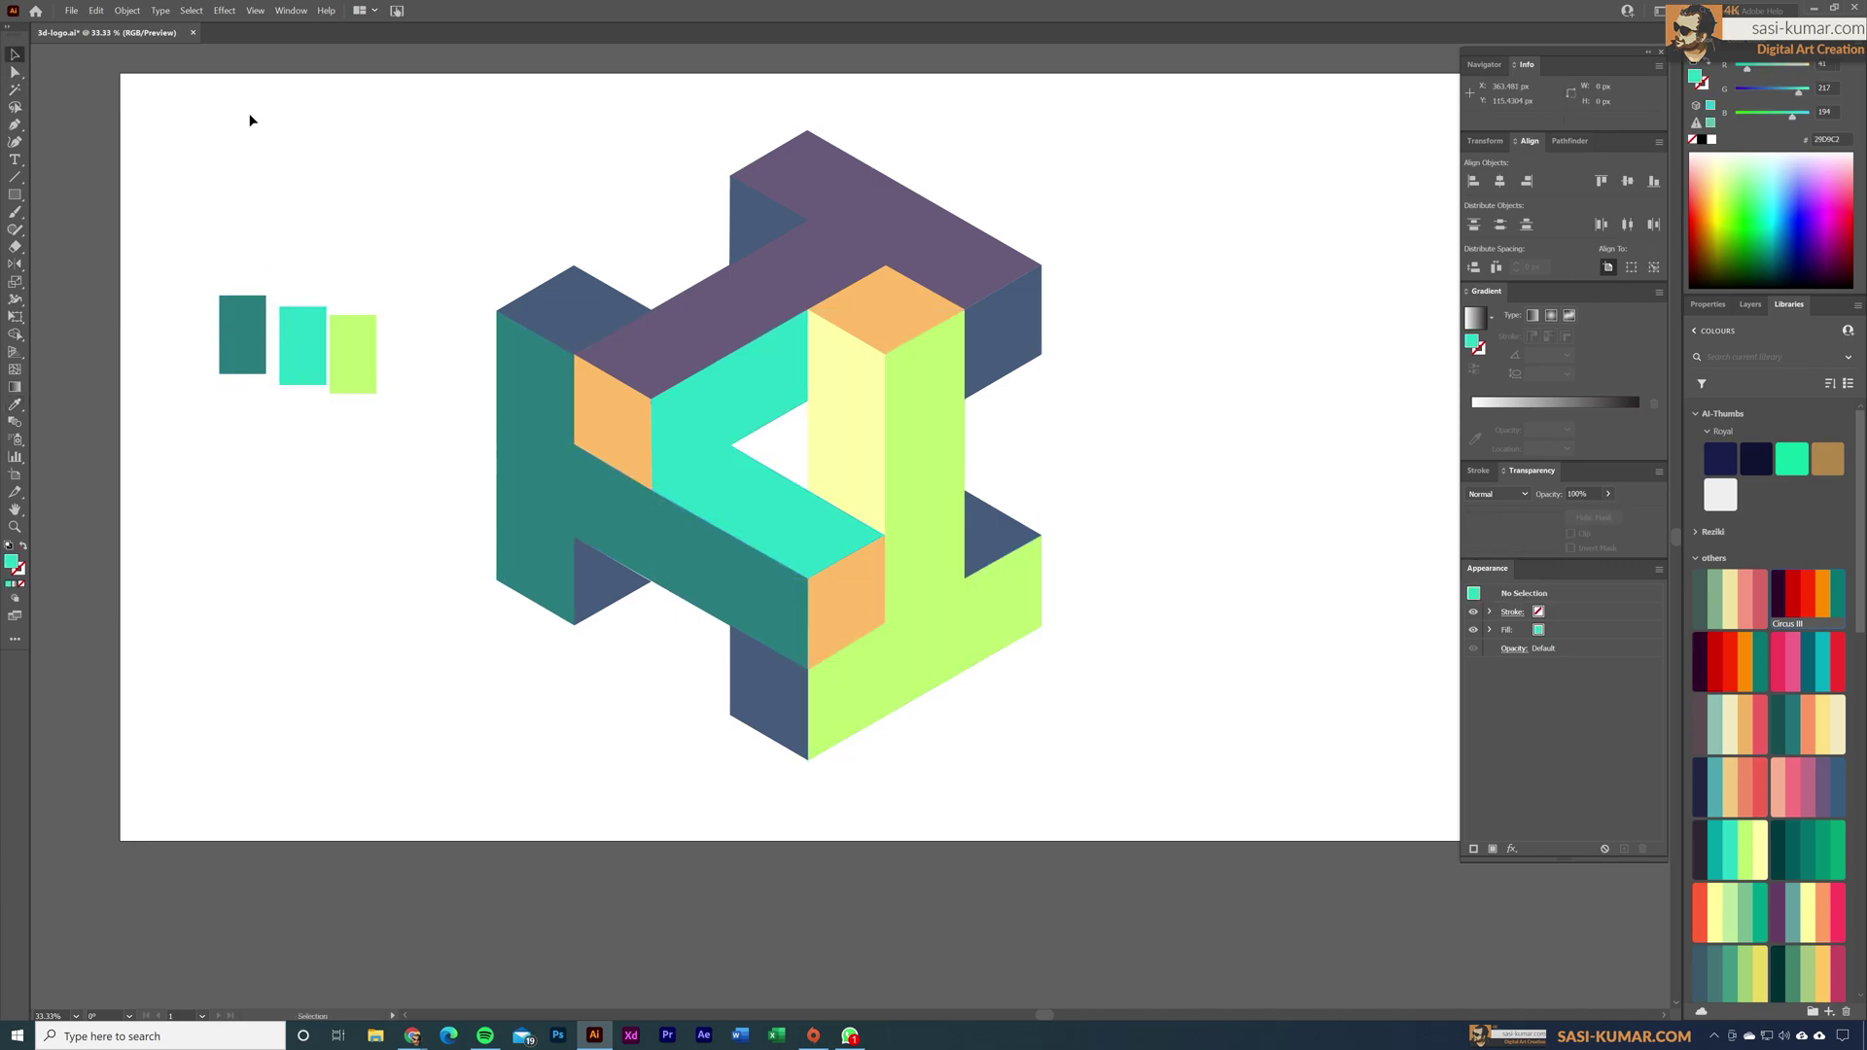
Step: Recolour the turquoise side face below the purple T's stem mauve AC6C82
left_click(692, 509)
double_click(12, 561)
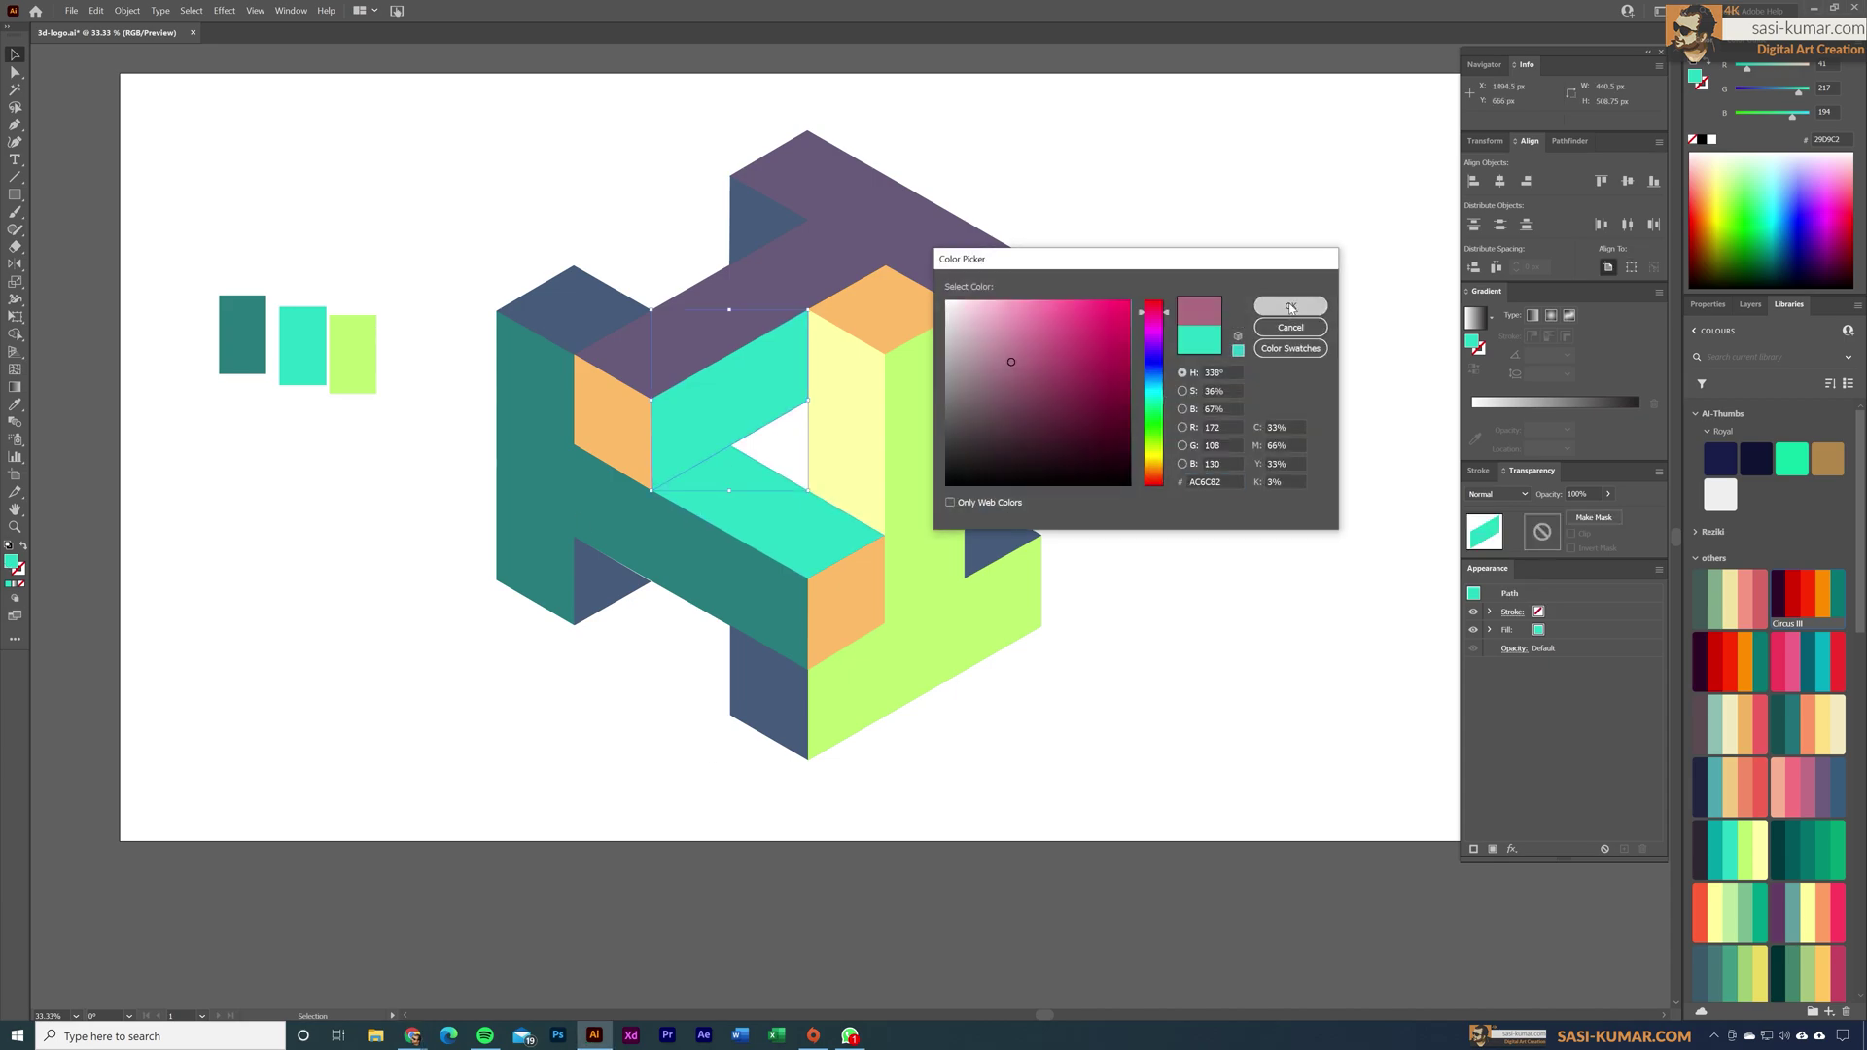
left_click(1090, 388)
key("Return")
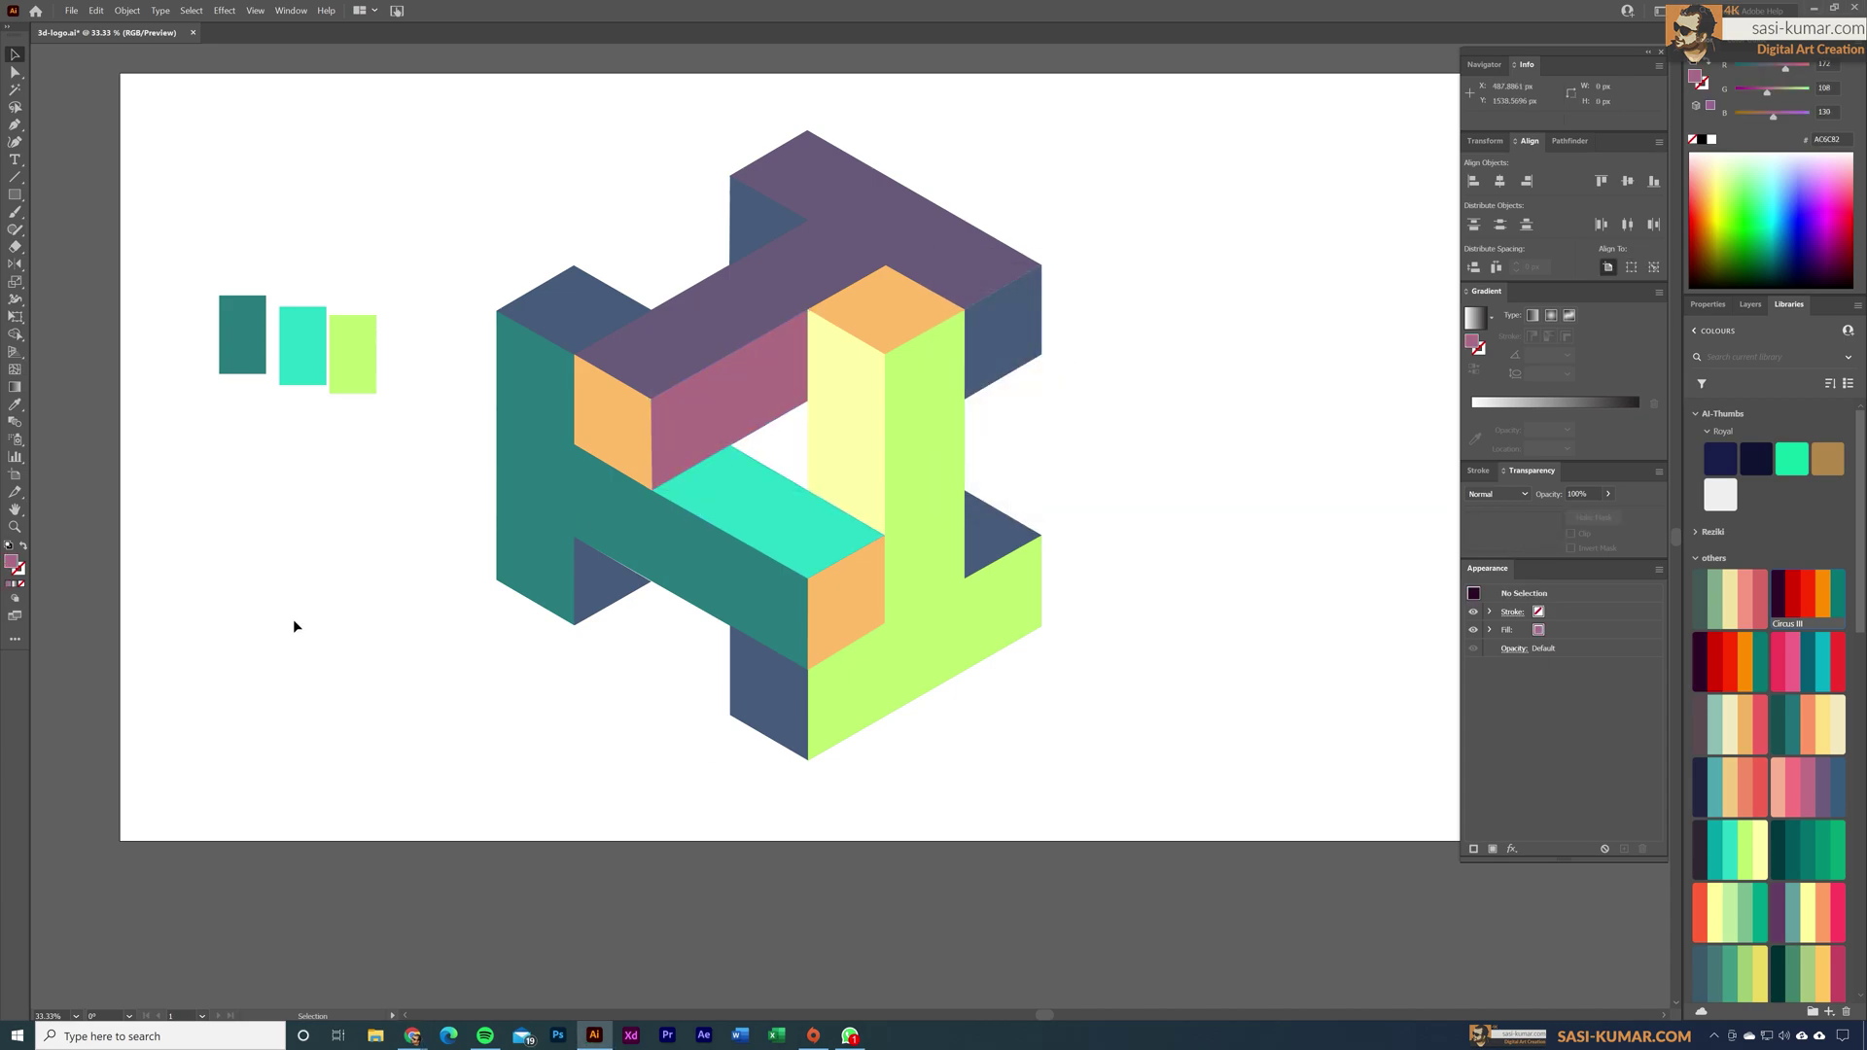
left_click(623, 591)
key("a")
scroll(594, 598, "up", 4)
key("ctrl+shift+a")
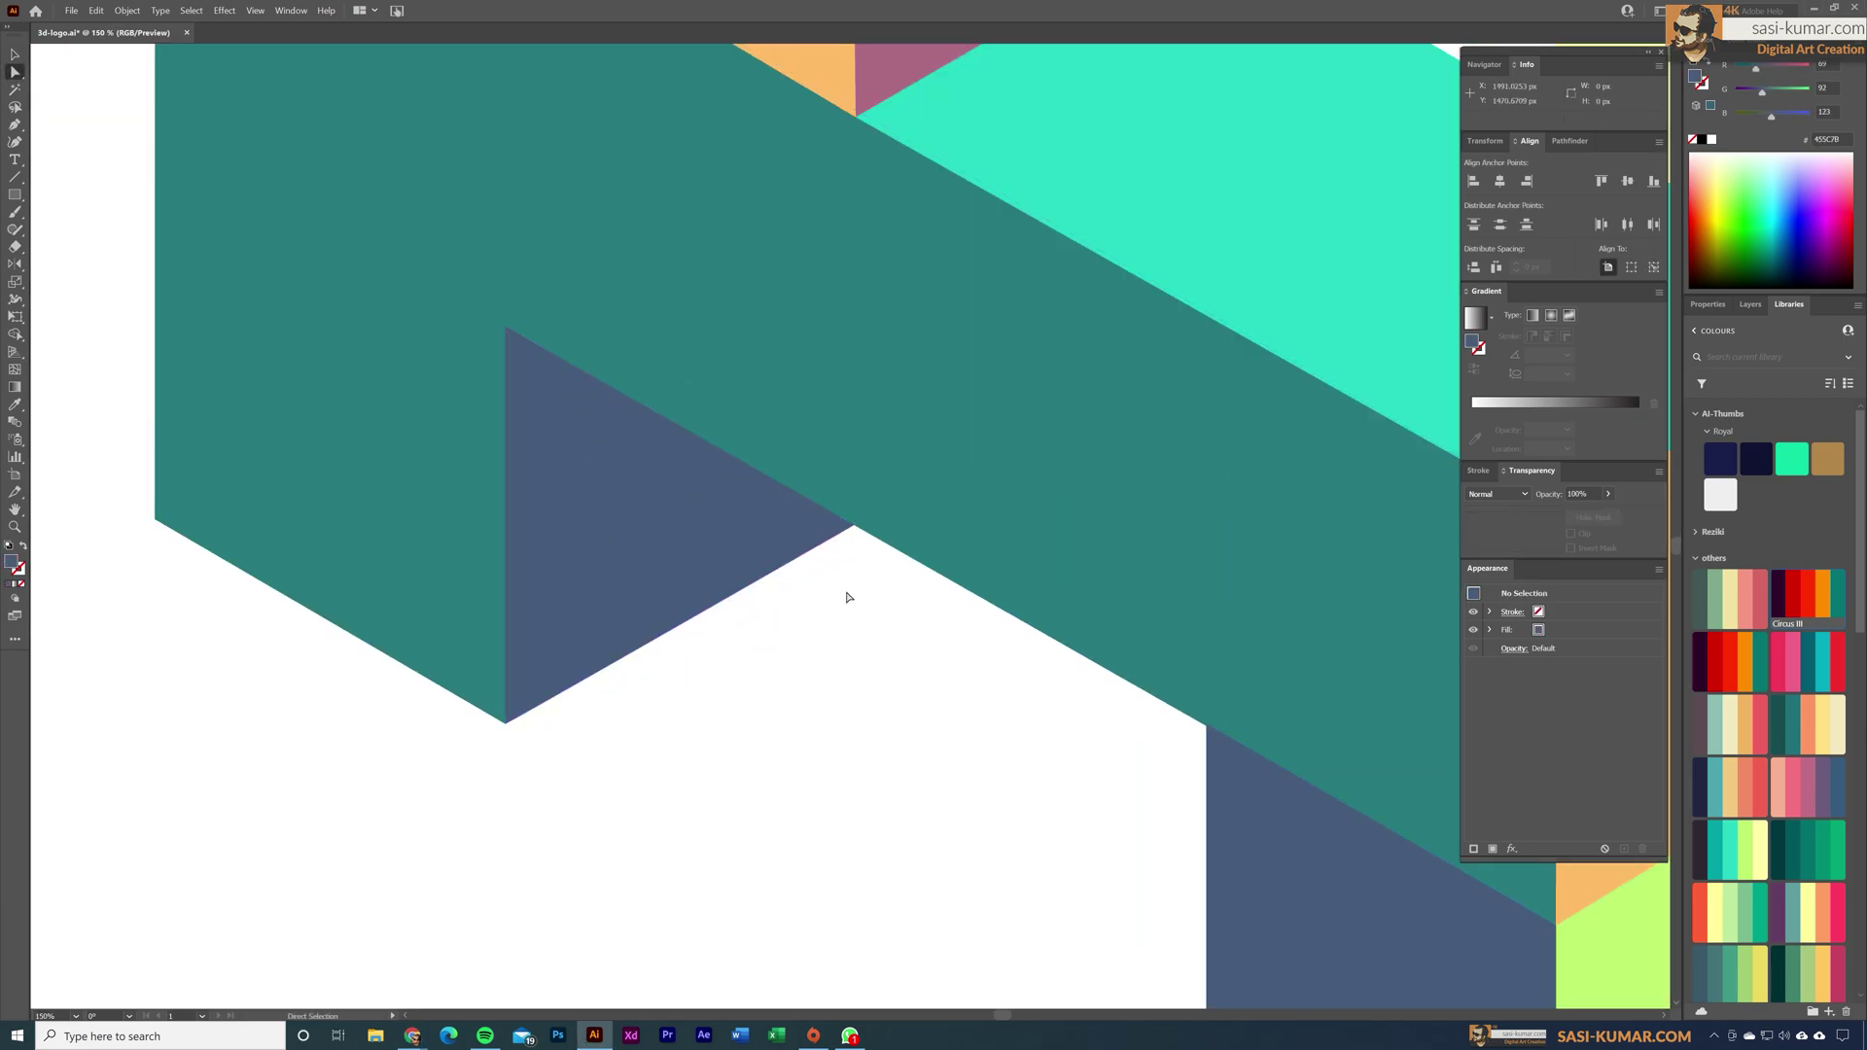
scroll(846, 597, "down", 4)
Step: Delete the three colour sample rectangles beside the logo
key("v")
left_click(452, 335)
key("Delete")
key("ctrl+0")
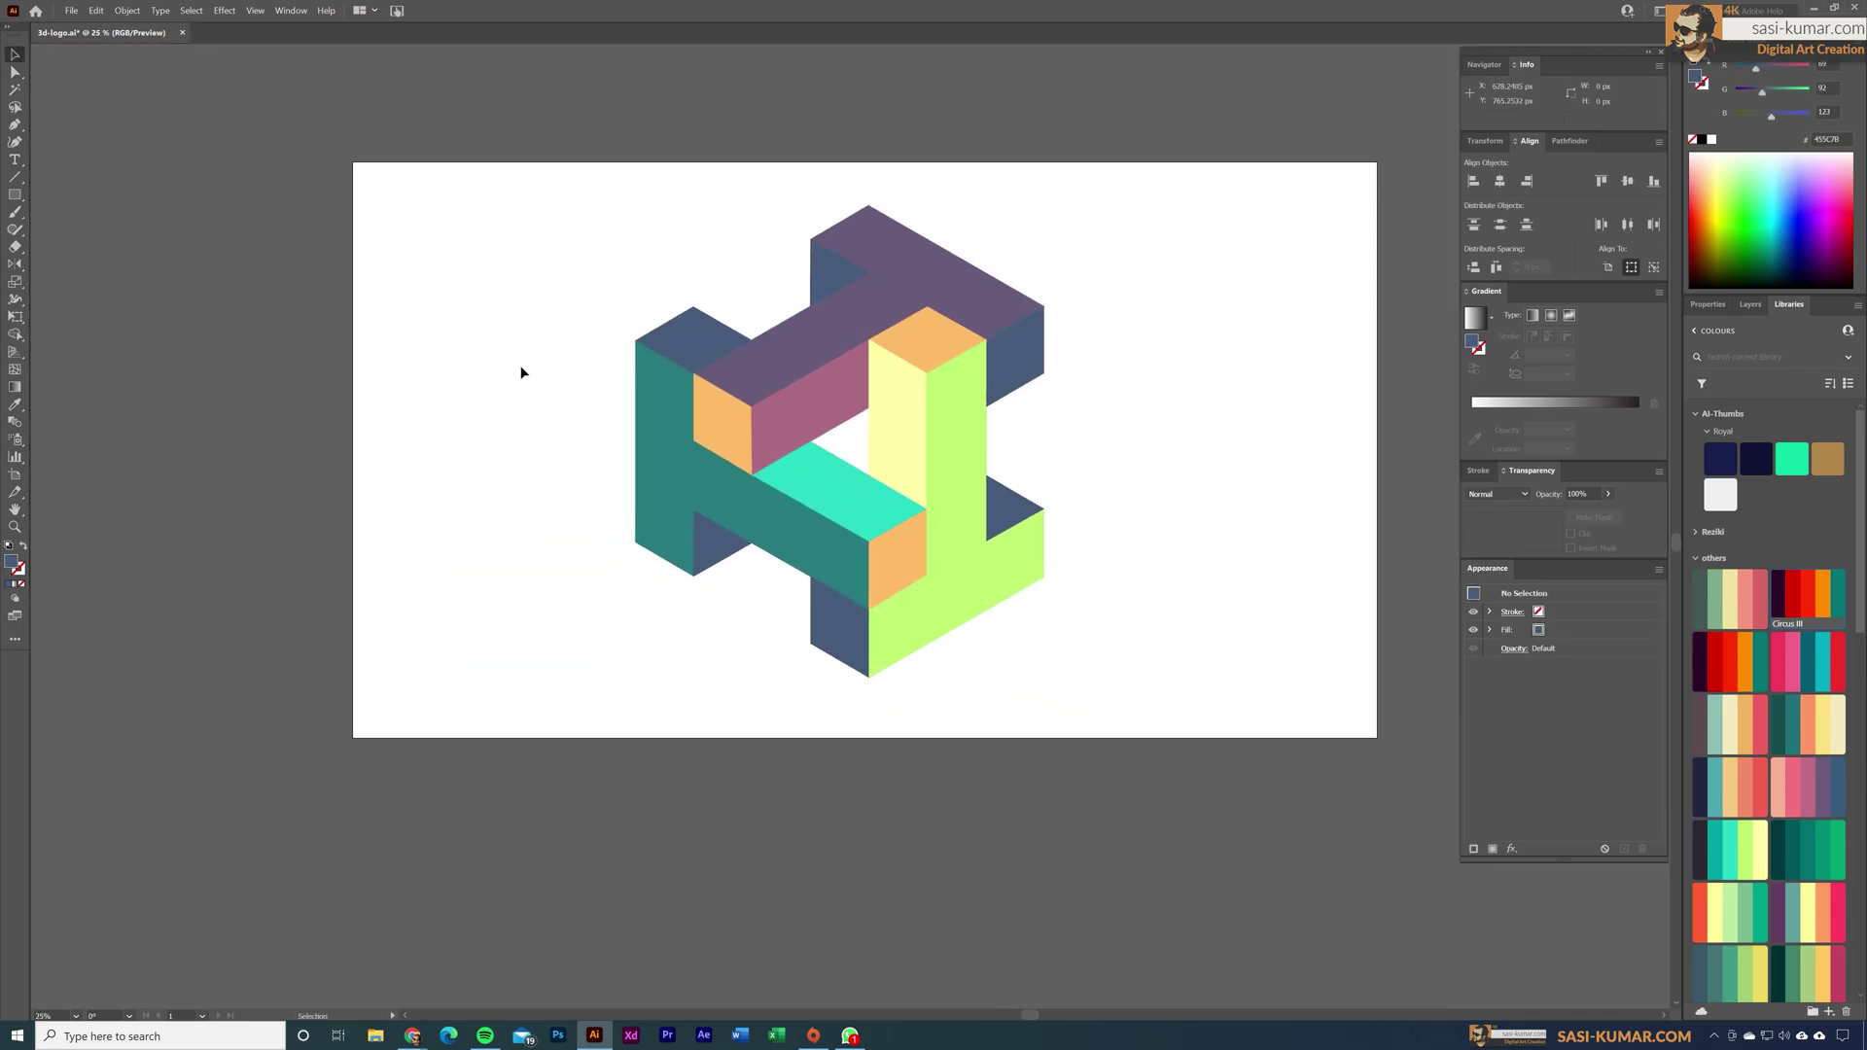
Step: Recolour the upright T's orange top face pale green and the purple T's orange end face light purple
left_click(926, 340)
double_click(12, 561)
key("Return")
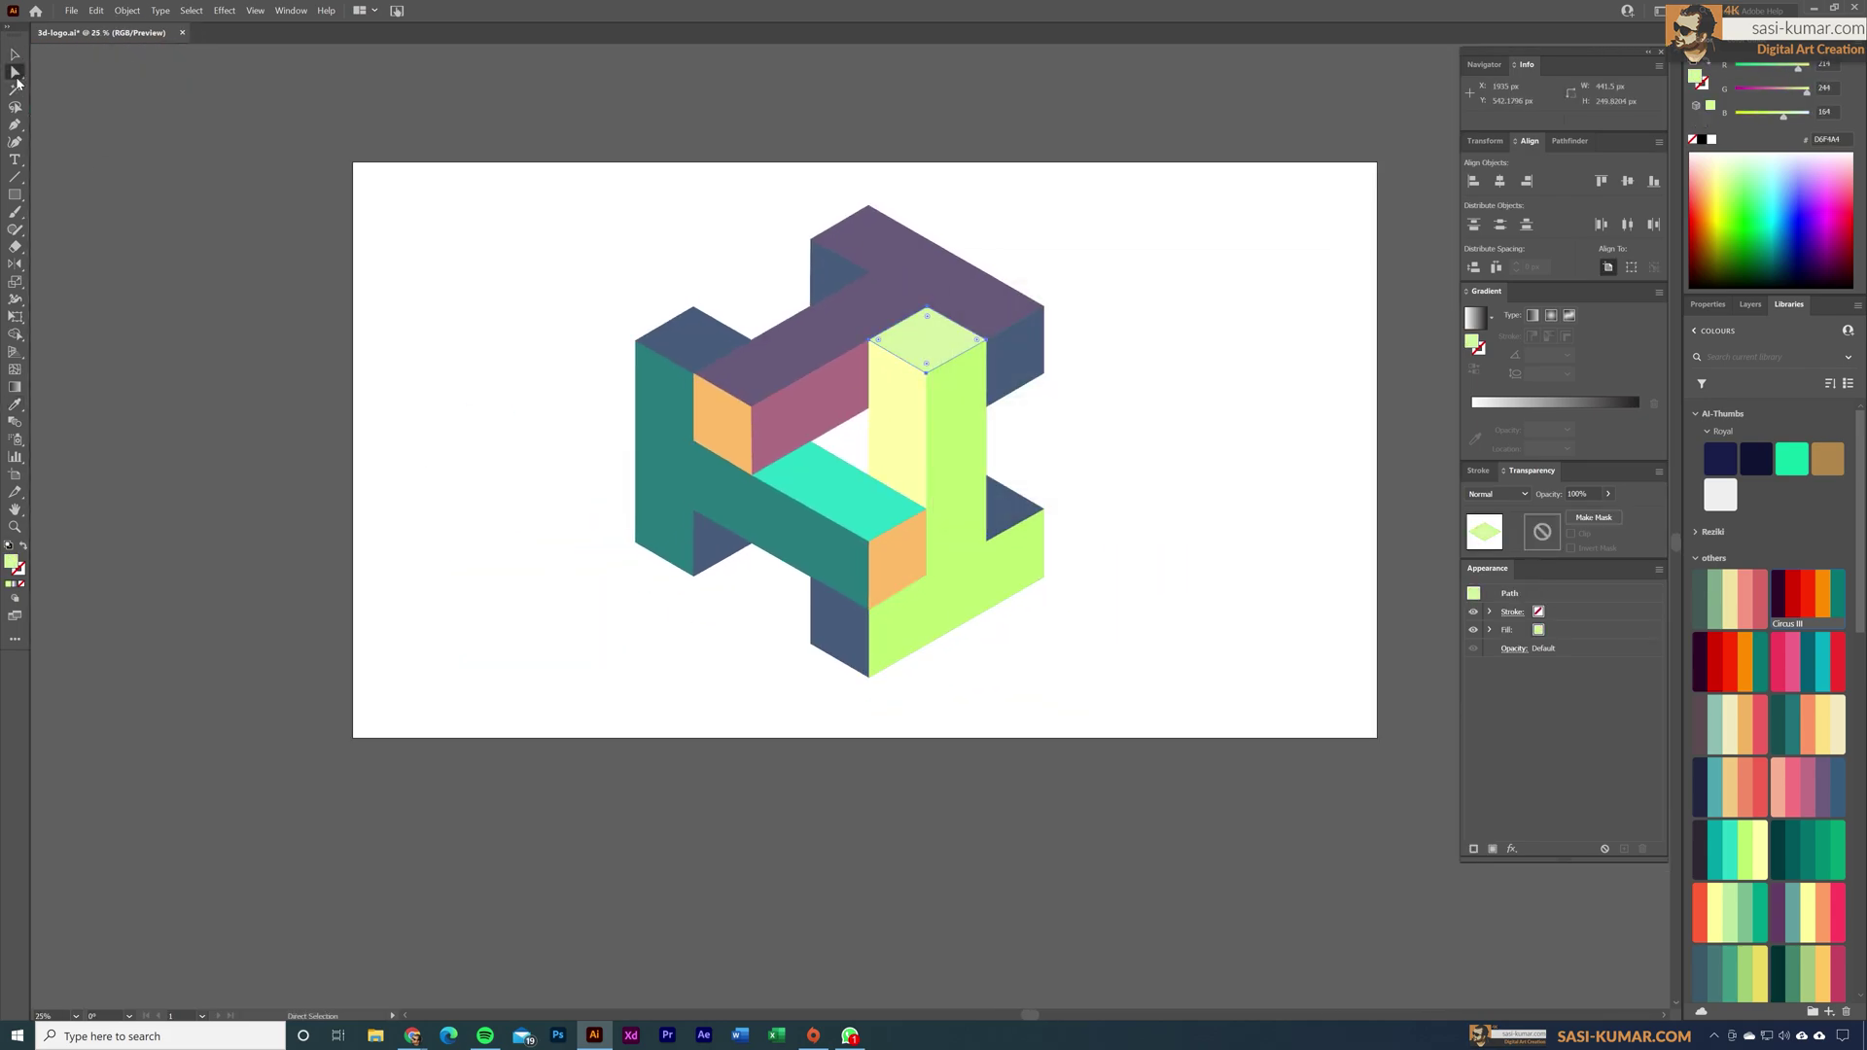
left_click(721, 423)
double_click(11, 561)
key("Return")
Step: Recolour the teal T's orange end face a light turquoise
left_click(897, 559)
left_click(838, 483)
double_click(12, 561)
key("Return")
Step: Select the whole logo, scale it down slightly near the artboard's centre, and deselect it
key("v")
key("ctrl+a")
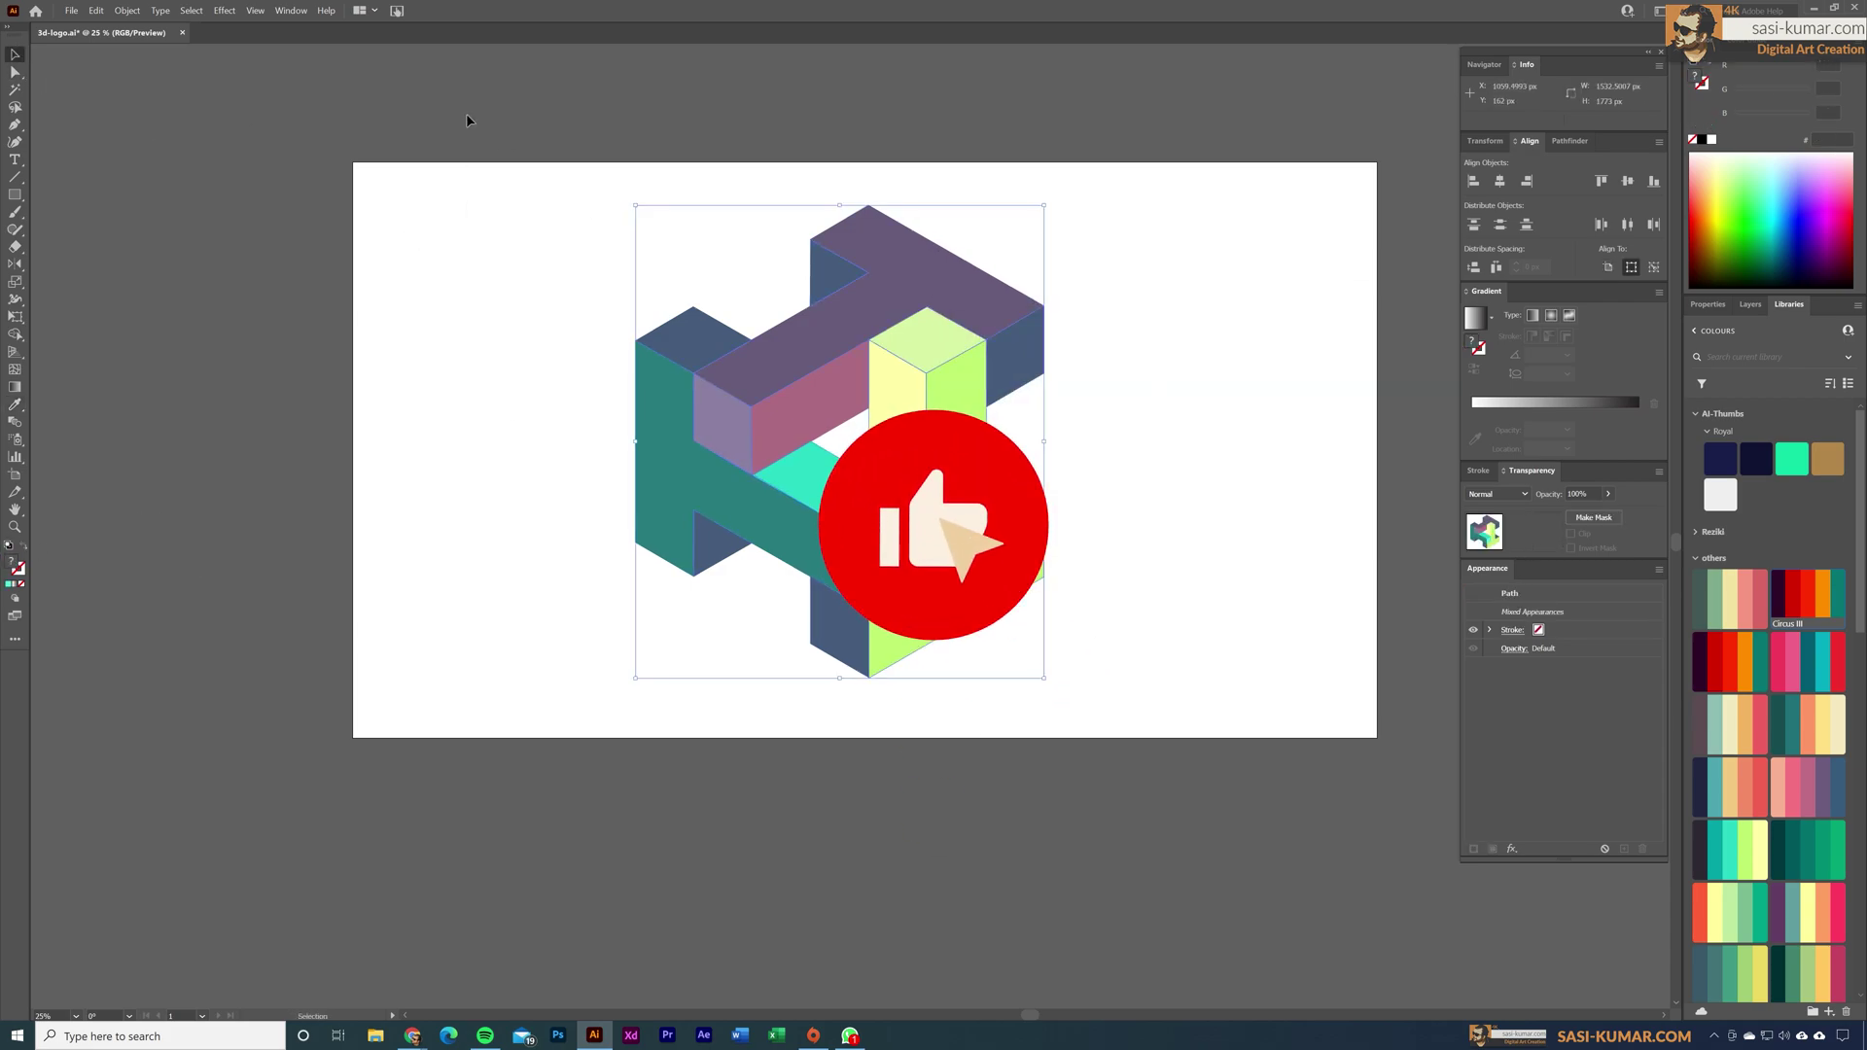
left_click(1180, 468)
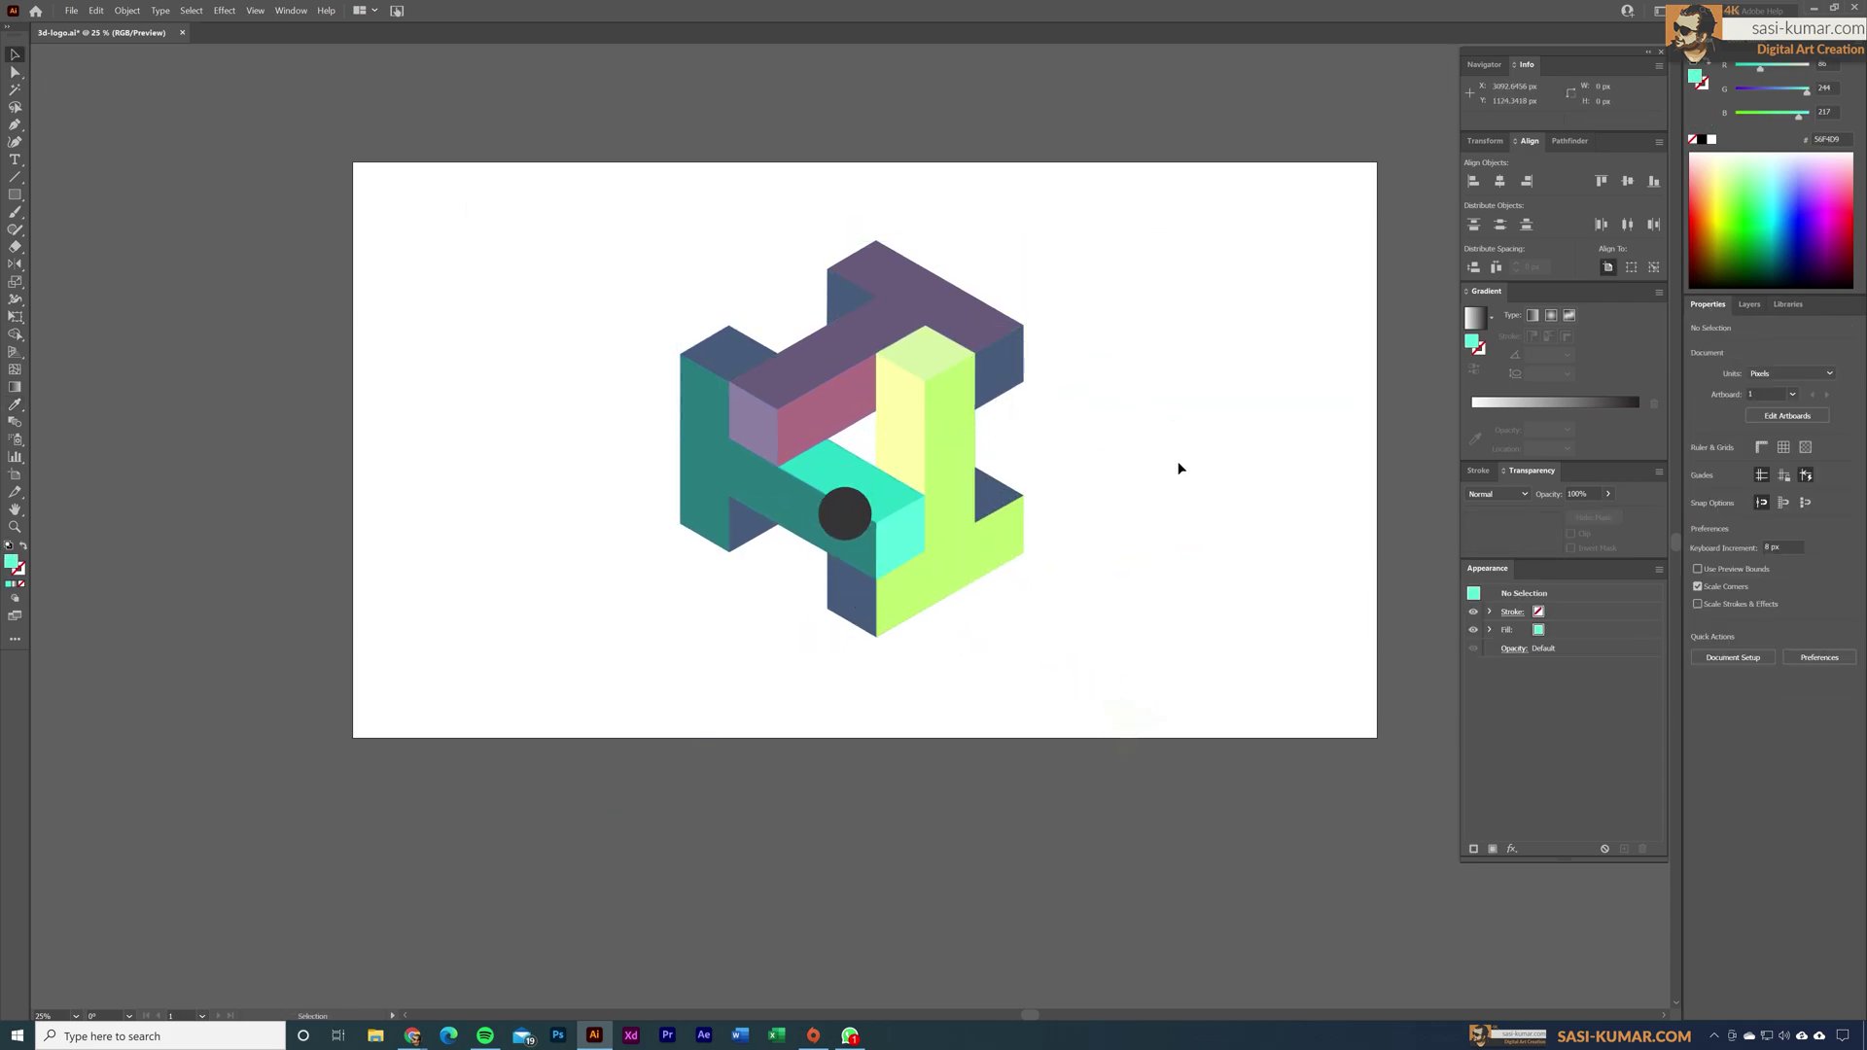
key("ctrl+plus")
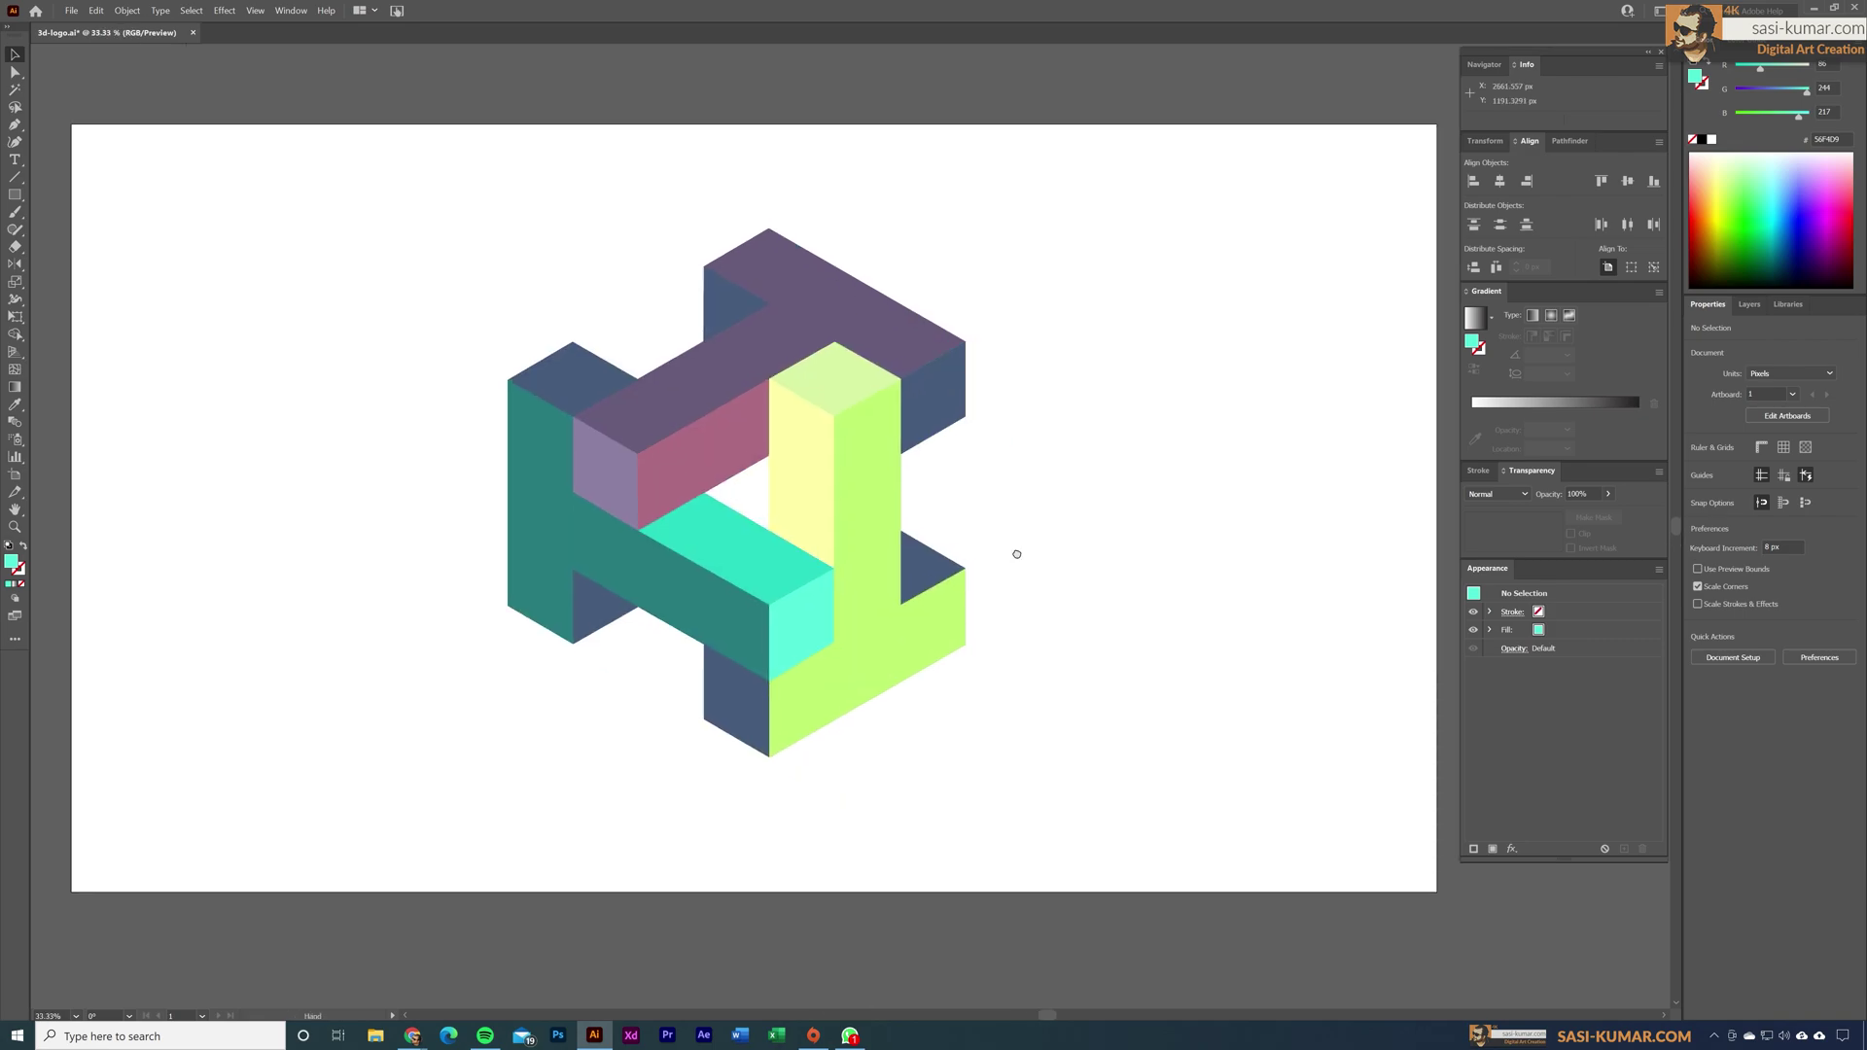